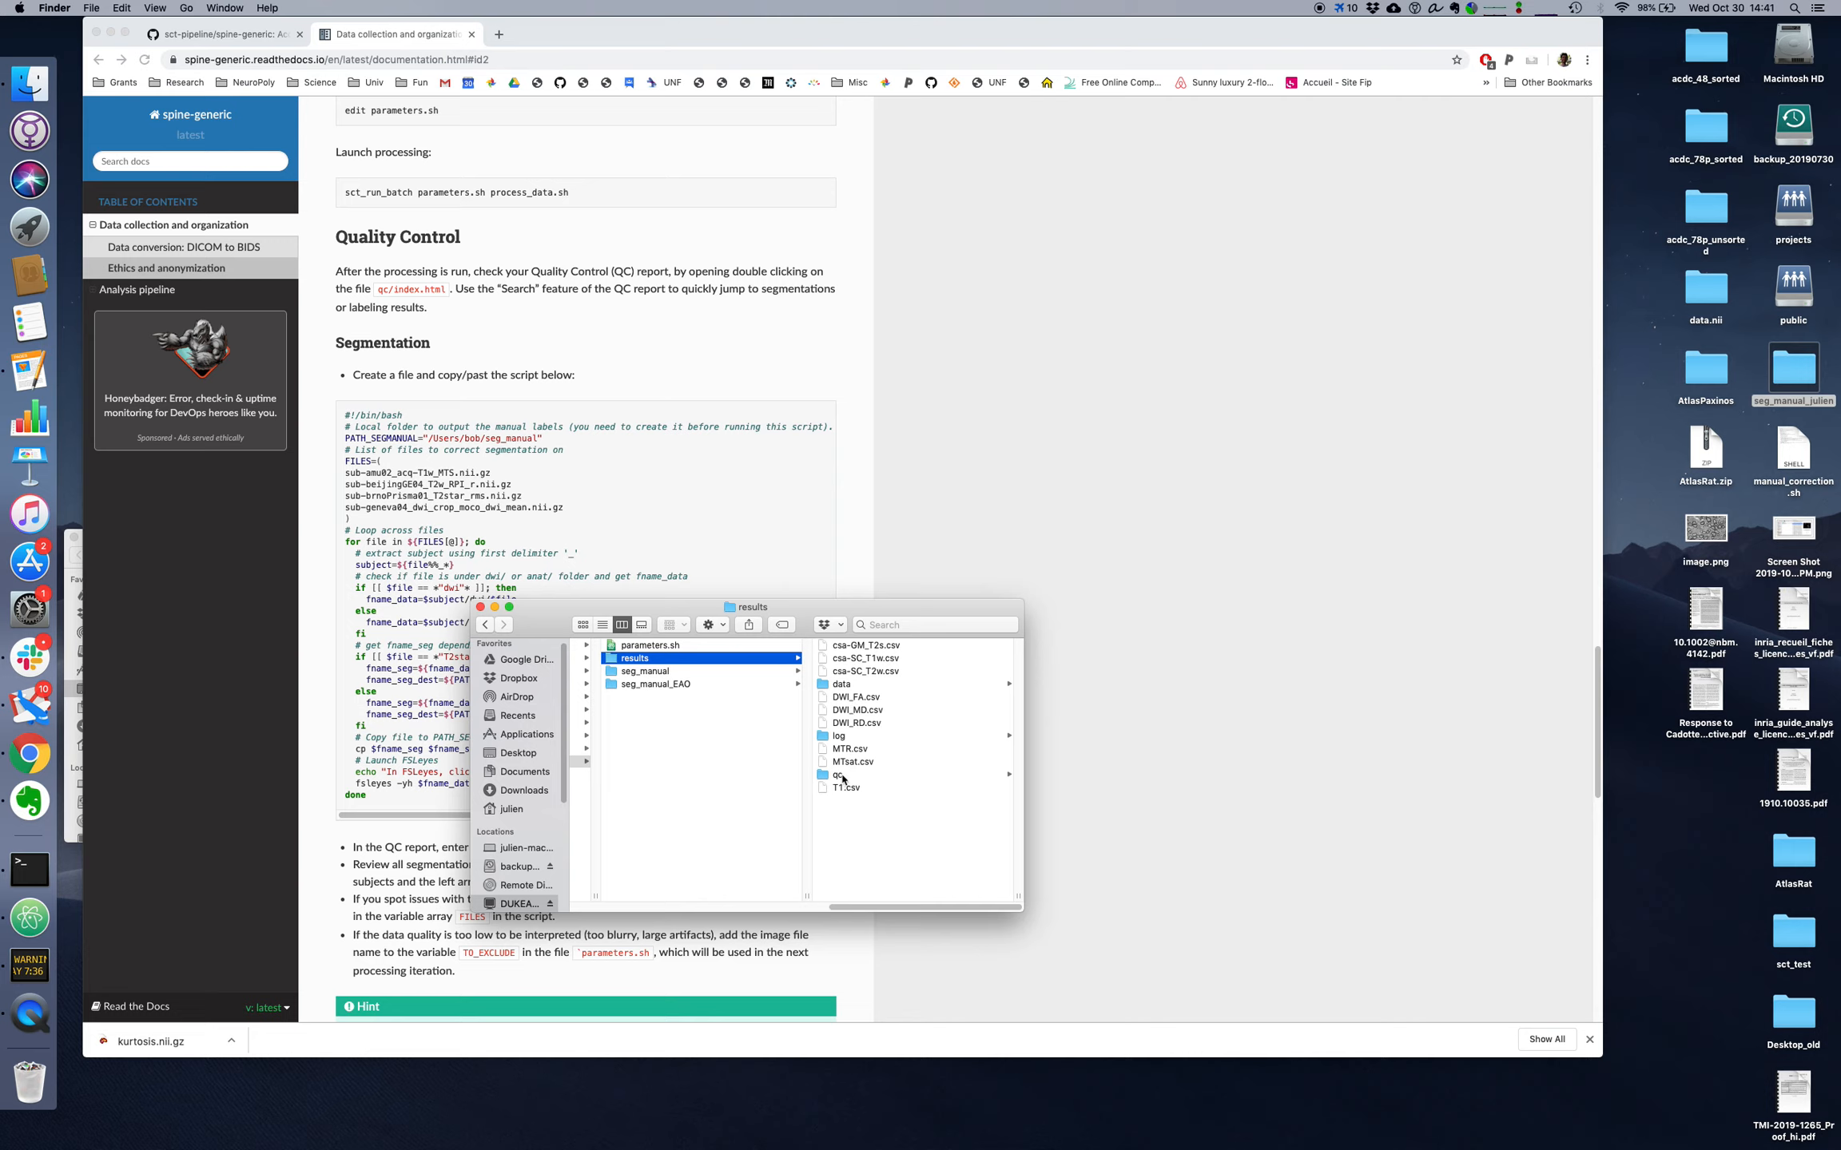
Step: Open the index.html quality control report from the qc results folder and display the first sub-balgrist03 T1w entry
{"action": "left_click", "coordinate": [840, 775]}
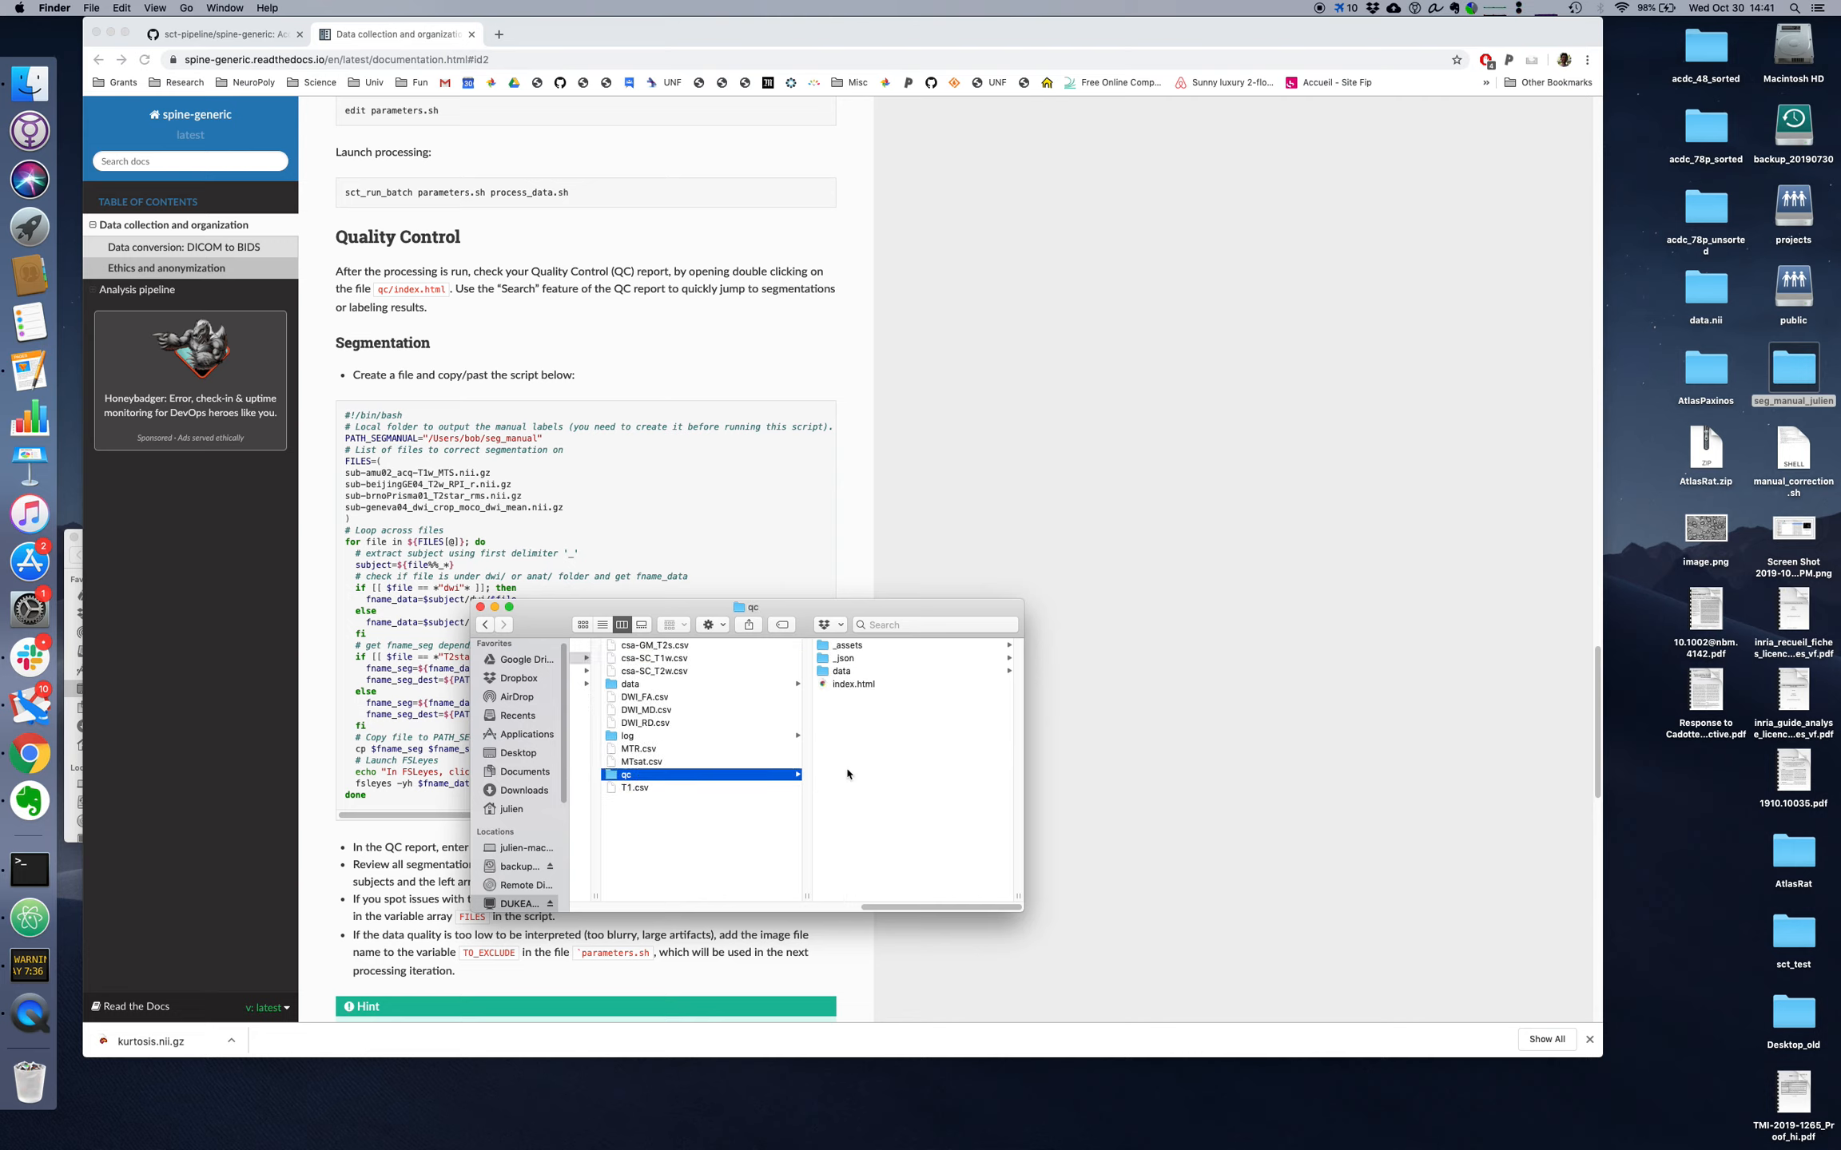
{"action": "double_click", "coordinate": [859, 685]}
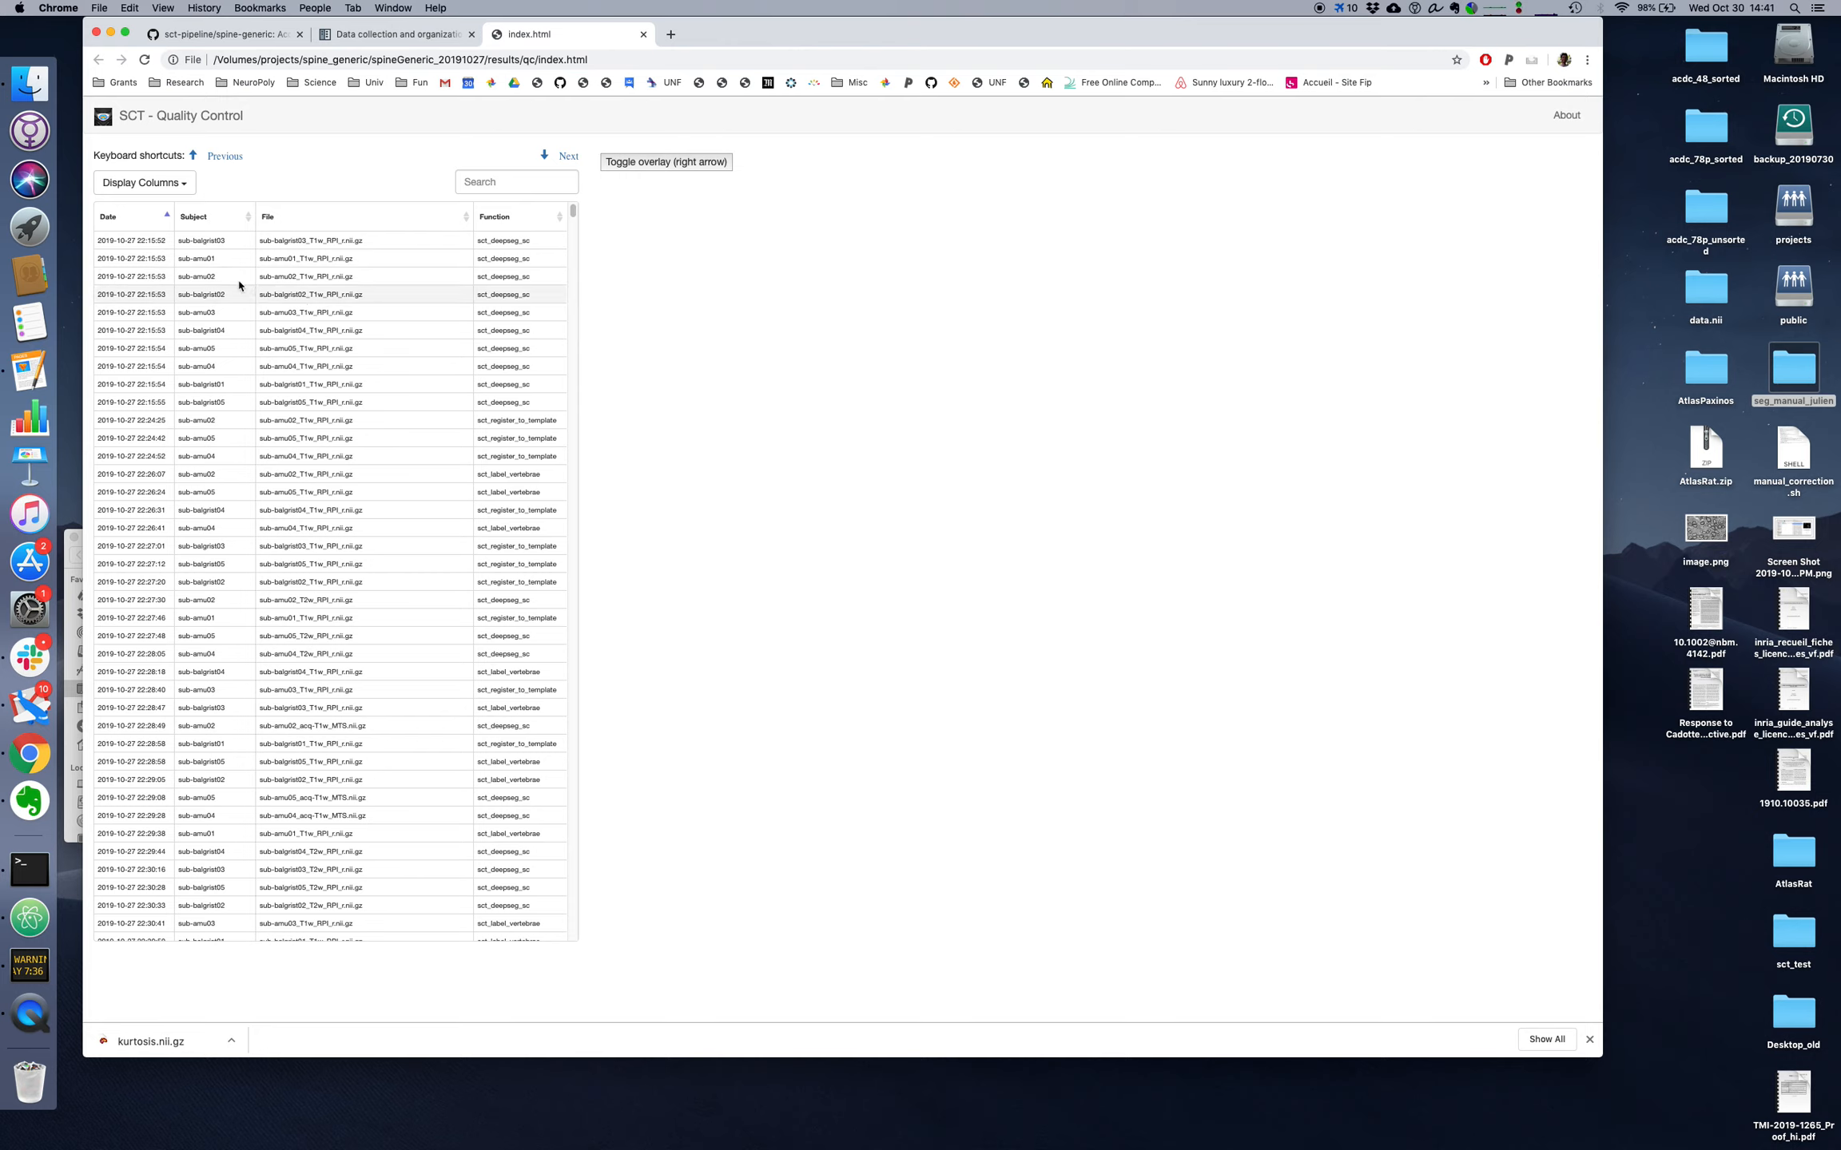
{"action": "left_click", "coordinate": [410, 242]}
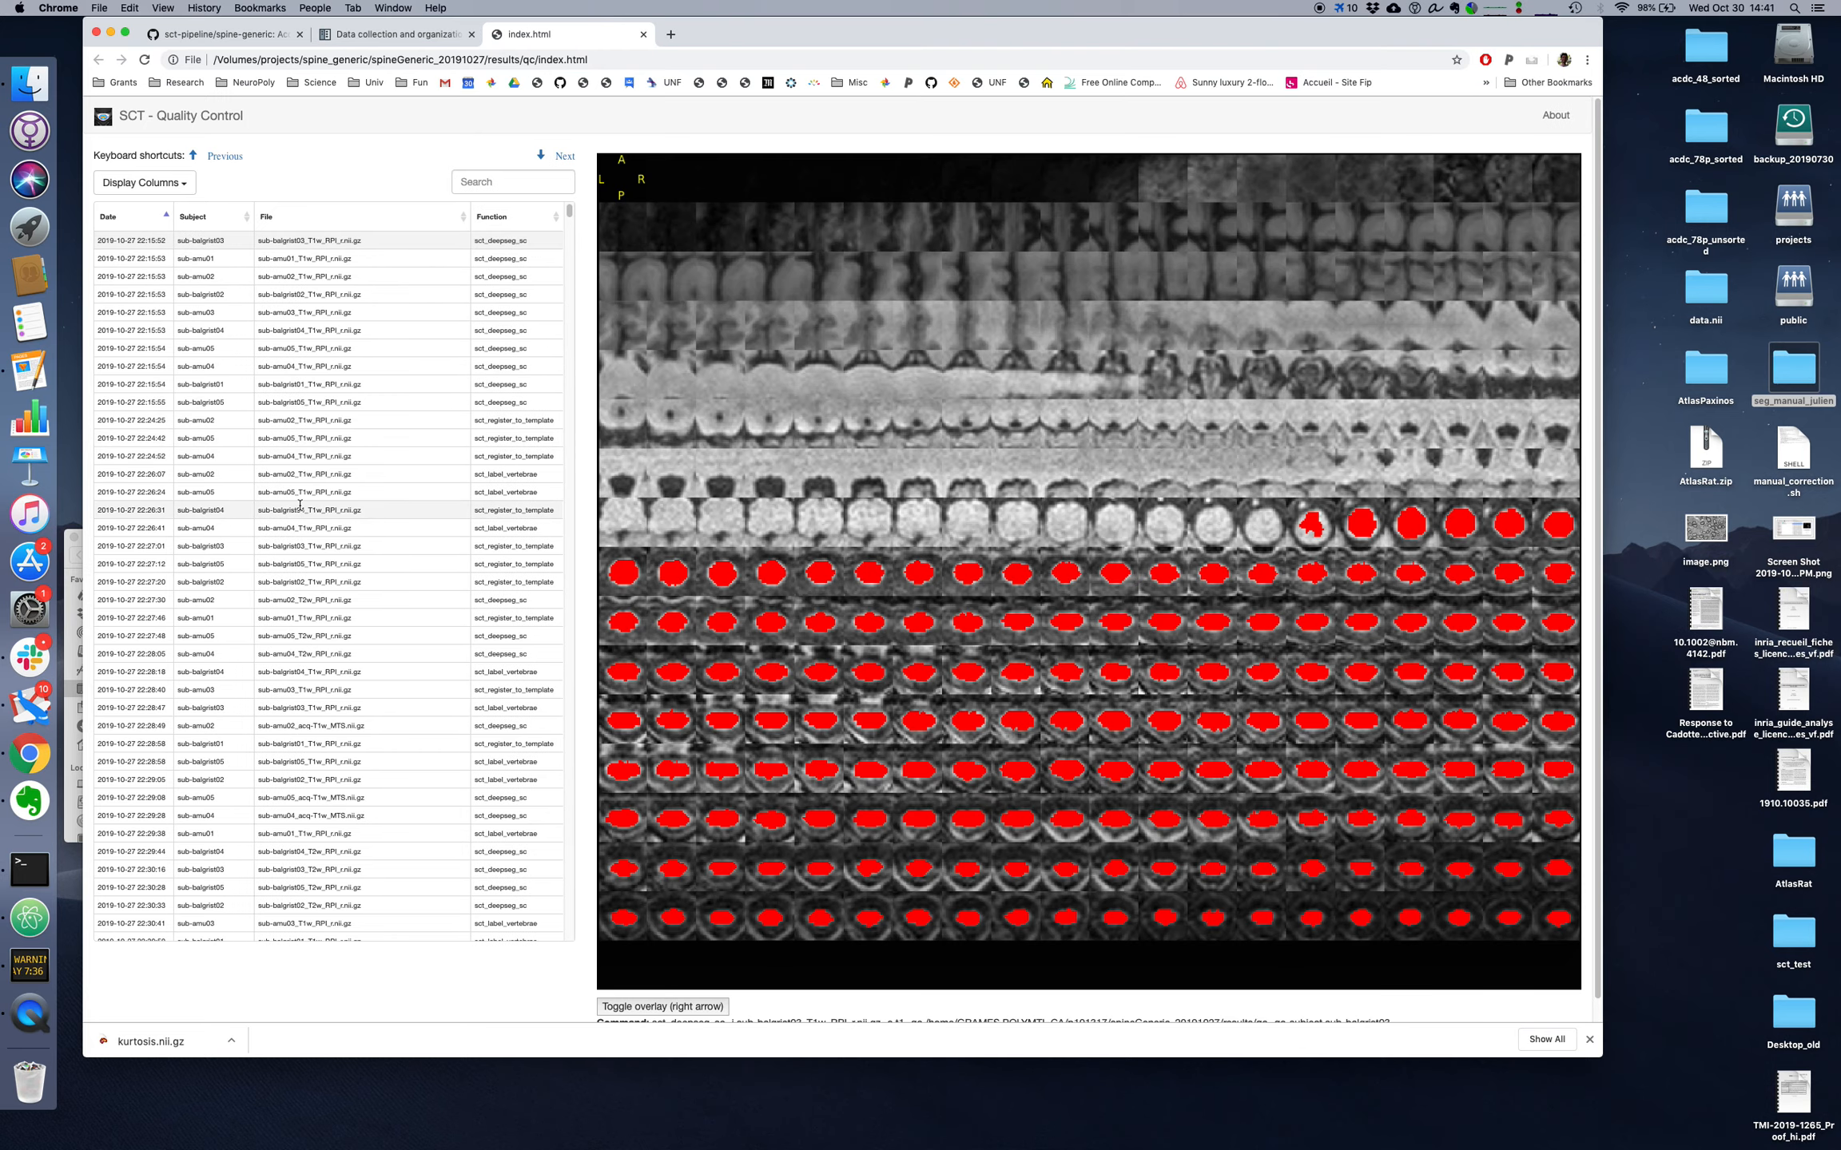
Step: Browse forward and back through the QC report entries, examining the segmentation, vertebral labeling and template registration images
{"action": "key", "text": "Down"}
{"action": "key", "text": "Down"}
{"action": "key", "text": "Down"}
{"action": "key", "text": "Down"}
{"action": "key", "text": "Down"}
{"action": "key", "text": "Down"}
{"action": "key", "text": "Down"}
{"action": "key", "text": "Down"}
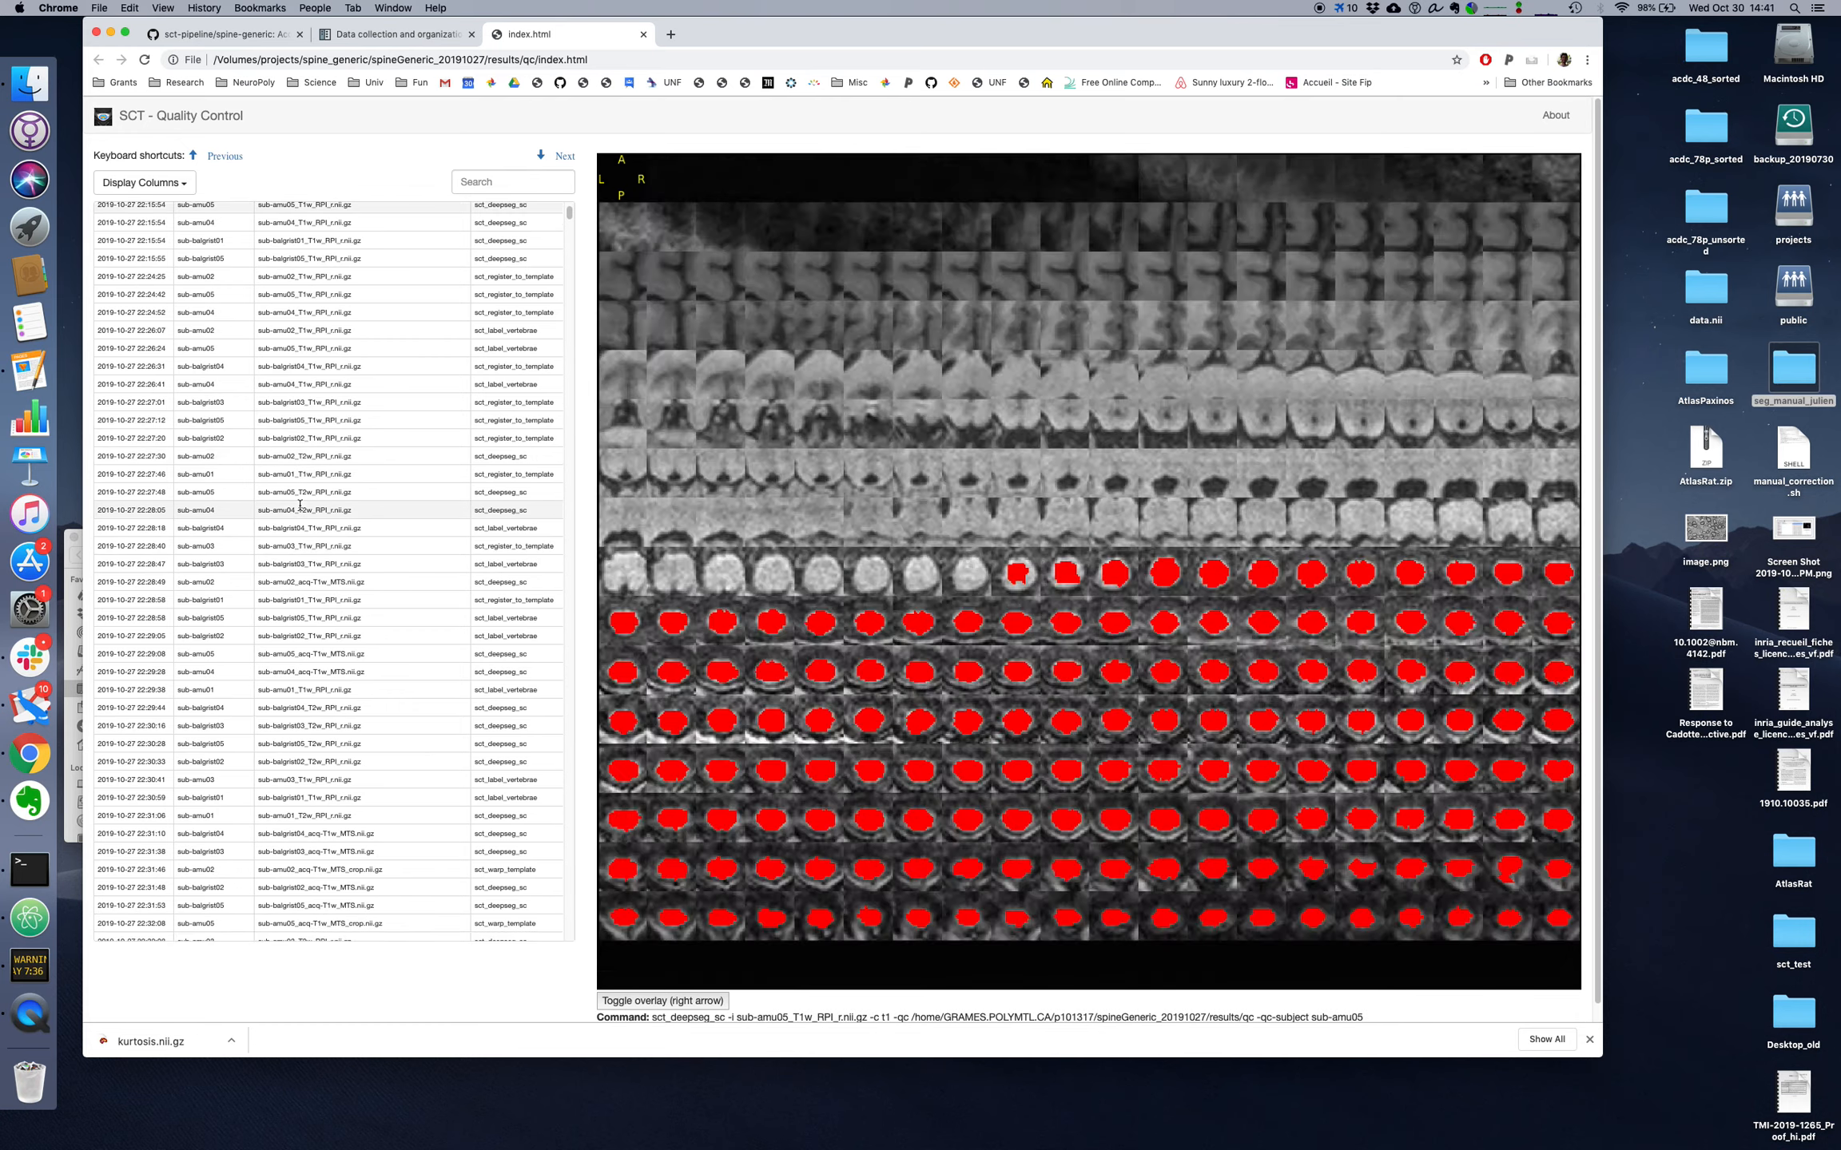
{"action": "key", "text": "Down"}
{"action": "key", "text": "Down"}
{"action": "key", "text": "Down"}
{"action": "key", "text": "Down"}
{"action": "key", "text": "Down"}
{"action": "key", "text": "Down"}
{"action": "key", "text": "Down"}
{"action": "key", "text": "Down"}
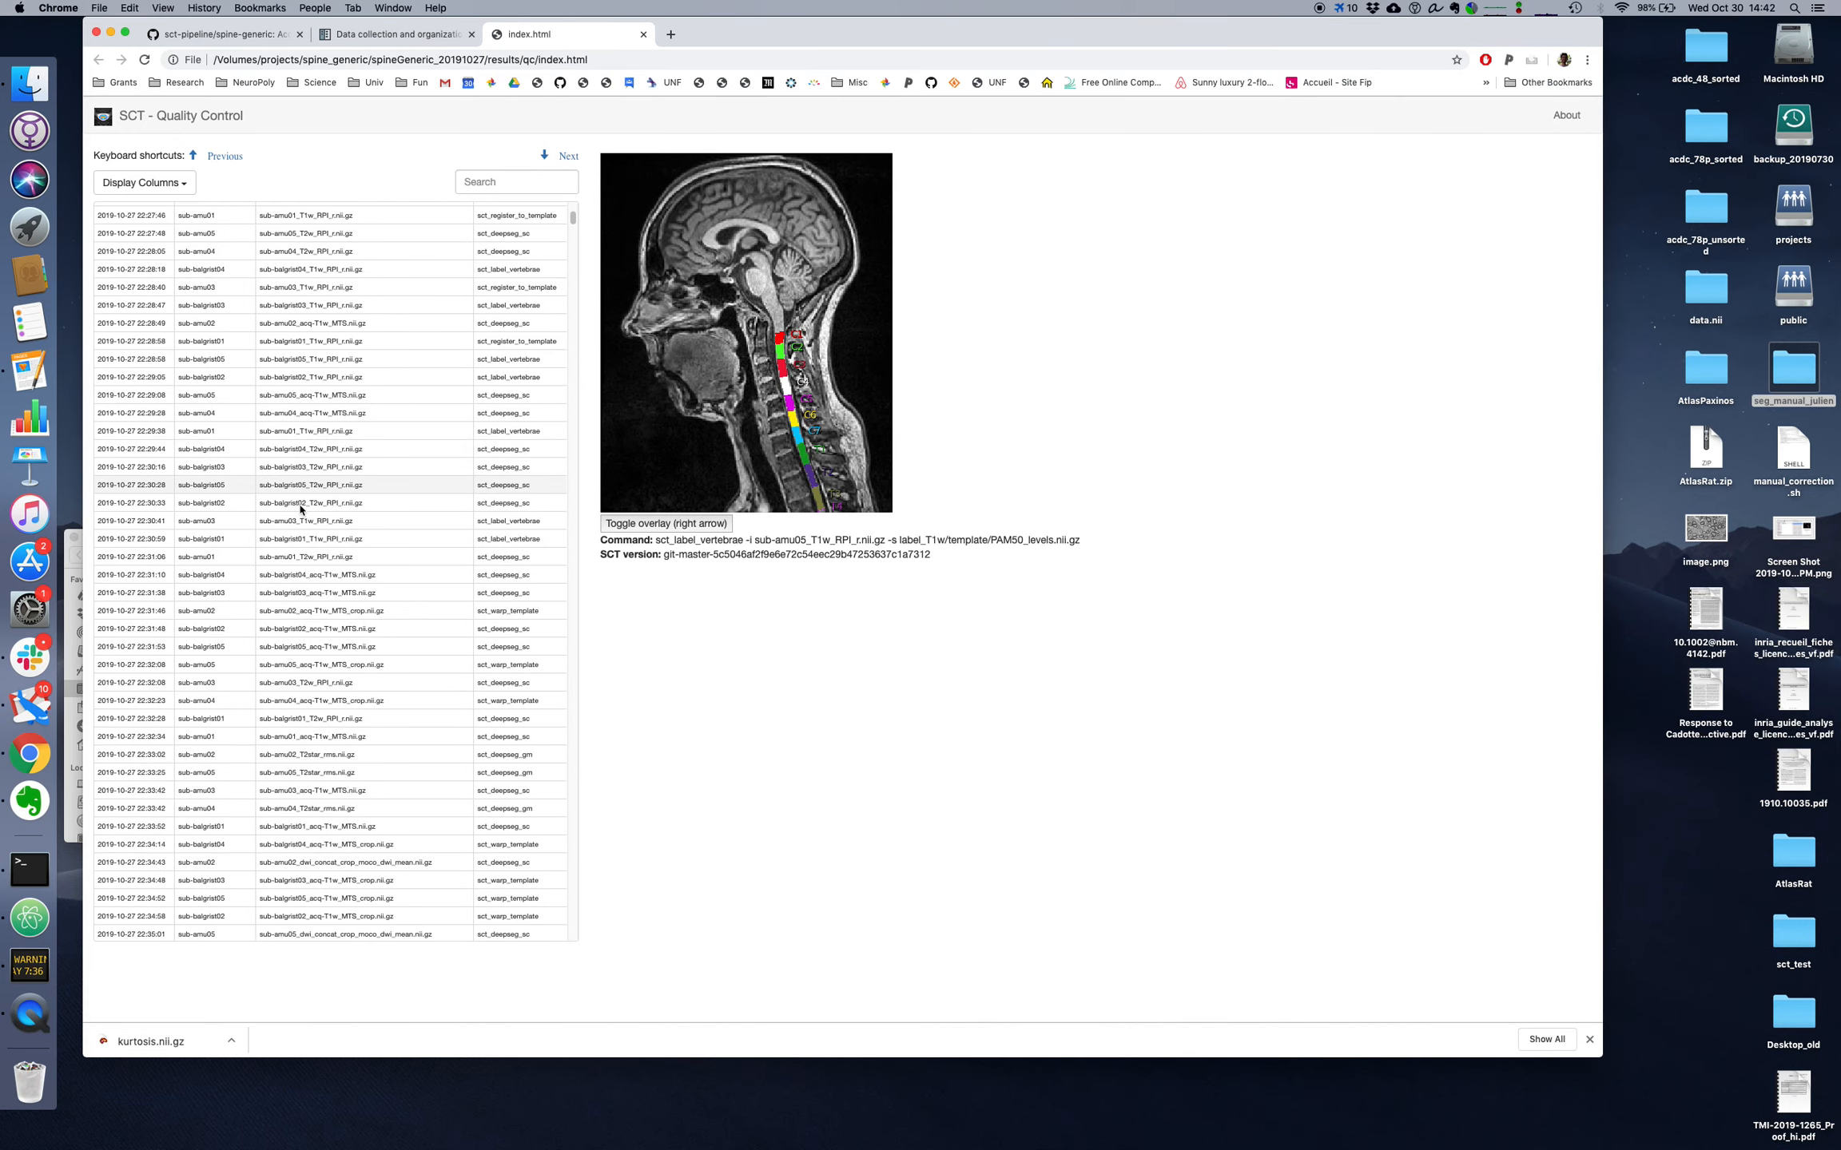
{"action": "key", "text": "Up"}
{"action": "key", "text": "Up"}
{"action": "key", "text": "Up"}
{"action": "key", "text": "Up"}
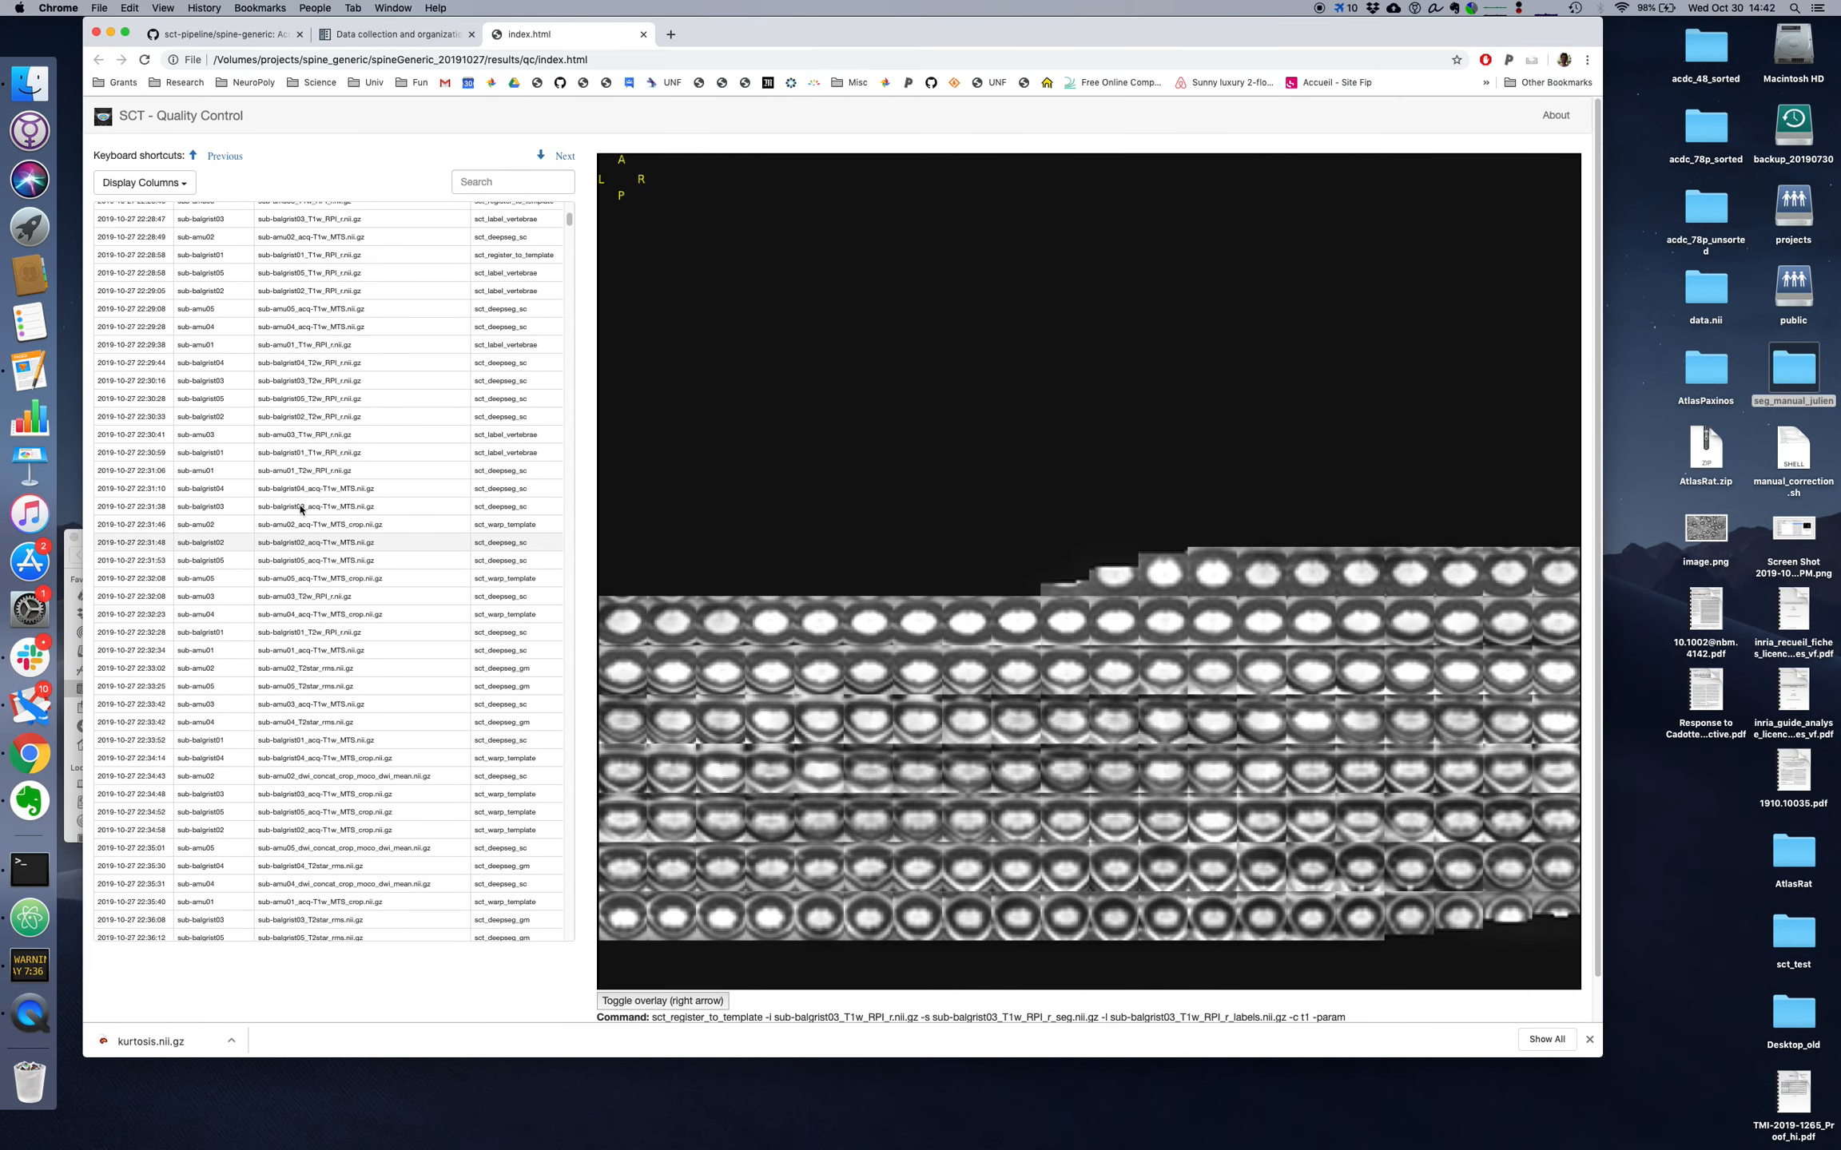
{"action": "key", "text": "Up"}
{"action": "key", "text": "Up"}
{"action": "key", "text": "Up"}
{"action": "key", "text": "Up"}
{"action": "key", "text": "Up"}
{"action": "key", "text": "Up"}
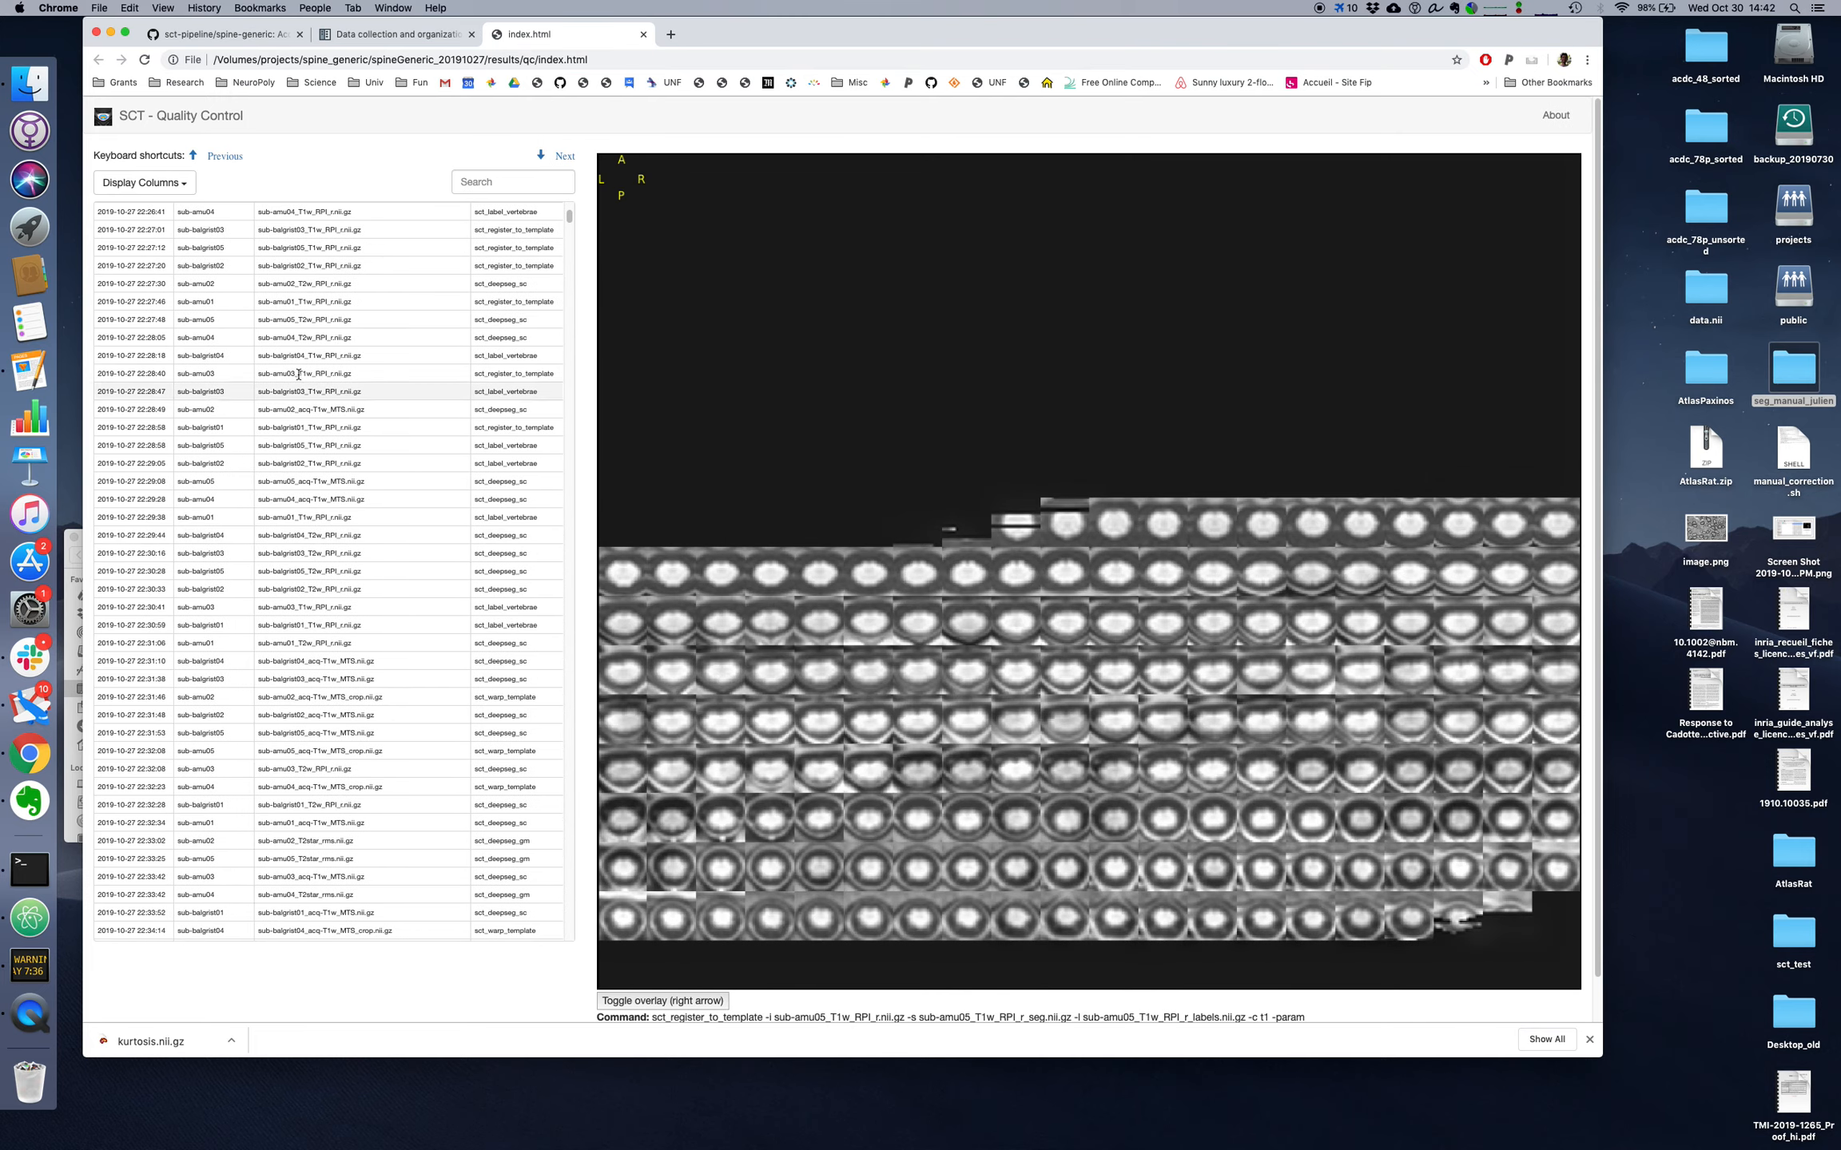
Step: Consult the documentation's QC instructions, filter the QC report by "deepseg" and display the first matching entry
{"action": "left_click", "coordinate": [404, 36]}
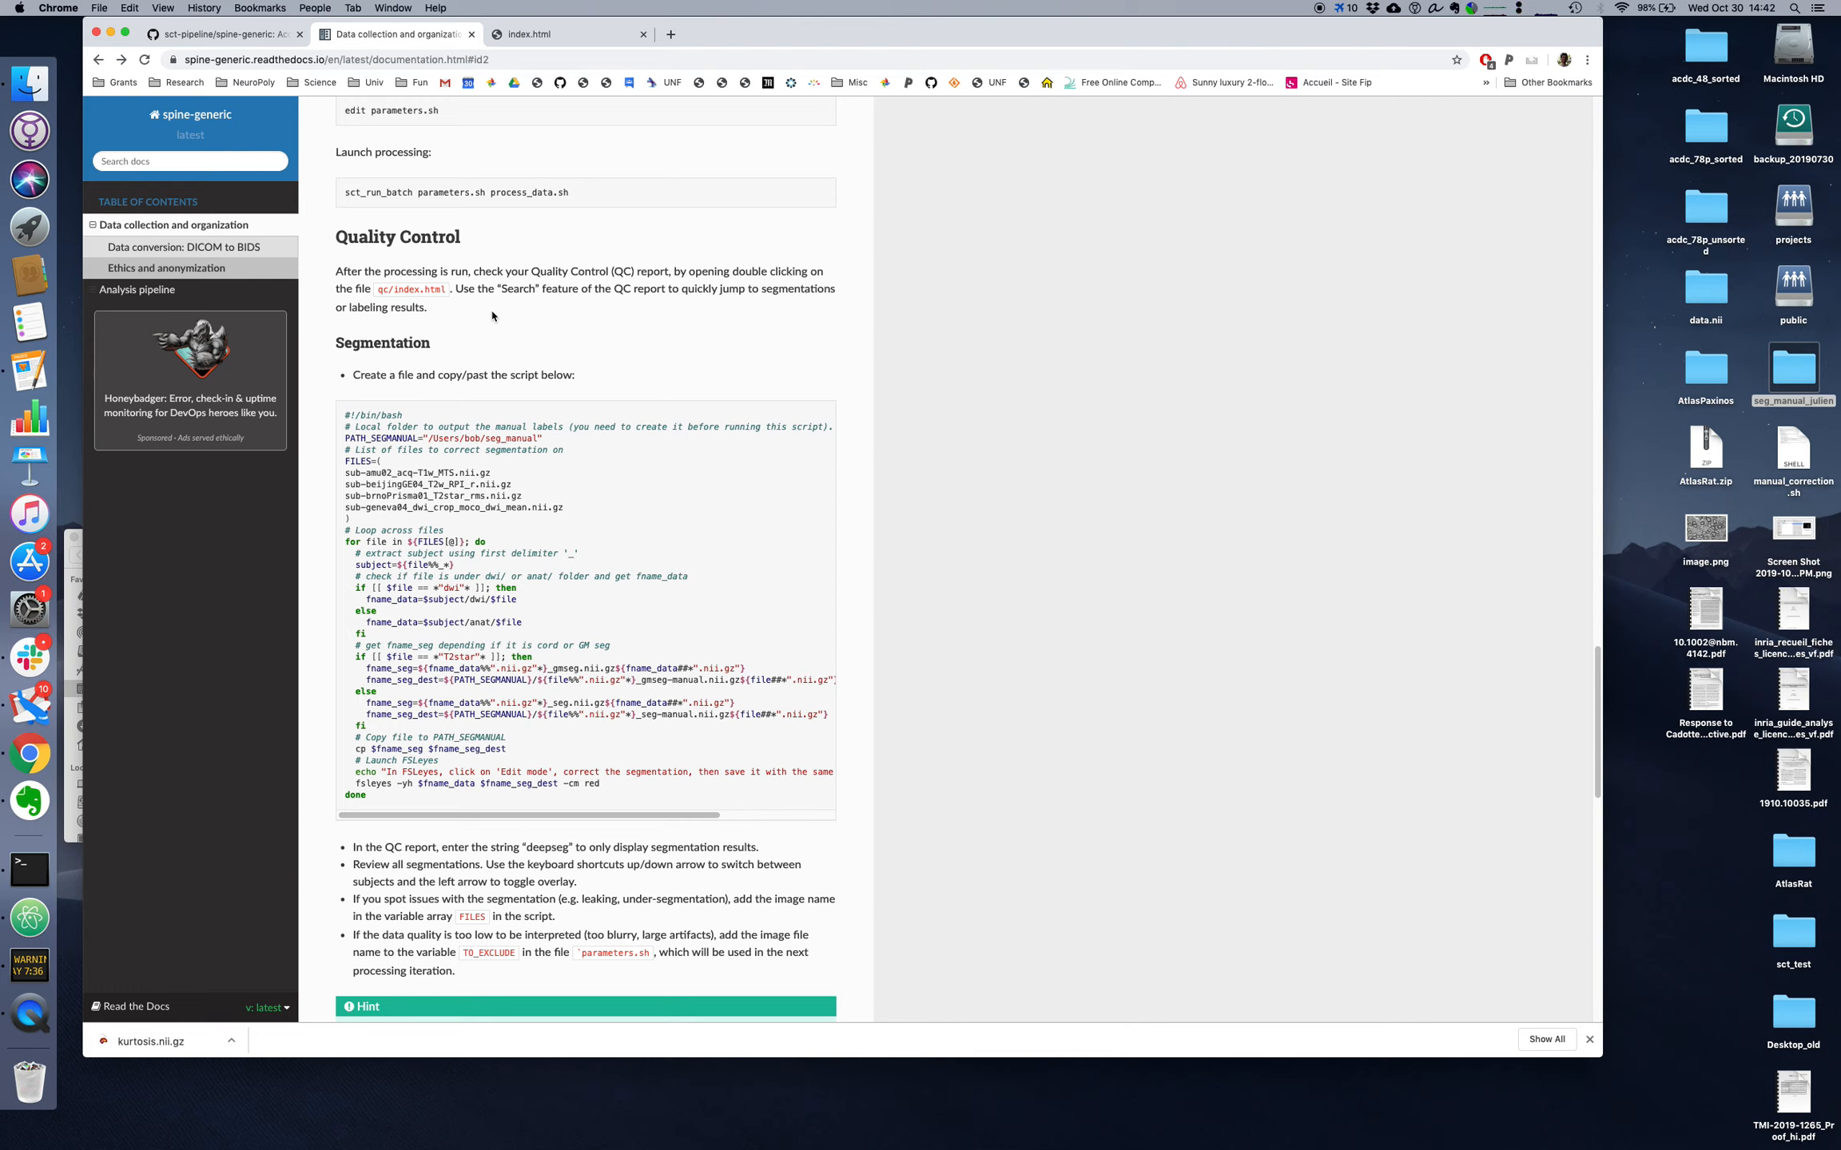
{"action": "left_click_drag", "start_coordinate": [477, 289], "coordinate": [569, 290]}
{"action": "left_click_drag", "start_coordinate": [439, 847], "coordinate": [664, 850]}
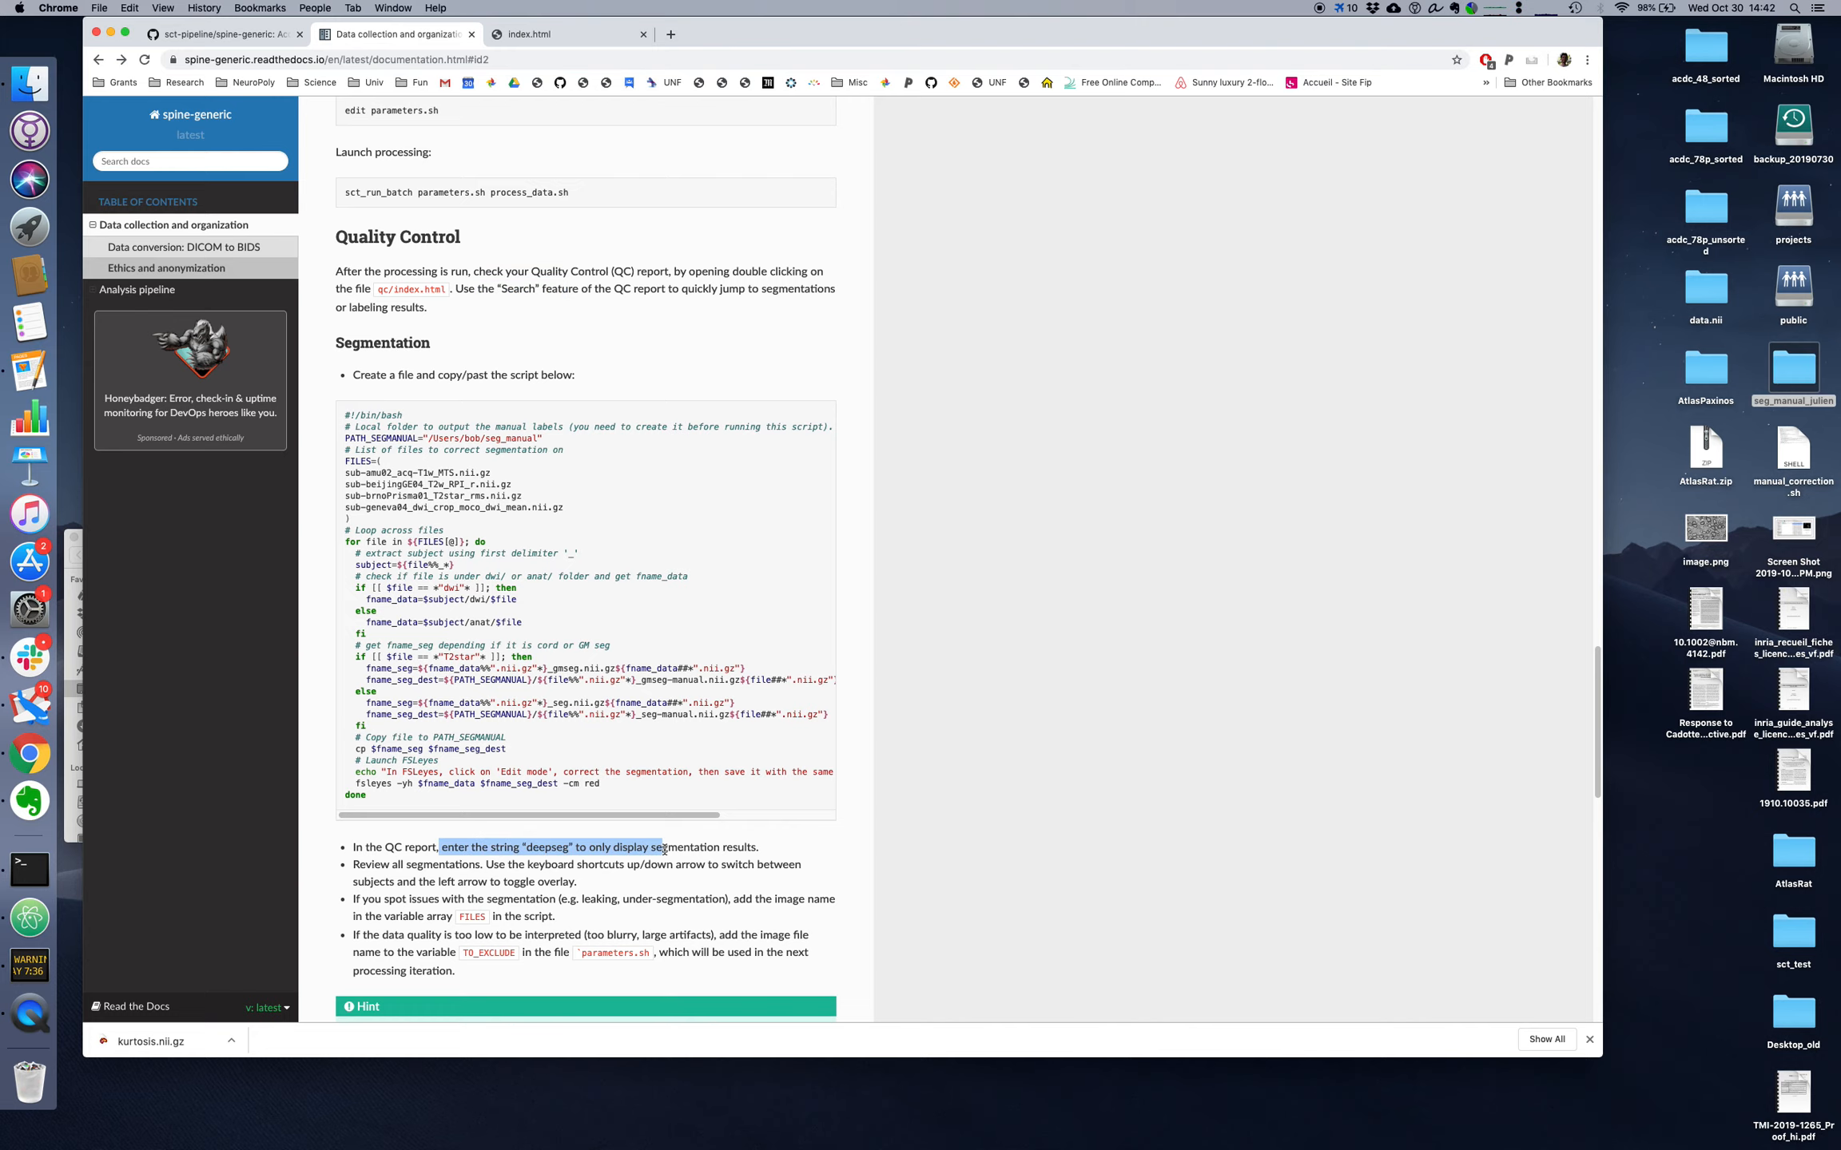
{"action": "left_click", "coordinate": [551, 35]}
{"action": "left_click", "coordinate": [521, 183]}
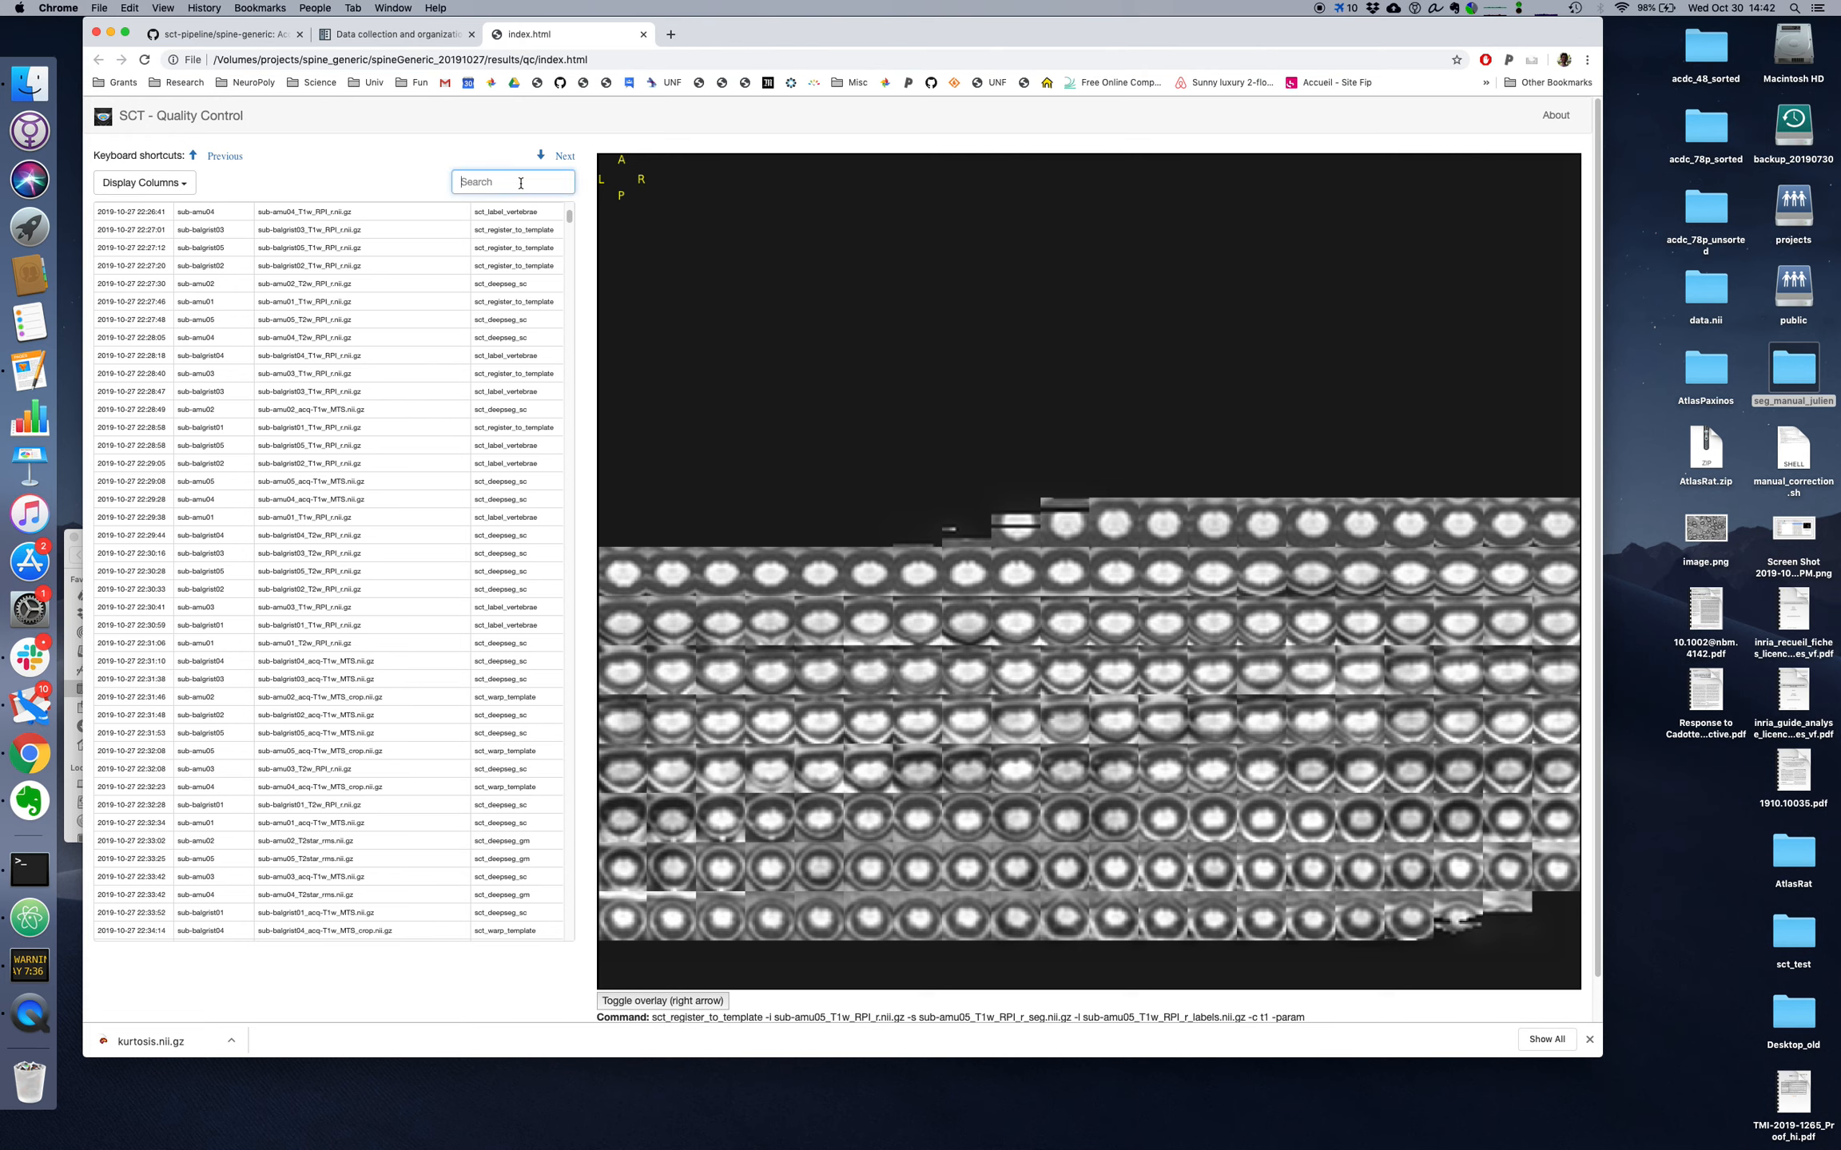
{"action": "type", "text": "deepseg"}
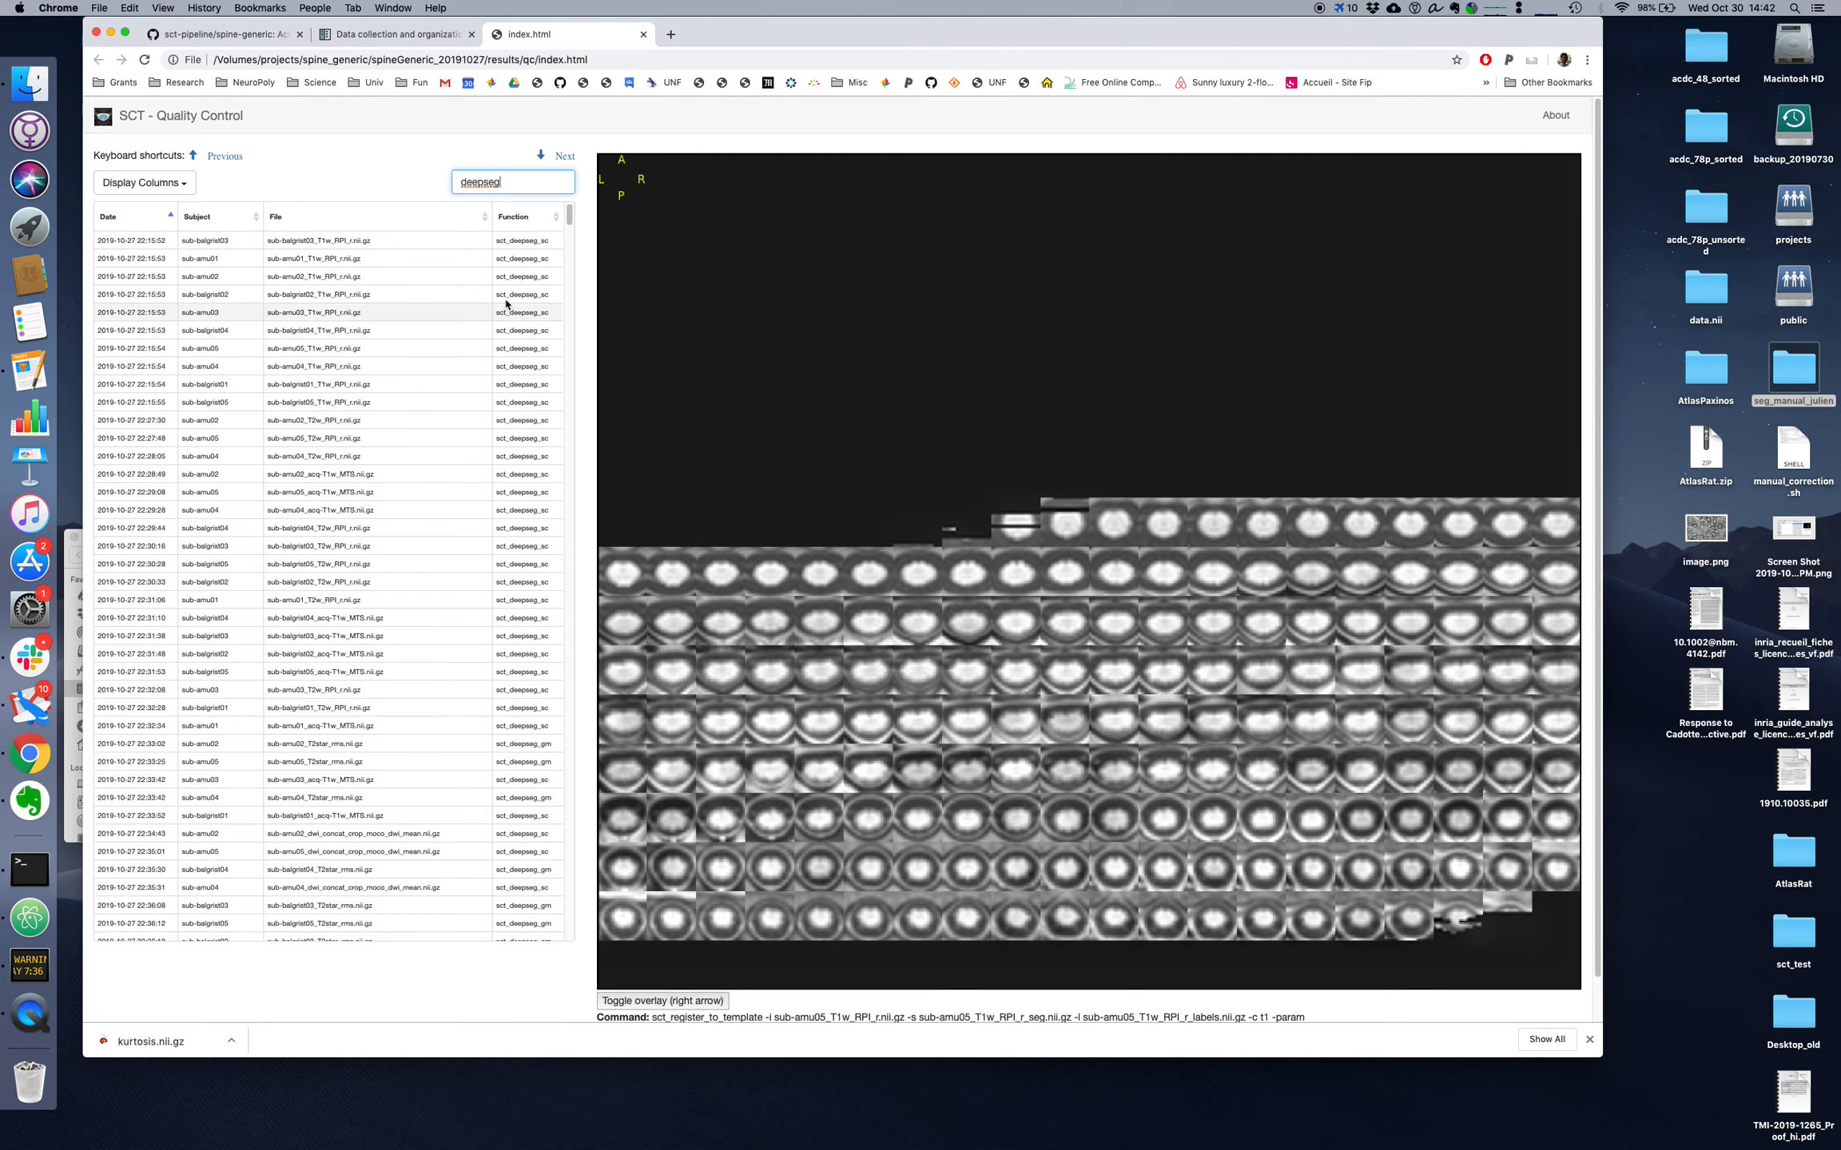
{"action": "left_click", "coordinate": [512, 240]}
Step: Copy the whole bash script from the documentation's Segmentation section and switch to the Atom editor
{"action": "left_click", "coordinate": [421, 35]}
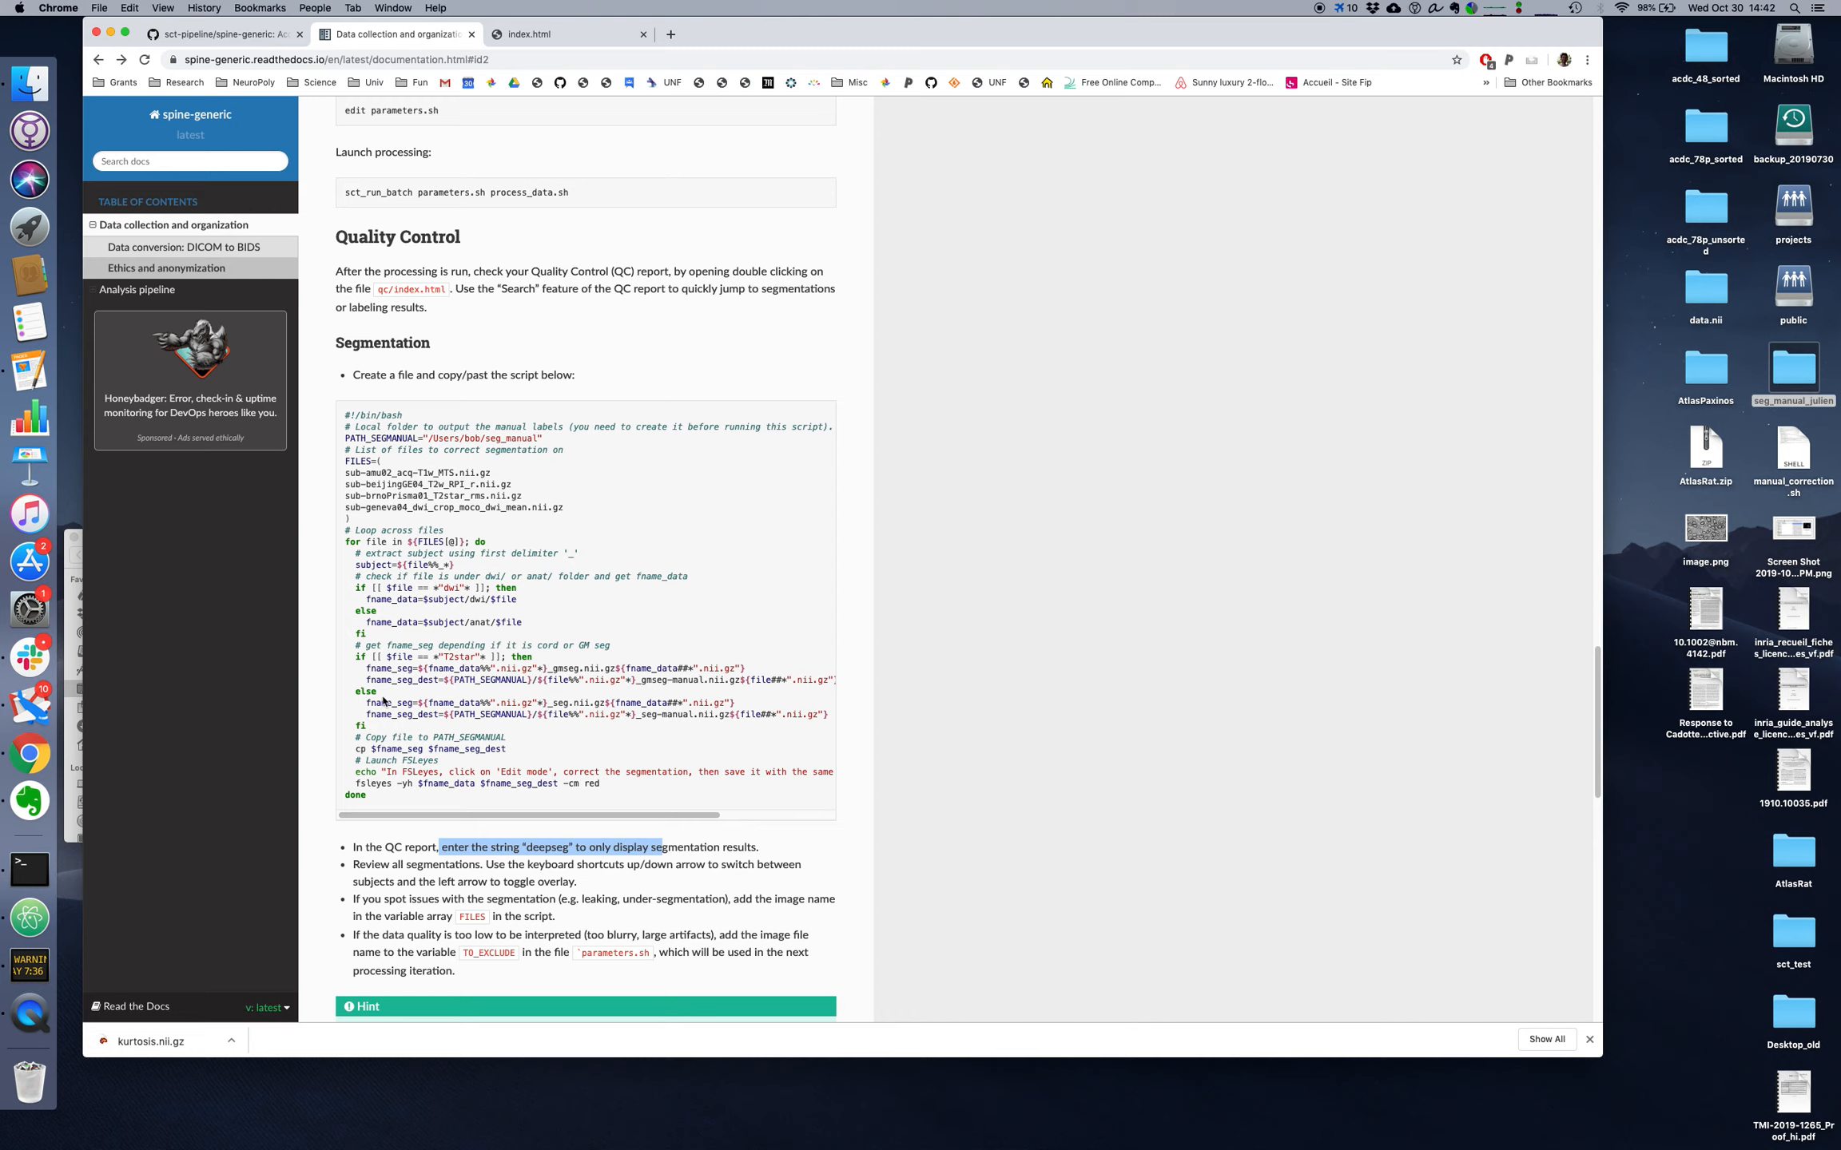
{"action": "left_click_drag", "start_coordinate": [378, 801], "coordinate": [346, 417]}
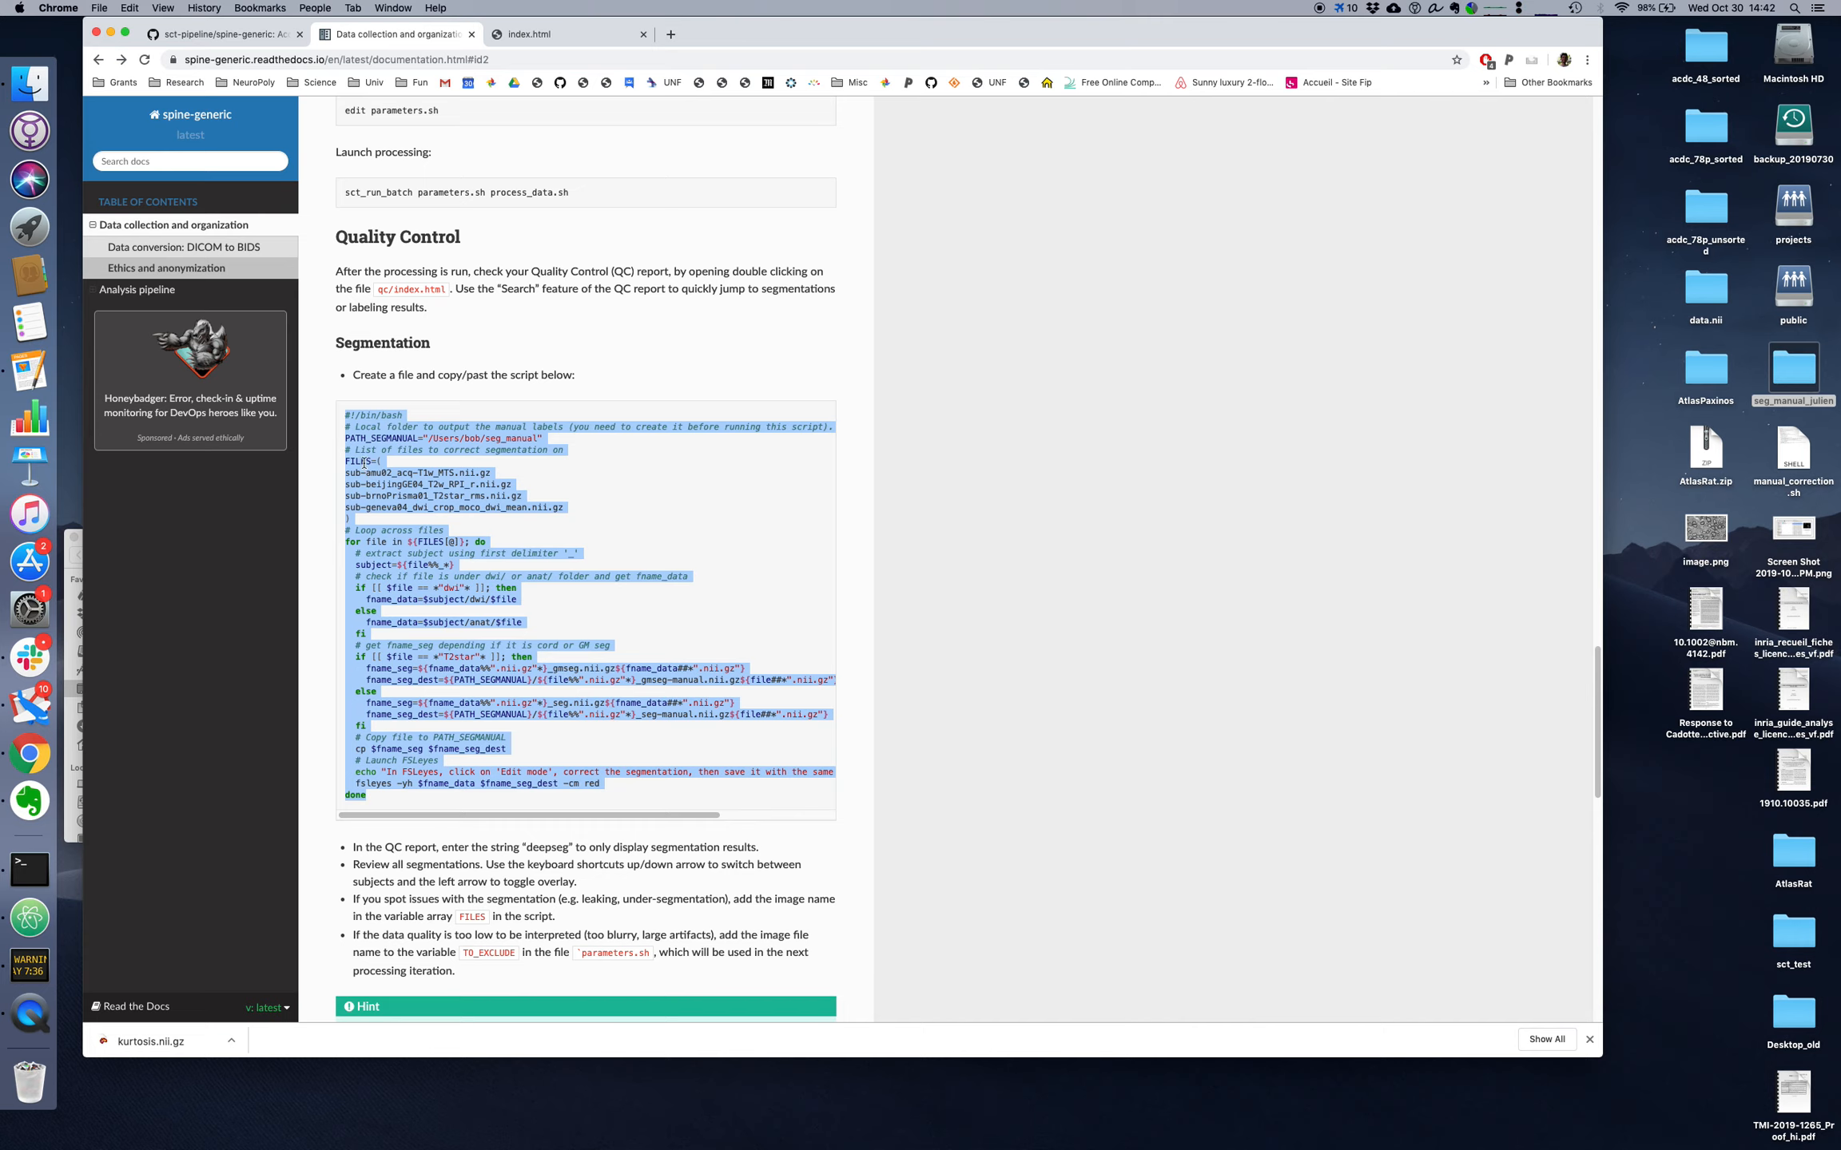
{"action": "right_click", "coordinate": [369, 447]}
{"action": "left_click", "coordinate": [406, 469]}
{"action": "key", "text": "super+Tab"}
{"action": "key", "text": "ctrl+space"}
{"action": "key", "text": "Return"}
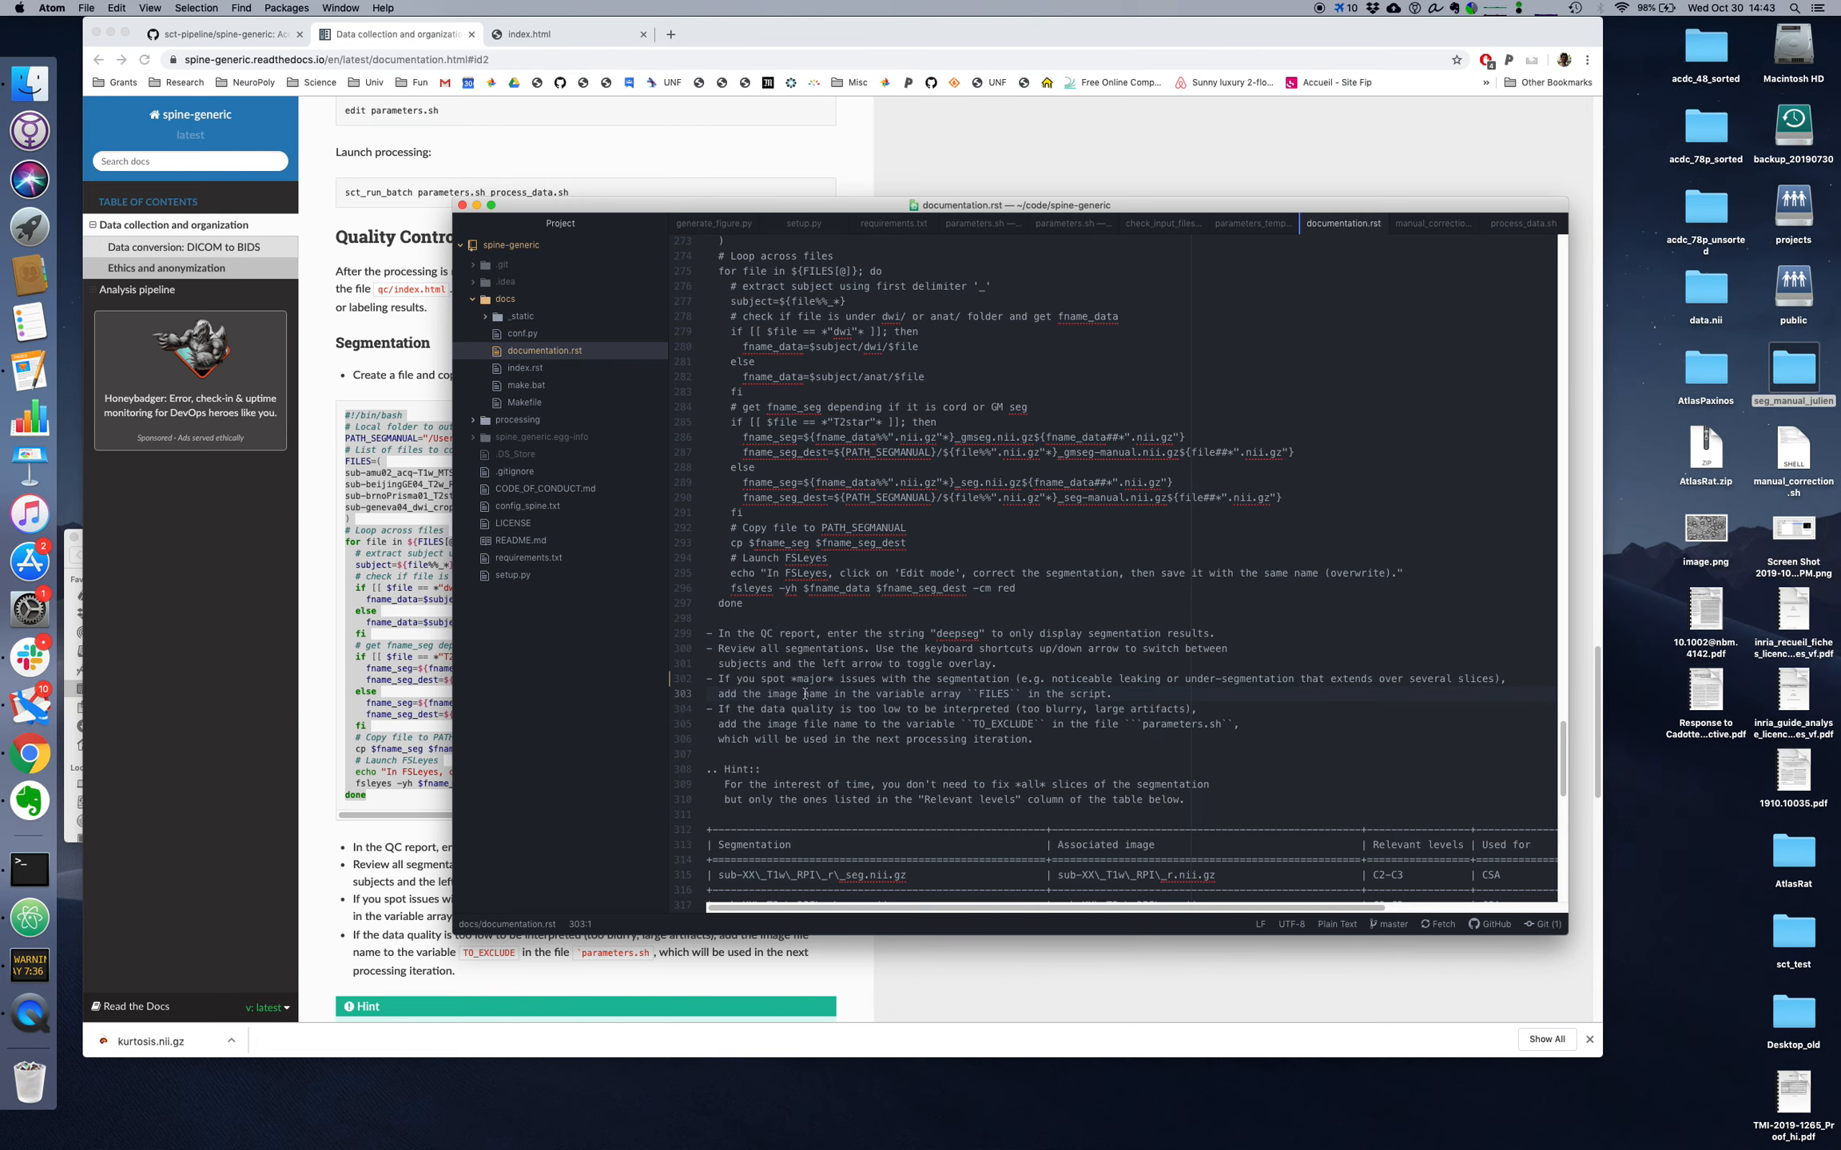
{"action": "key", "text": "super+t"}
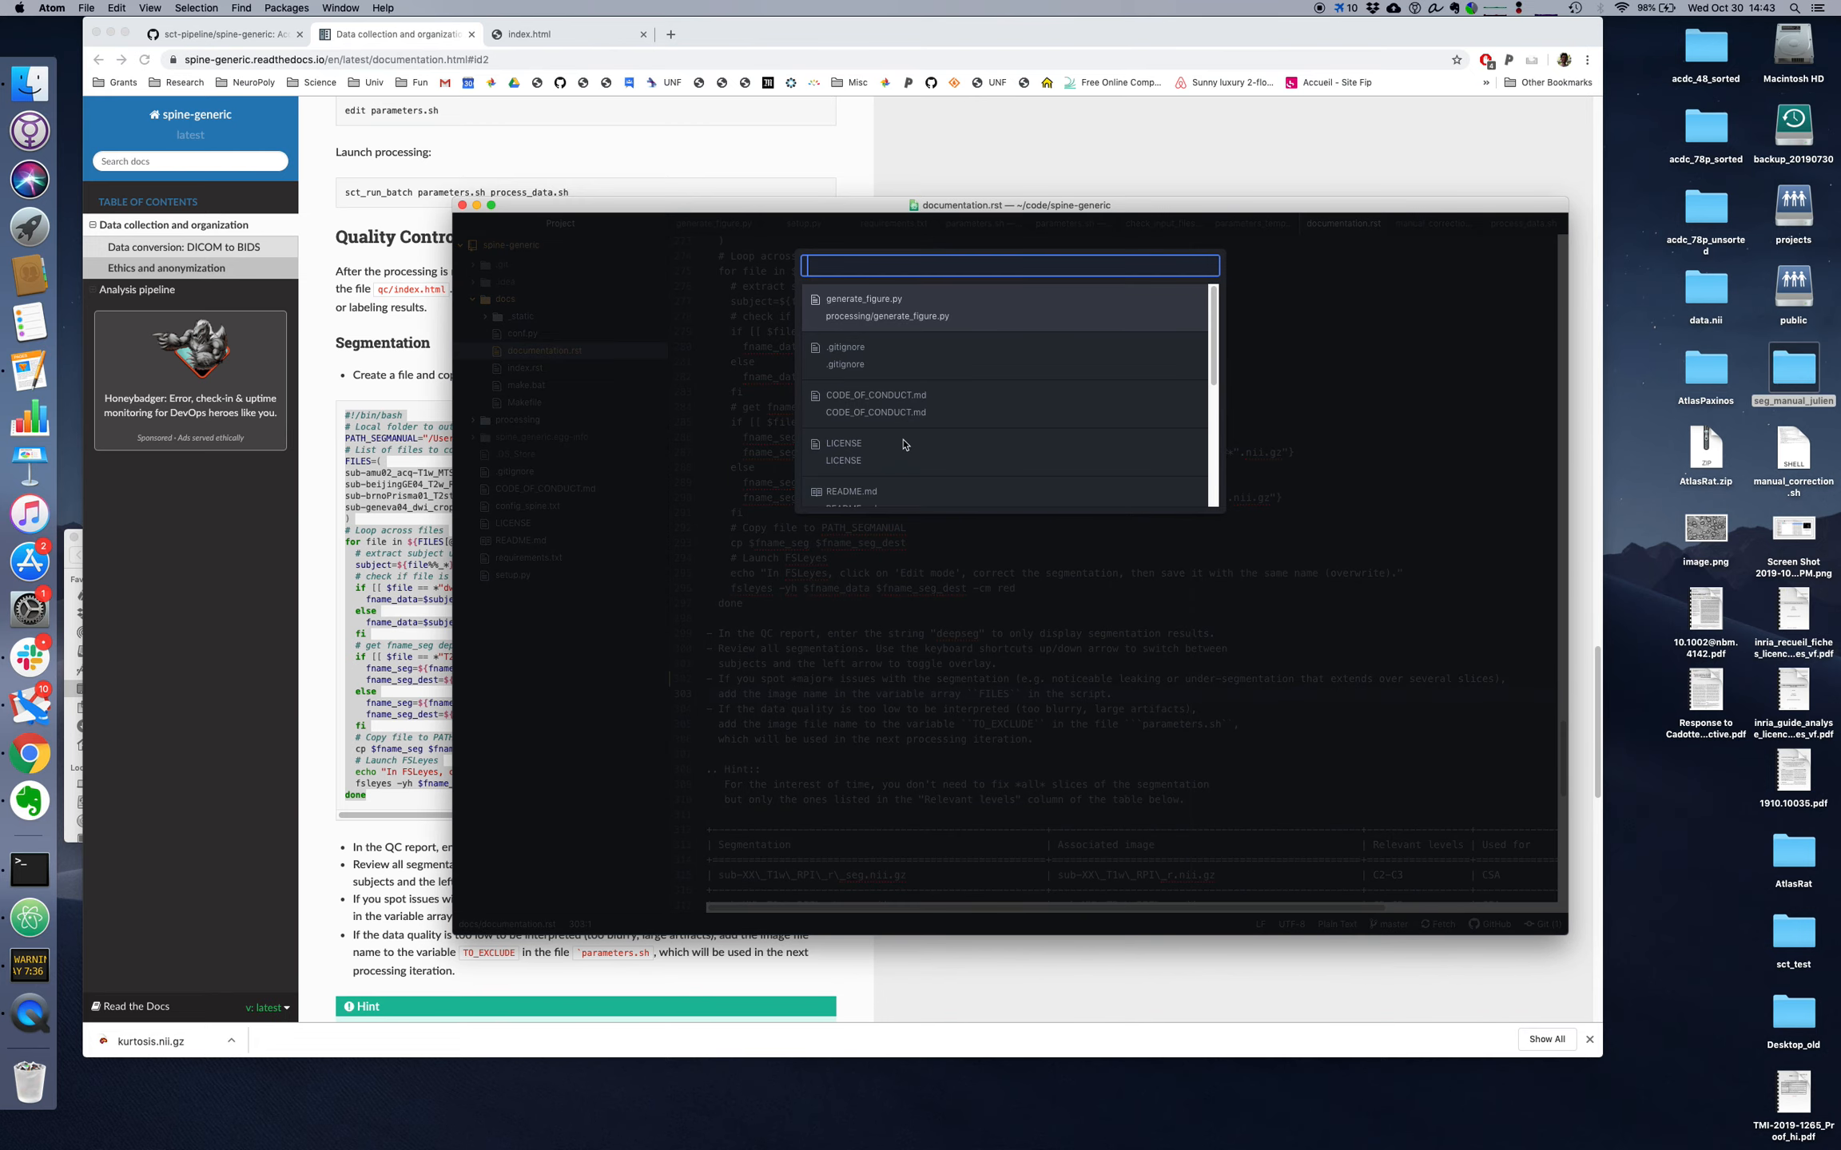
{"action": "key", "text": "Escape"}
{"action": "key", "text": "super+t"}
{"action": "key", "text": "Escape"}
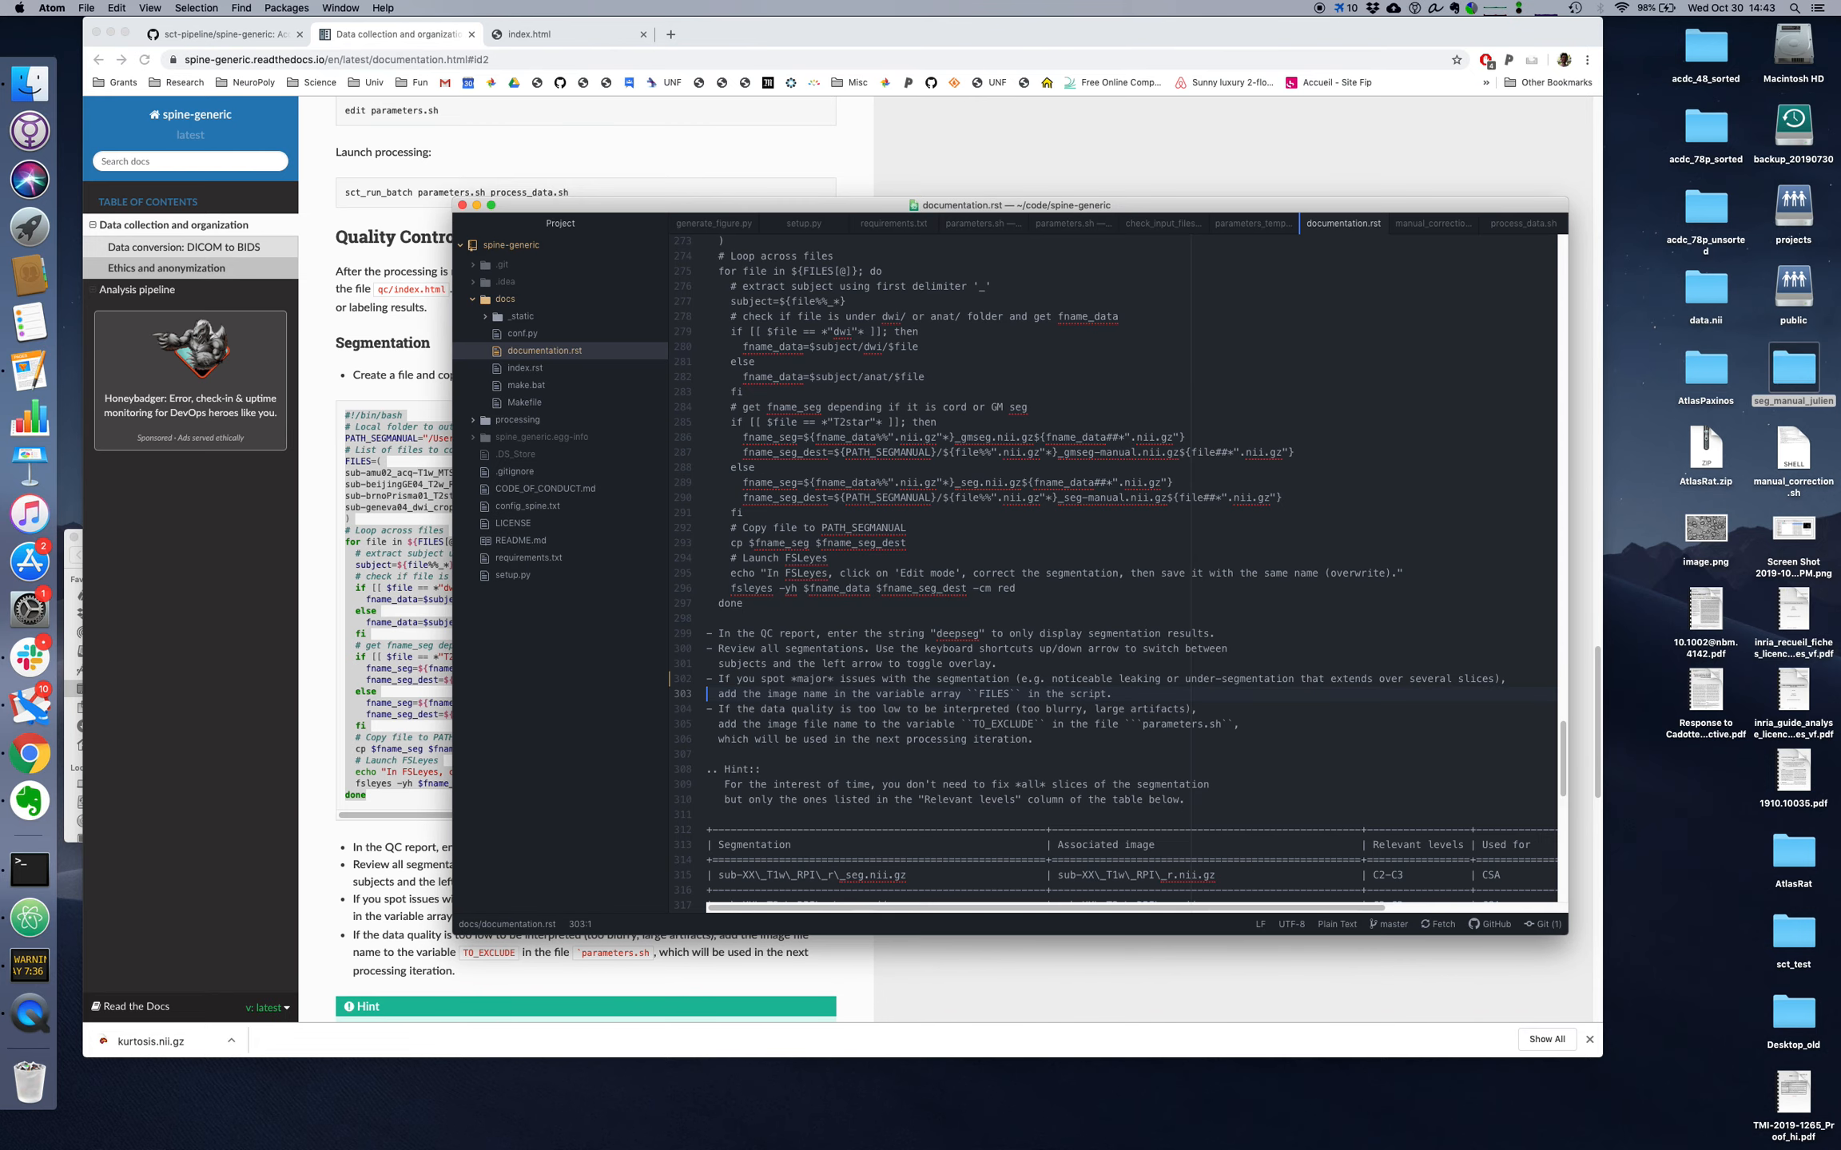
Step: Create a new file in the editor with the copied segmentation correction script and move the editor window lower
{"action": "key", "text": "super+n"}
{"action": "key", "text": "super+v"}
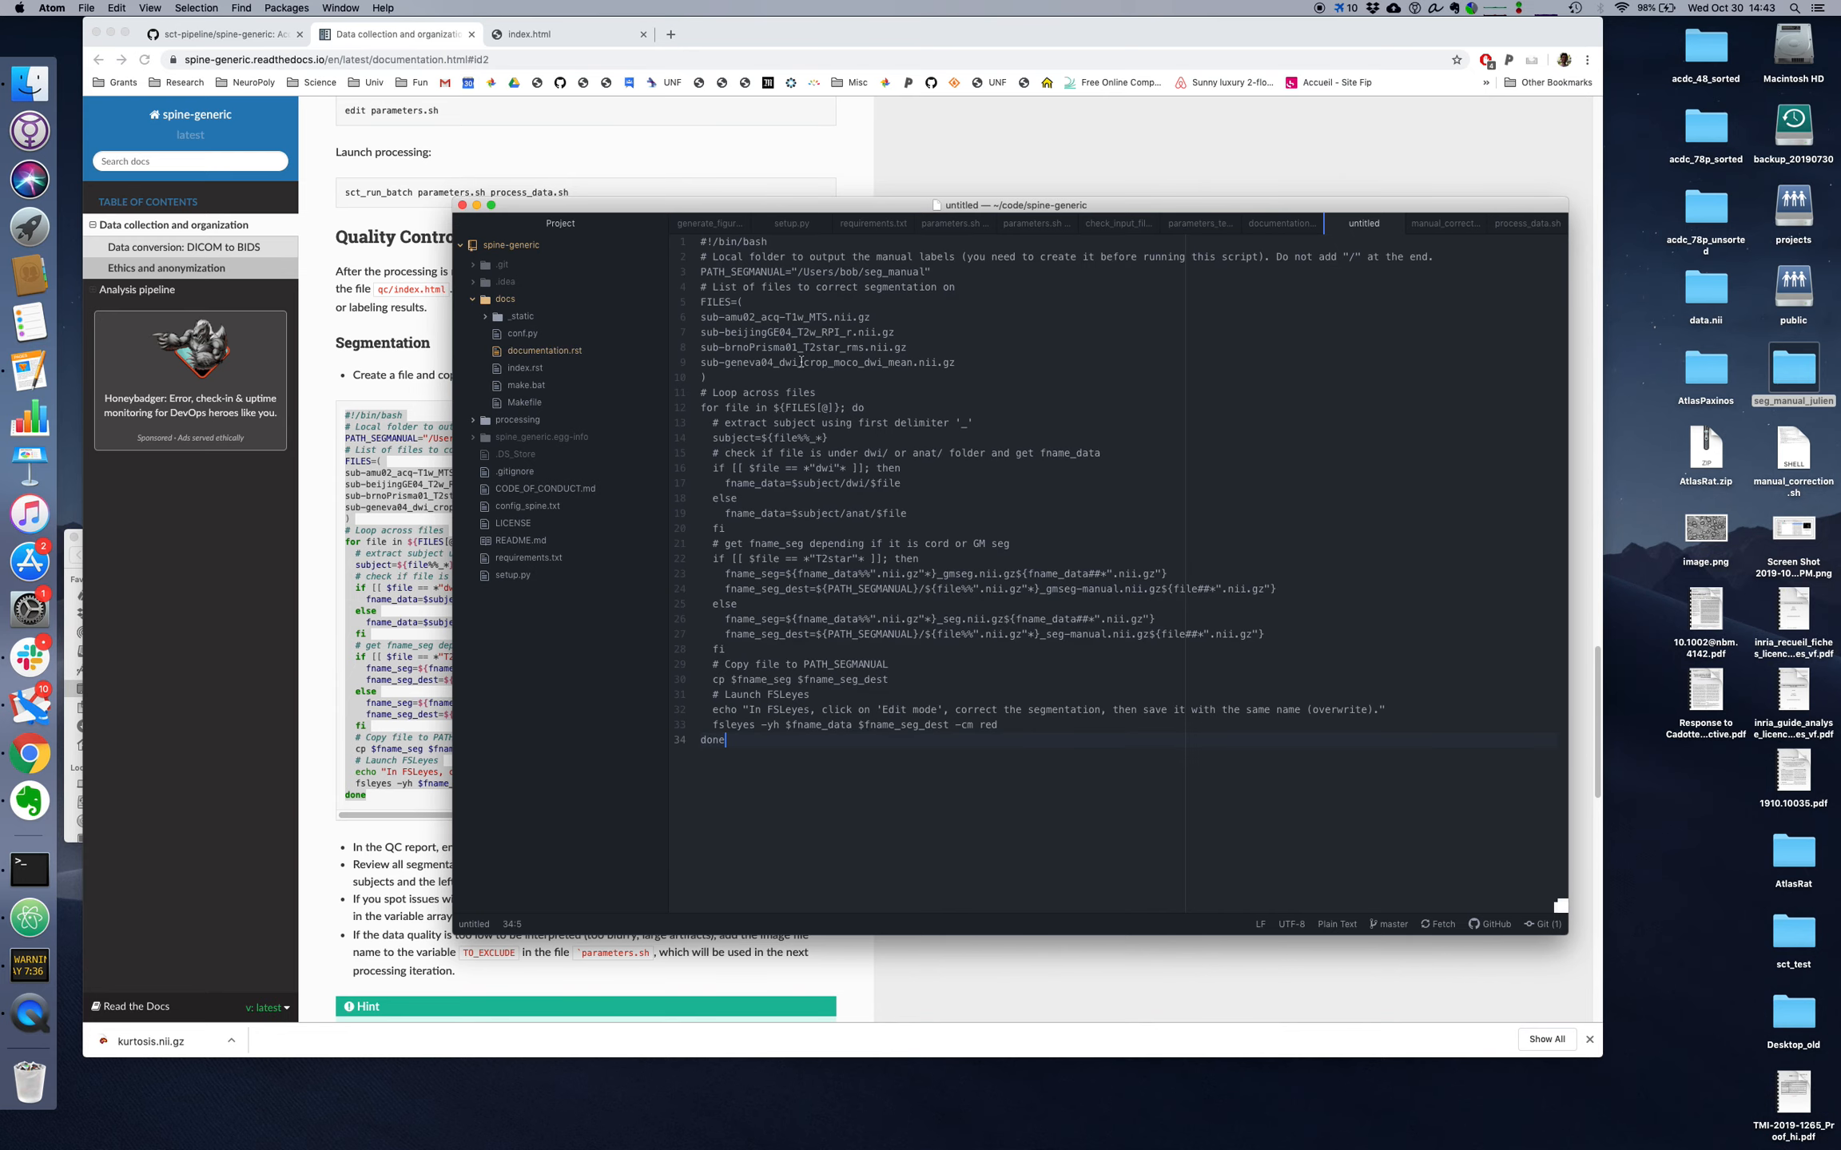
{"action": "left_click_drag", "start_coordinate": [858, 211], "coordinate": [854, 309]}
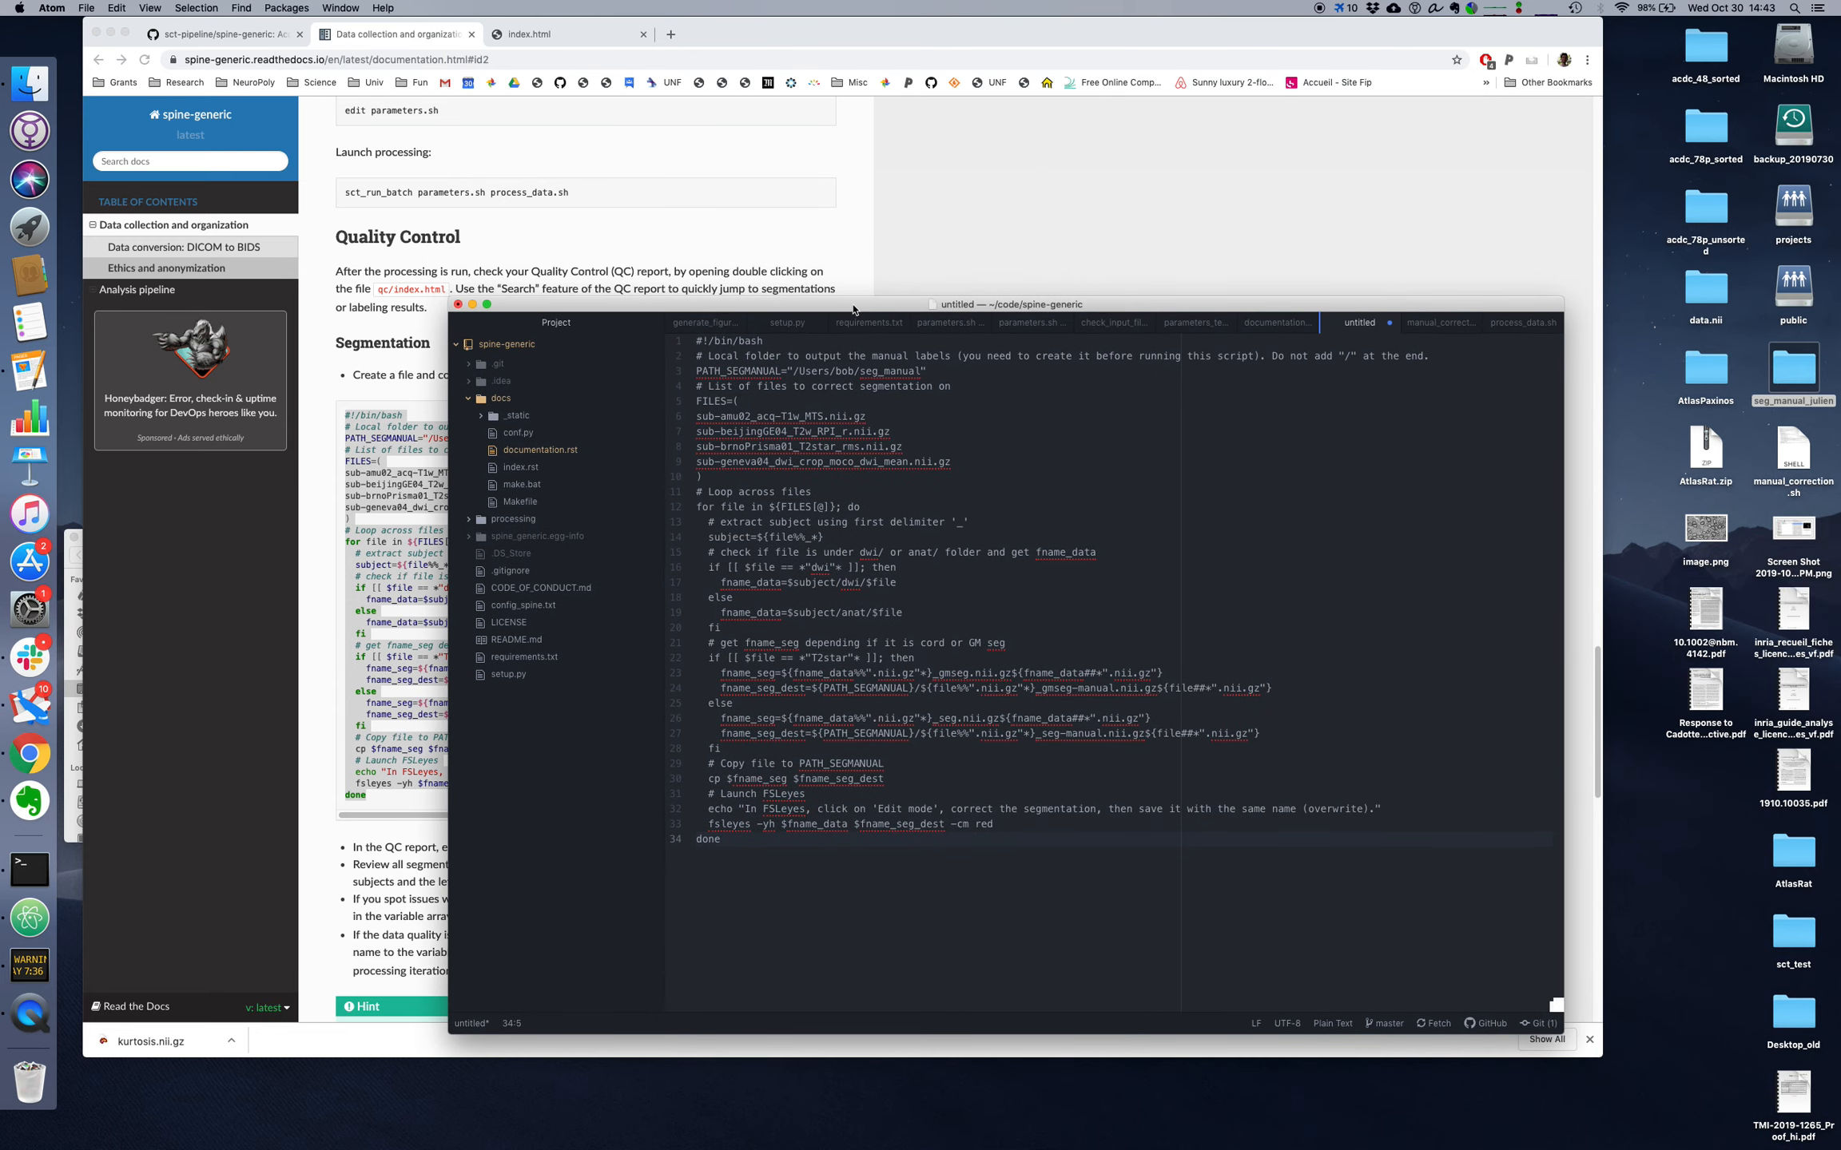
Step: Change the parent folder in the script's PATH_SEGMANUAL value from bob's home to the Desktop of the current user account
{"action": "double_click", "coordinate": [722, 373]}
{"action": "left_click", "coordinate": [840, 370]}
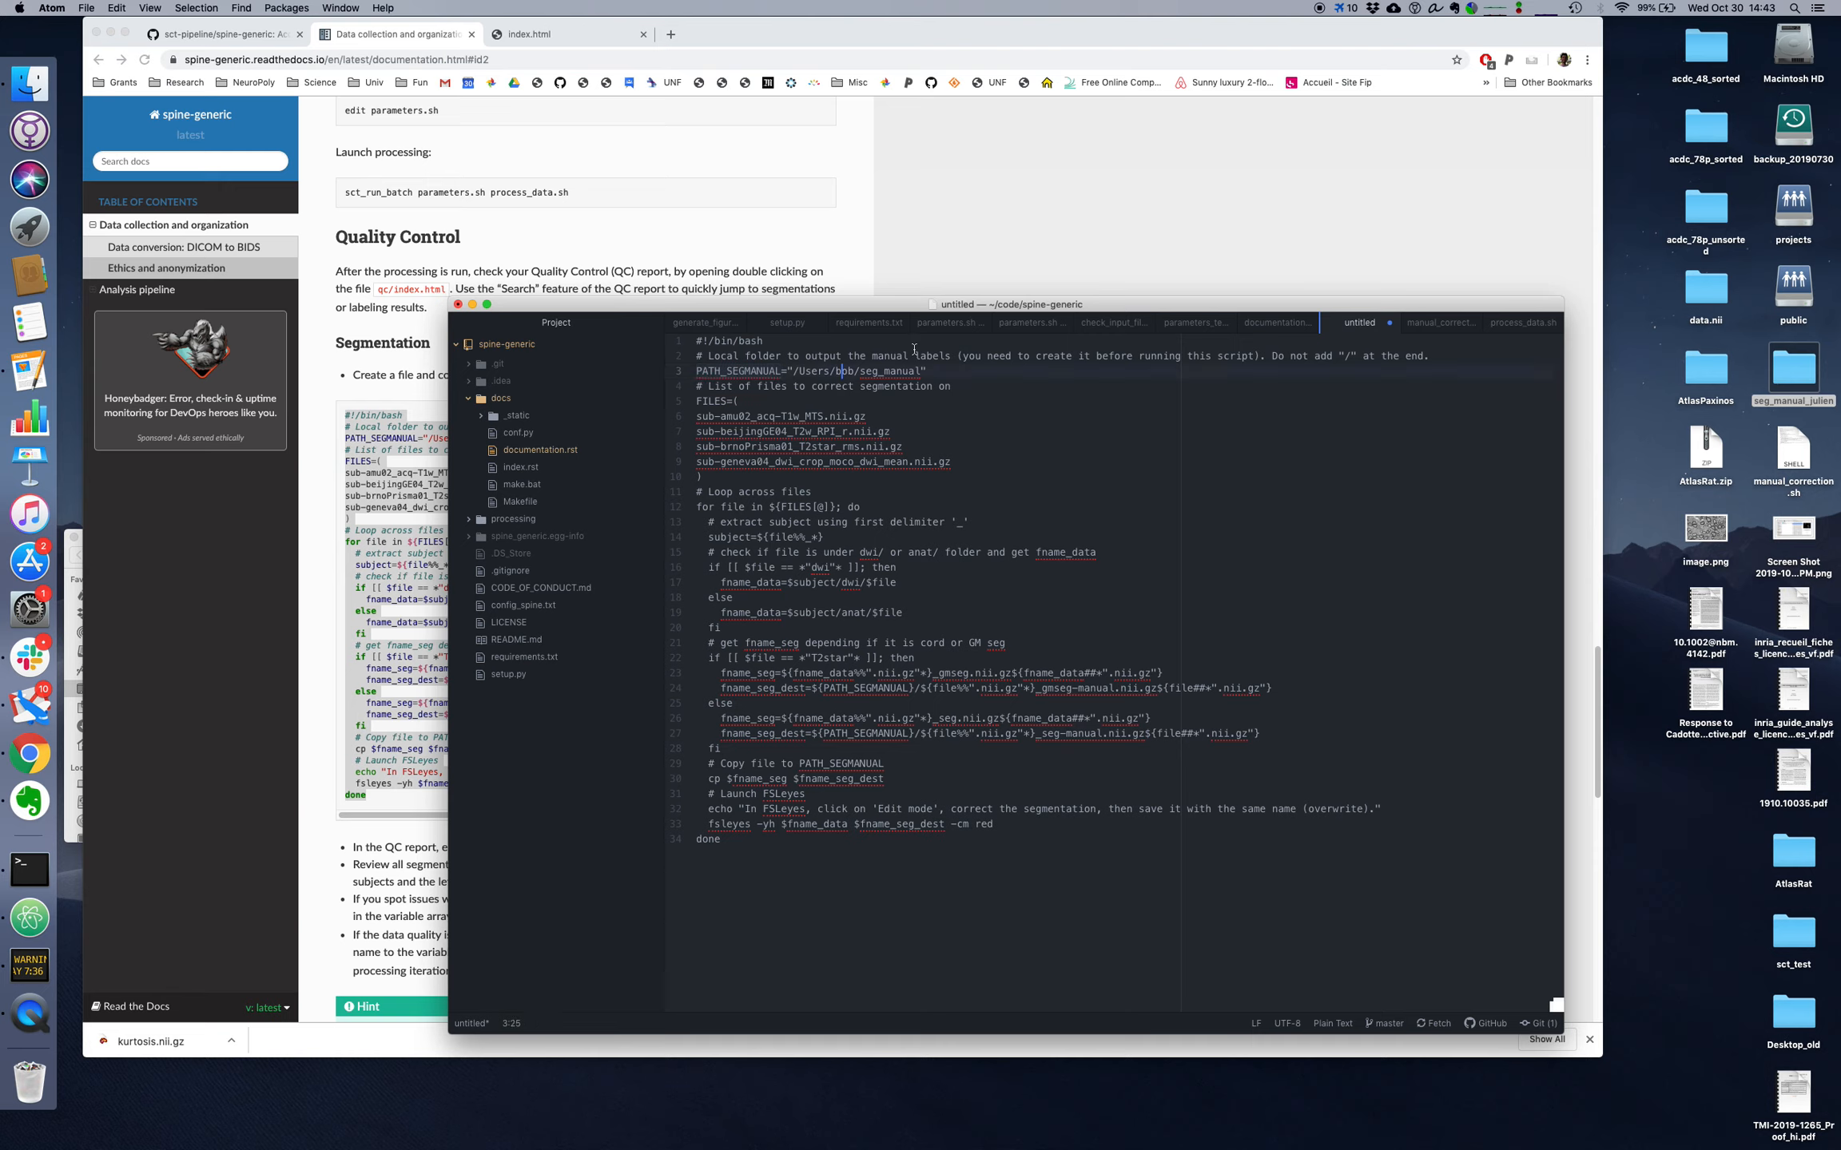
{"action": "left_click", "coordinate": [1797, 379]}
{"action": "left_click", "coordinate": [828, 376]}
{"action": "key", "text": "Left"}
{"action": "type", "text": "julien/"}
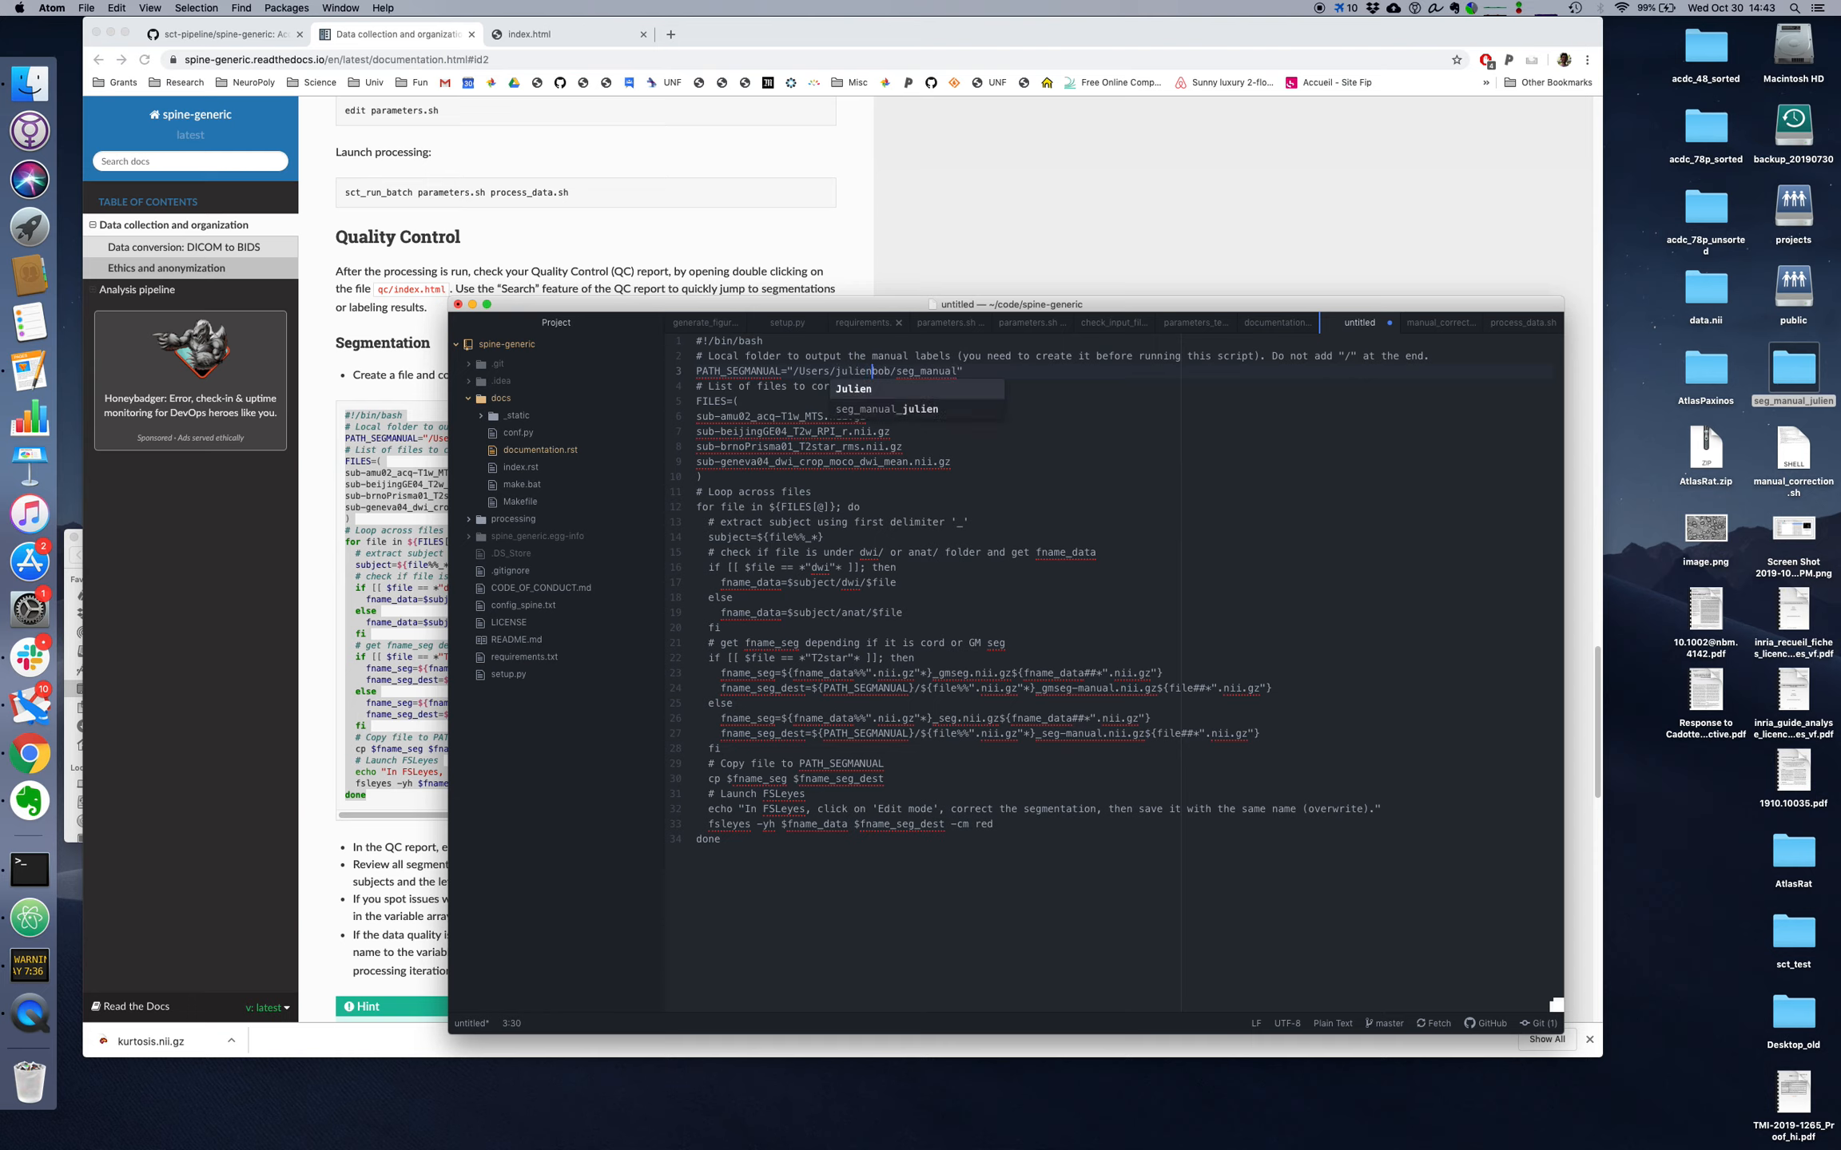
{"action": "type", "text": "Desktop"}
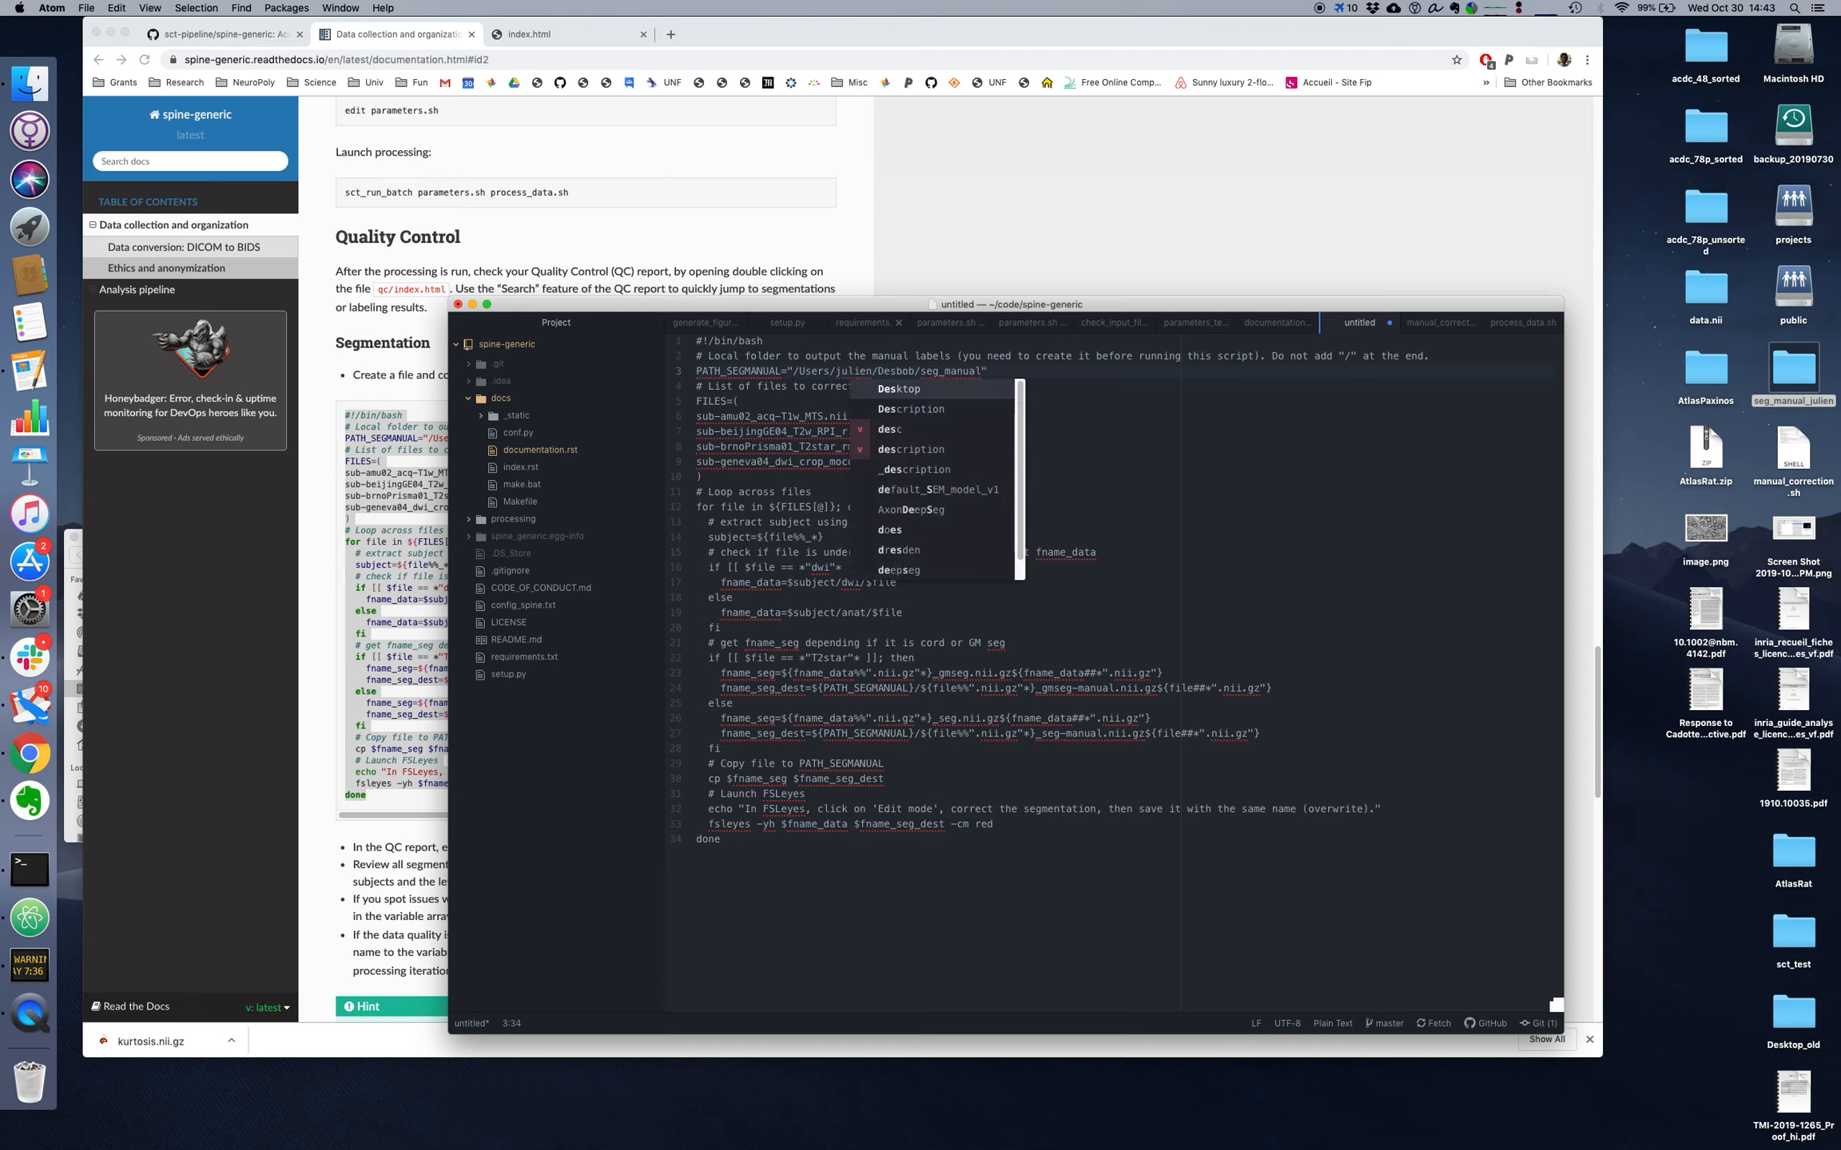
{"action": "key", "text": "Delete"}
{"action": "key", "text": "Delete"}
{"action": "type", "text": "/"}
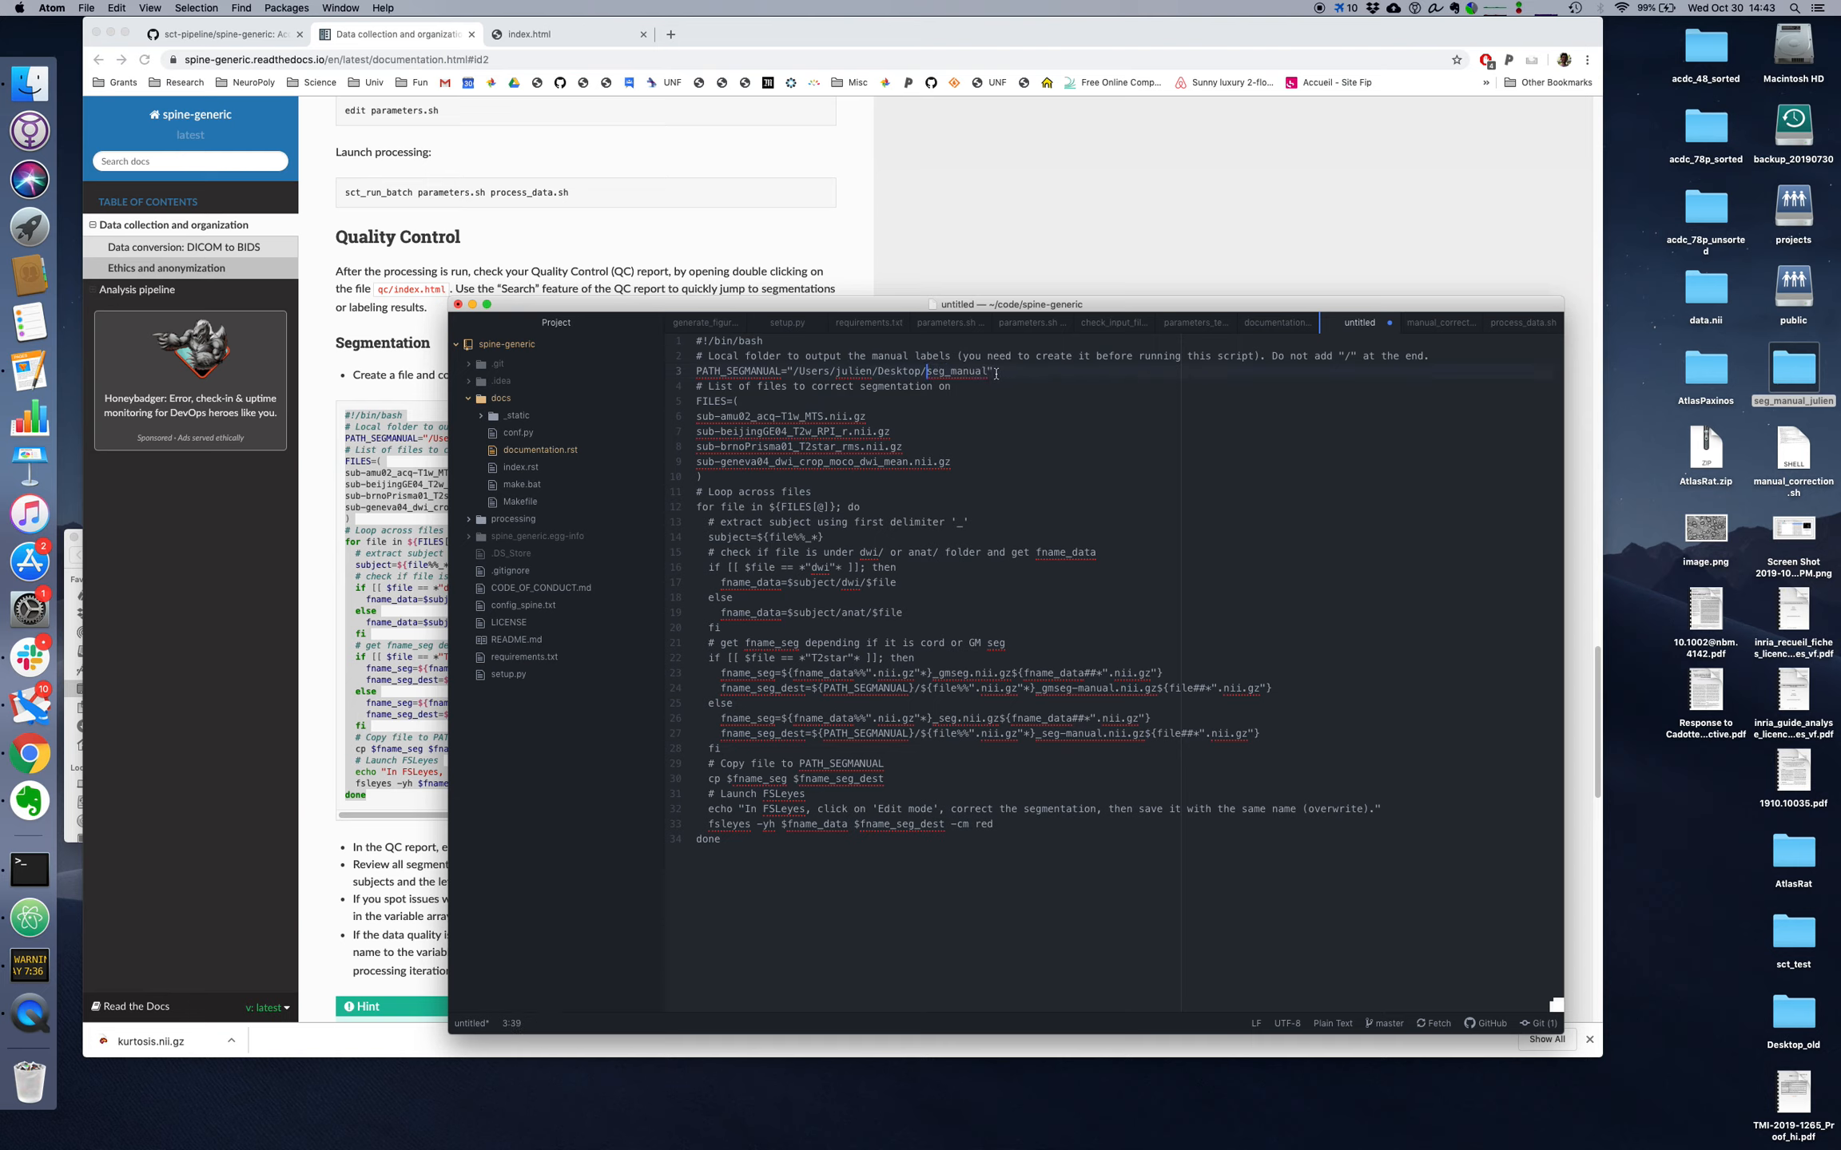
Step: Replace the final folder in PATH_SEGMANUAL with the exact name of the seg_manual folder on the desktop
{"action": "left_click", "coordinate": [1802, 374]}
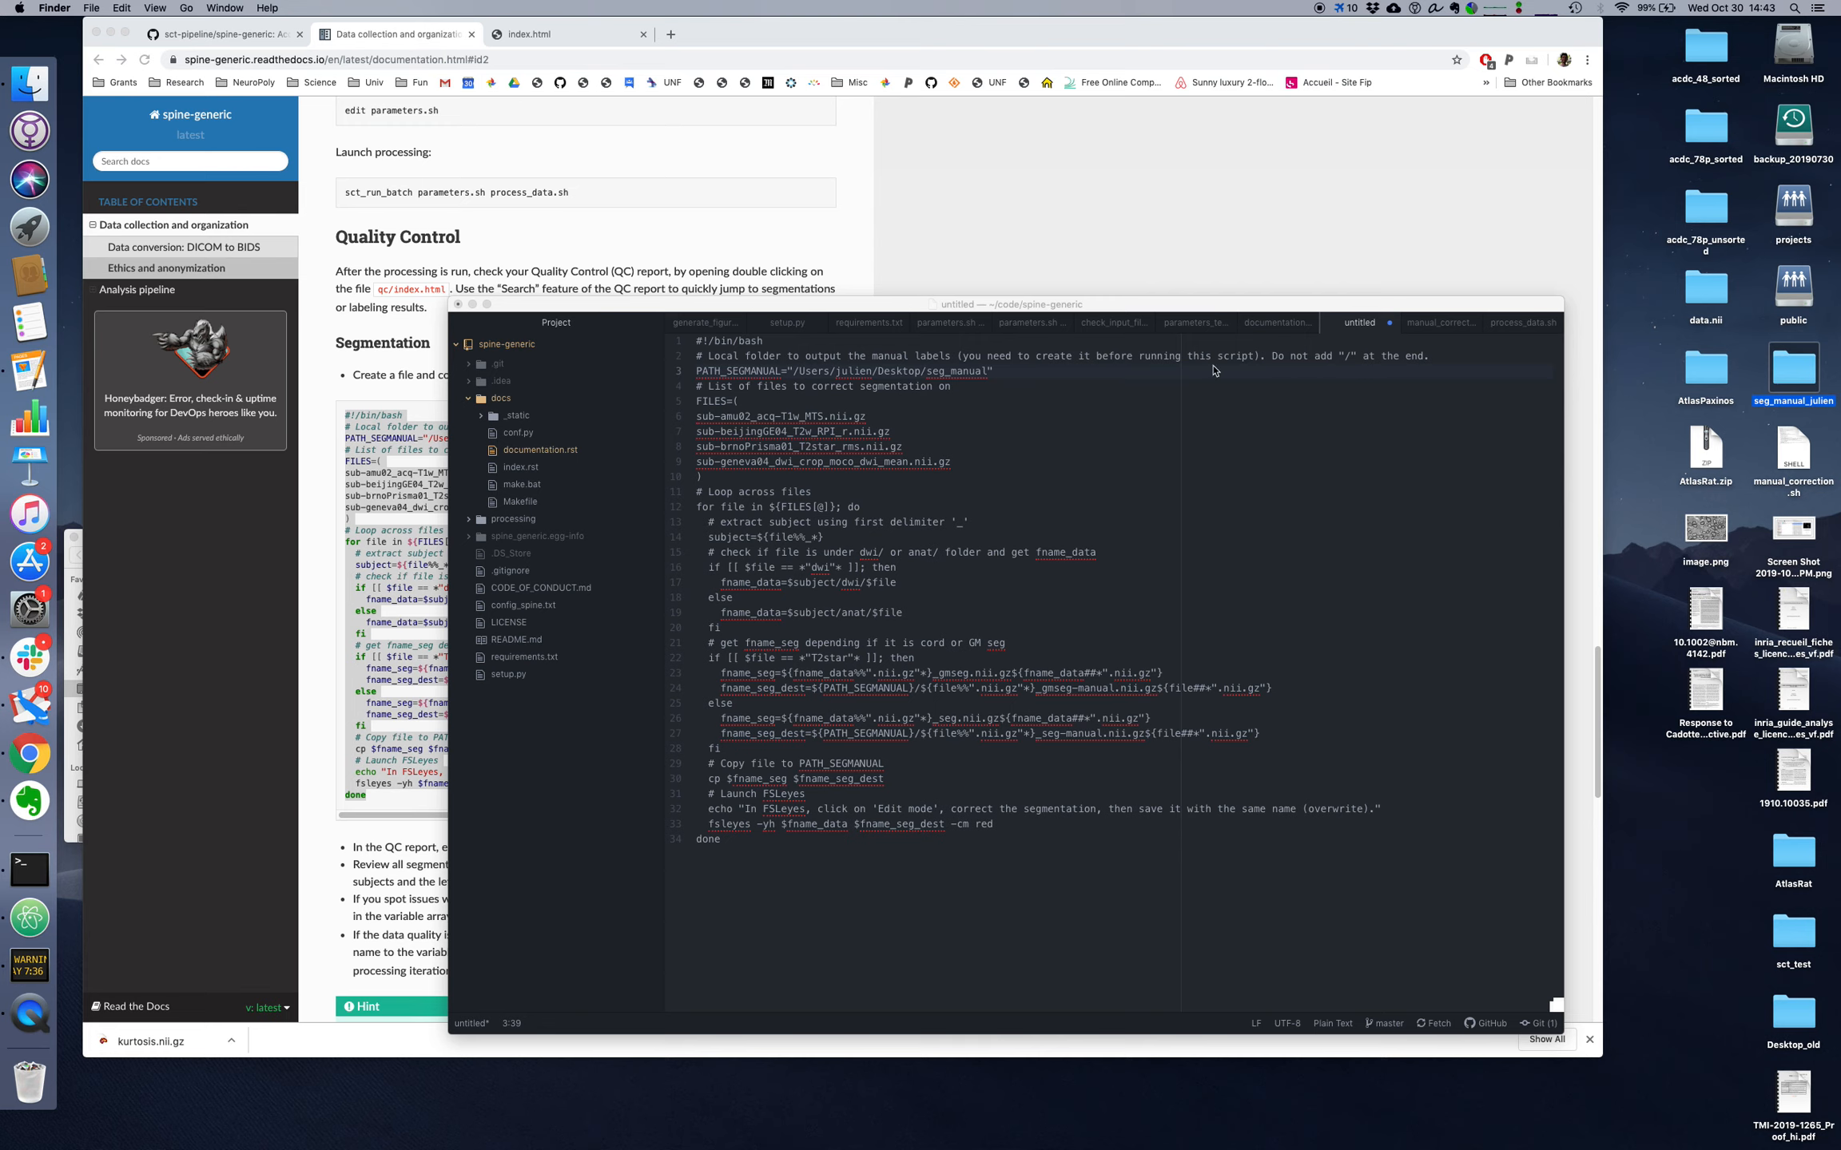
{"action": "key", "text": "Return"}
{"action": "key", "text": "Return"}
{"action": "left_click", "coordinate": [955, 373]}
{"action": "key", "text": "super+v"}
{"action": "double_click", "coordinate": [966, 373]}
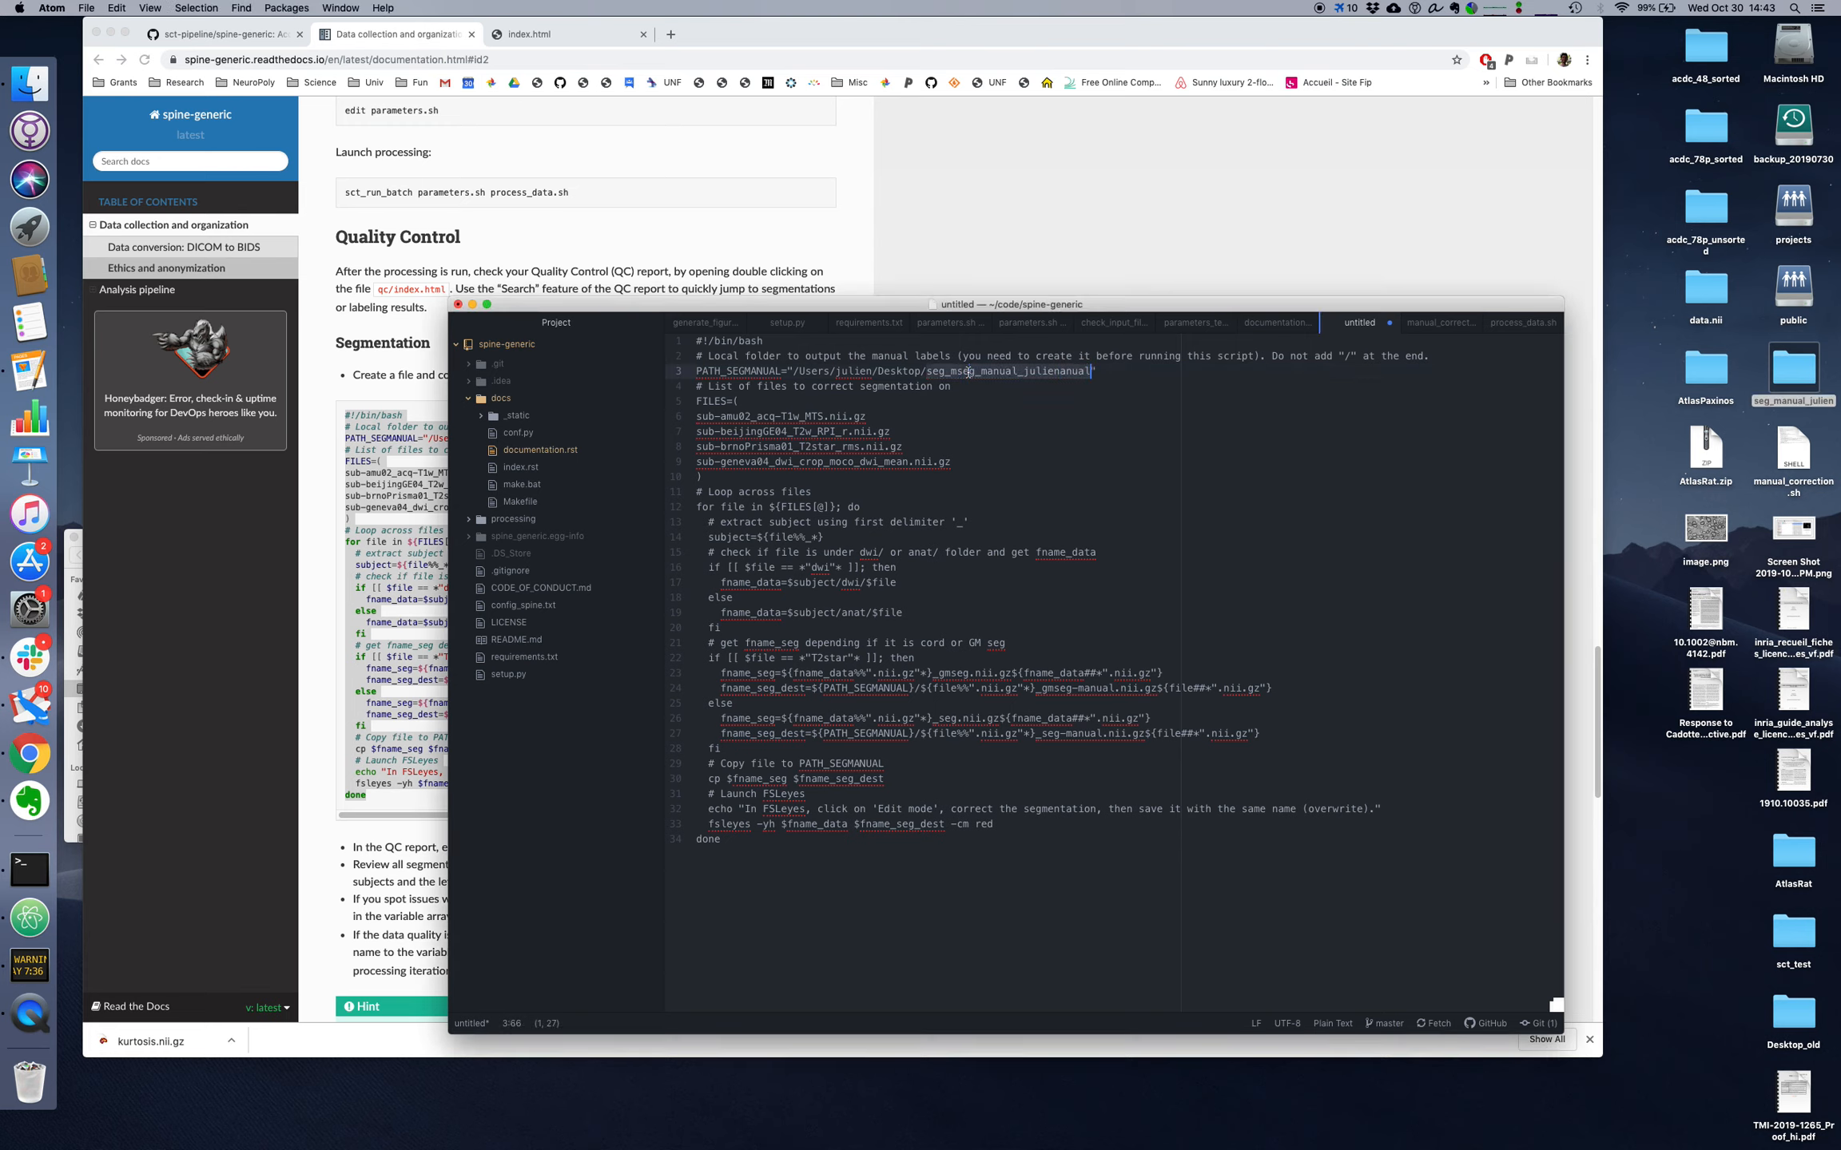
{"action": "key", "text": "super+v"}
Step: Save the script to the Desktop as manual_correction.sh, overwriting the existing file
{"action": "key", "text": "super+s"}
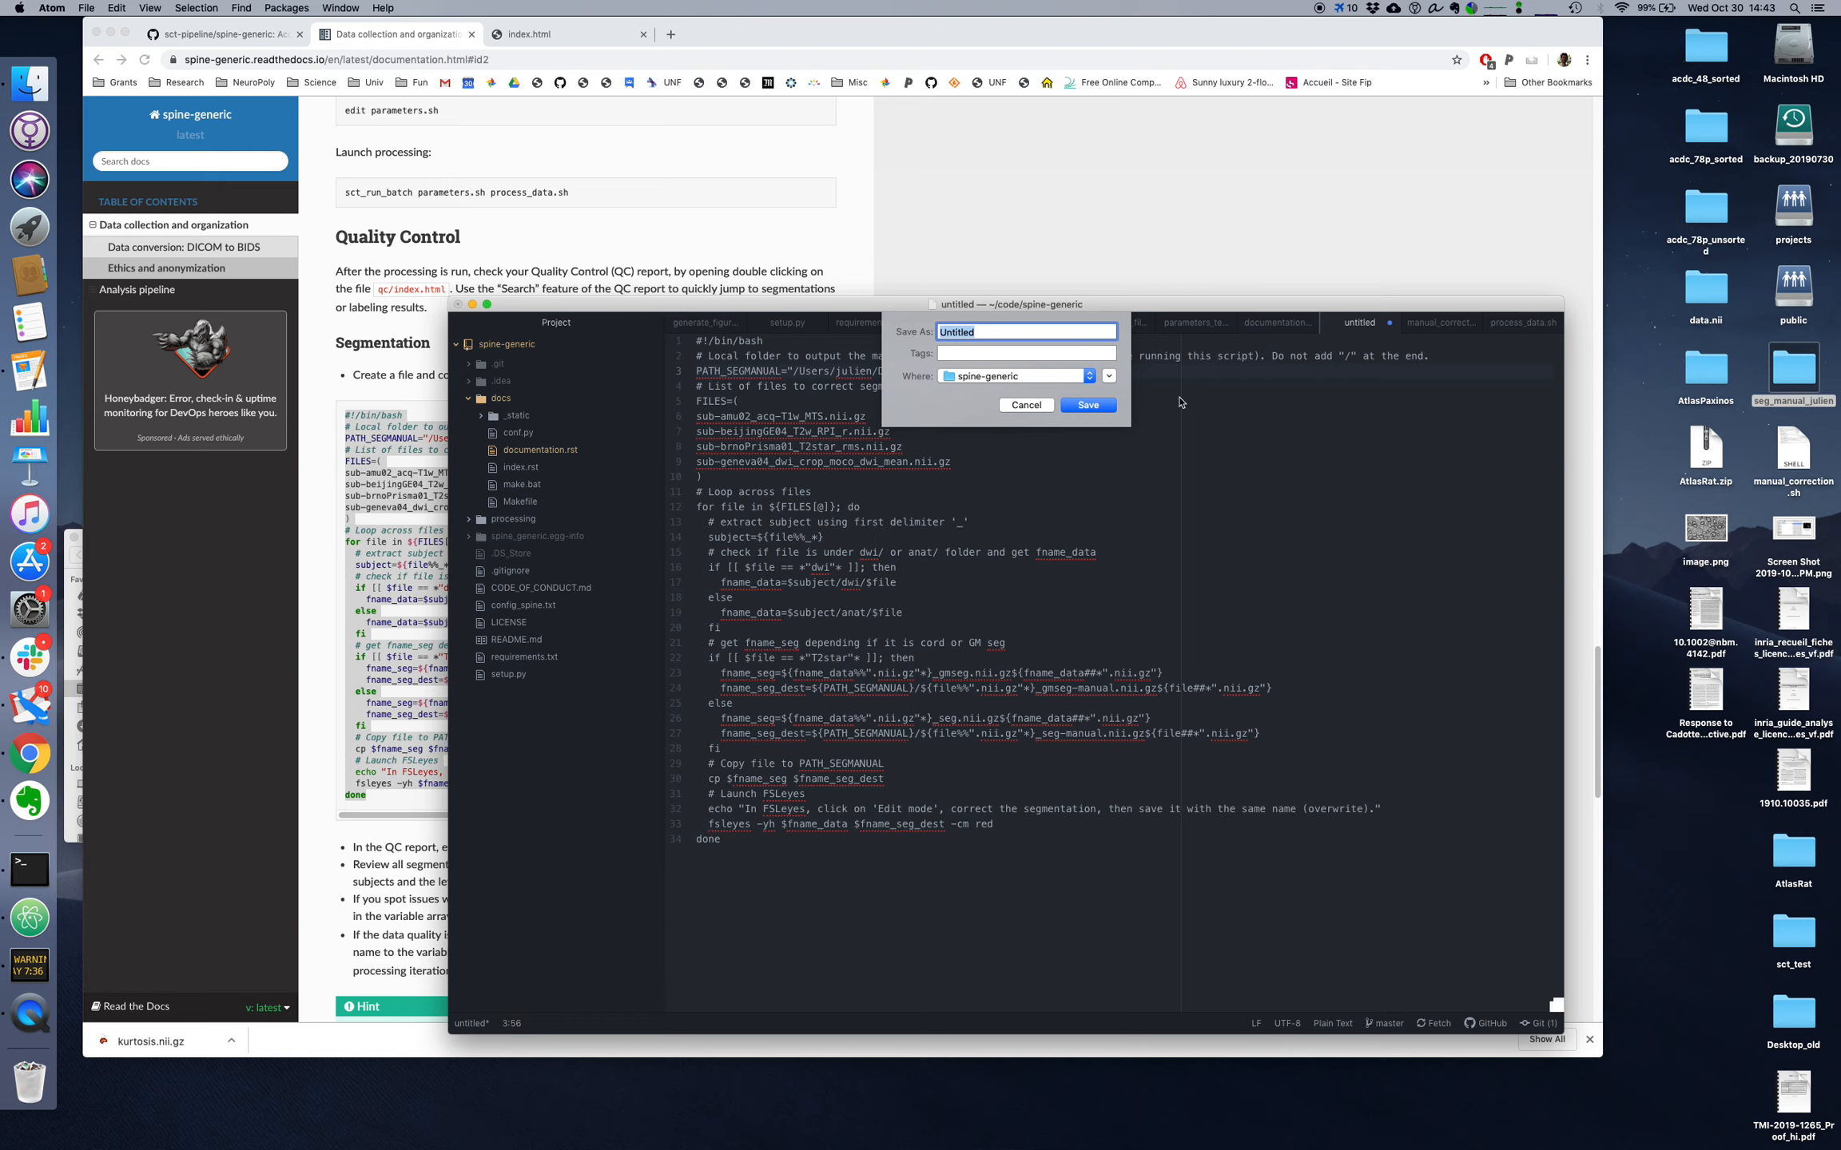
{"action": "left_click_drag", "start_coordinate": [1792, 472], "coordinate": [1012, 380]}
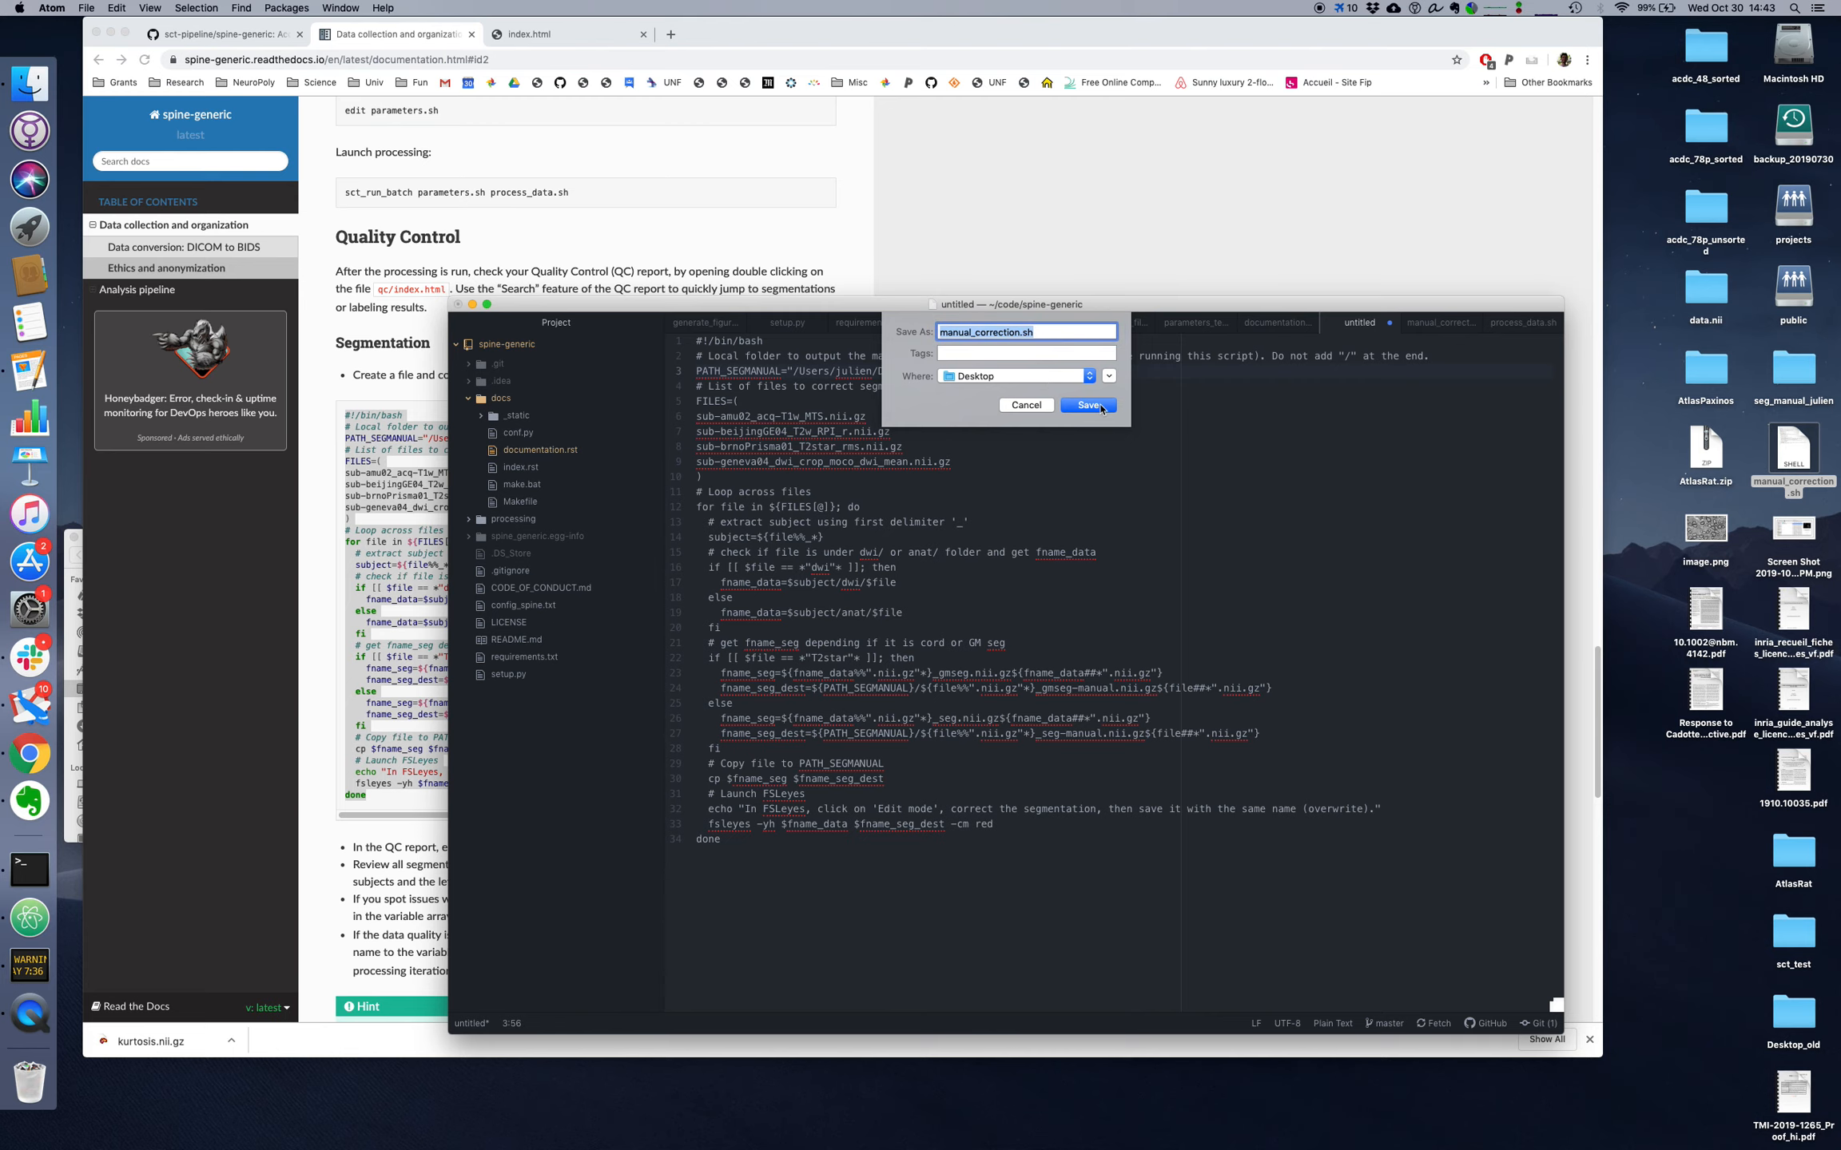
{"action": "left_click", "coordinate": [1105, 405]}
{"action": "left_click", "coordinate": [1107, 400]}
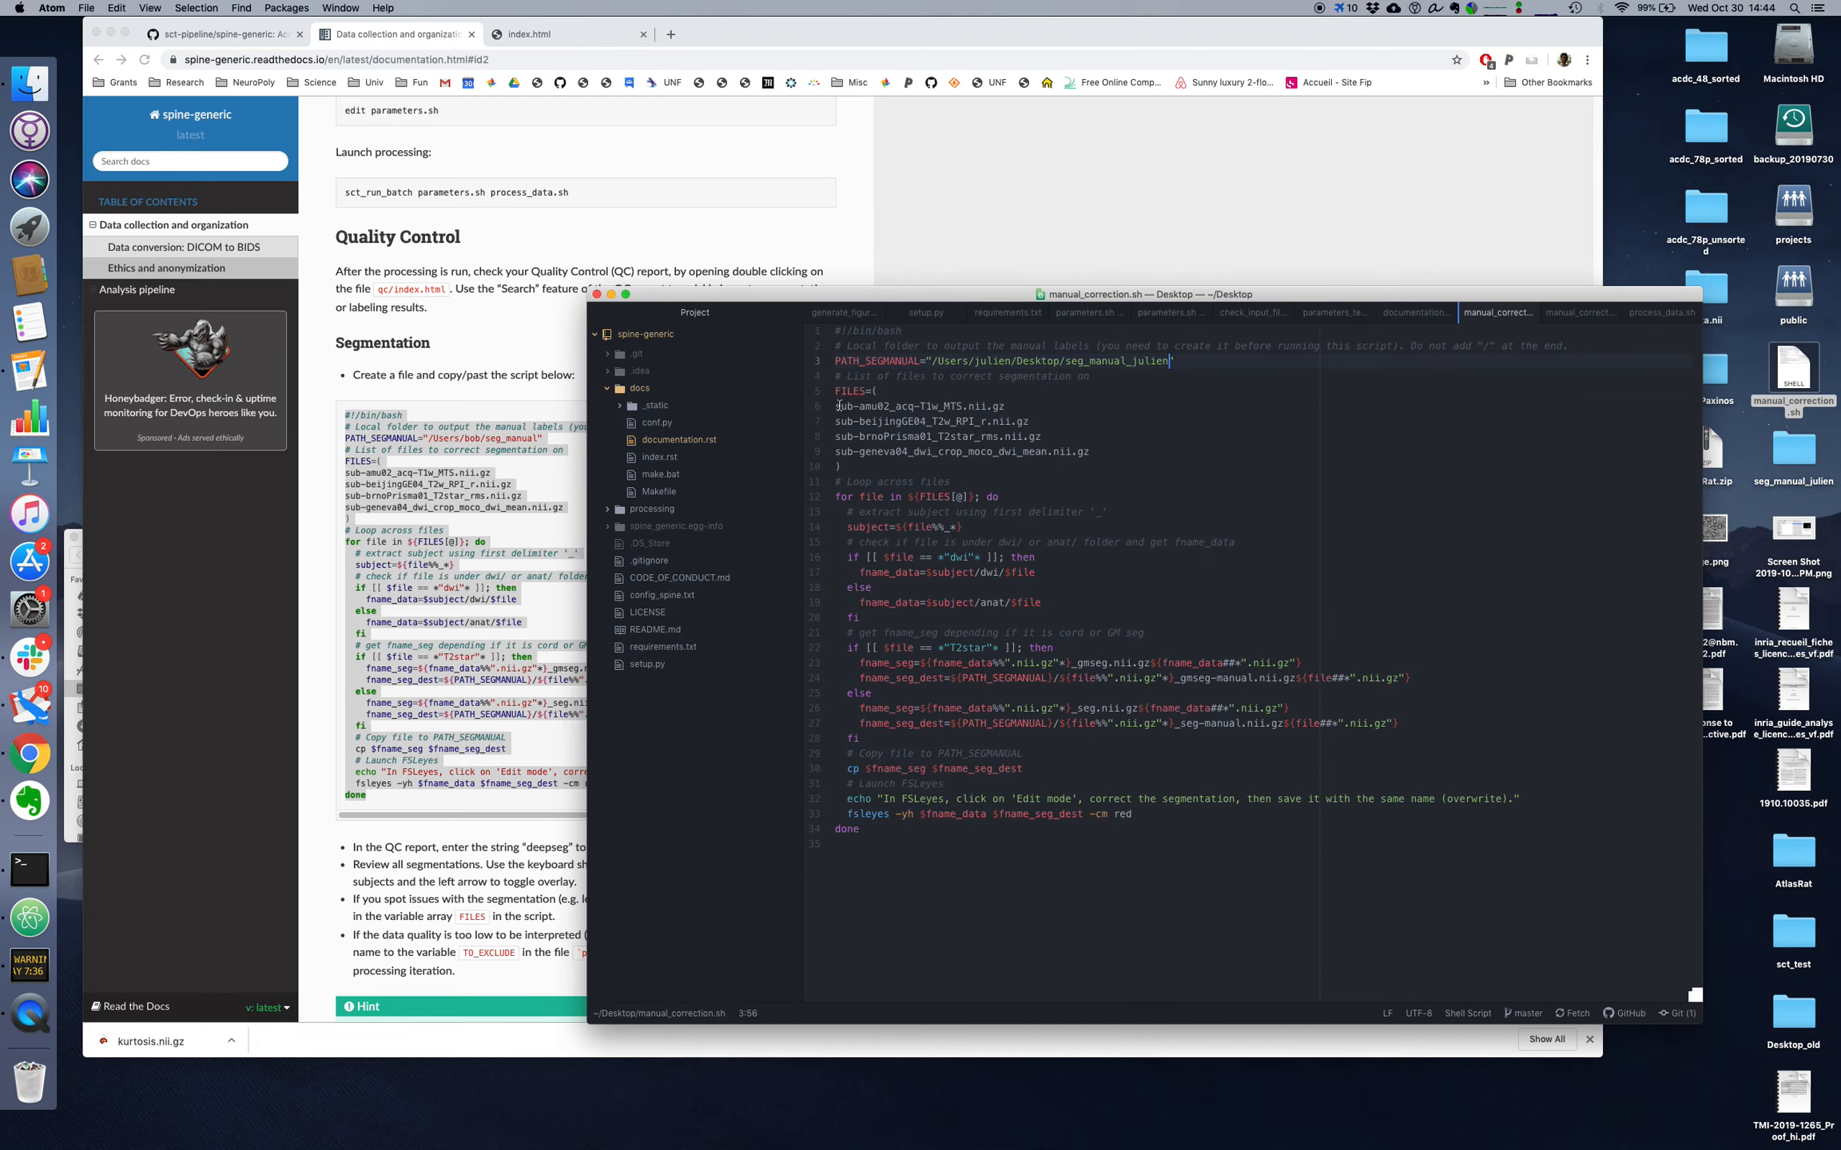
Step: Move the editor window out of the way and bring up the SCT quality control report in the browser
{"action": "left_click_drag", "start_coordinate": [888, 304], "coordinate": [1346, 352]}
{"action": "left_click", "coordinate": [906, 305]}
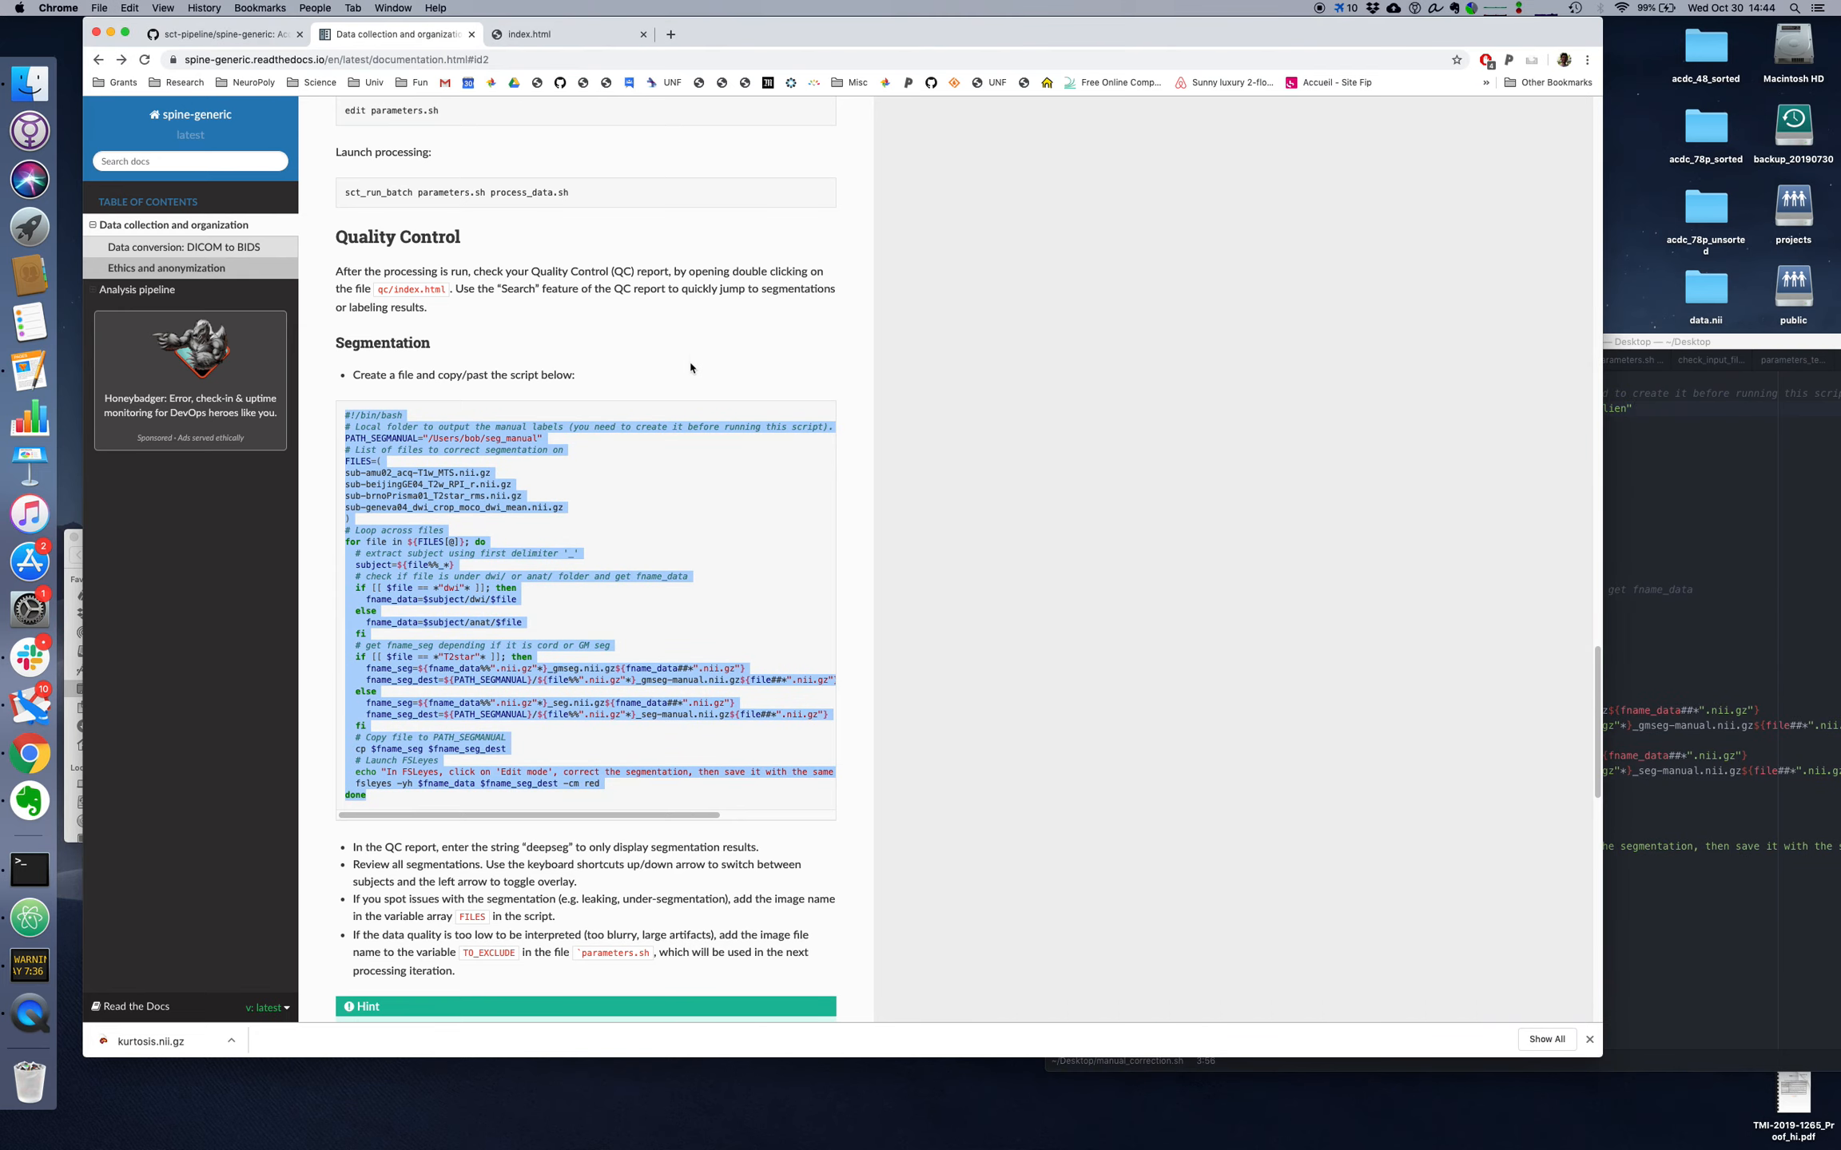
{"action": "left_click", "coordinate": [542, 35]}
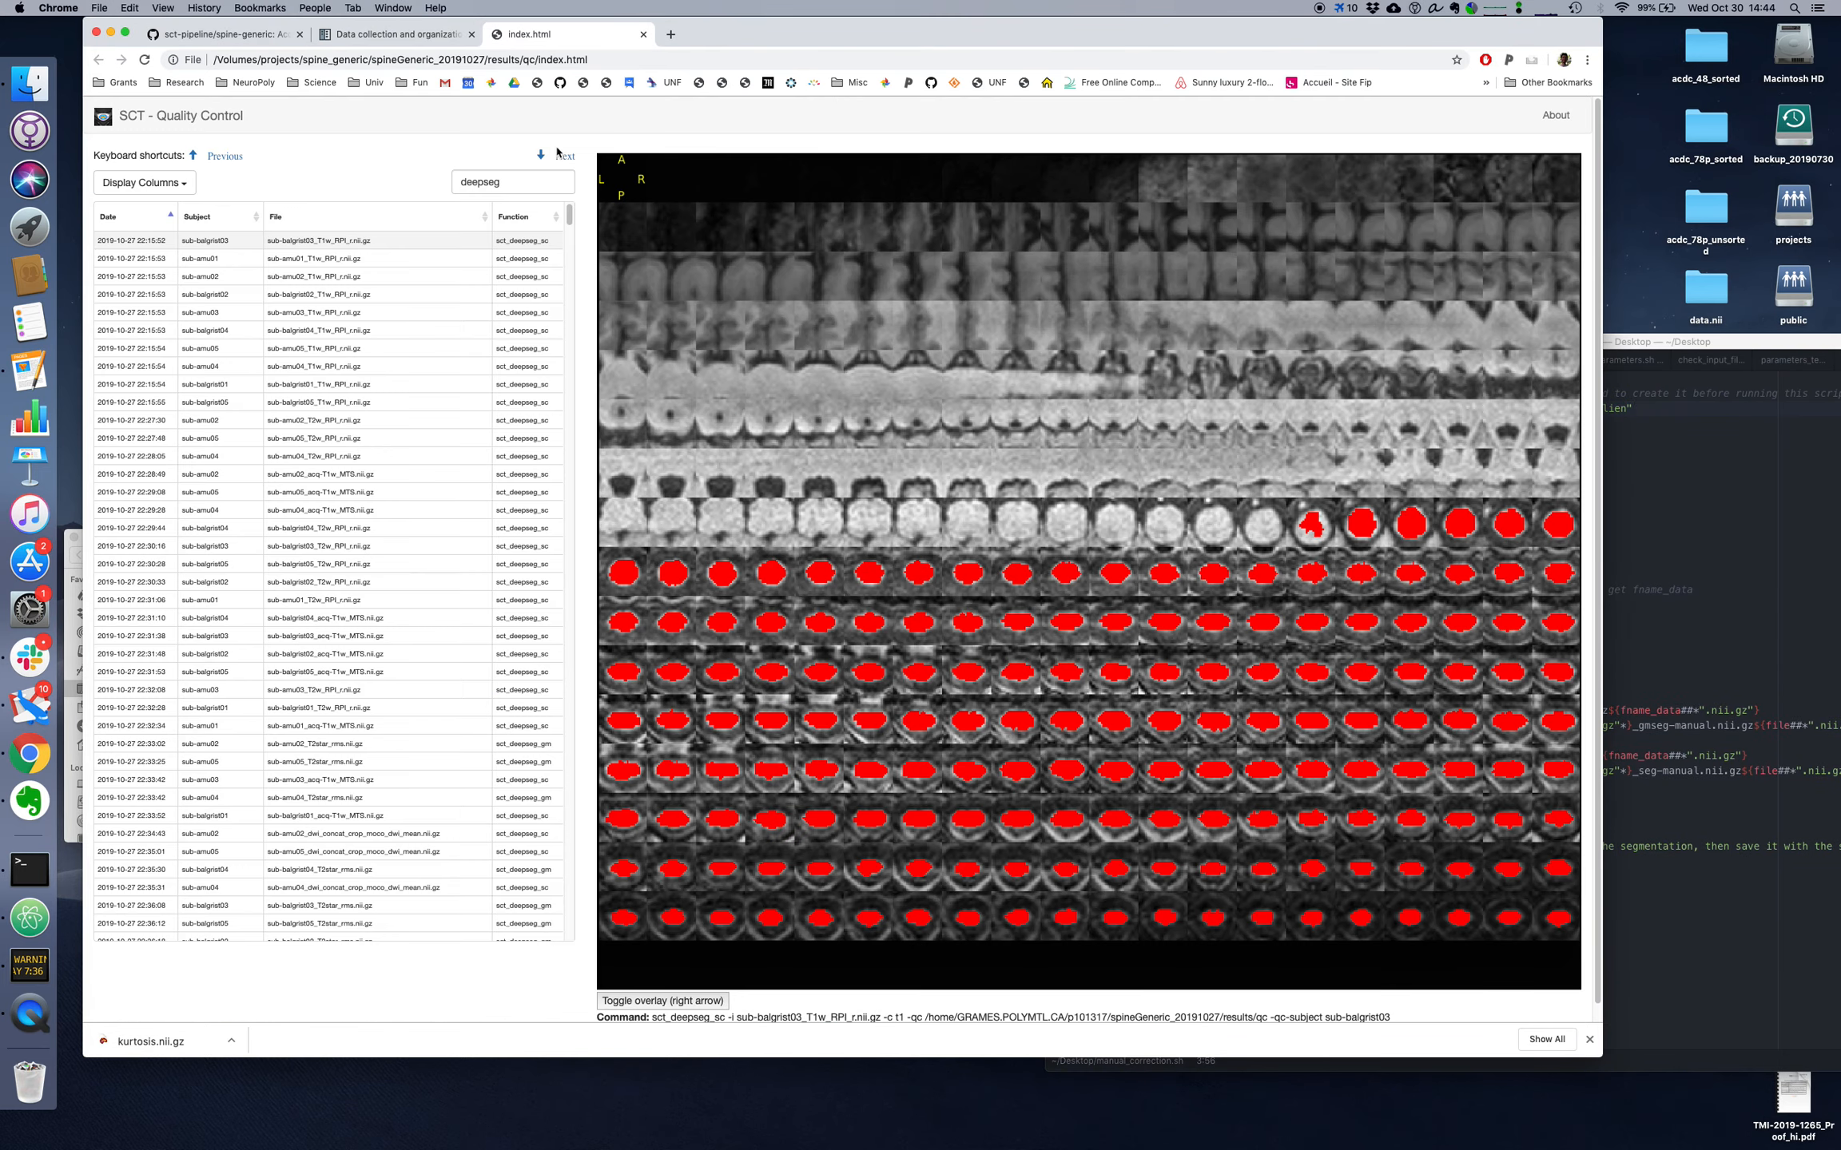
Step: Review the deepseg segmentations in the QC report one by one, from sub-balgrist03_T1w_RPI_r.nii.gz through sub-balgrist05_acq-T1w_MTS.nii.gz
{"action": "key", "text": "Down"}
{"action": "key", "text": "Down"}
{"action": "key", "text": "Down"}
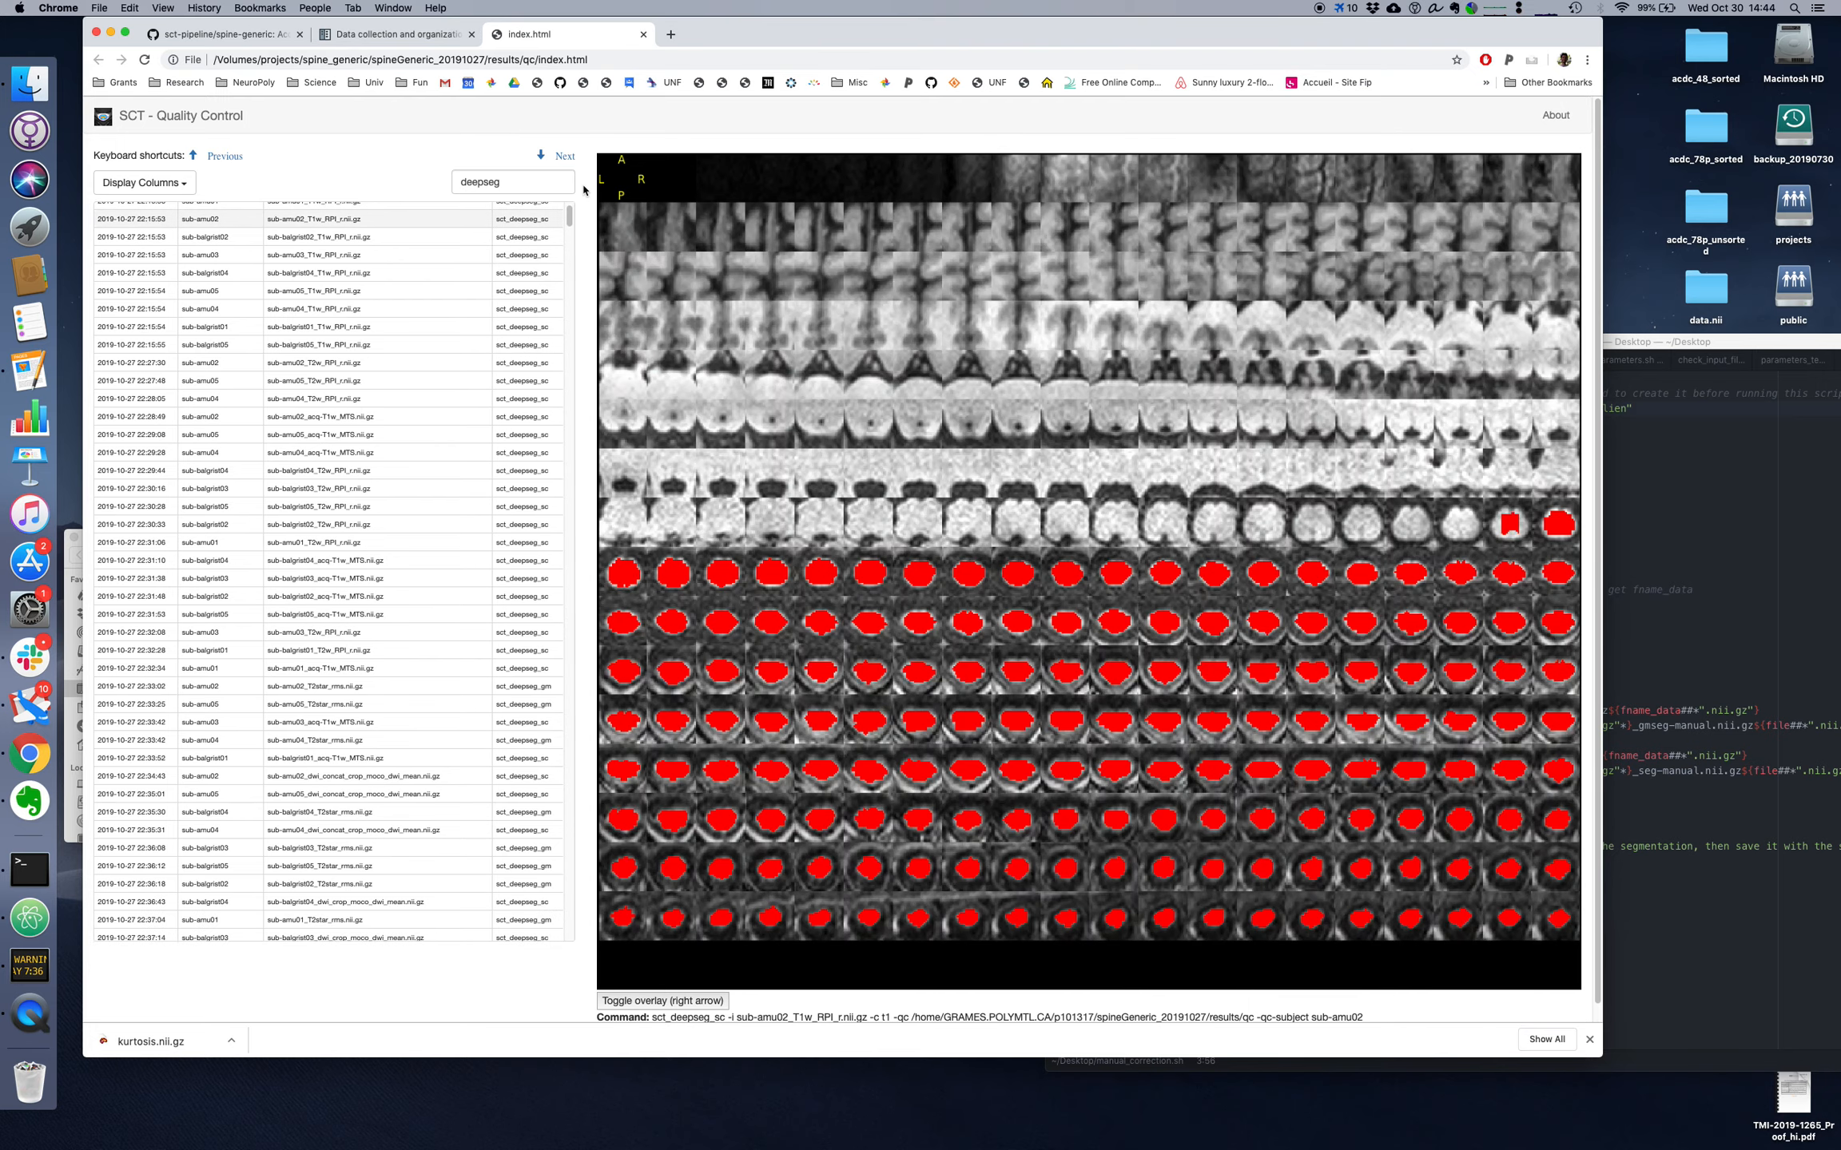
{"action": "key", "text": "Down"}
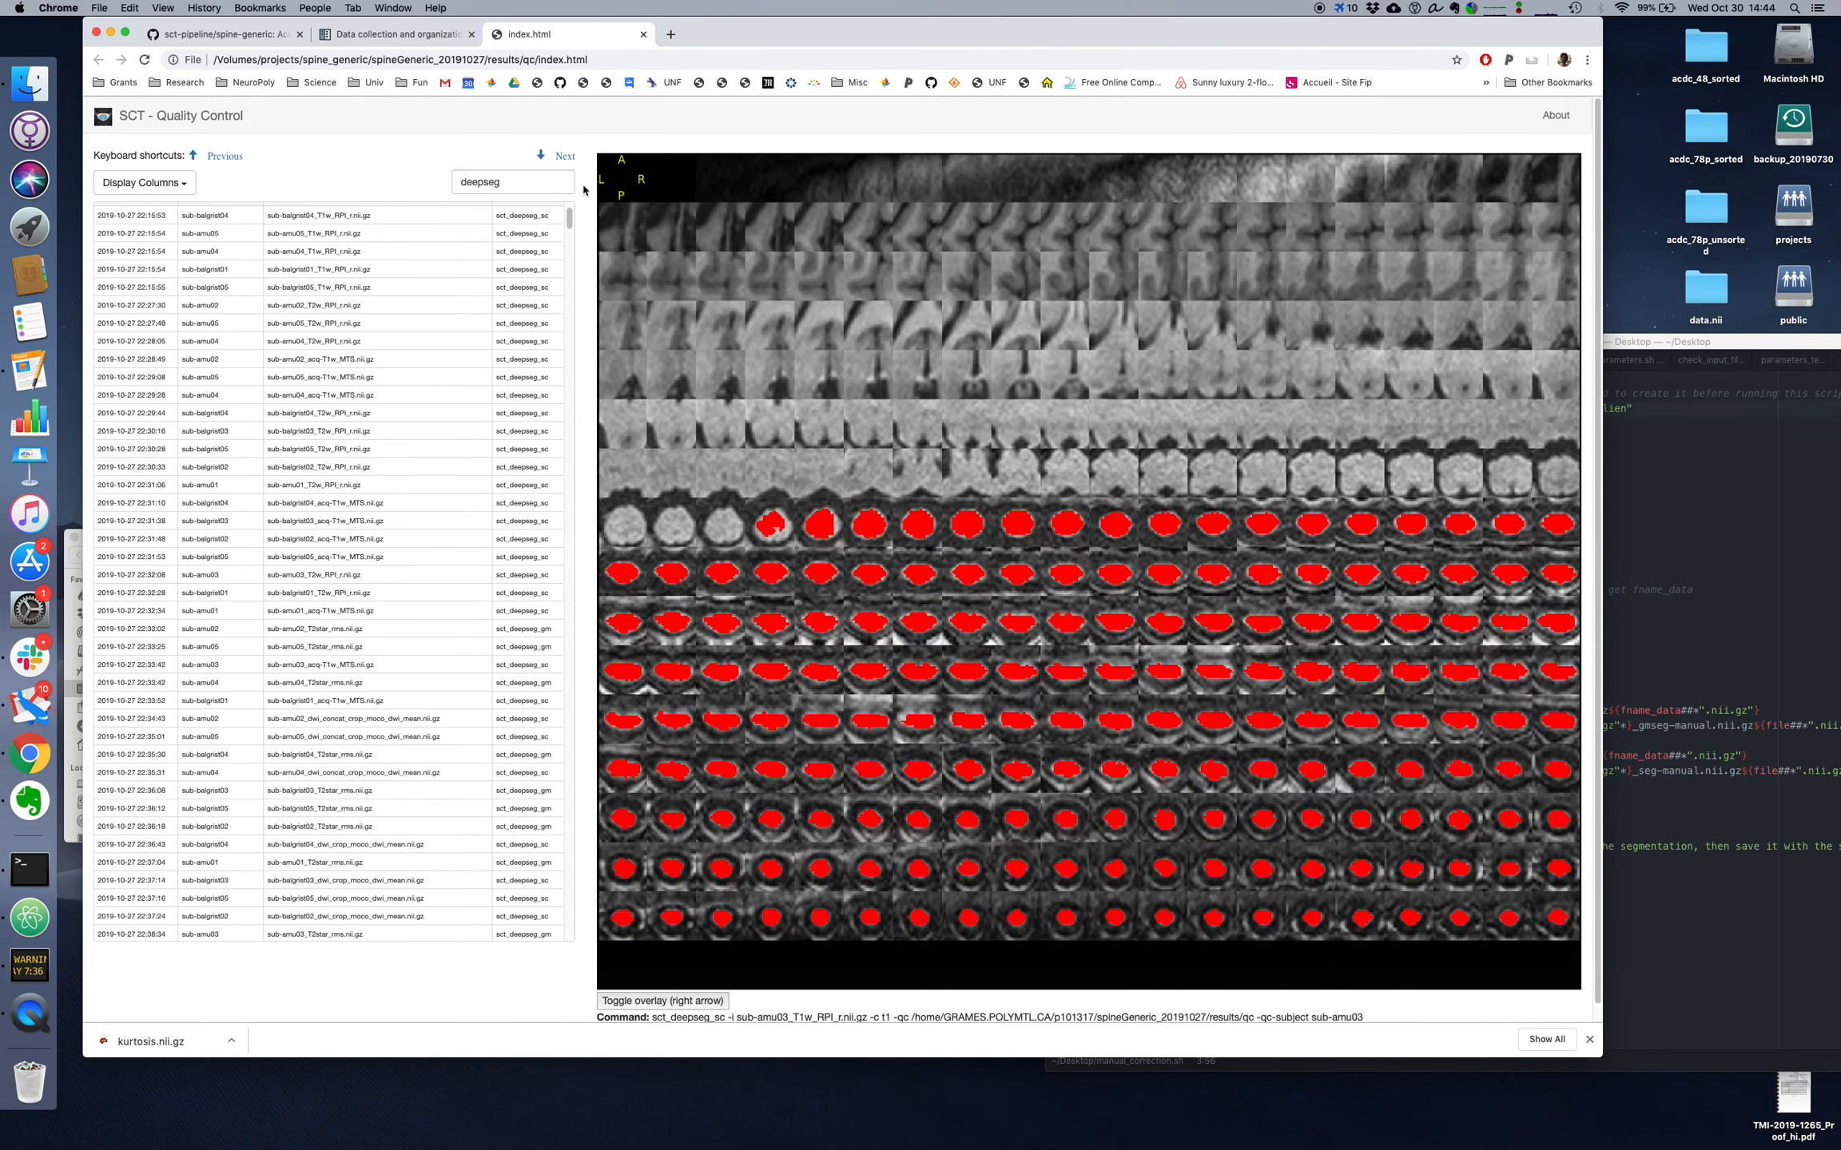
{"action": "key", "text": "Down"}
{"action": "key", "text": "Down"}
{"action": "key", "text": "Down"}
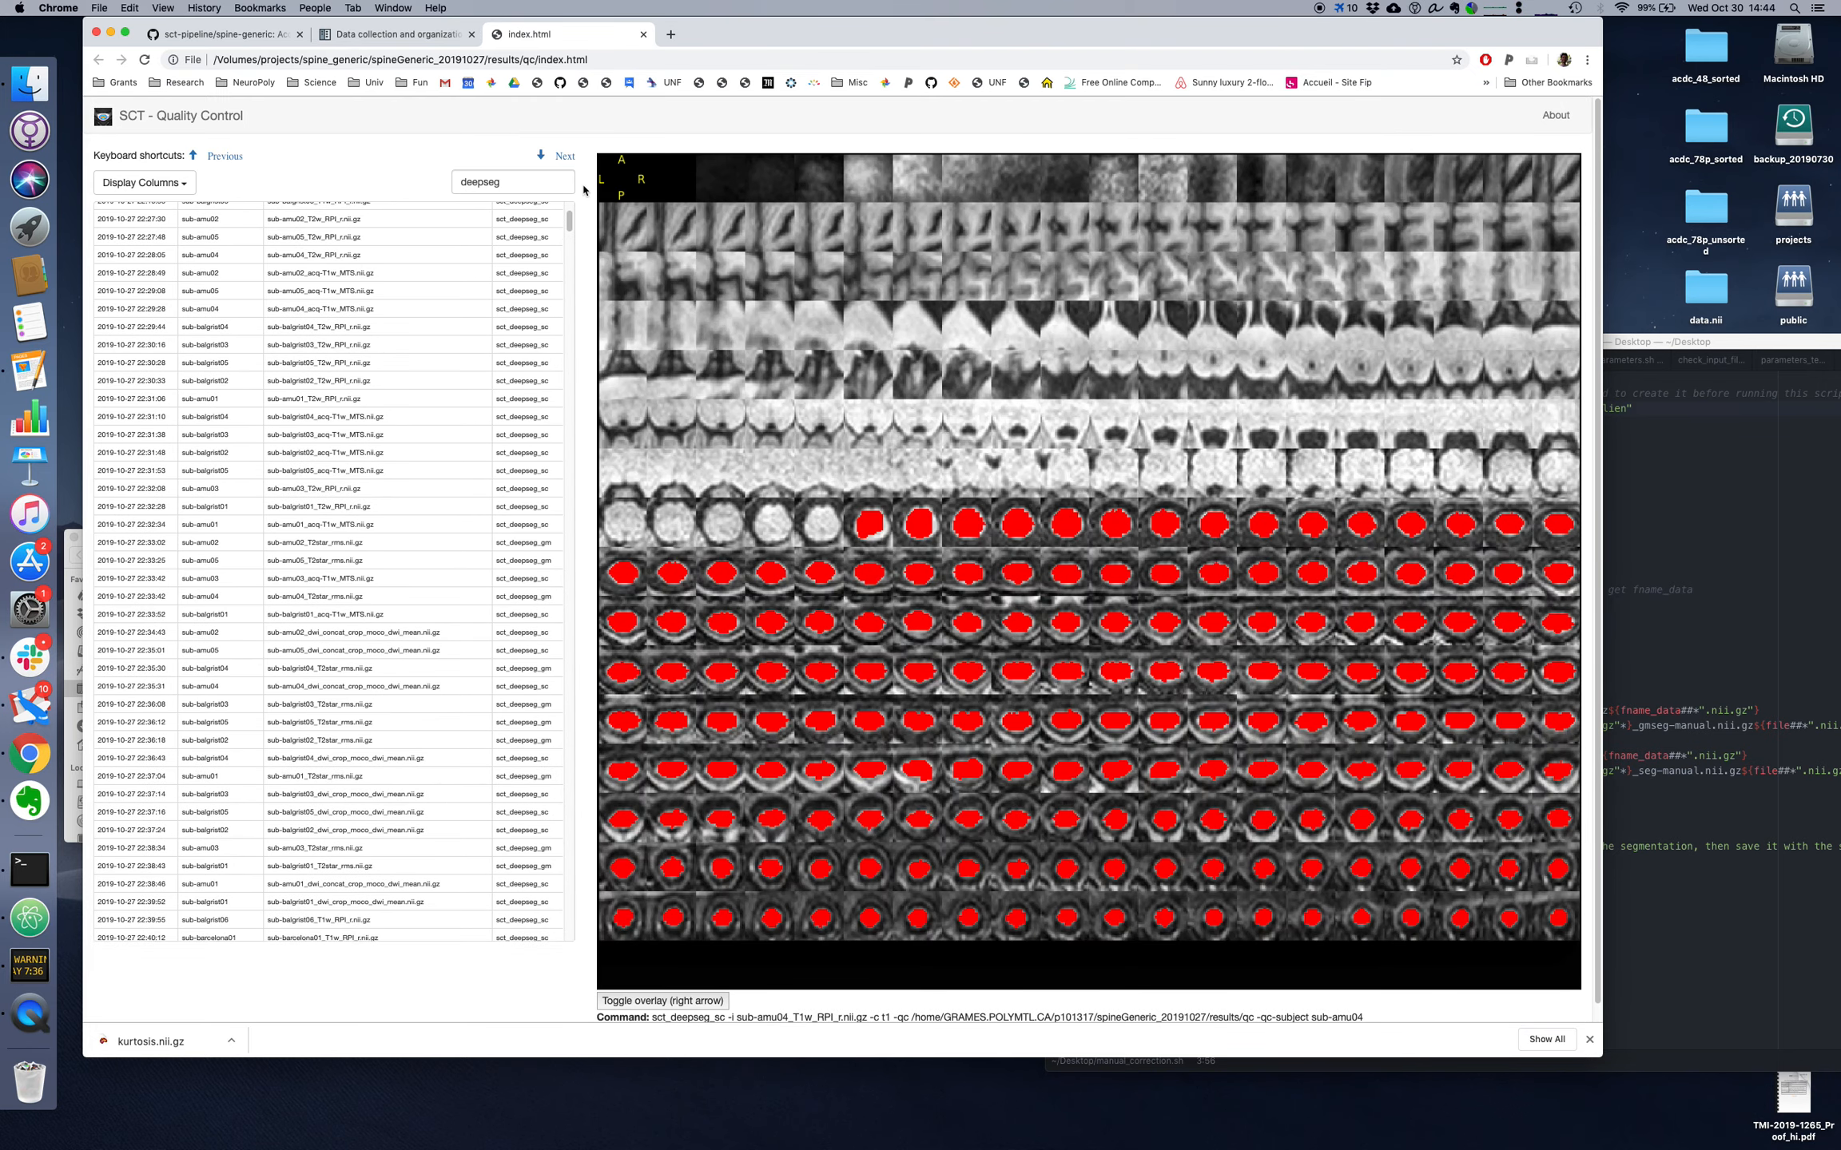
{"action": "key", "text": "Down"}
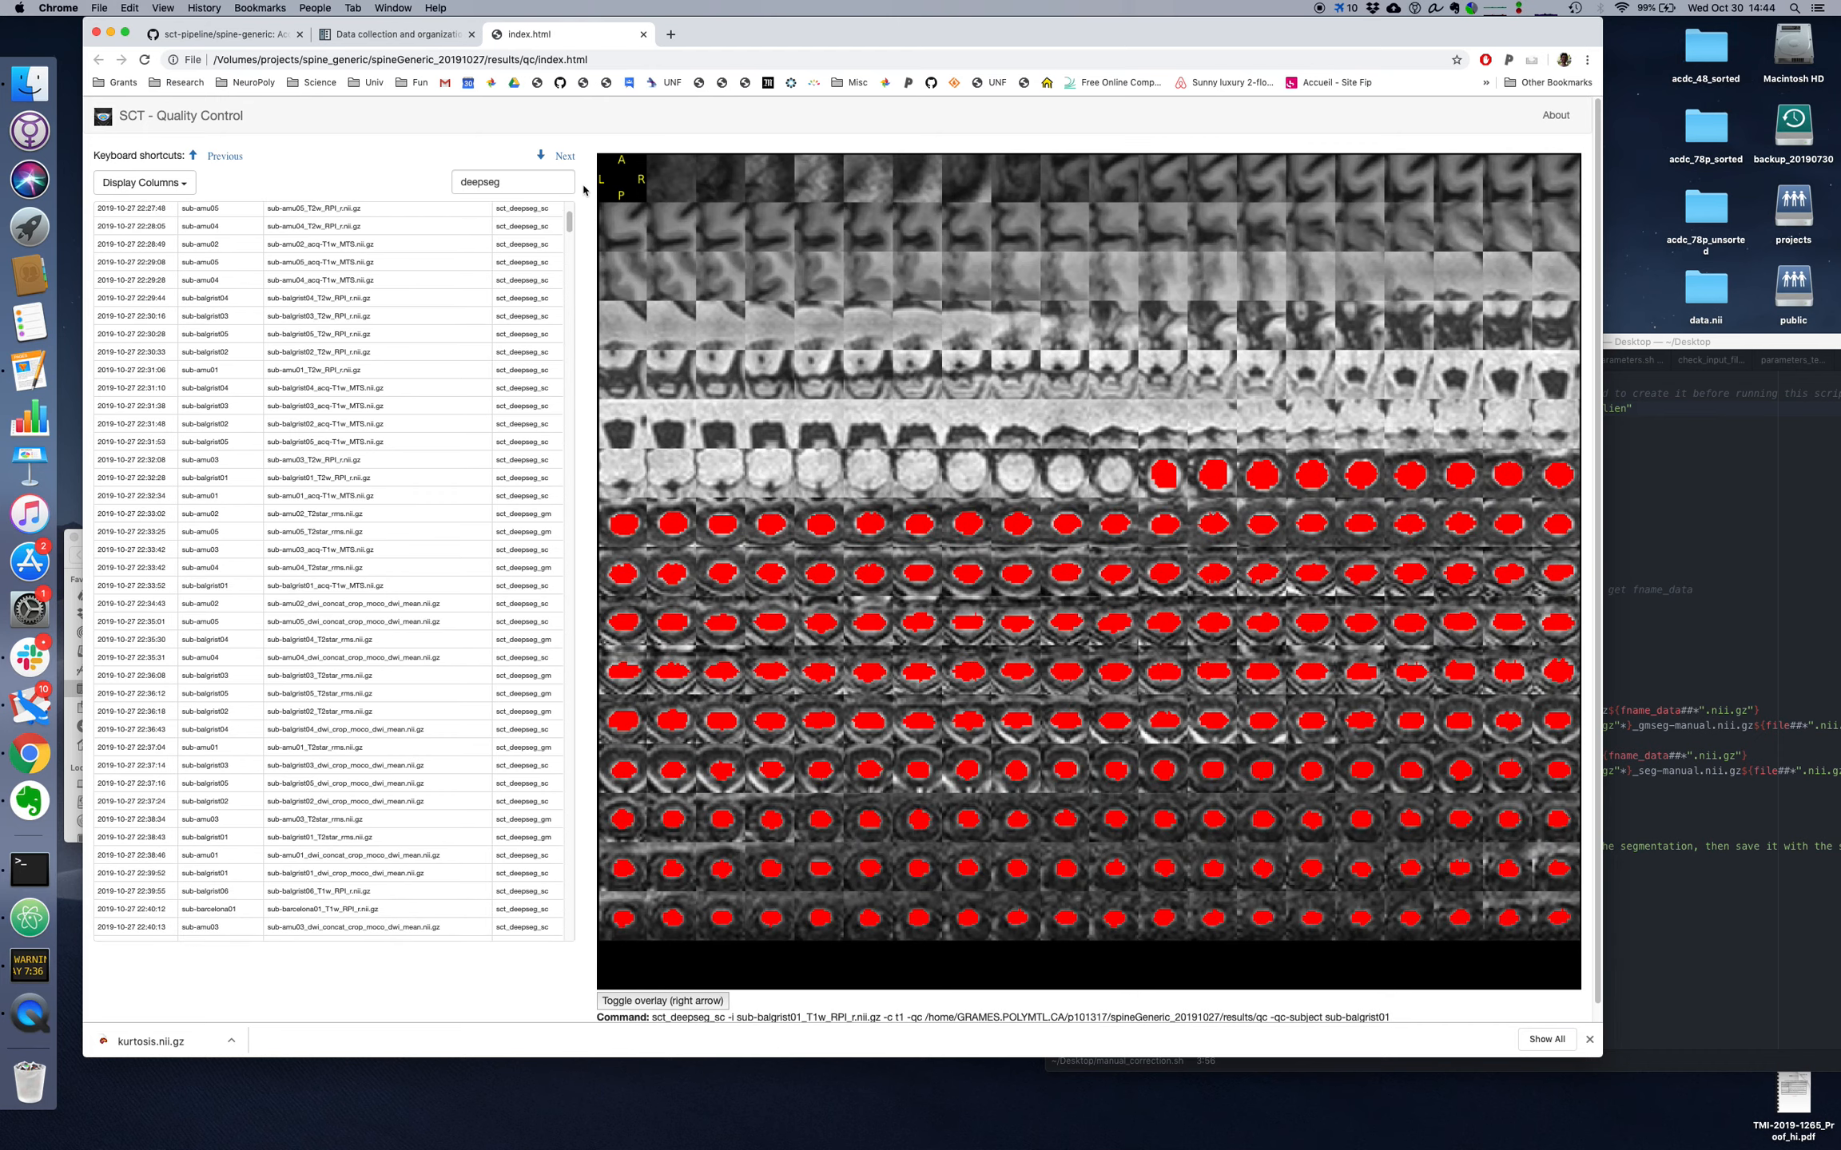
{"action": "key", "text": "Down"}
{"action": "key", "text": "Down"}
{"action": "key", "text": "Down"}
{"action": "key", "text": "Down"}
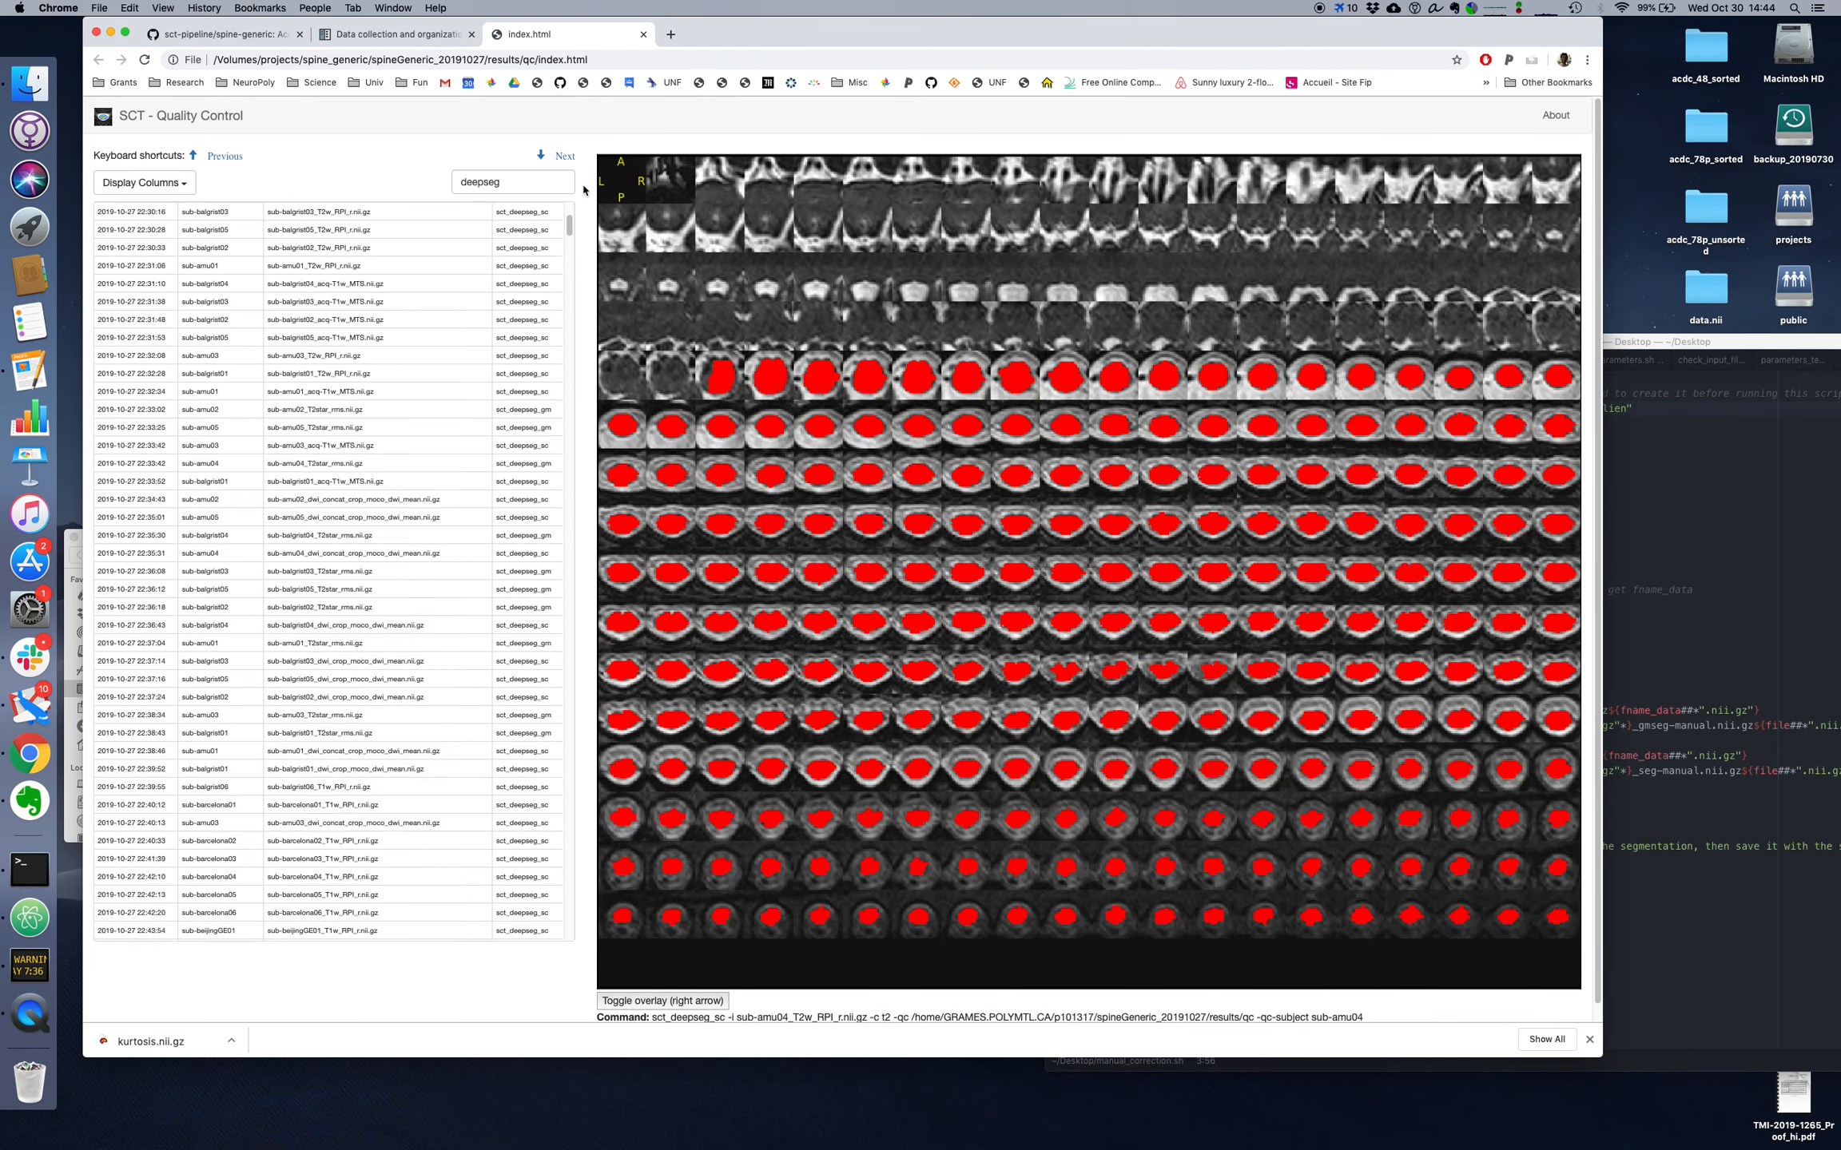
{"action": "key", "text": "Down"}
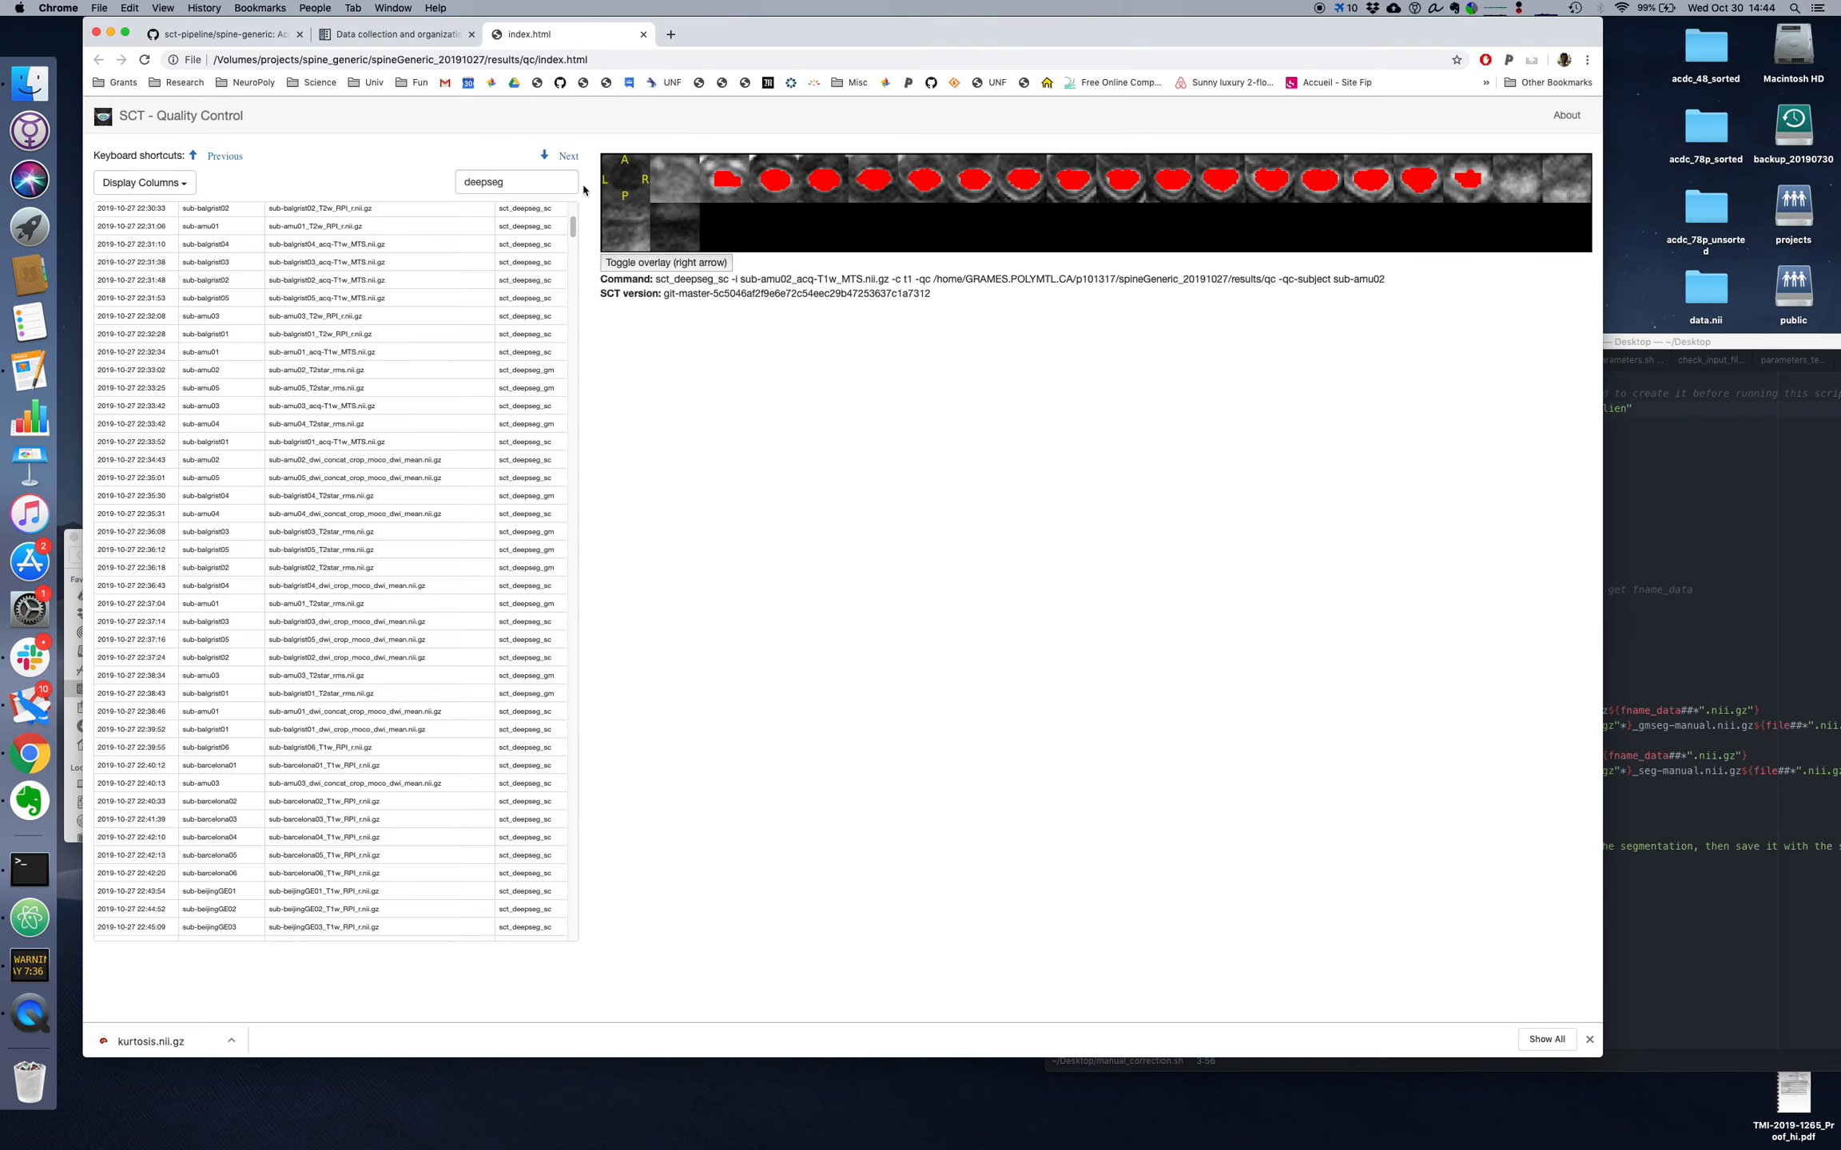
{"action": "key", "text": "Down"}
{"action": "key", "text": "Down"}
{"action": "key", "text": "Down"}
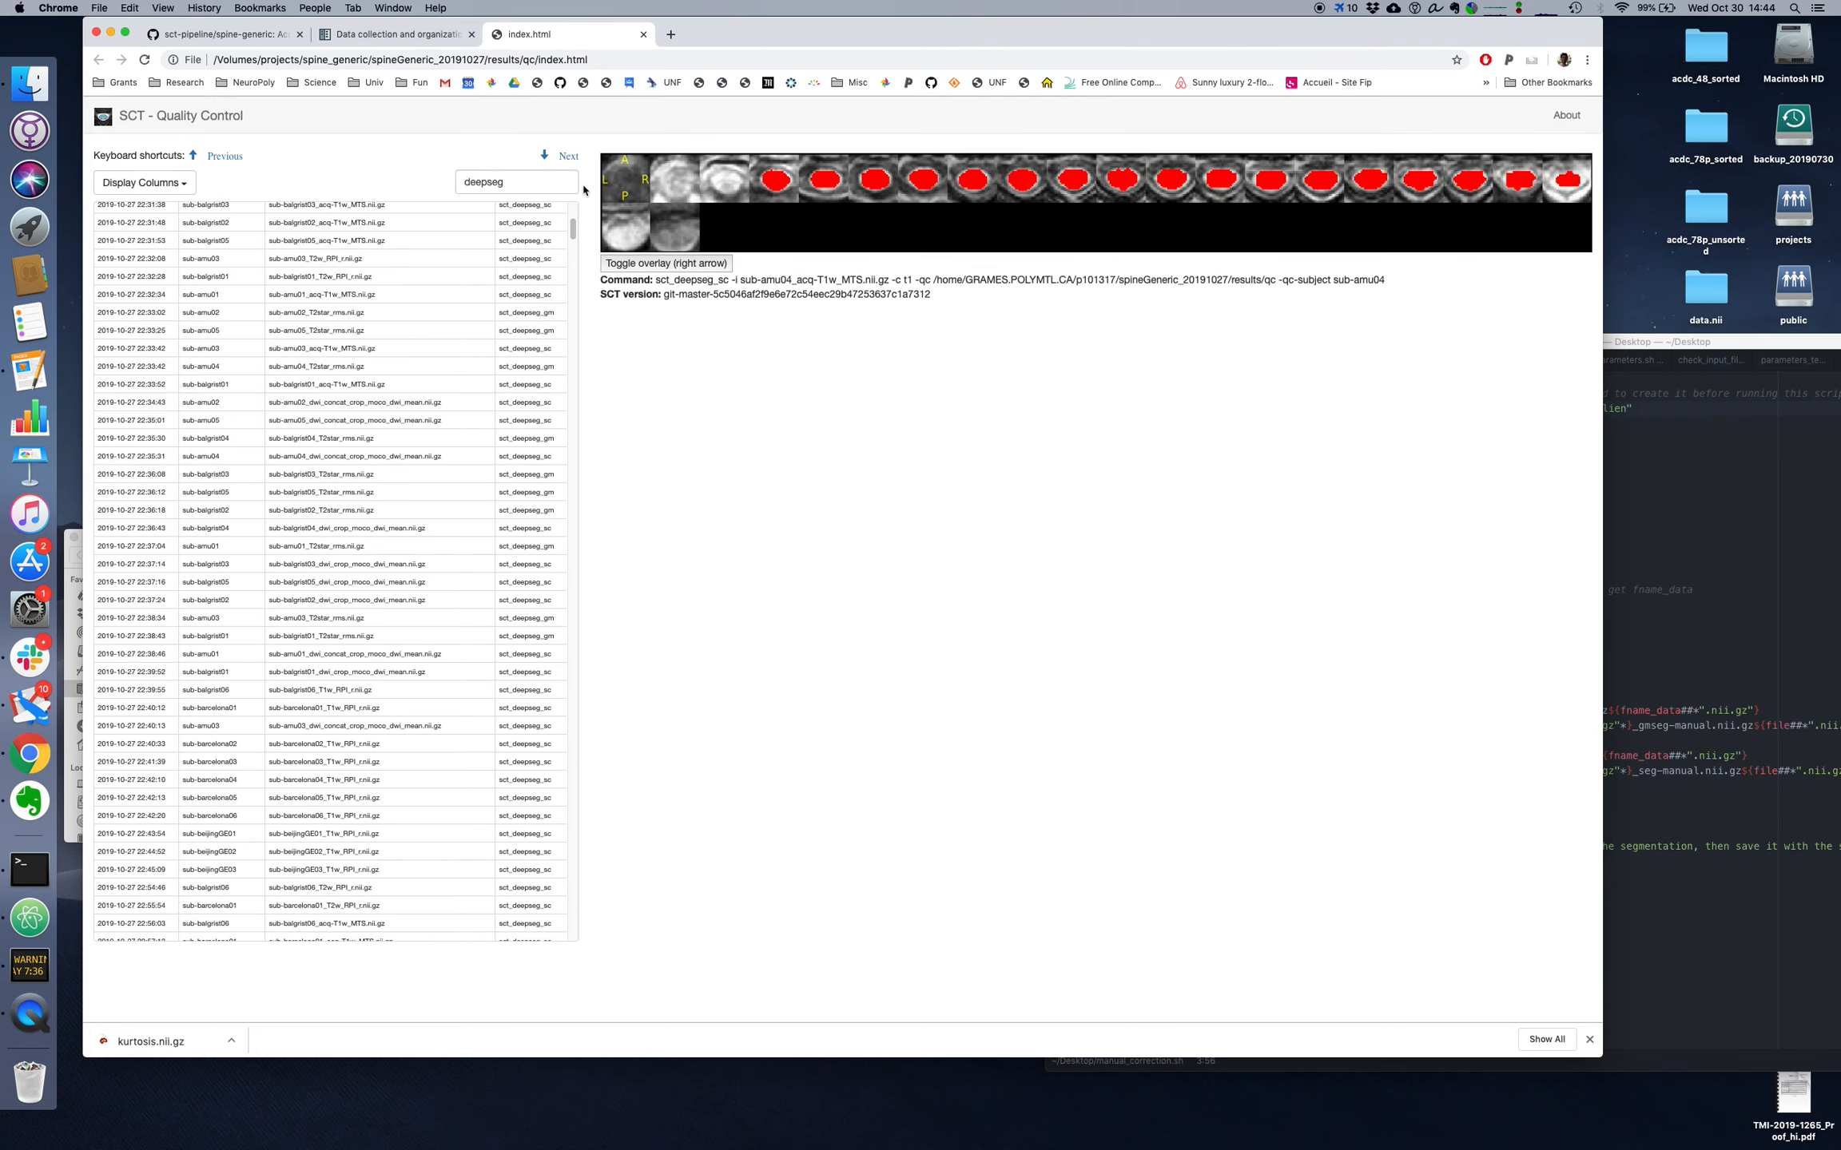
{"action": "key", "text": "Down"}
{"action": "key", "text": "Down"}
{"action": "key", "text": "Down"}
{"action": "key", "text": "Down"}
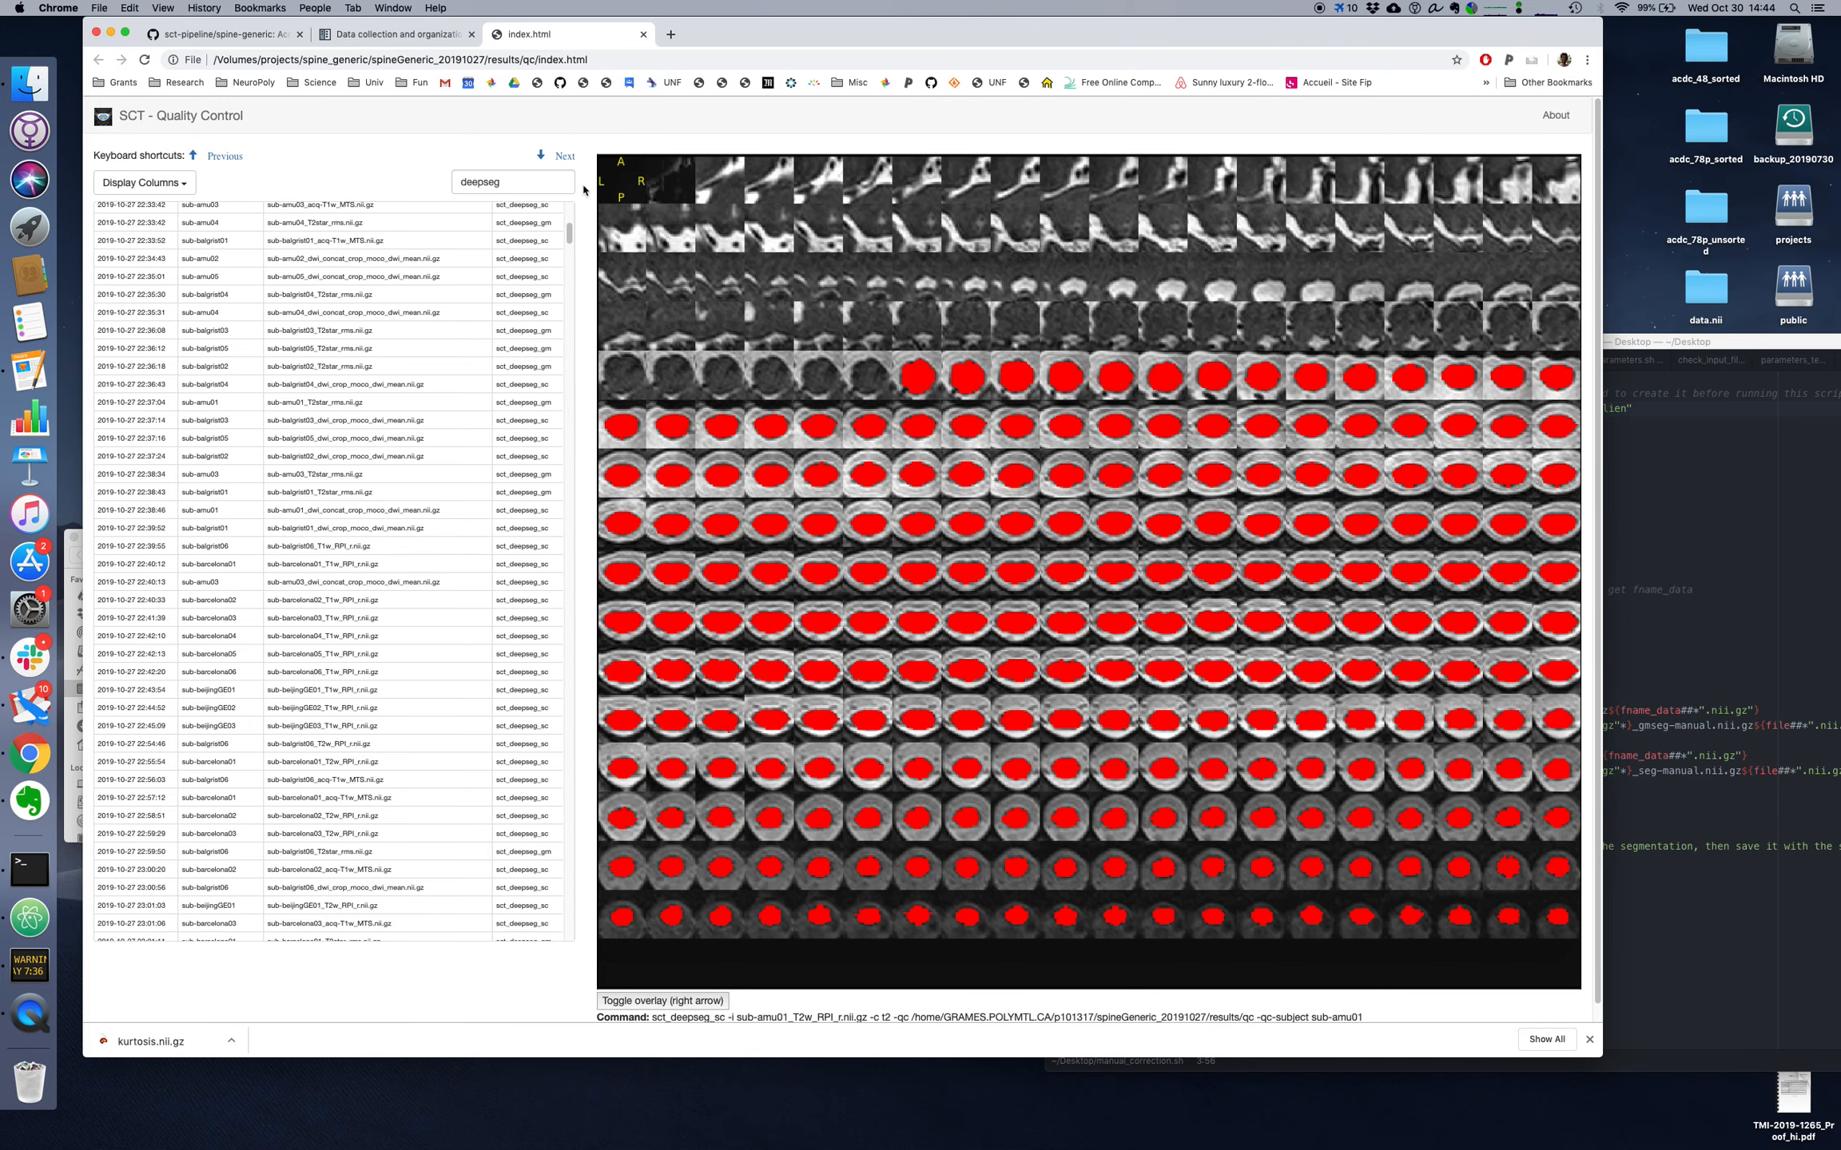
{"action": "key", "text": "Down"}
{"action": "key", "text": "Down"}
{"action": "key", "text": "Down"}
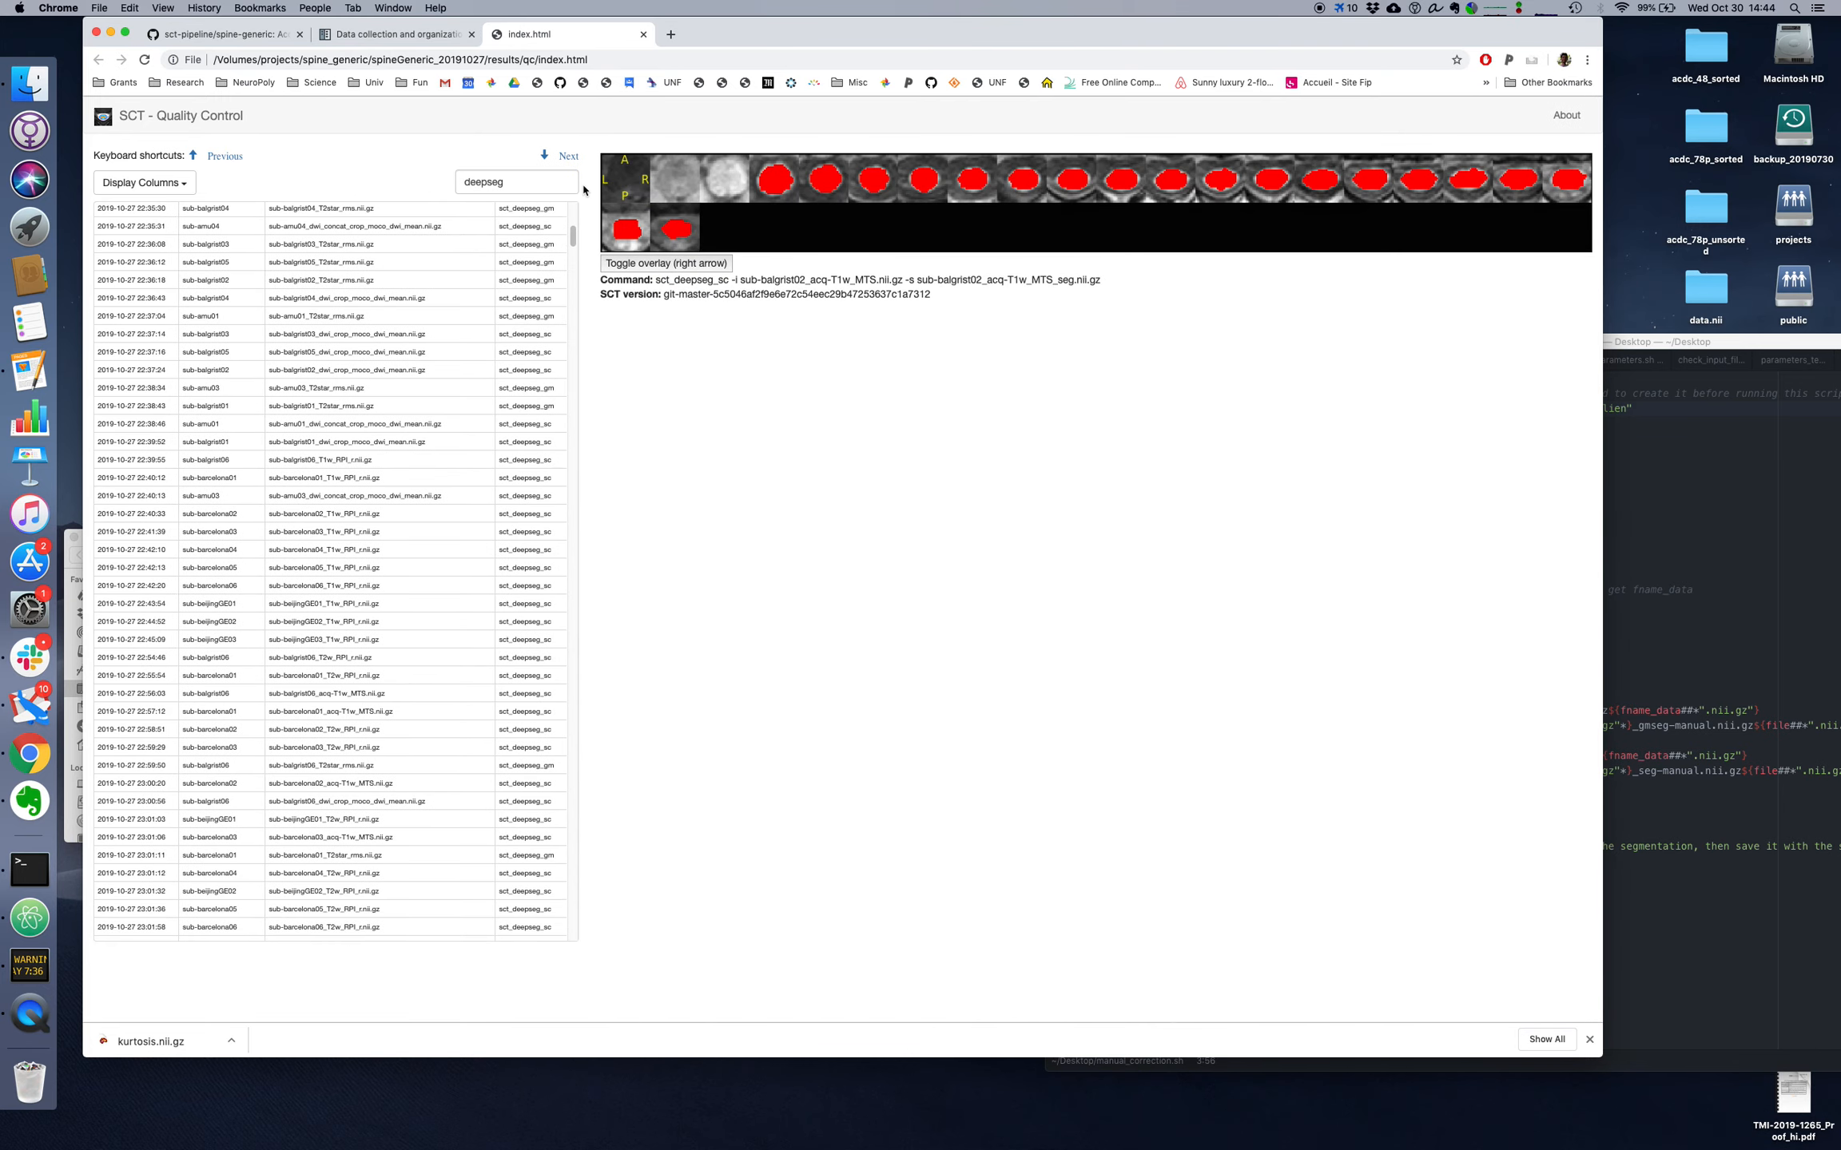
Step: Continue reviewing the following T2w and T2star segmentations through sub-amu03_acq-T1w_MTS.nii.gz
{"action": "key", "text": "Down"}
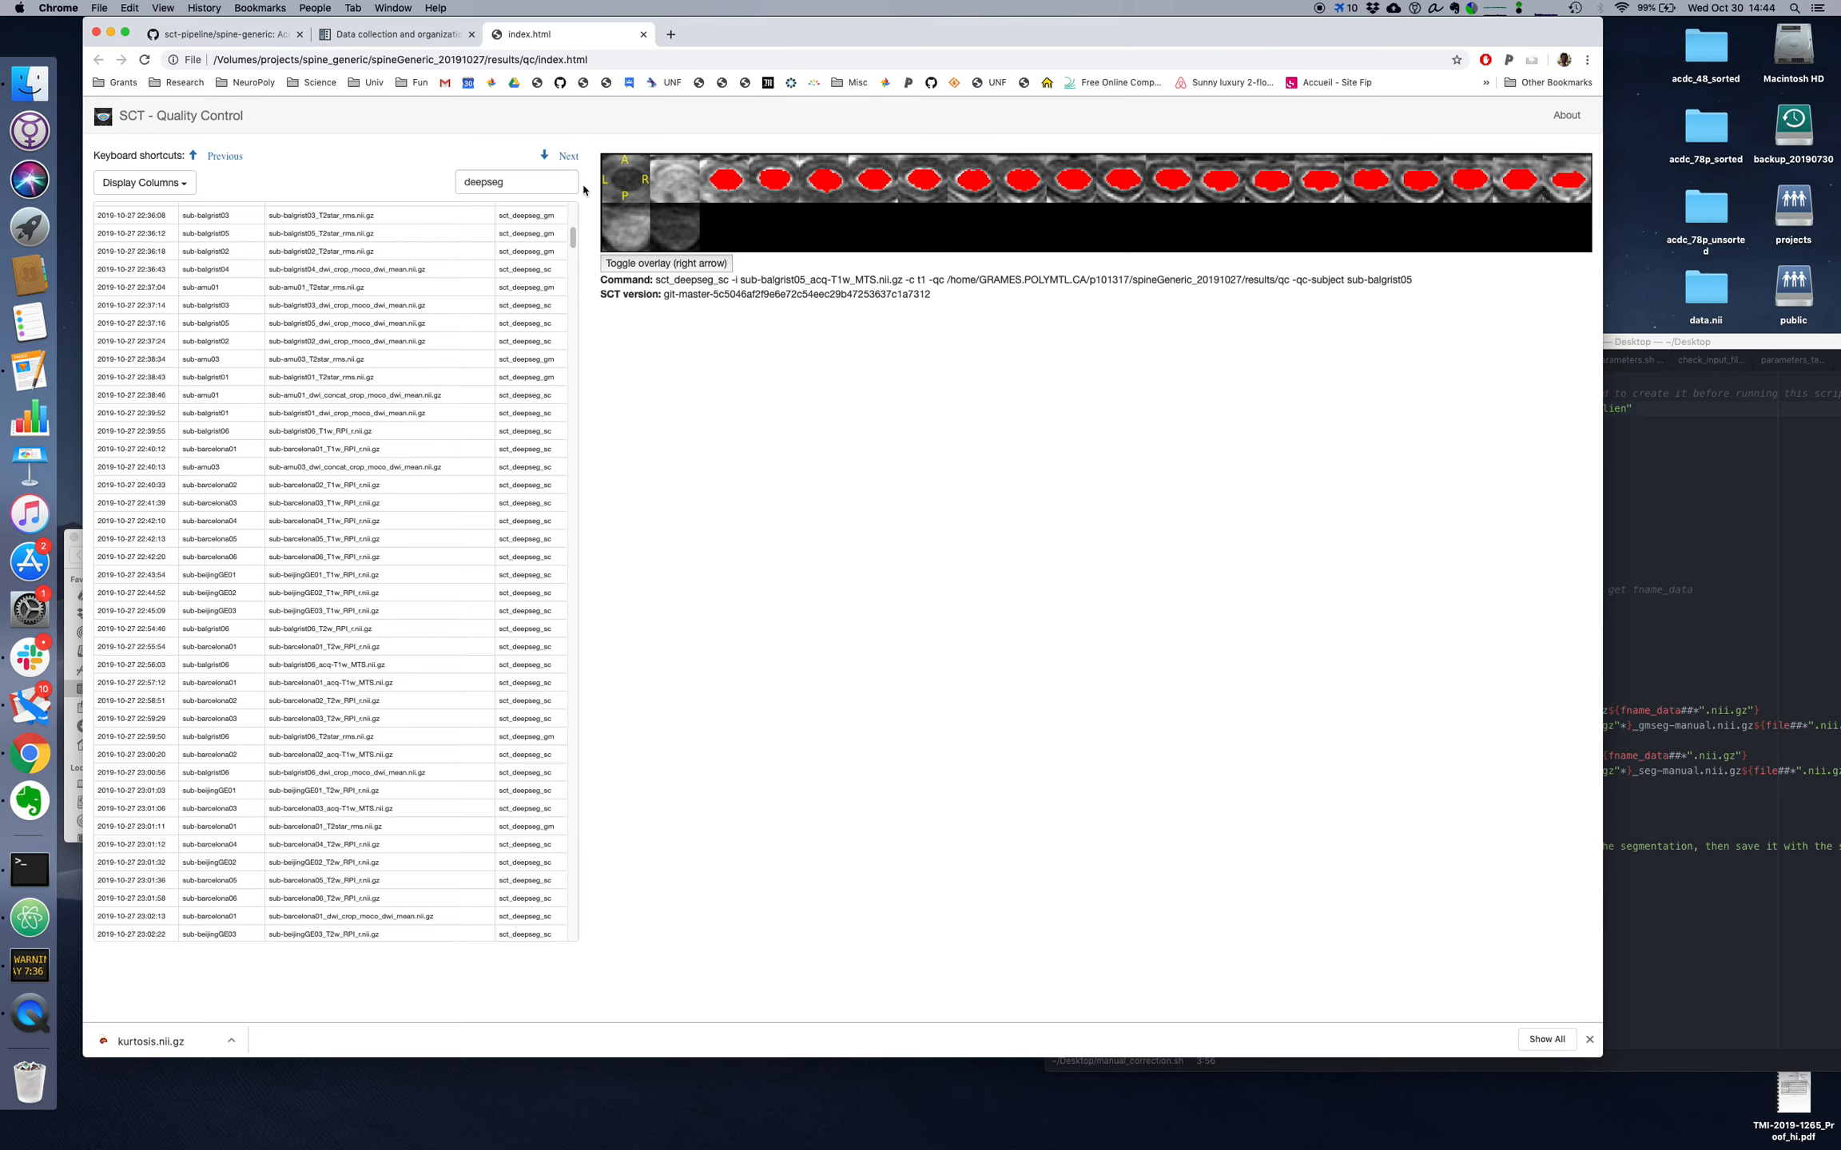
Step: Toggle the segmentation overlay on sub-balgrist05_acq-T1w_MTS.nii.gz to compare the mask with the underlying image
{"action": "key", "text": "Right"}
{"action": "key", "text": "Right"}
{"action": "key", "text": "Right"}
{"action": "key", "text": "Right"}
{"action": "key", "text": "Down"}
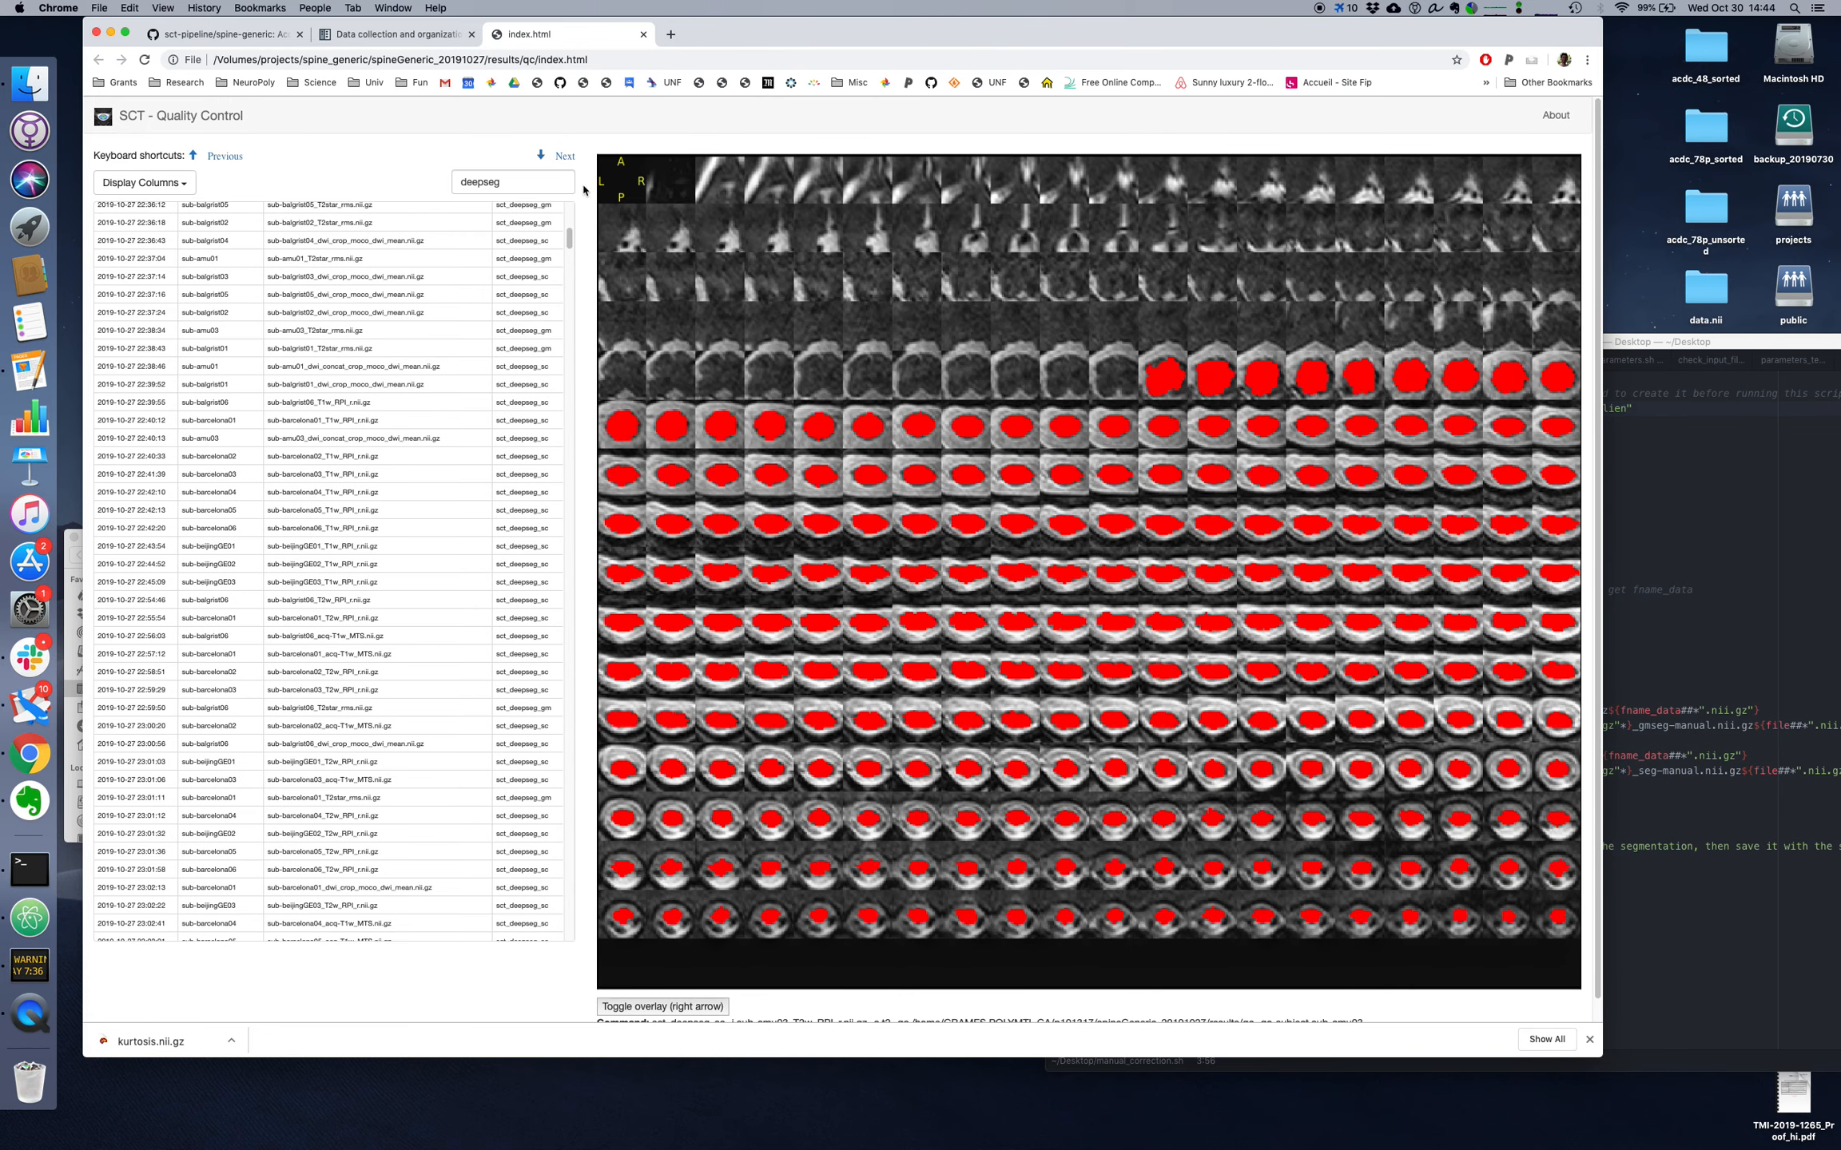
{"action": "key", "text": "Down"}
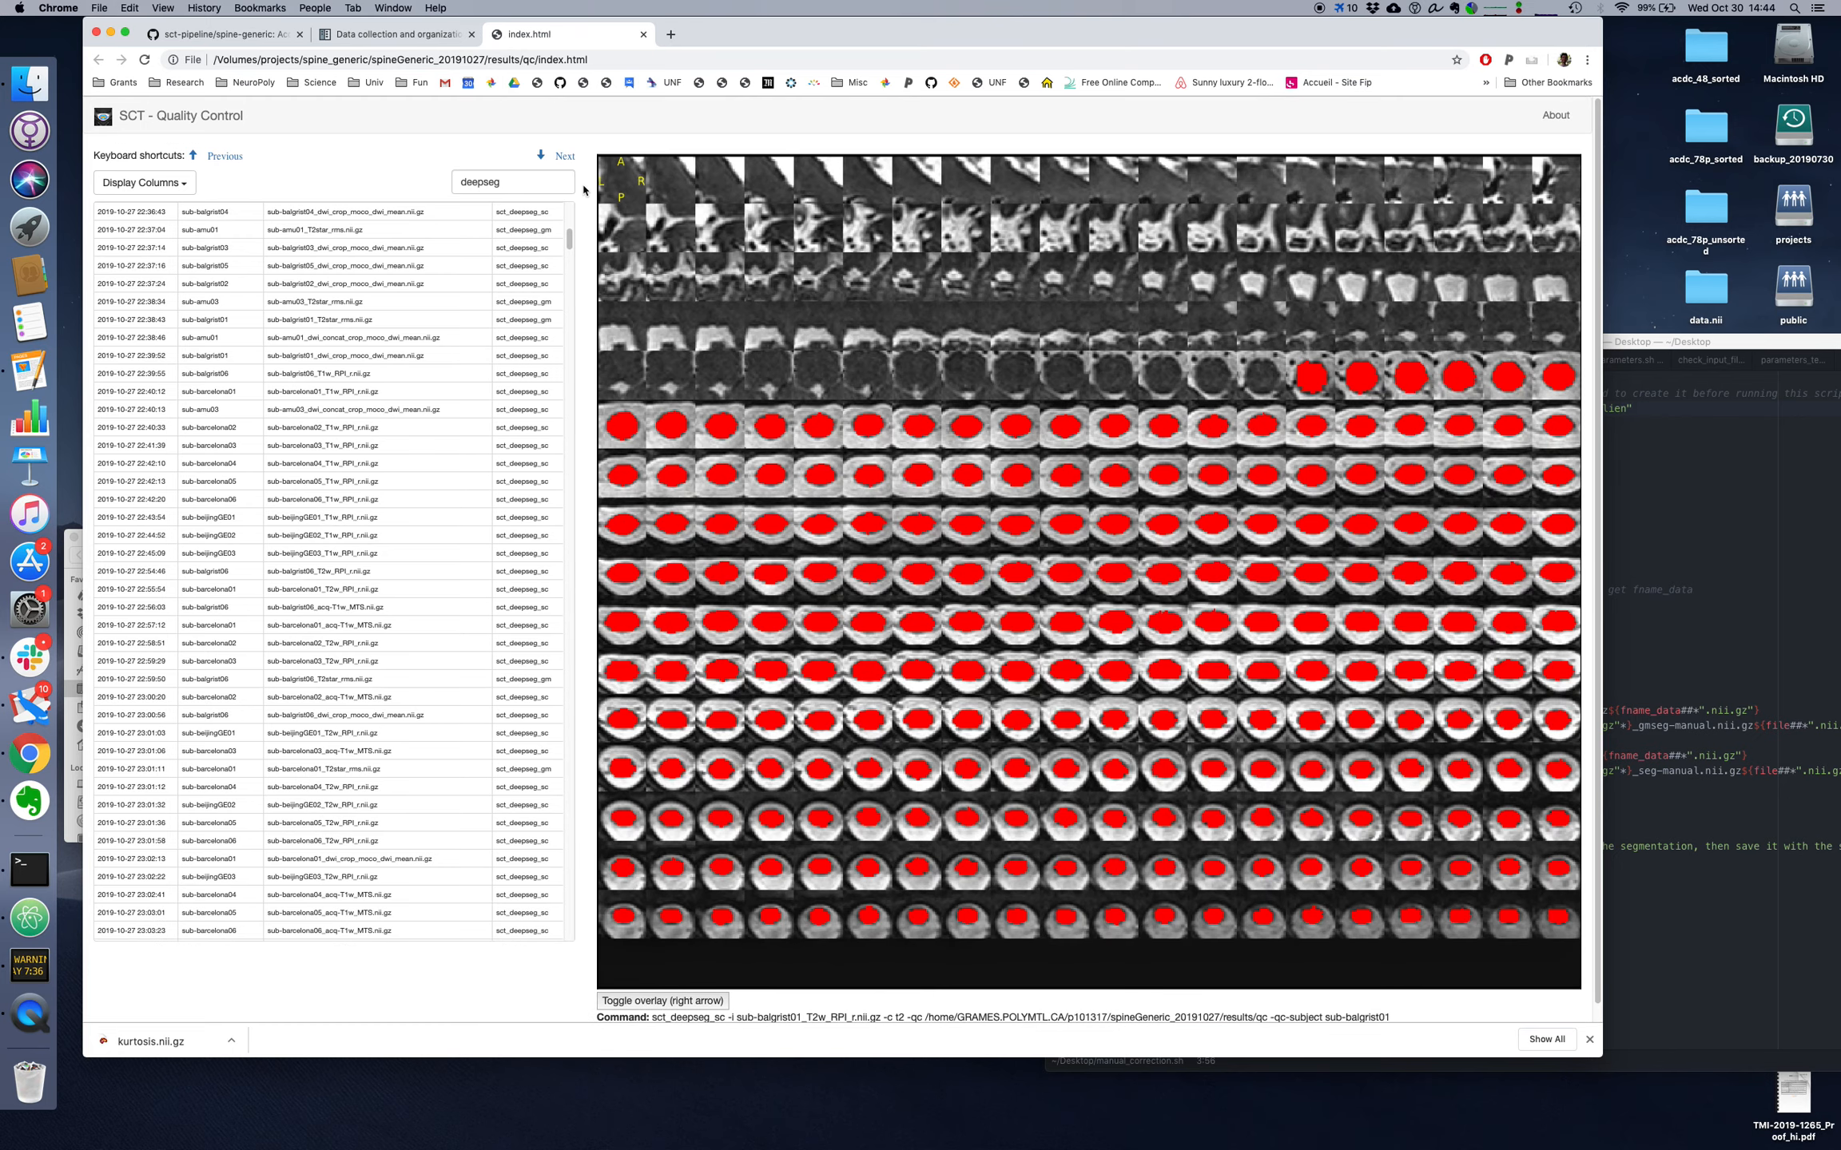
{"action": "key", "text": "Down"}
{"action": "key", "text": "Down"}
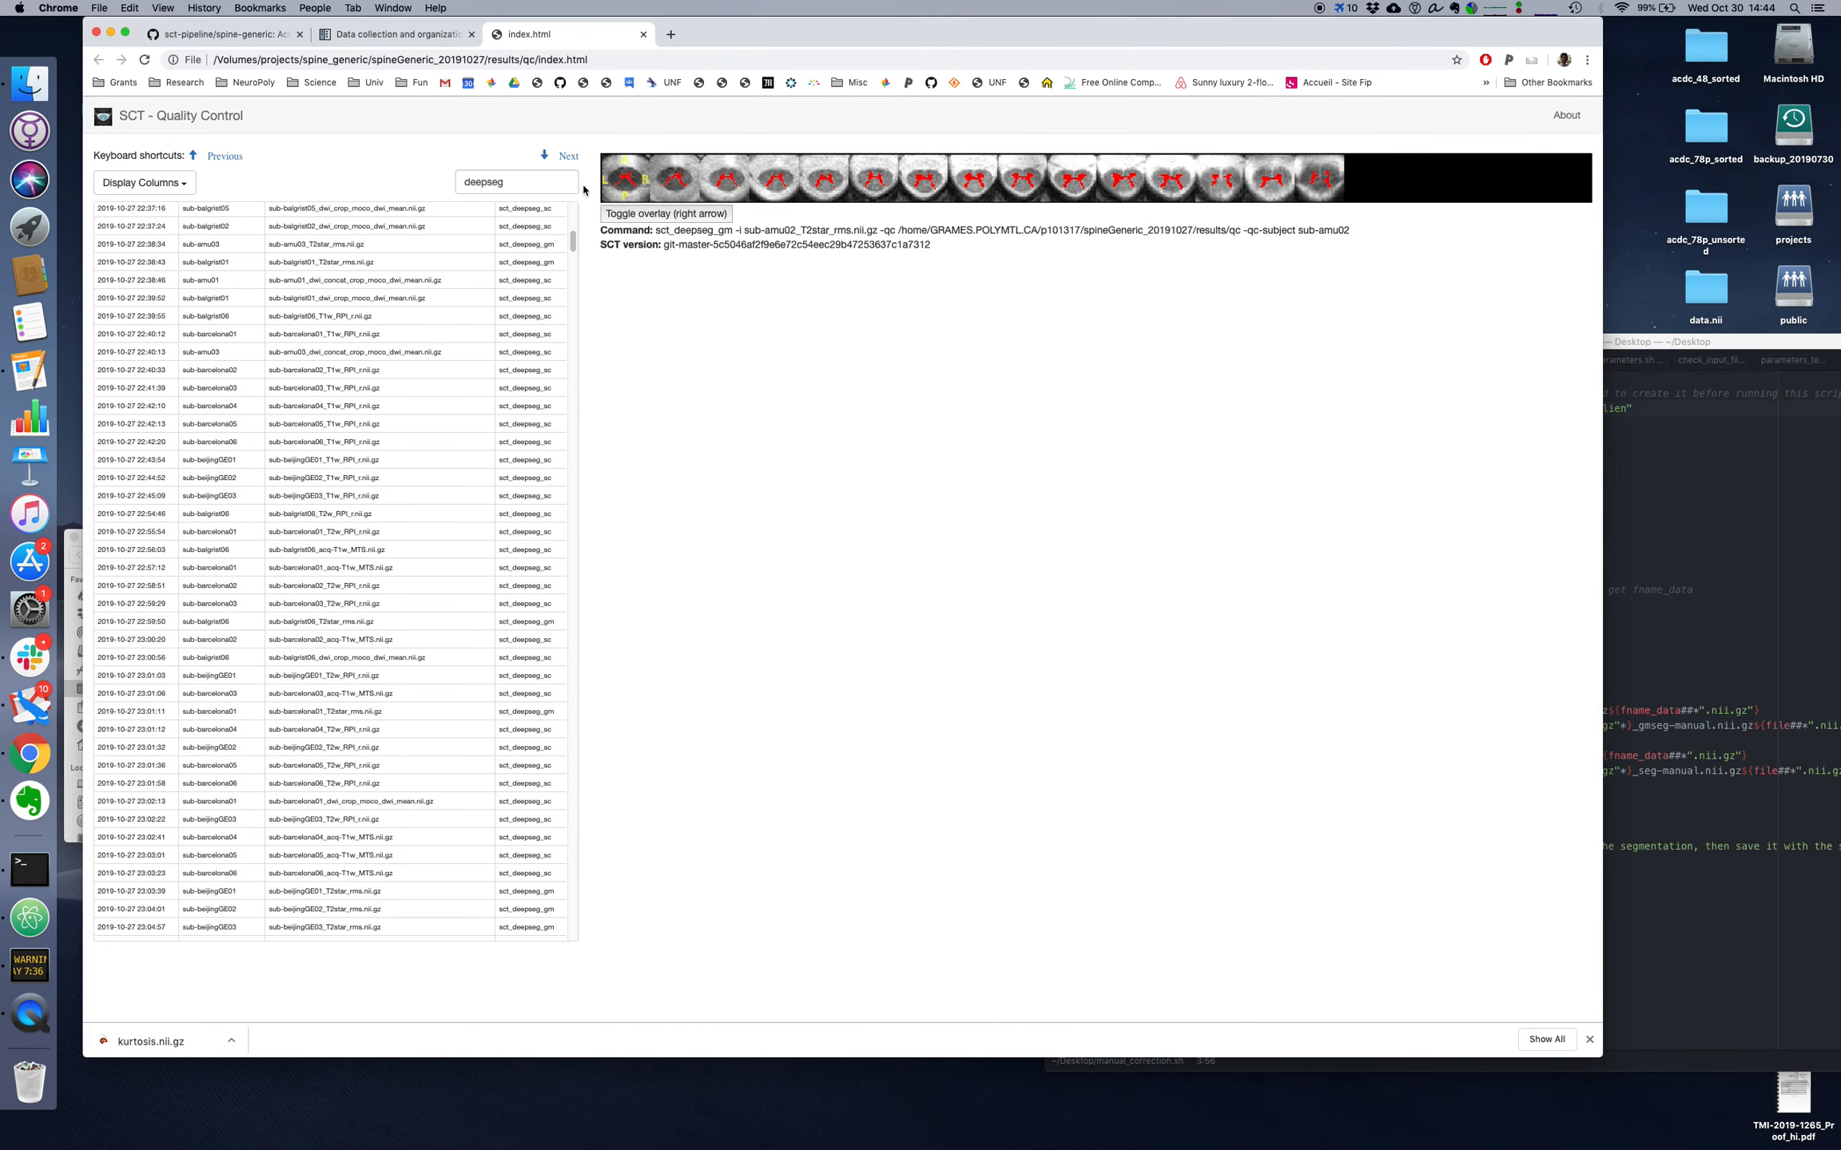
{"action": "key", "text": "Down"}
{"action": "key", "text": "Down"}
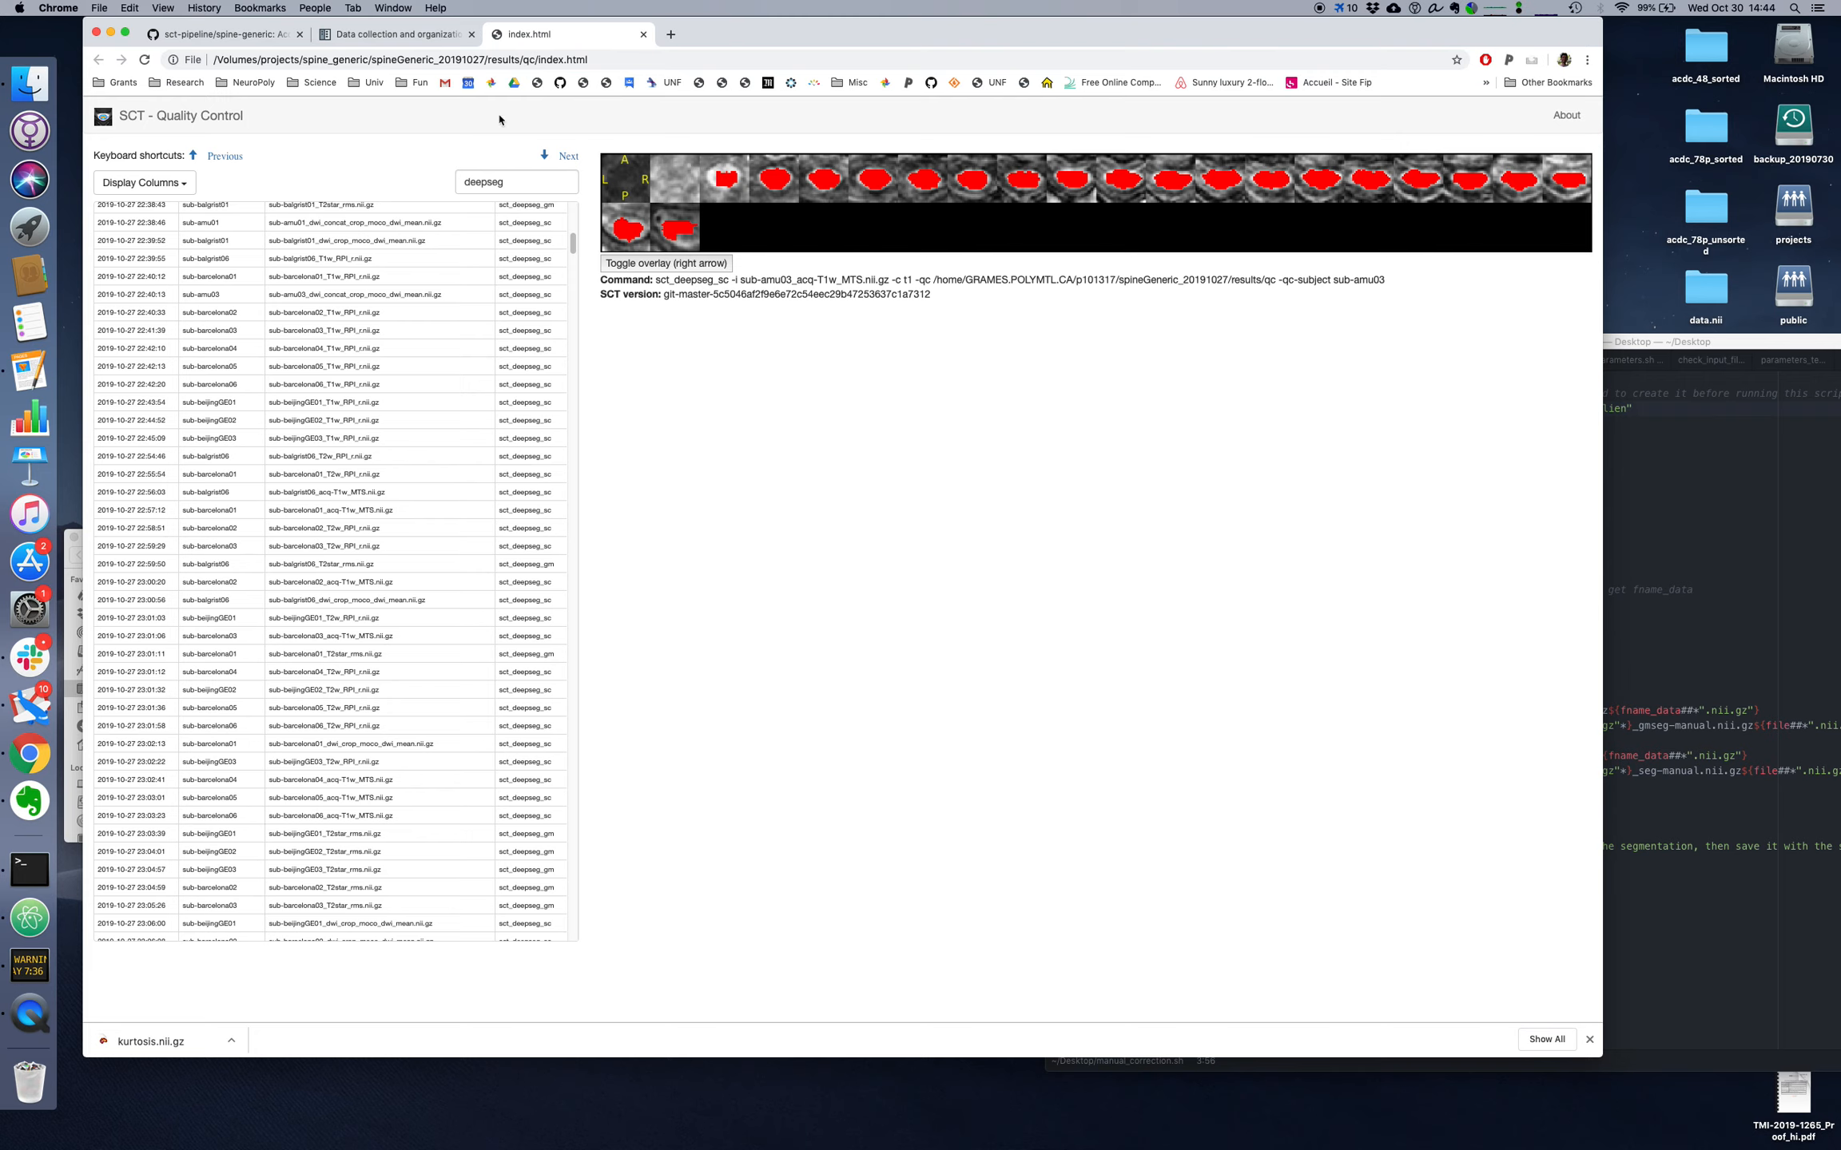
Step: Consult the segmentation hint in the spine-generic documentation and read the relevant vertebral levels and usage for each image type in its table
{"action": "left_click", "coordinate": [391, 34]}
{"action": "scroll", "coordinate": [647, 736], "scroll_direction": "down", "scroll_amount": 5}
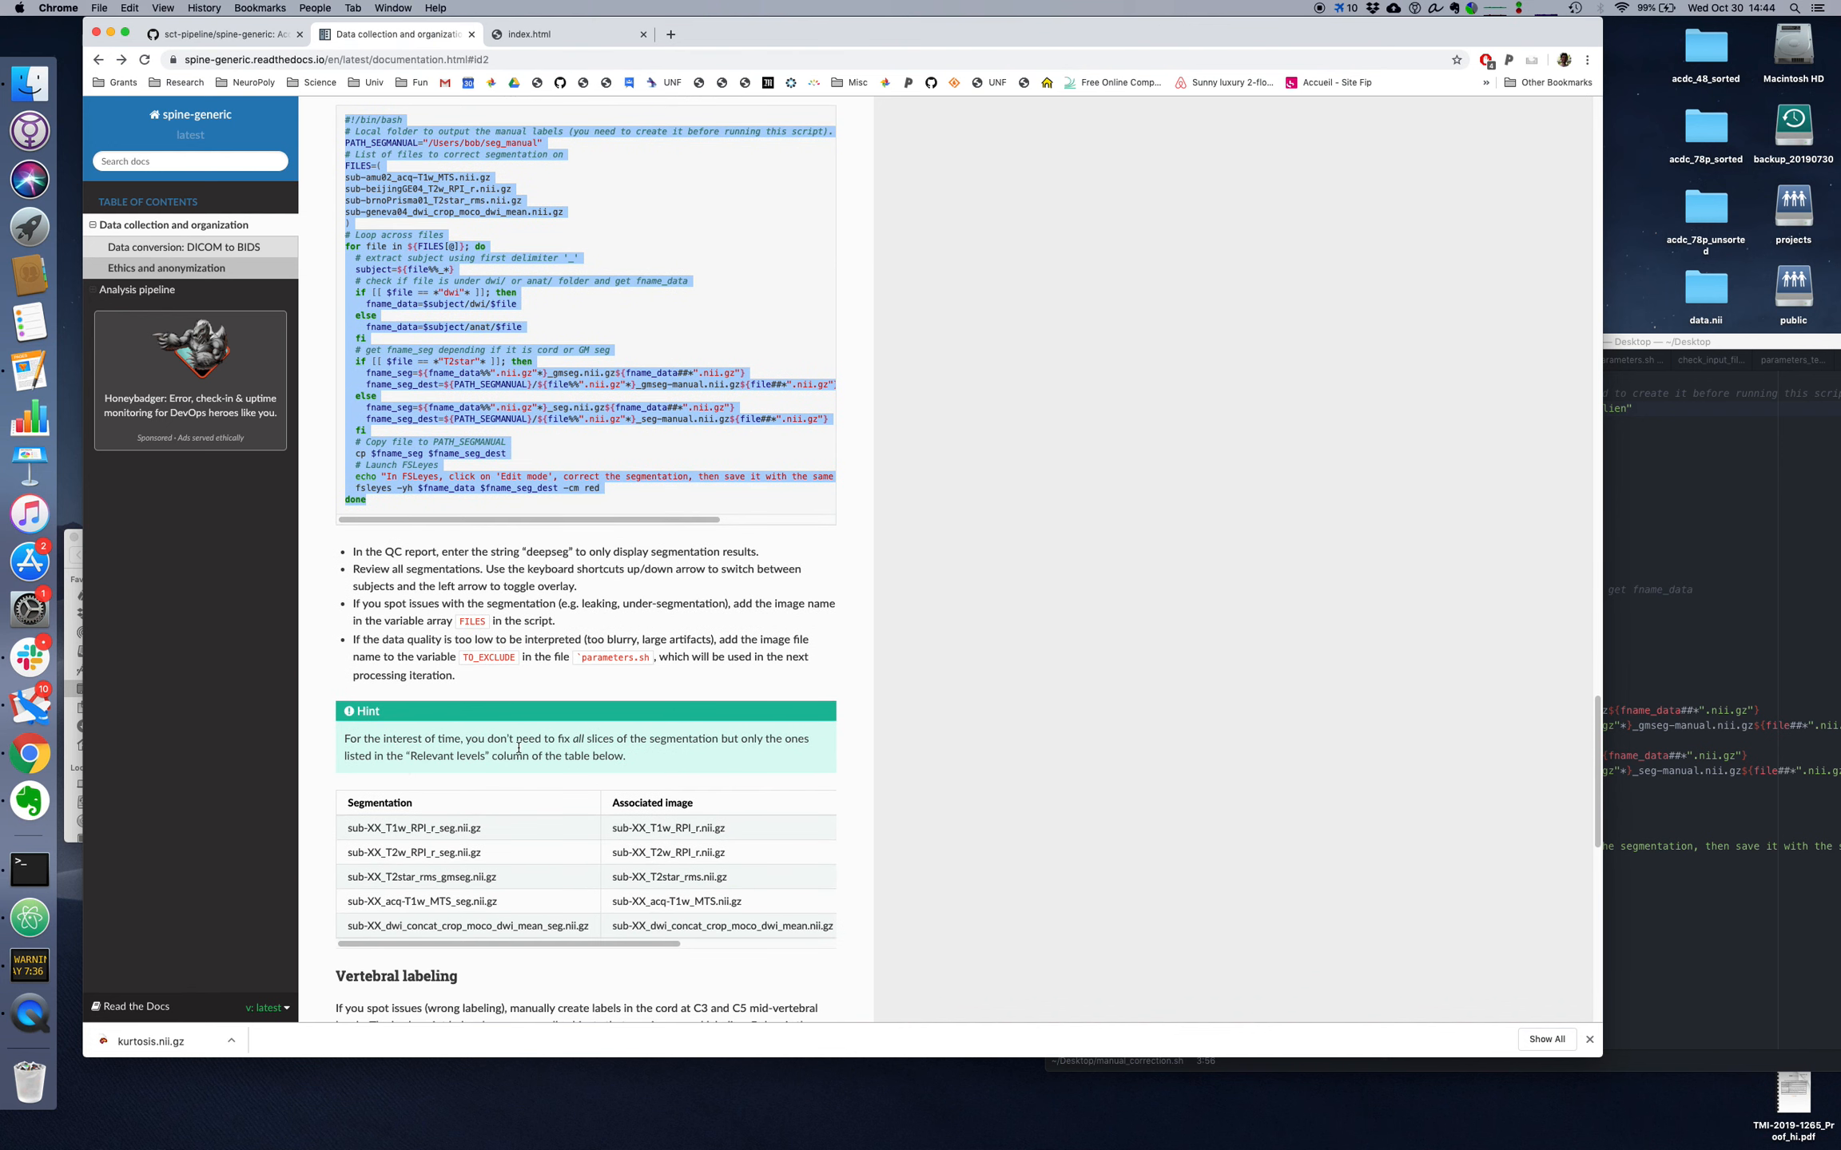
{"action": "scroll", "coordinate": [560, 739], "scroll_direction": "down", "scroll_amount": 1}
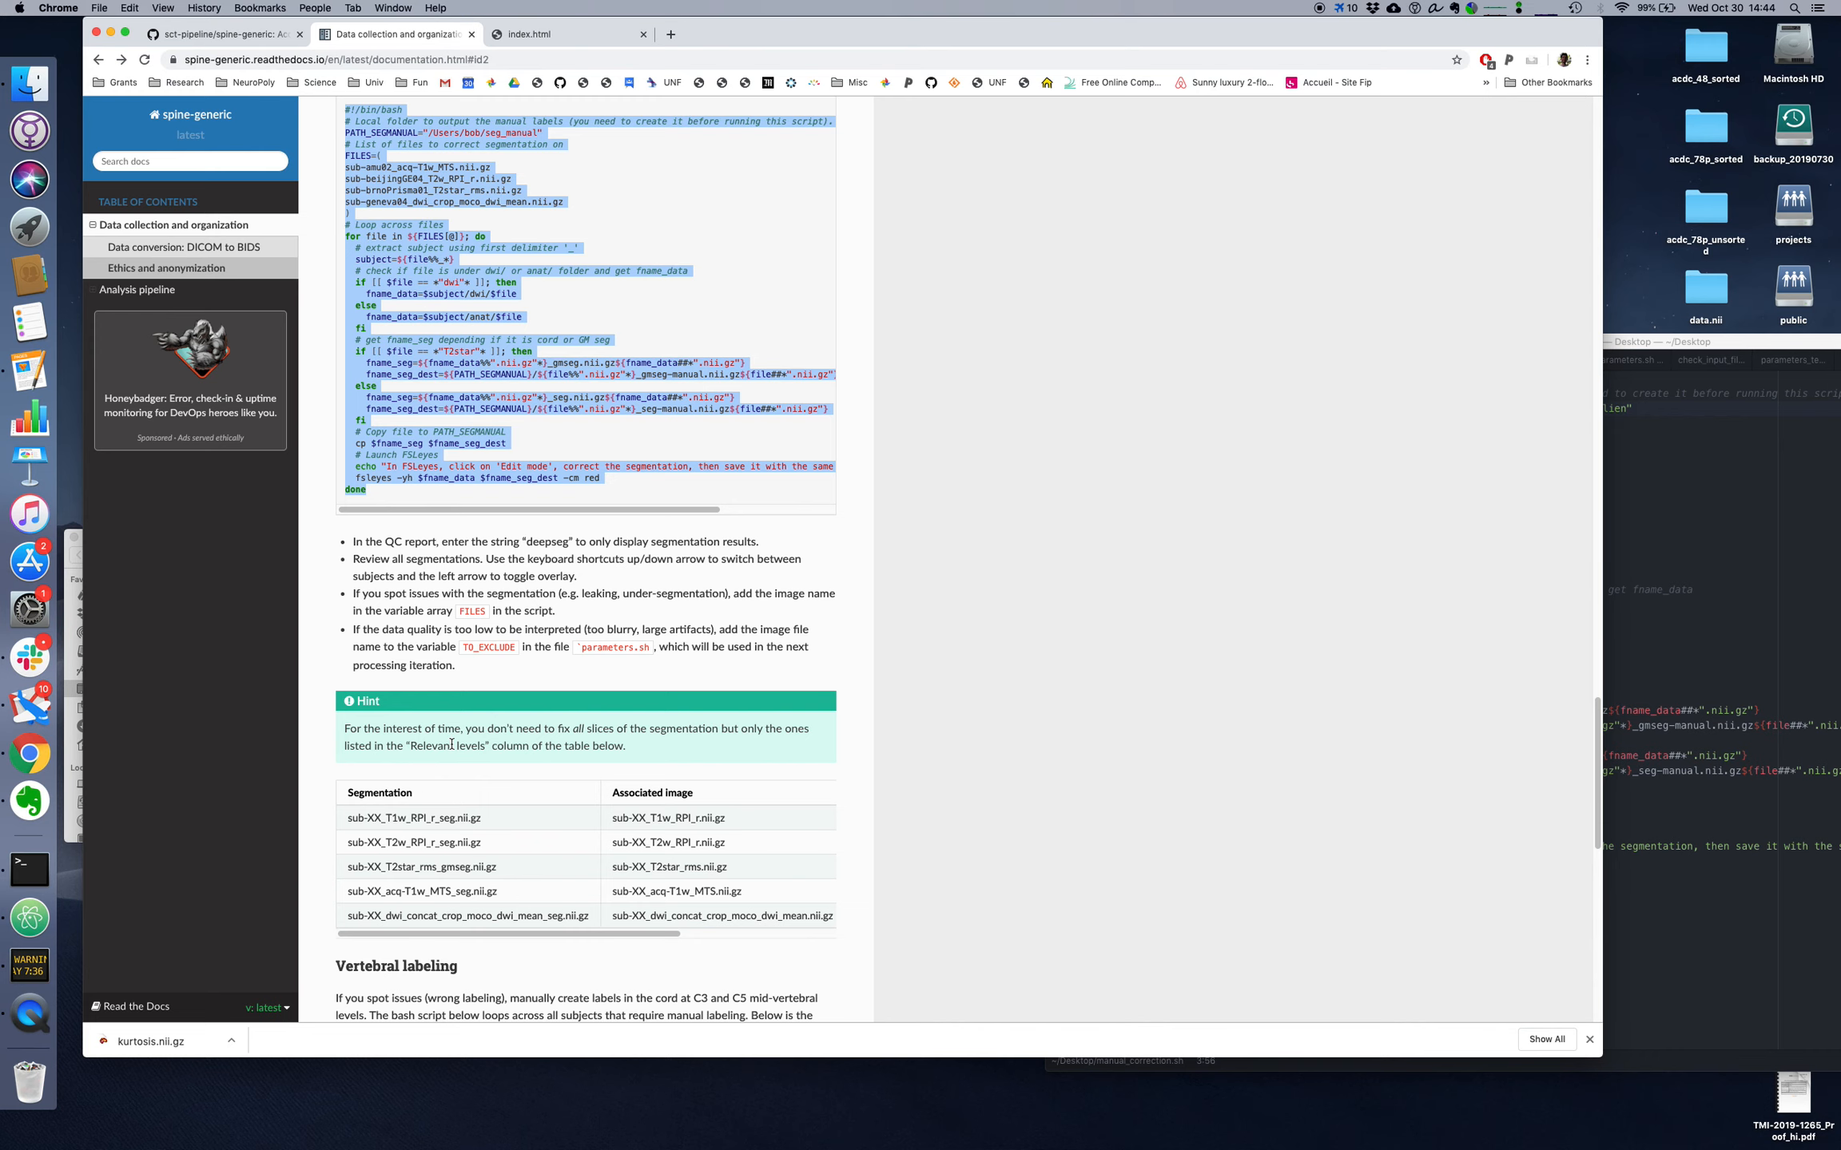
{"action": "scroll", "coordinate": [475, 745], "scroll_direction": "down", "scroll_amount": 1}
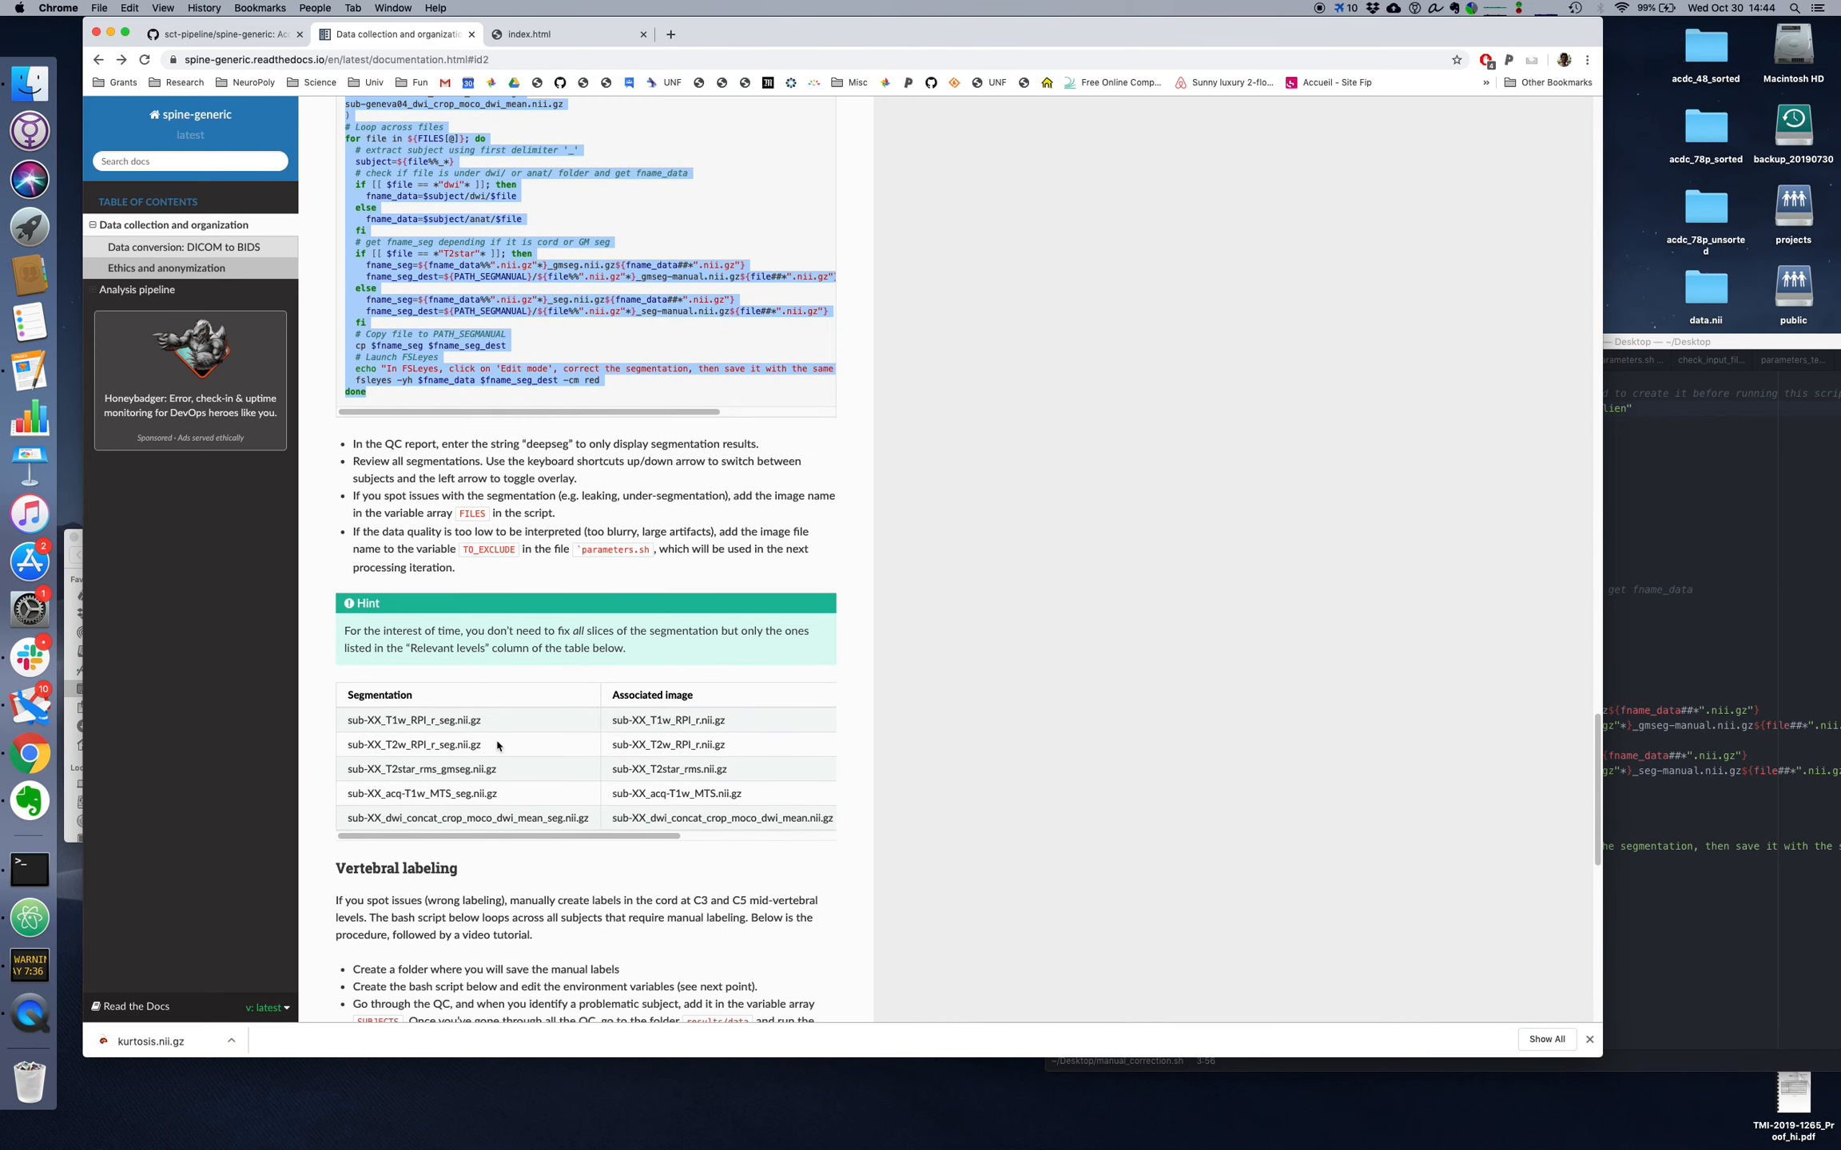
{"action": "left_click_drag", "start_coordinate": [508, 837], "coordinate": [503, 839]}
{"action": "left_click_drag", "start_coordinate": [424, 836], "coordinate": [563, 836]}
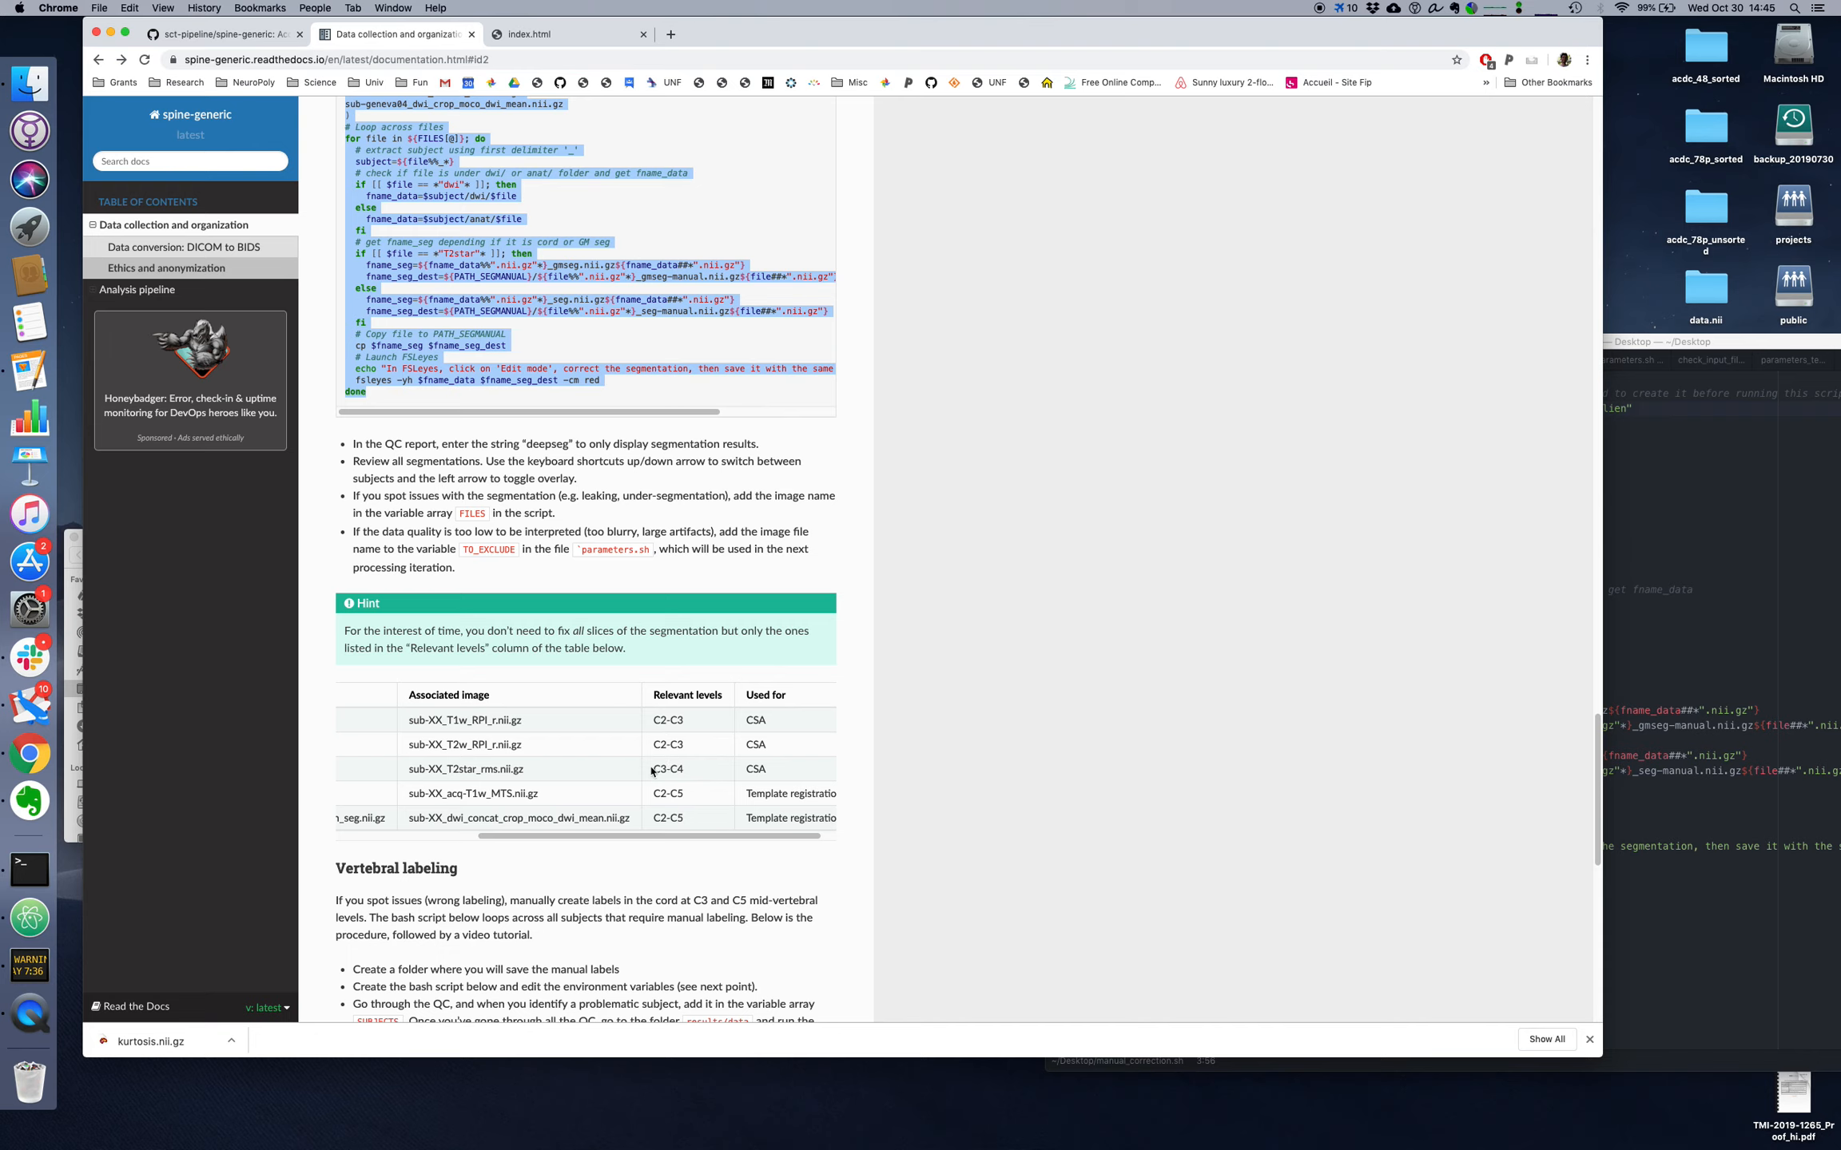
{"action": "scroll", "coordinate": [613, 812], "scroll_direction": "left", "scroll_amount": 5}
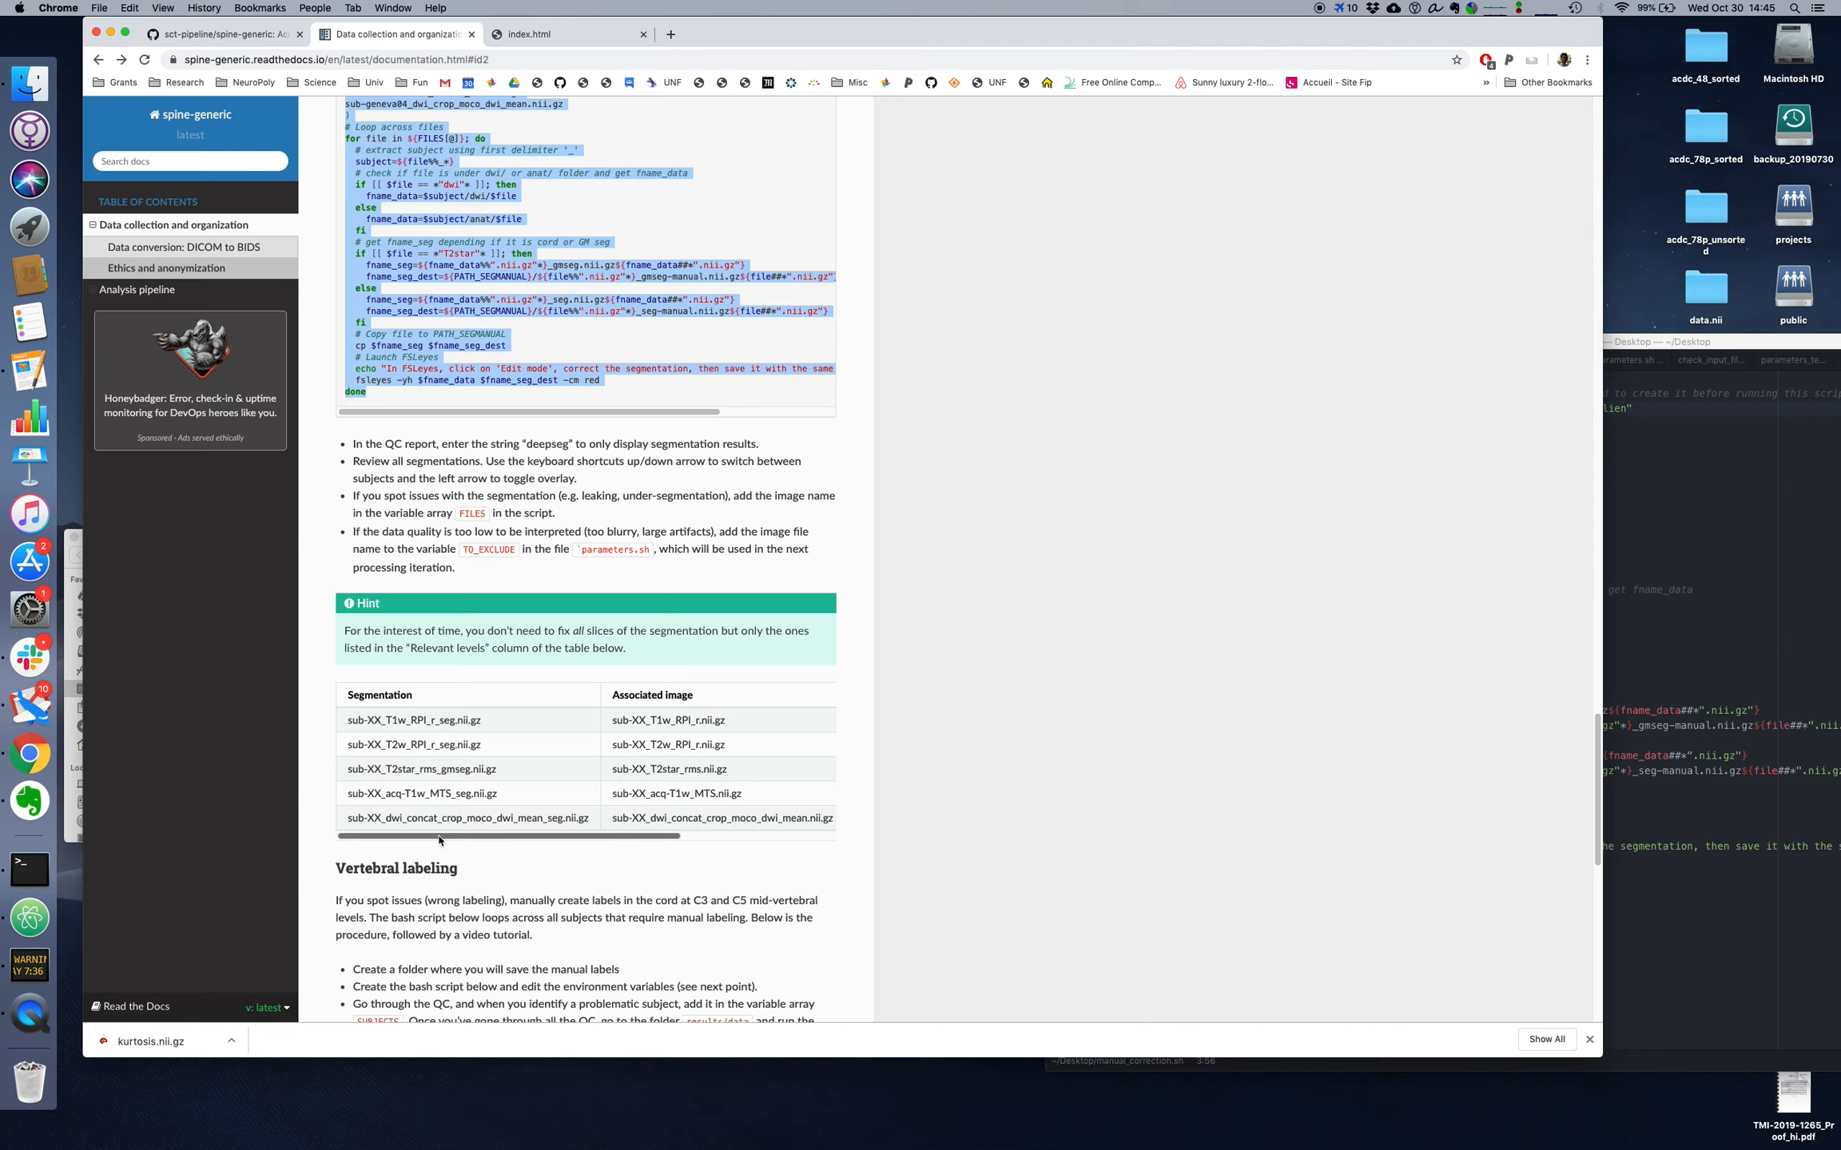
{"action": "left_click_drag", "start_coordinate": [441, 836], "coordinate": [587, 842]}
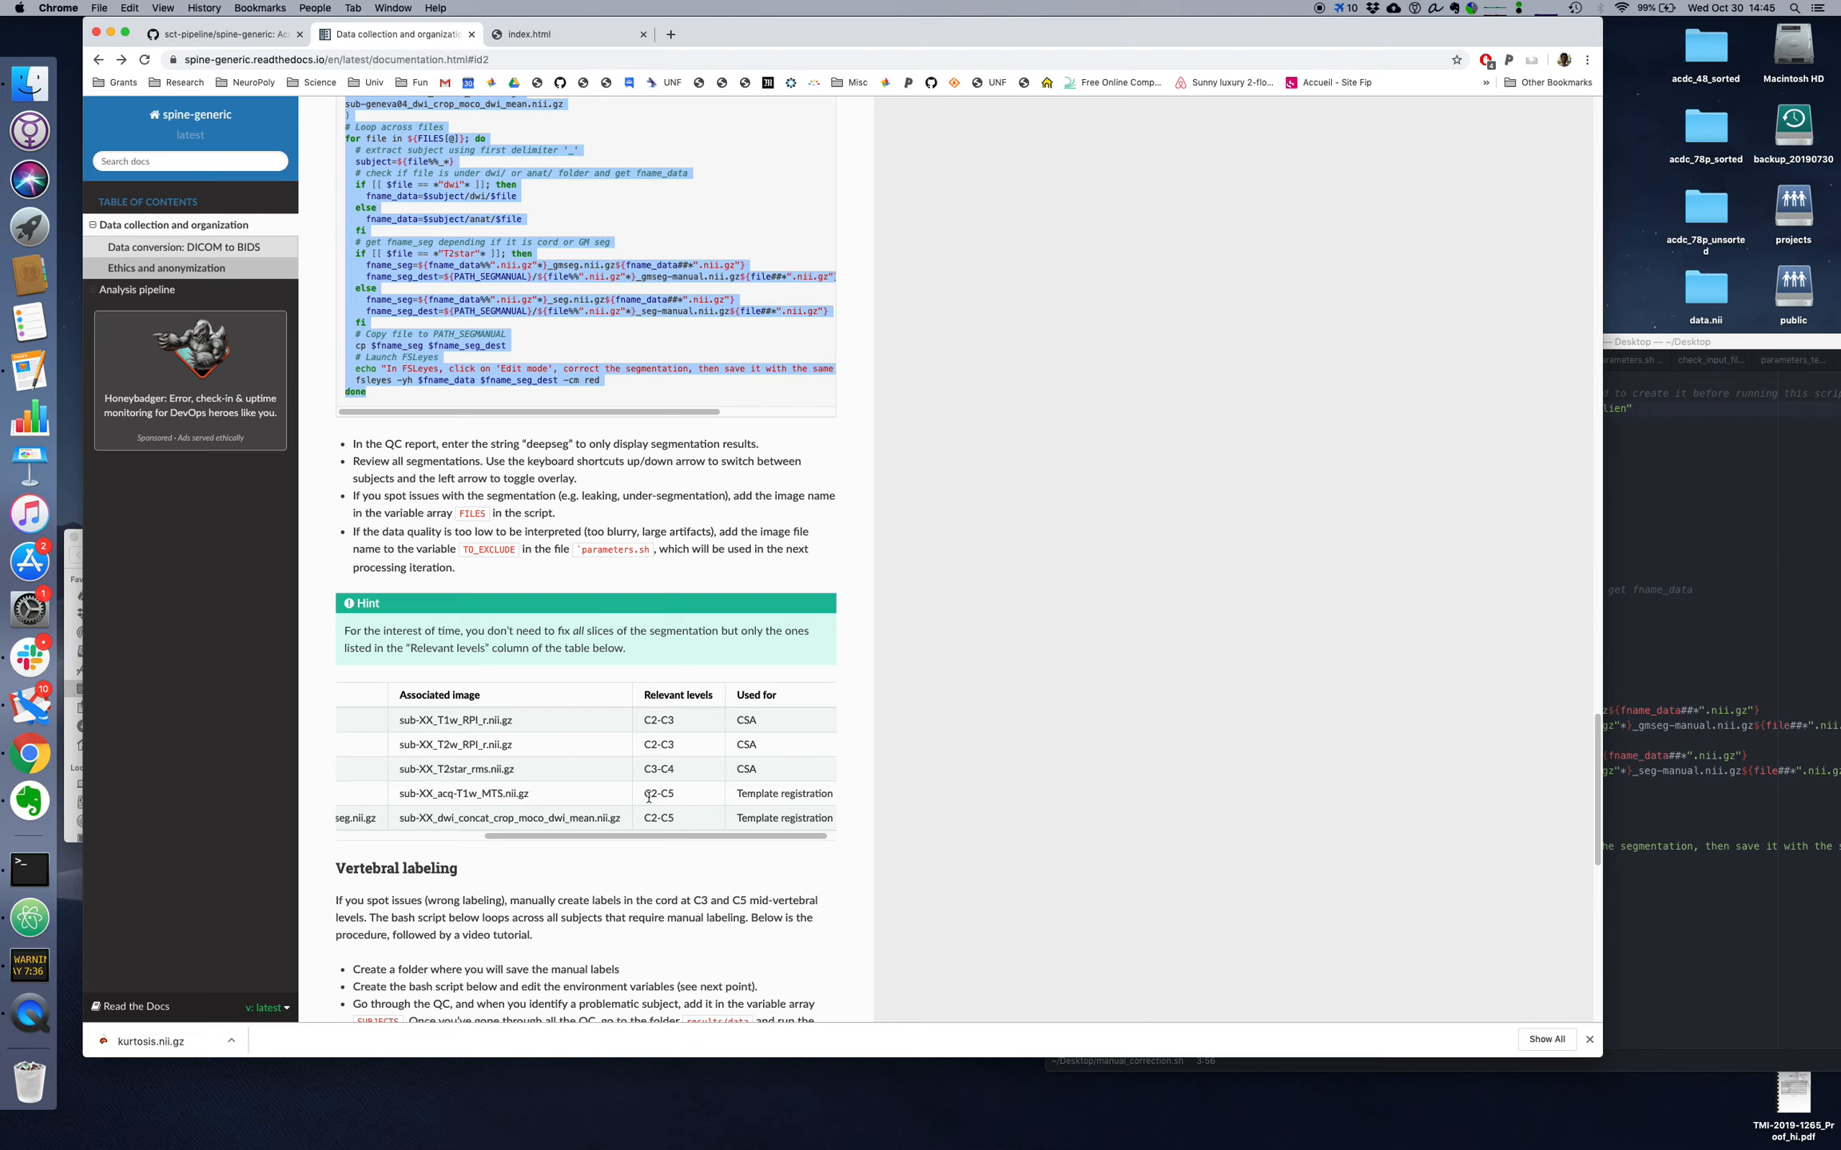
Step: Return to the QC report and review the subsequent segmentations through sub-barcelona02_dwi_crop_moco_dwi_mean.nii.gz
{"action": "left_click", "coordinate": [529, 34]}
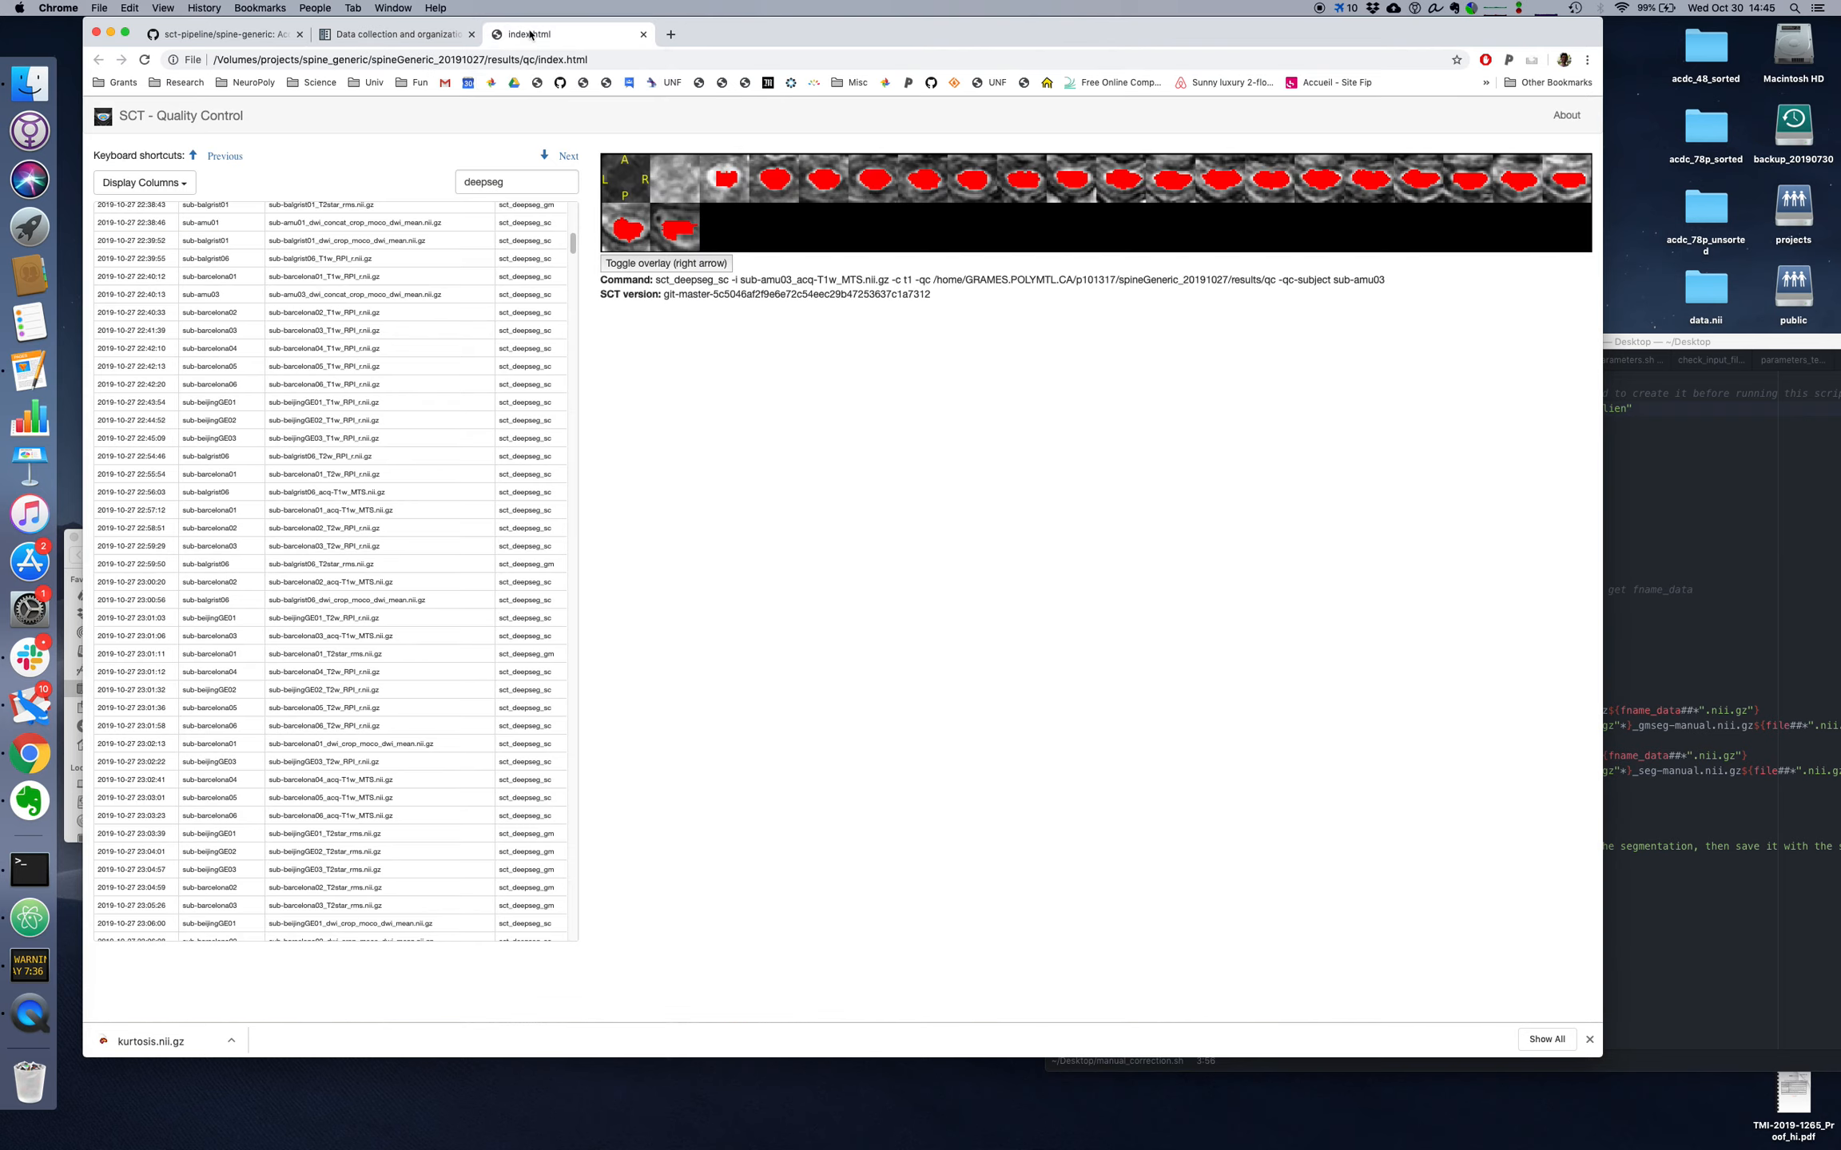
{"action": "key", "text": "Down"}
{"action": "key", "text": "Down"}
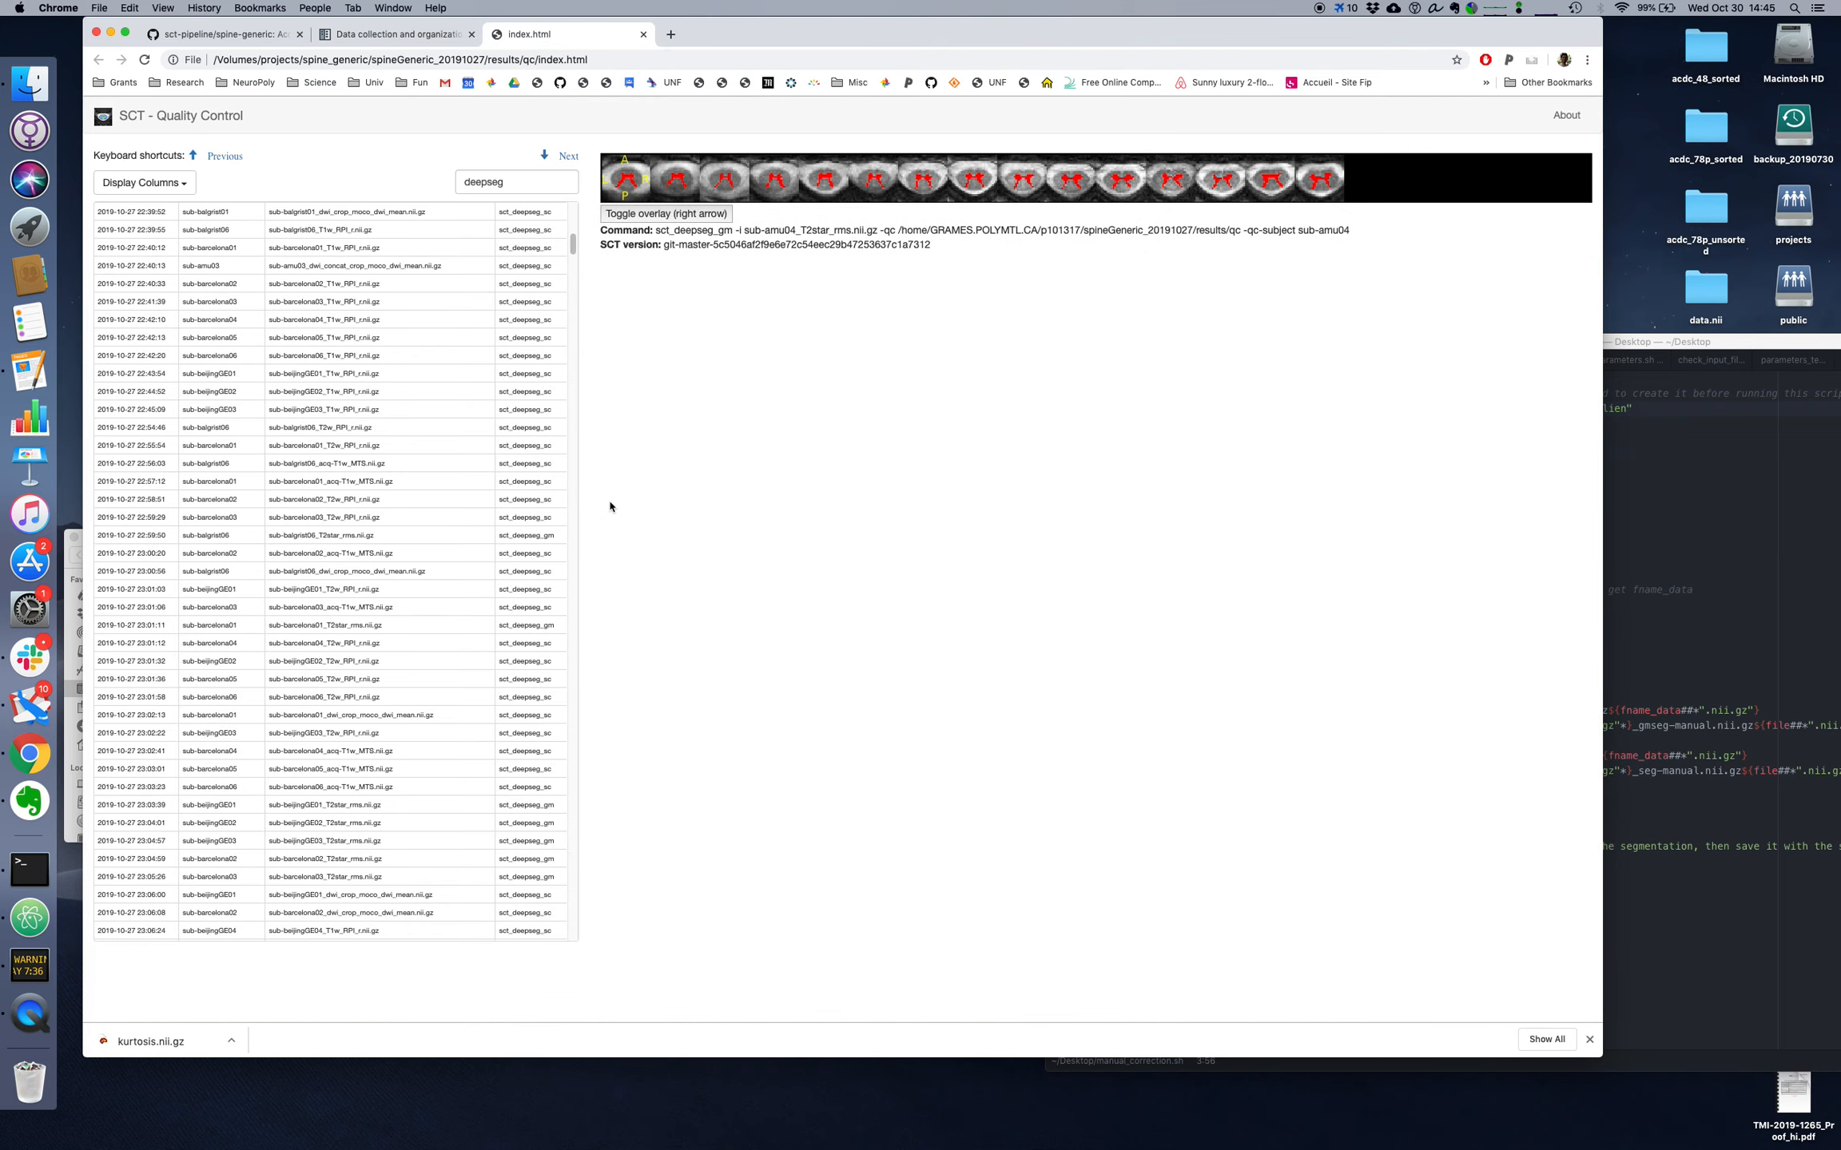
{"action": "key", "text": "Down"}
{"action": "key", "text": "Down"}
{"action": "key", "text": "Down"}
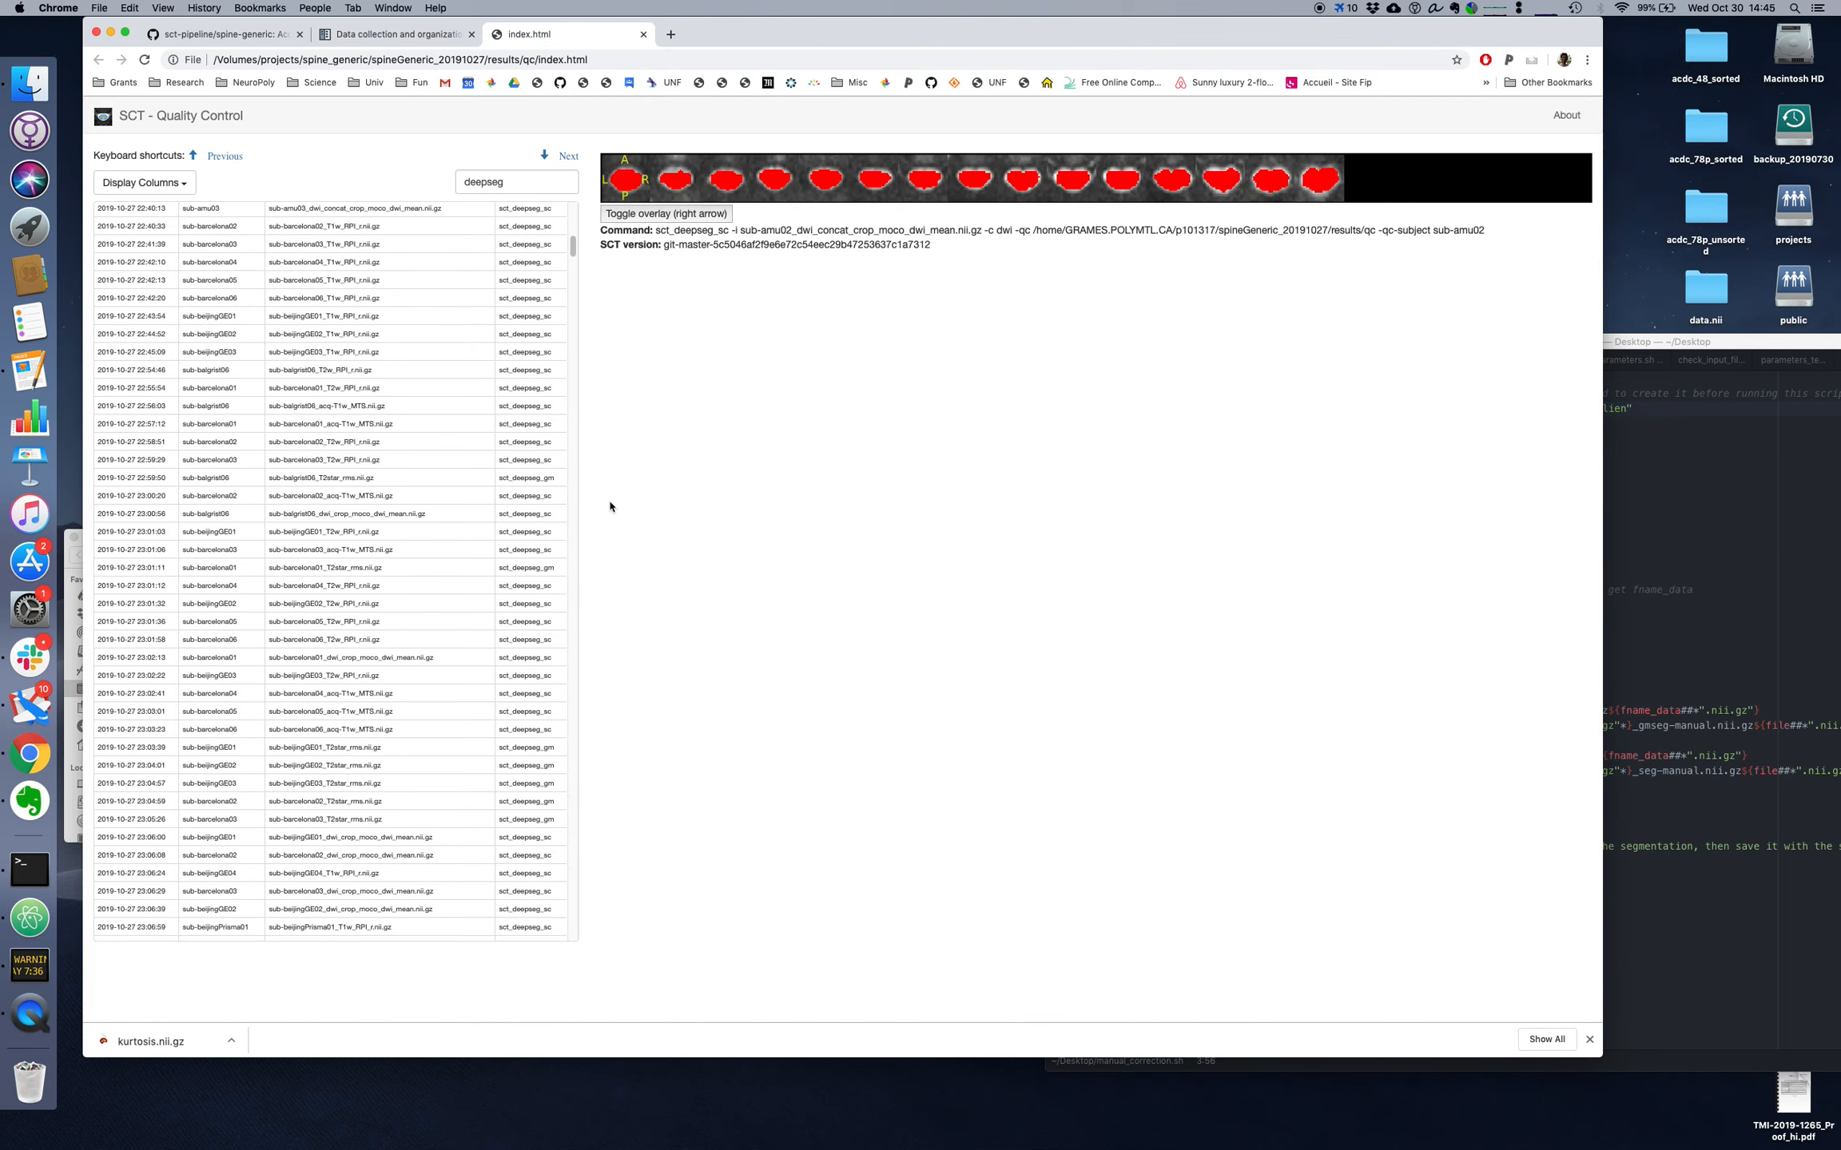
{"action": "key", "text": "Down"}
{"action": "key", "text": "Down"}
{"action": "key", "text": "Down"}
{"action": "key", "text": "Down"}
{"action": "key", "text": "Down"}
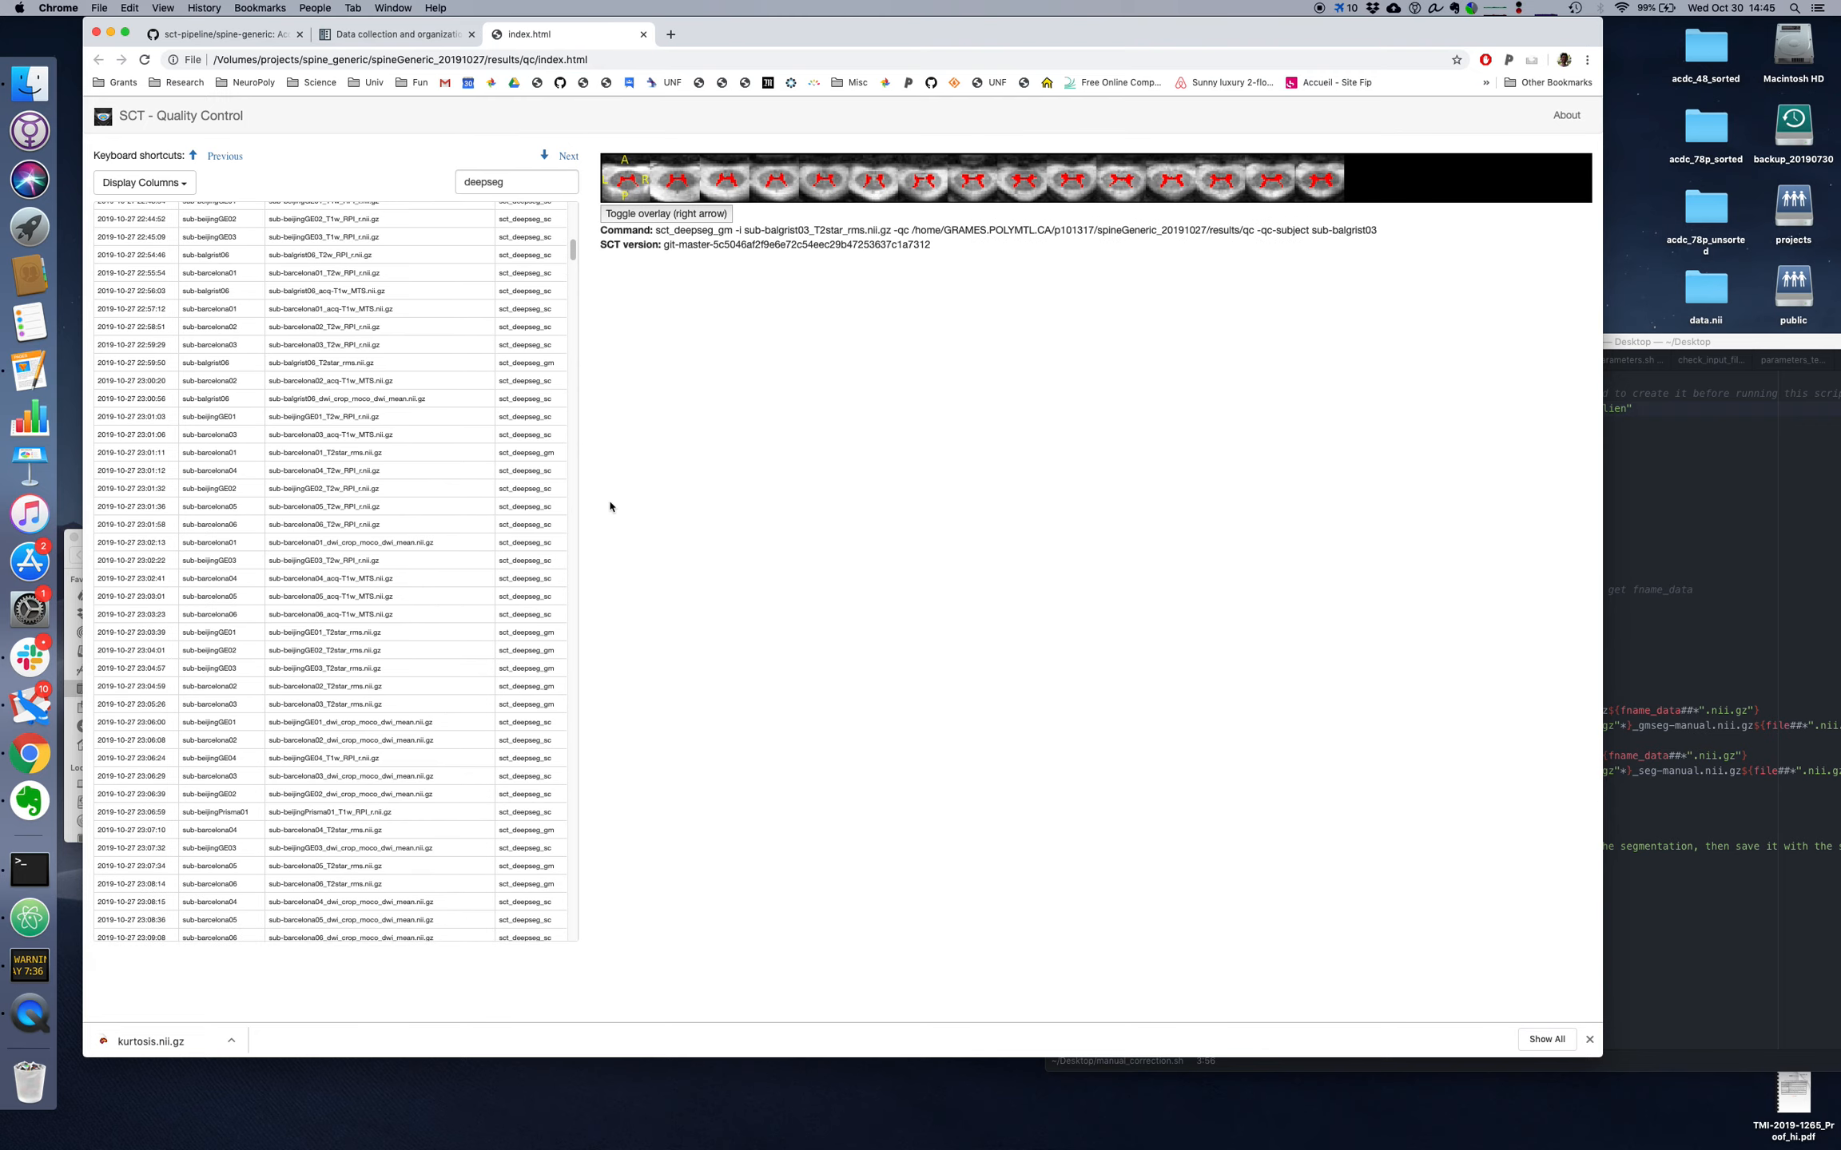
{"action": "key", "text": "Down"}
{"action": "key", "text": "Down"}
{"action": "key", "text": "Down"}
{"action": "key", "text": "Down"}
{"action": "key", "text": "Down"}
{"action": "key", "text": "Down"}
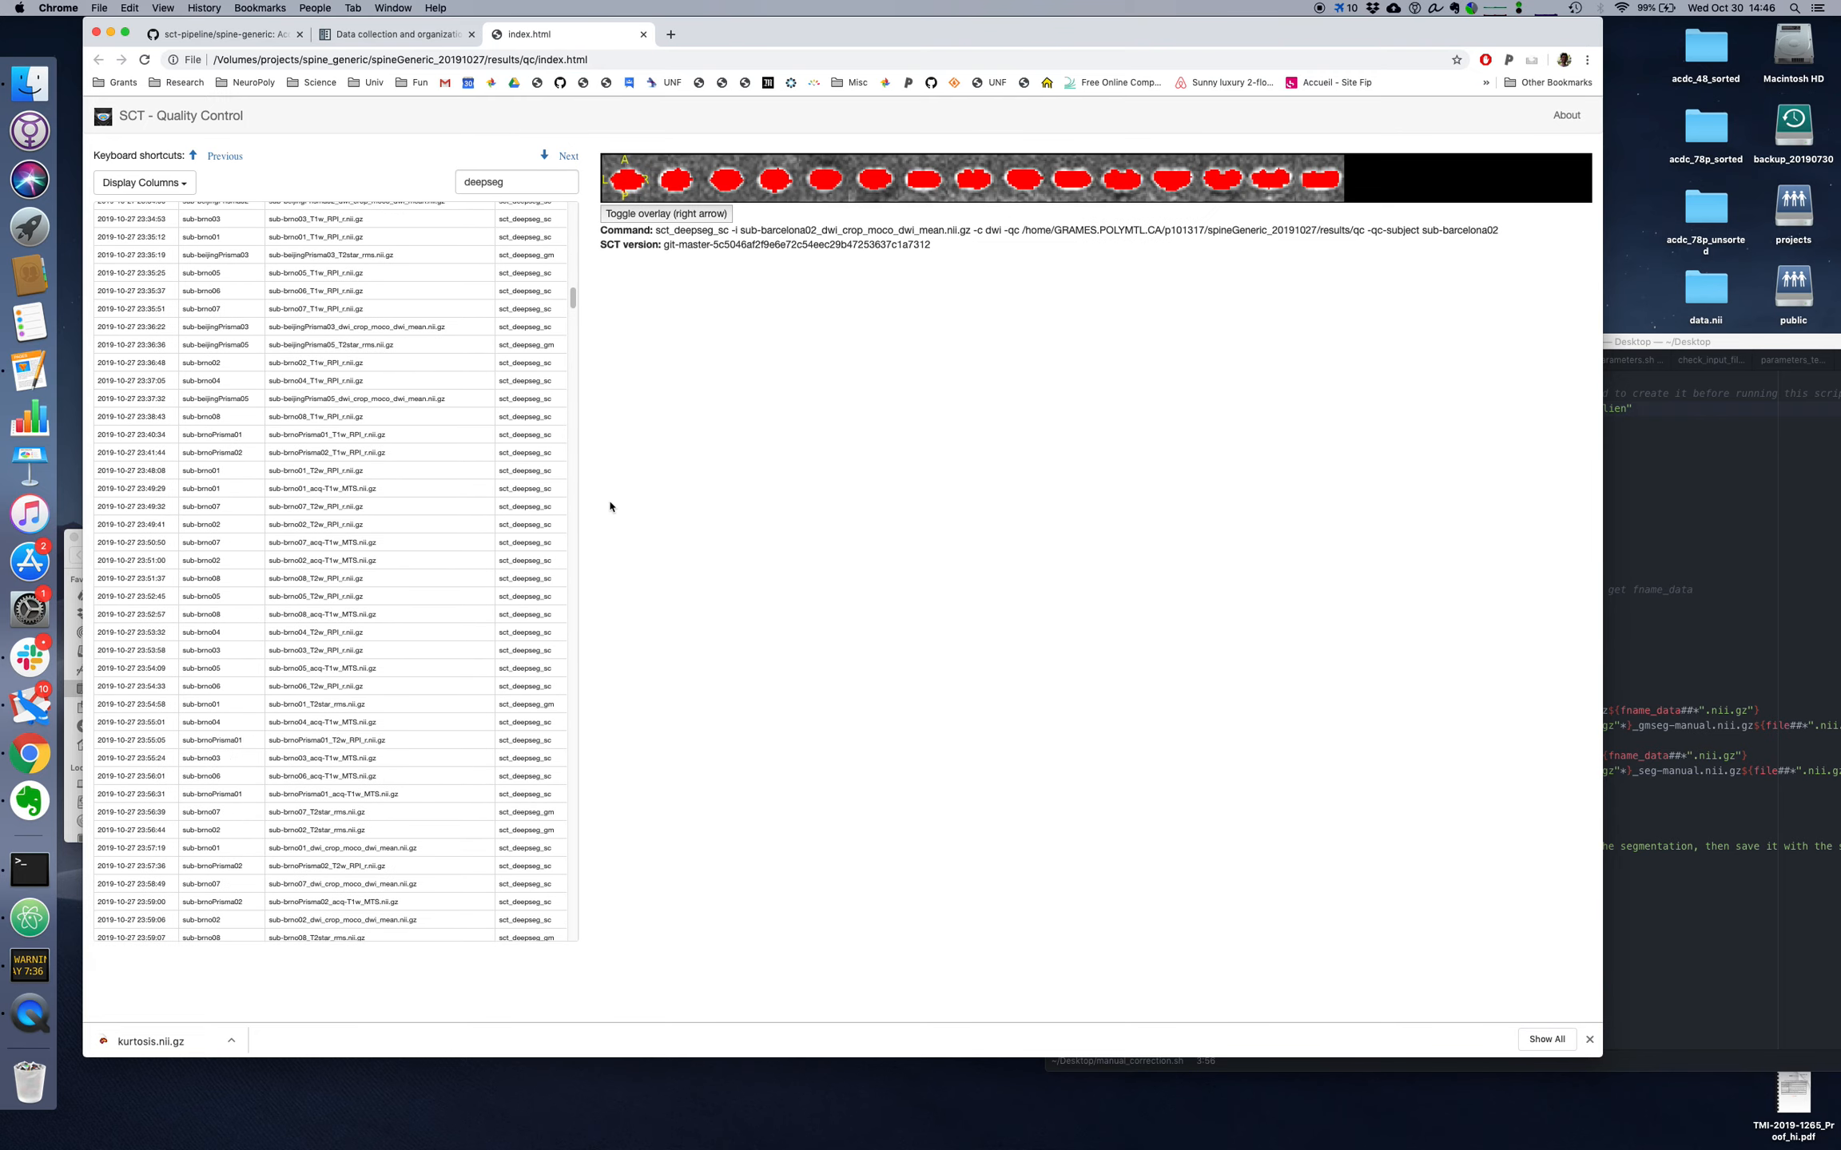
Step: Go back to sub-beijingGE04_T1w_RPI_r.nii.gz and toggle its overlay repeatedly to inspect the segmentation for issues
{"action": "key", "text": "Up"}
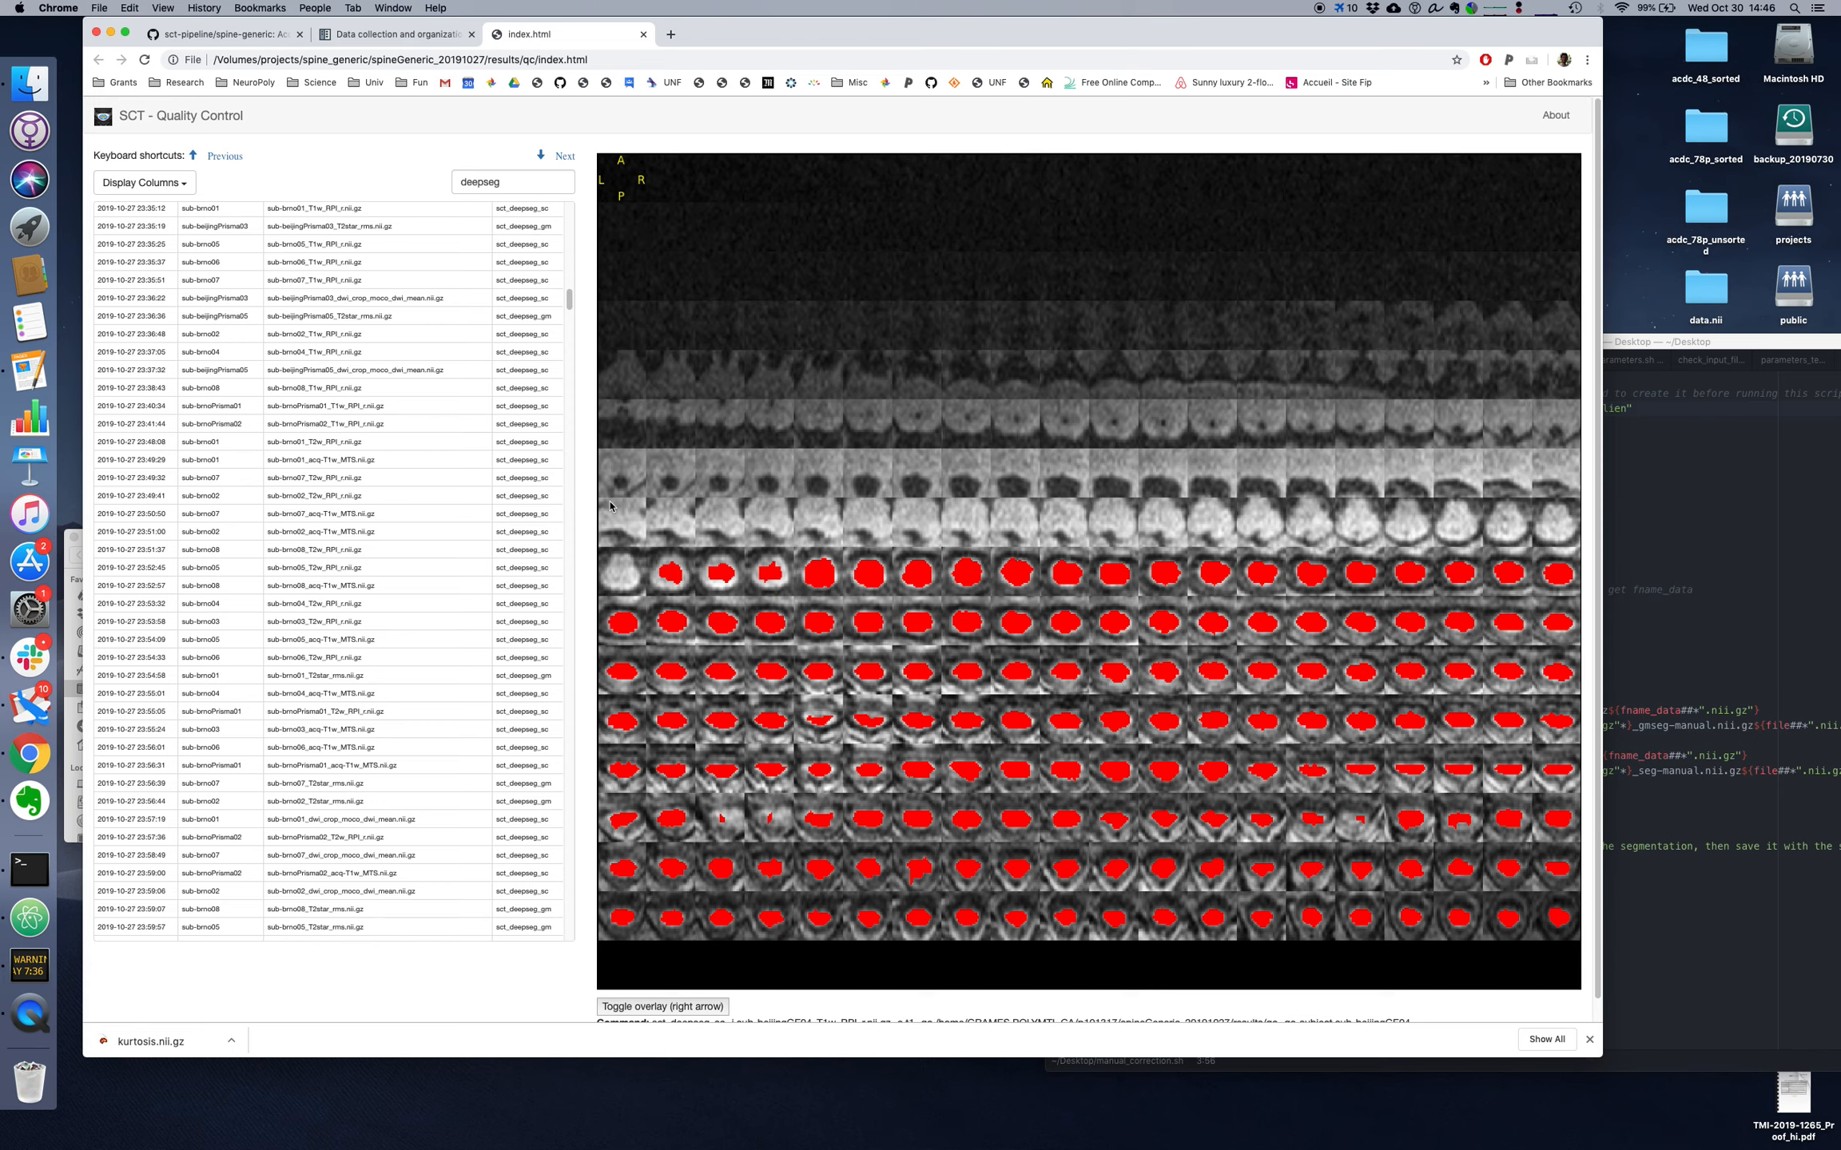
{"action": "key", "text": "Right"}
{"action": "key", "text": "Right"}
{"action": "key", "text": "Right"}
{"action": "key", "text": "Right"}
{"action": "key", "text": "Right"}
{"action": "key", "text": "Right"}
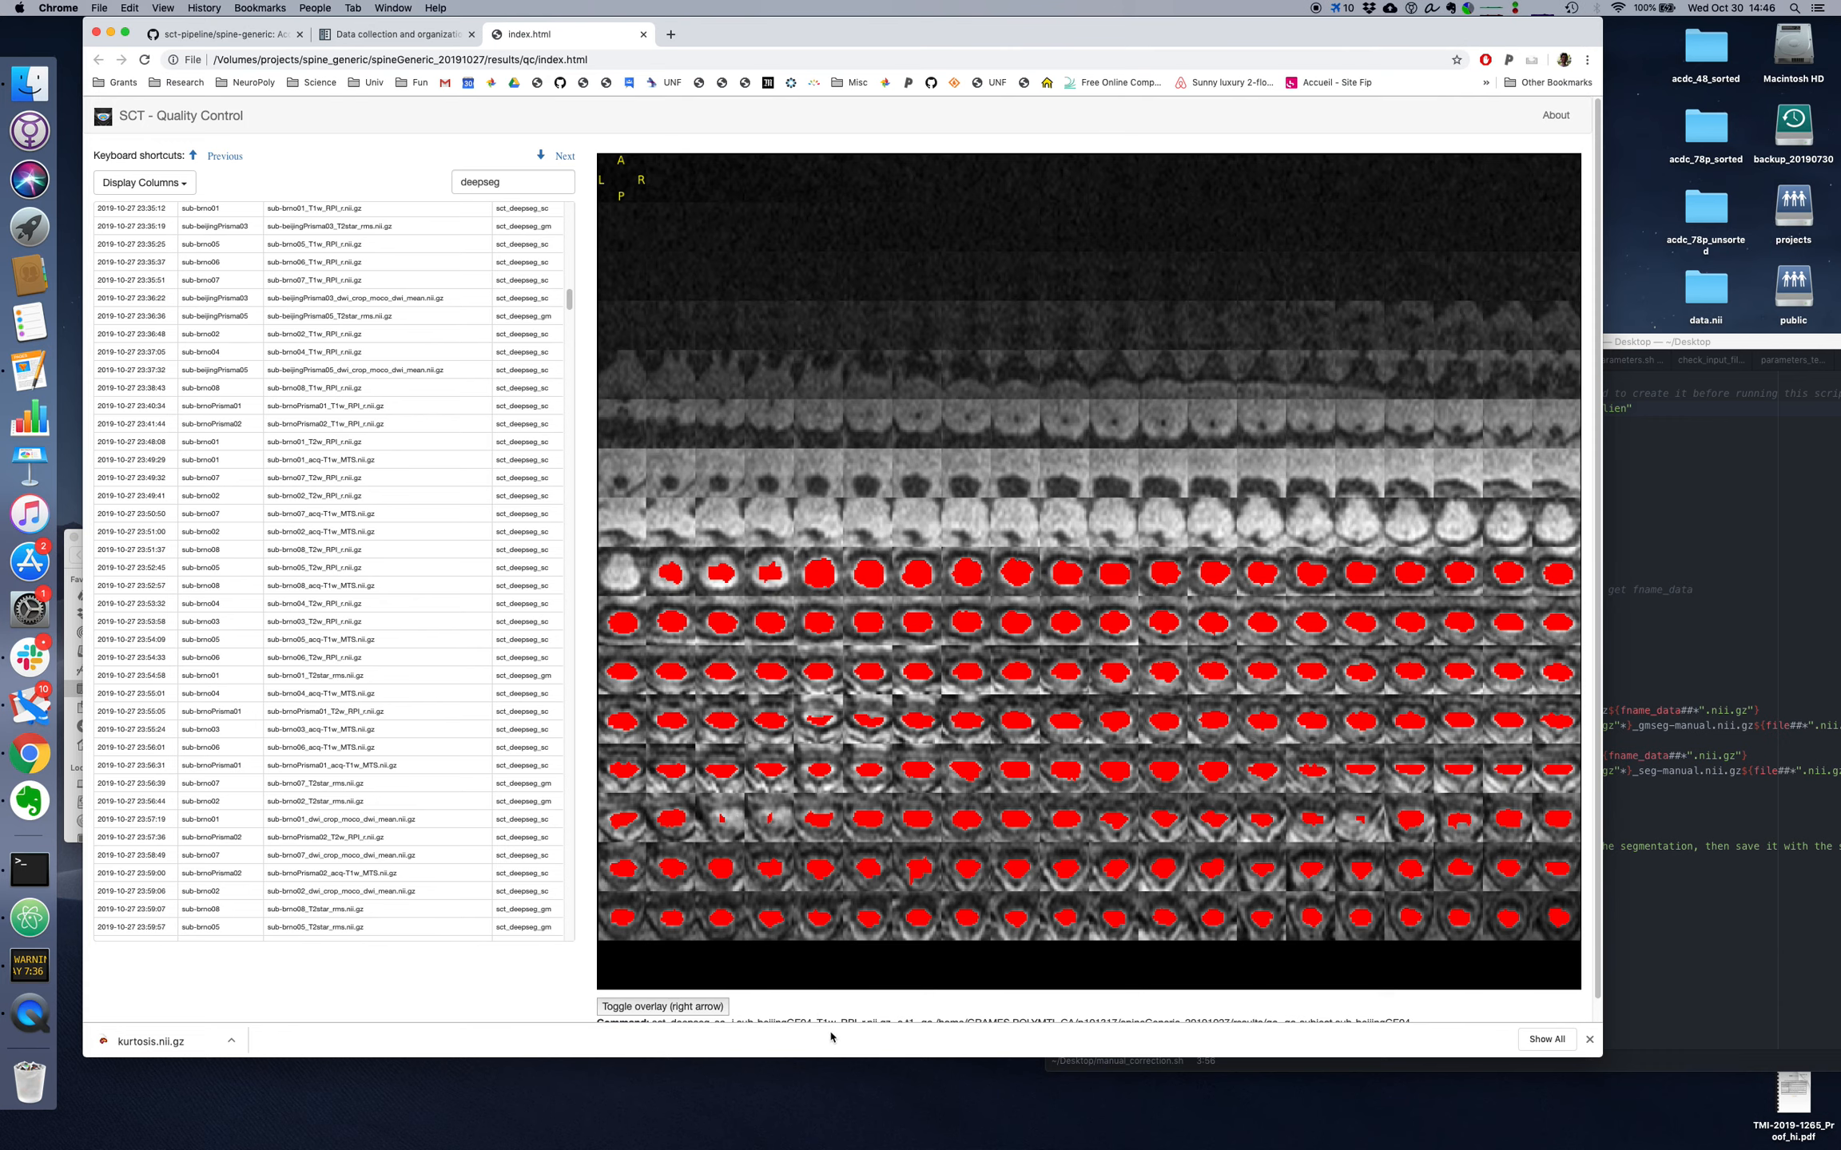
Step: Enlarge the browser window downward and copy the file name sub-beijingGE04_T1w_RPI_r.nii.gz from the report's command line
{"action": "left_click_drag", "start_coordinate": [832, 1057], "coordinate": [825, 1112]}
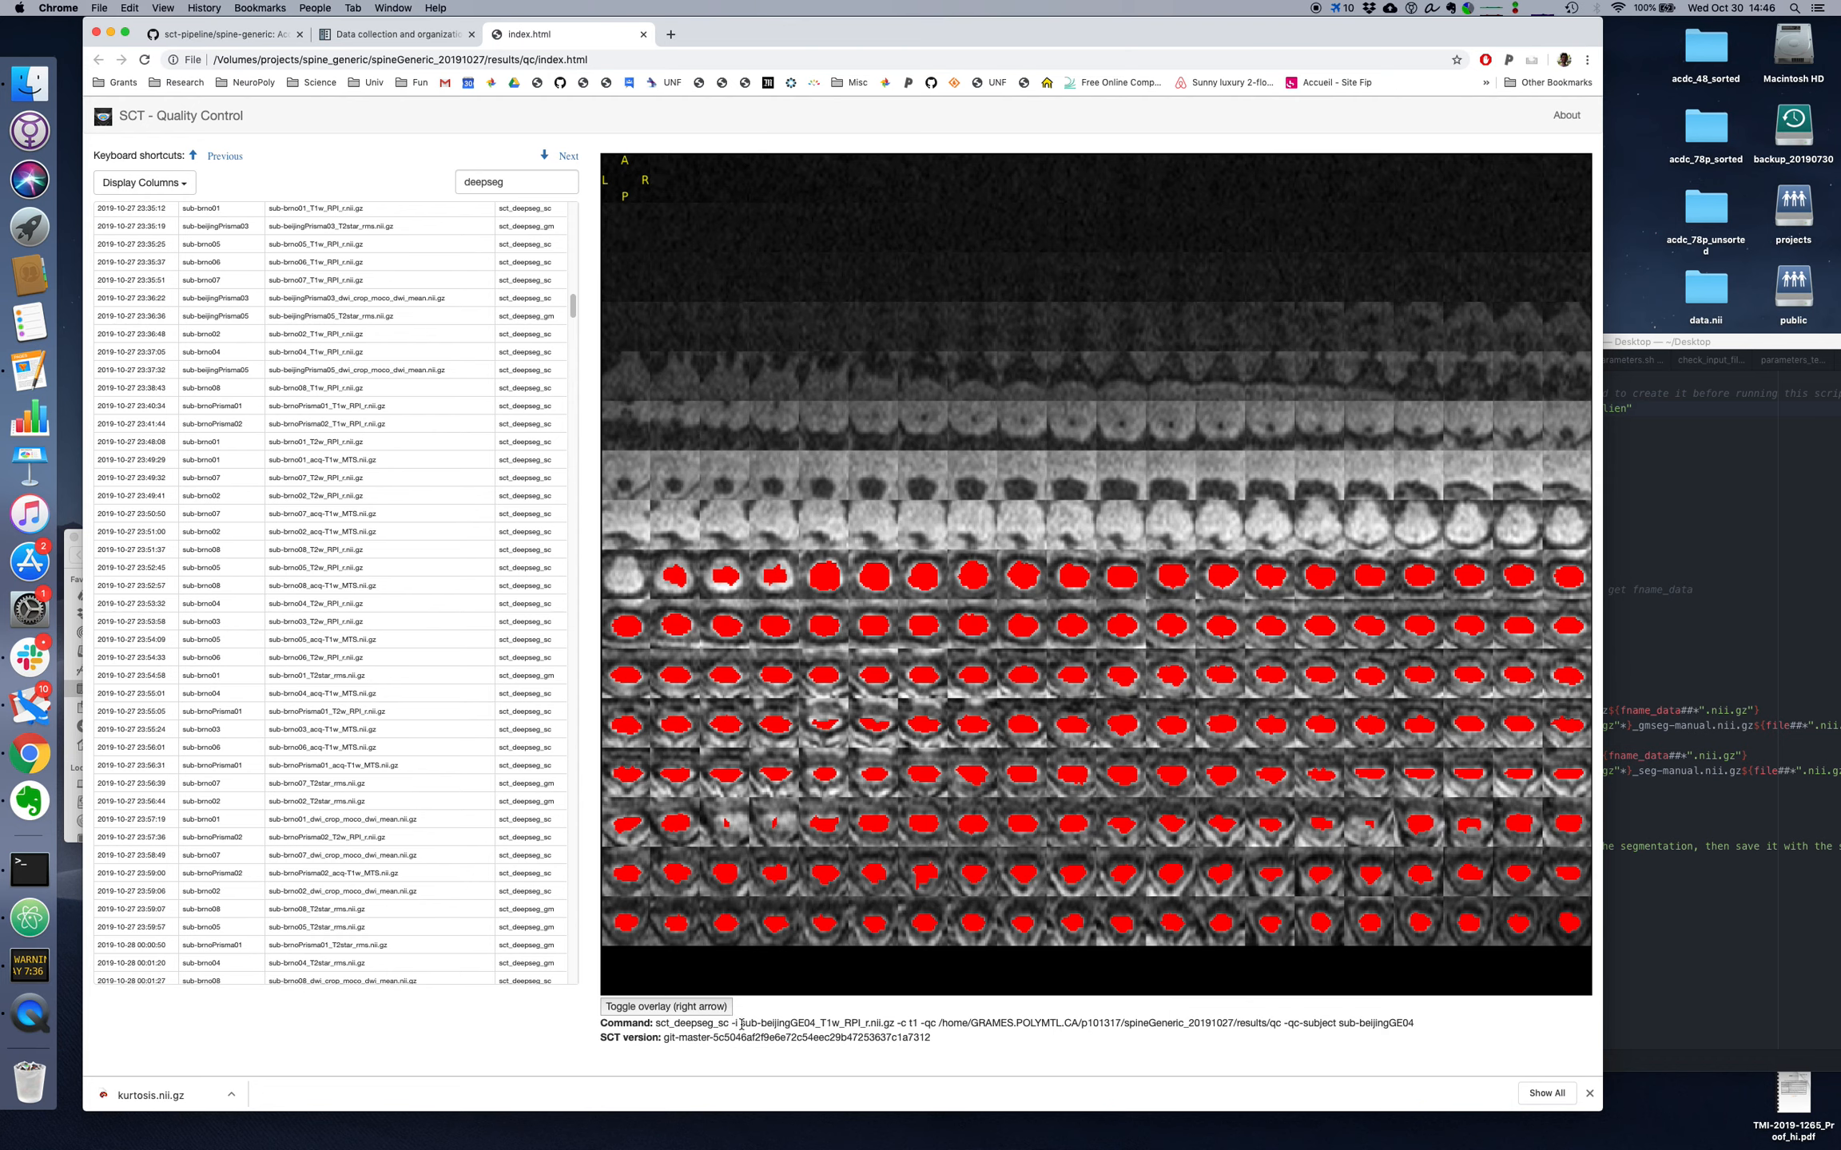
{"action": "left_click_drag", "start_coordinate": [740, 1023], "coordinate": [896, 1024]}
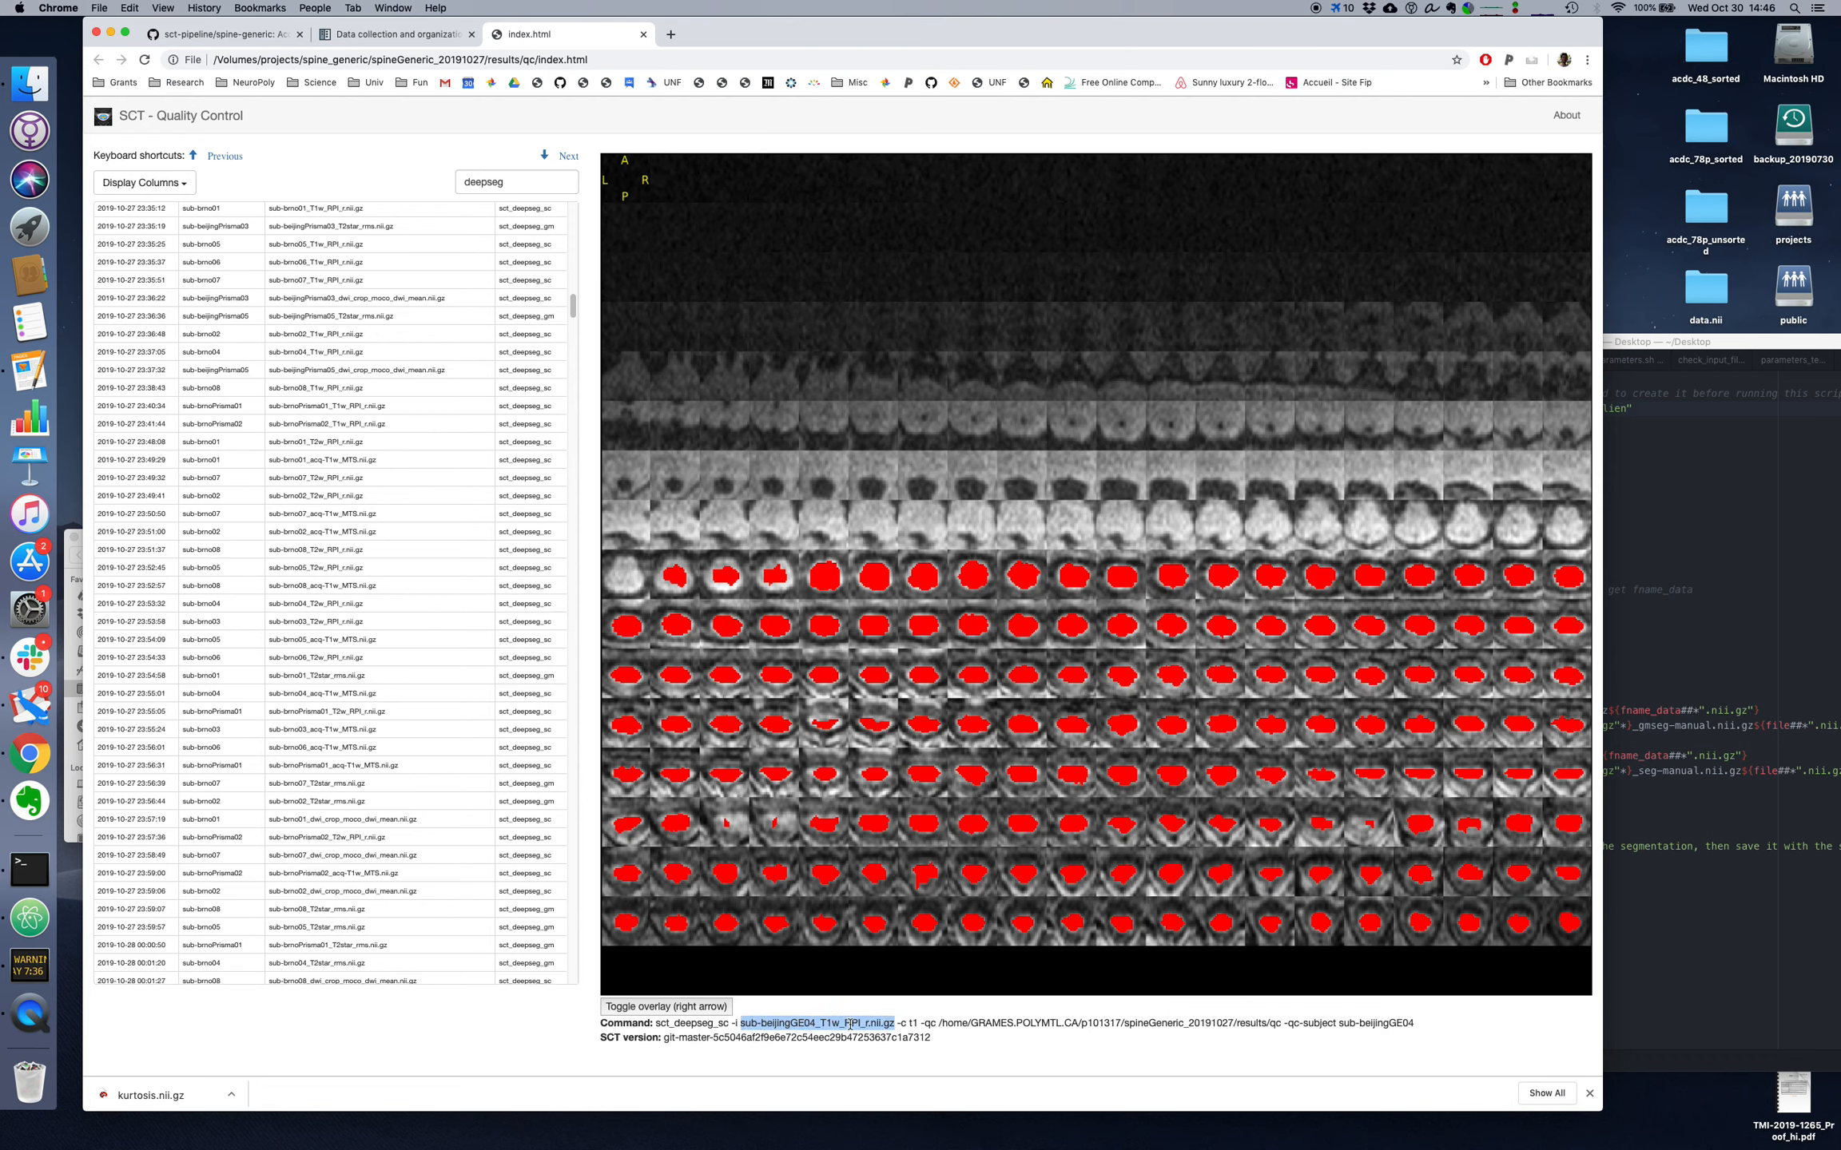
{"action": "key", "text": "super+c"}
Step: Replace the four sample entries in the FILES array of manual_correction.sh with sub-beijingGE04_T1w_RPI_r.nii.gz and save the script
{"action": "left_click_drag", "start_coordinate": [1640, 342], "coordinate": [1541, 342]}
{"action": "left_click_drag", "start_coordinate": [1196, 453], "coordinate": [1459, 503]}
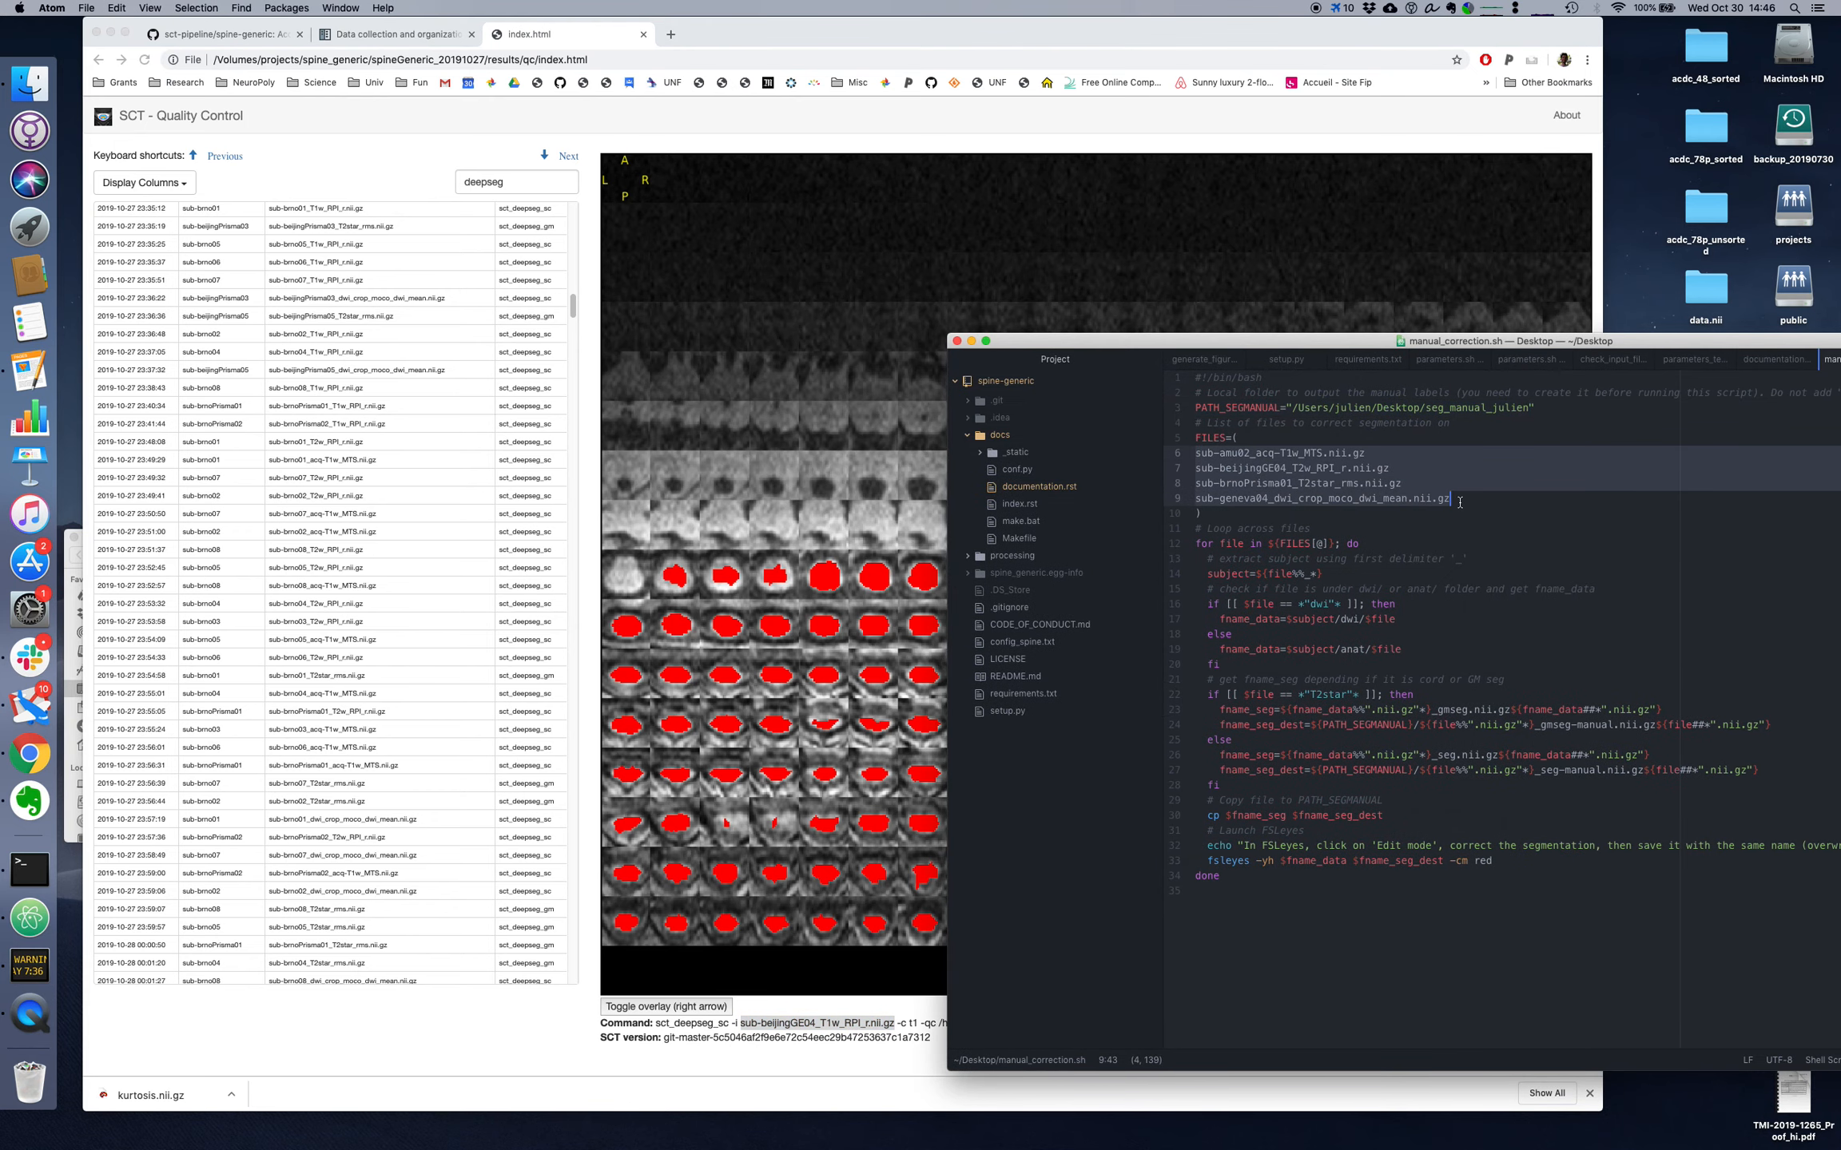
{"action": "key", "text": "super+v"}
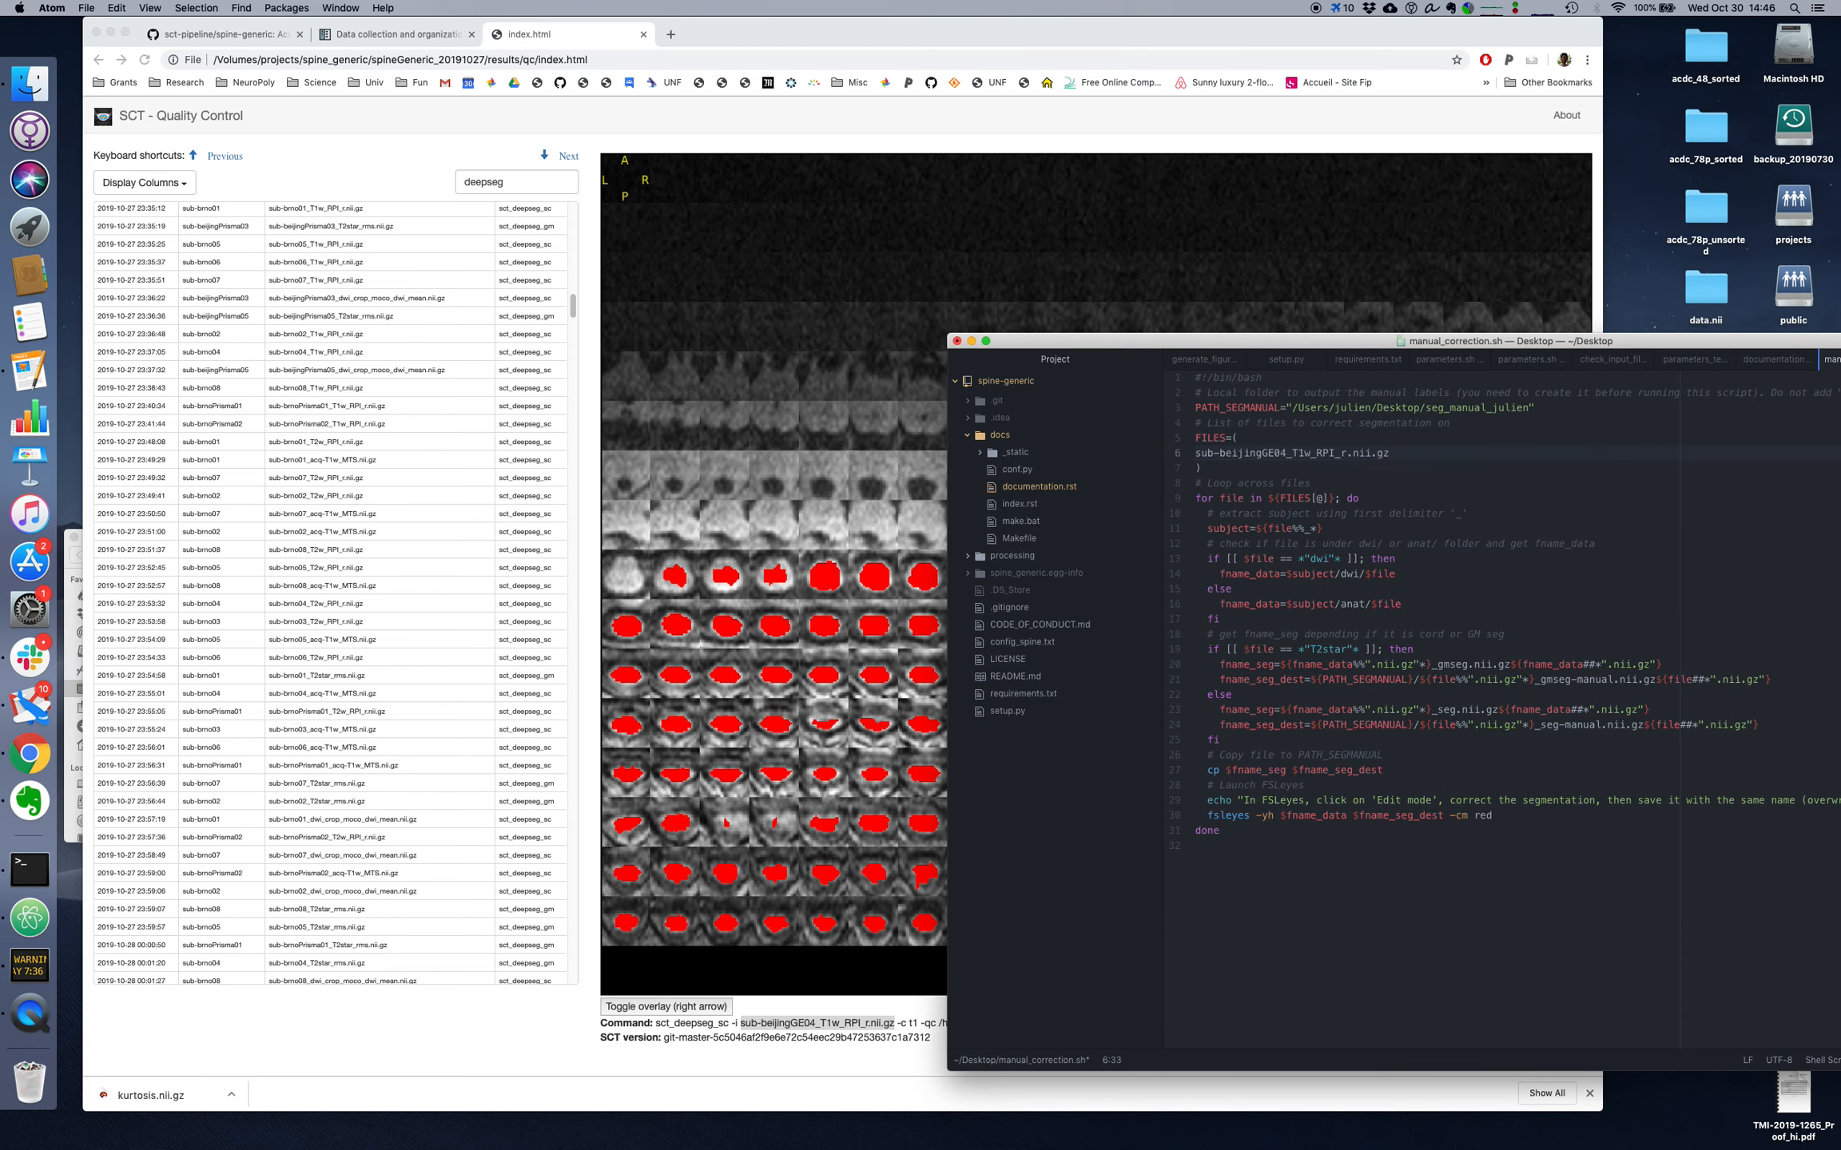
{"action": "key", "text": "super+s"}
Step: Return to the QC report, review the segmentations through sub-barcelona06_dwi_crop_moco_dwi_mean.nii.gz, and toggle that file's overlay to inspect it
{"action": "left_click", "coordinate": [933, 47]}
{"action": "key", "text": "Down"}
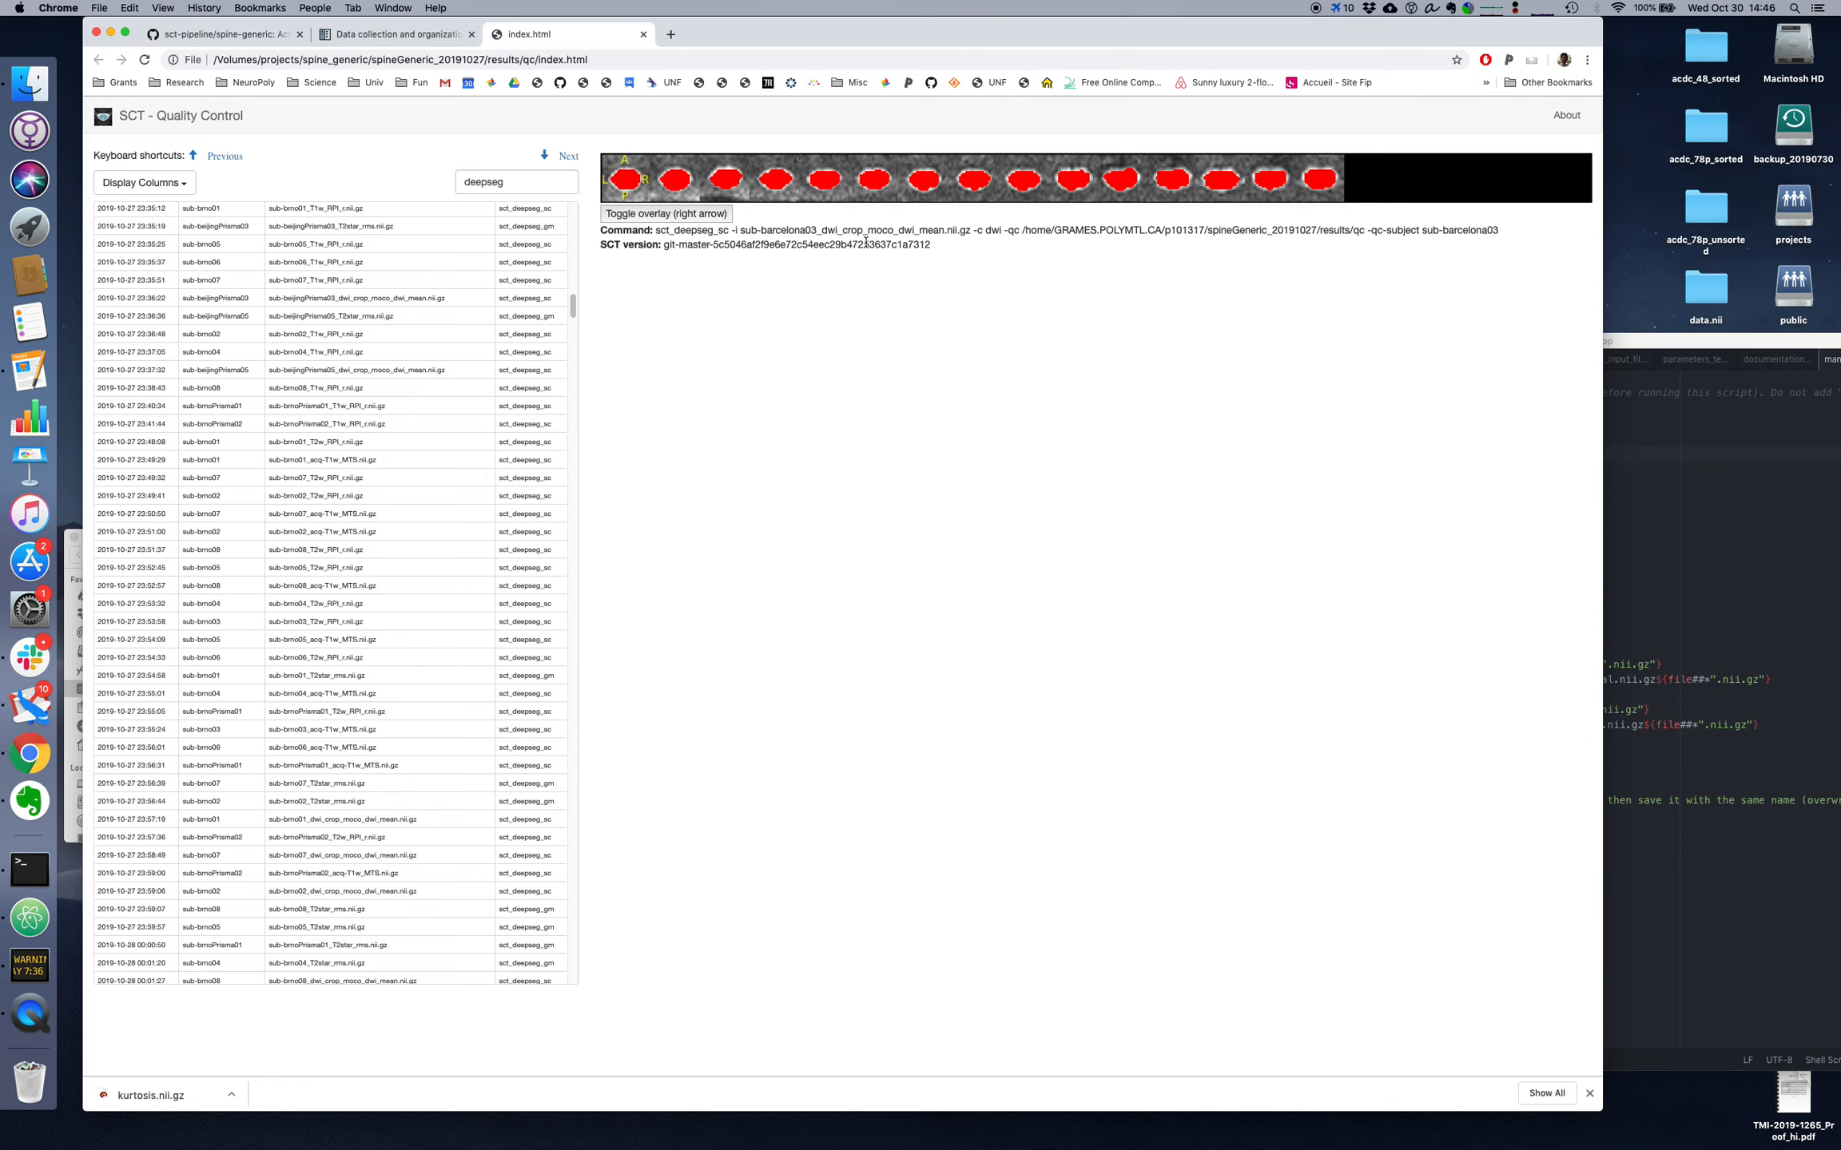
{"action": "key", "text": "Down"}
{"action": "key", "text": "Down"}
{"action": "key", "text": "Down"}
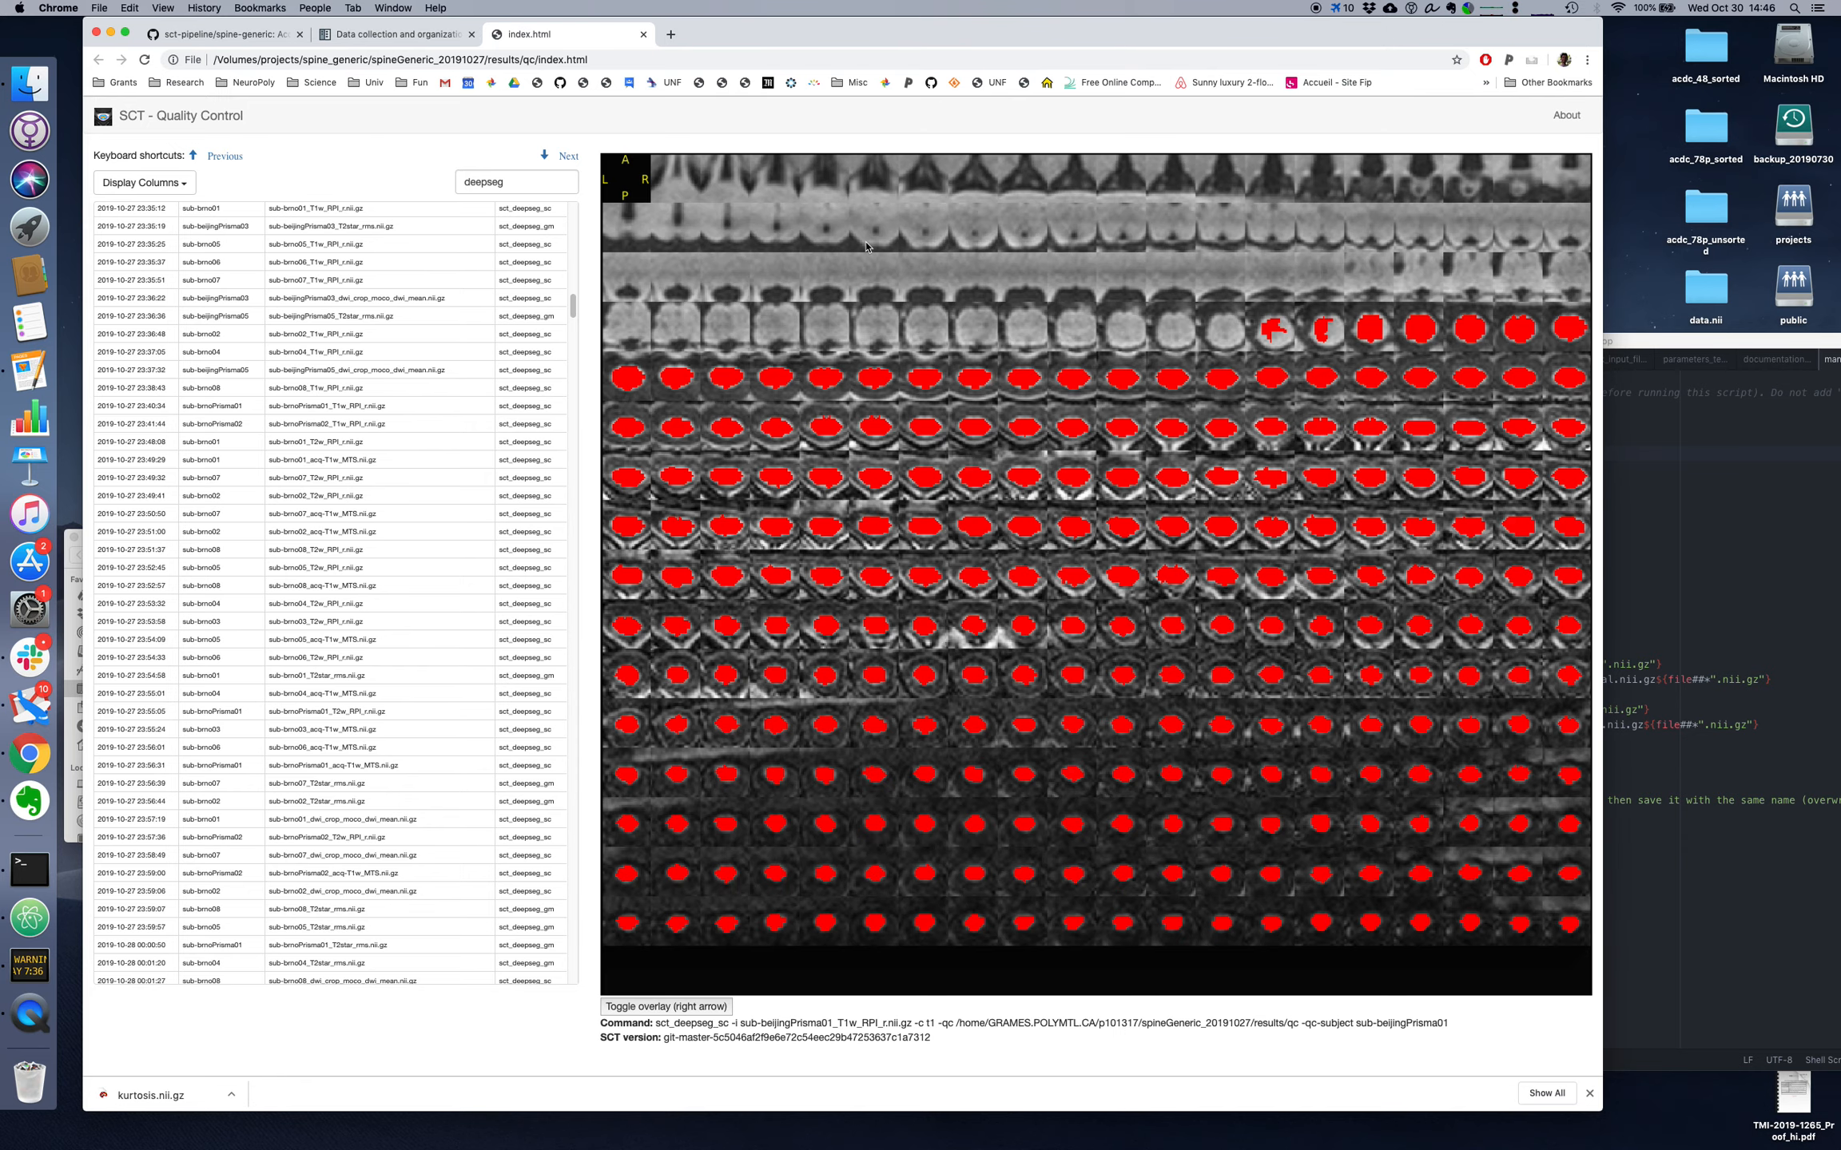
{"action": "key", "text": "Down"}
{"action": "key", "text": "Down"}
{"action": "key", "text": "Down"}
{"action": "key", "text": "Down"}
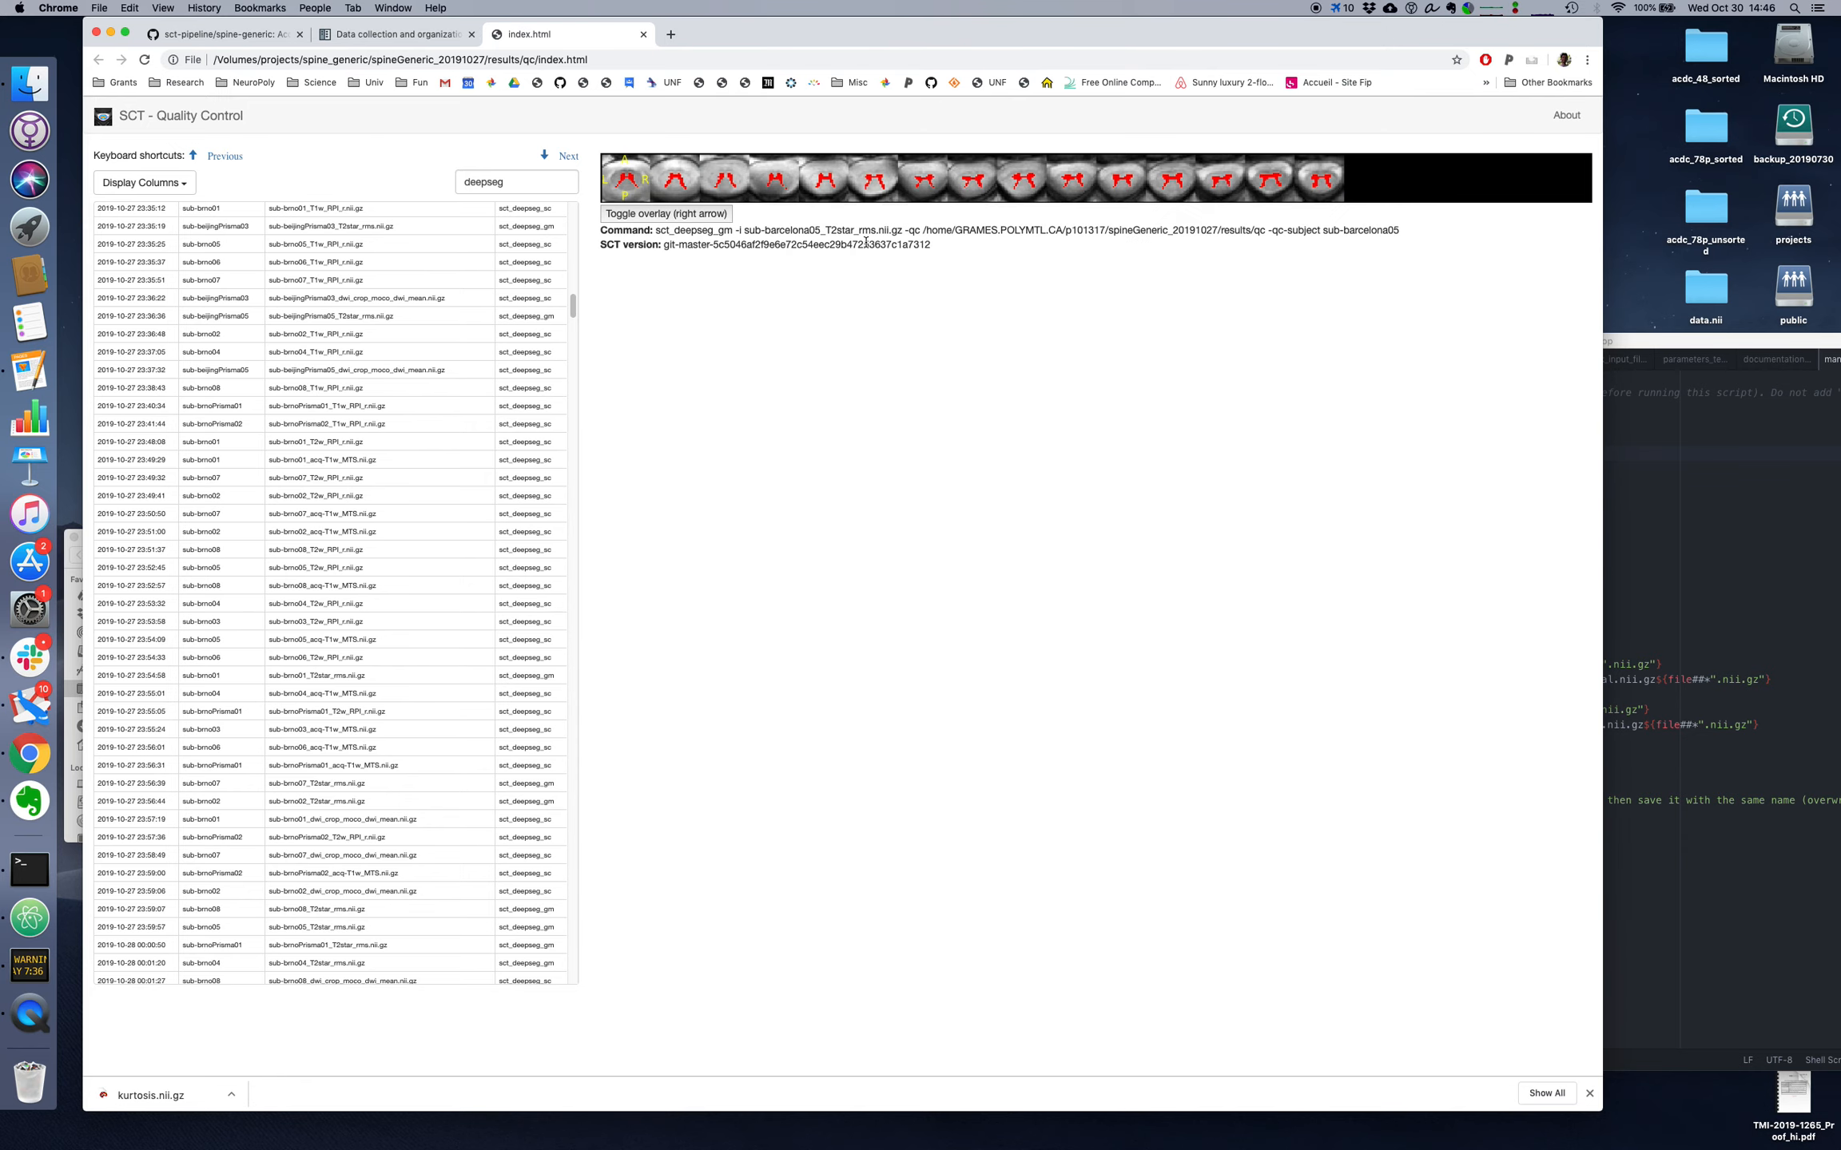
{"action": "key", "text": "Down"}
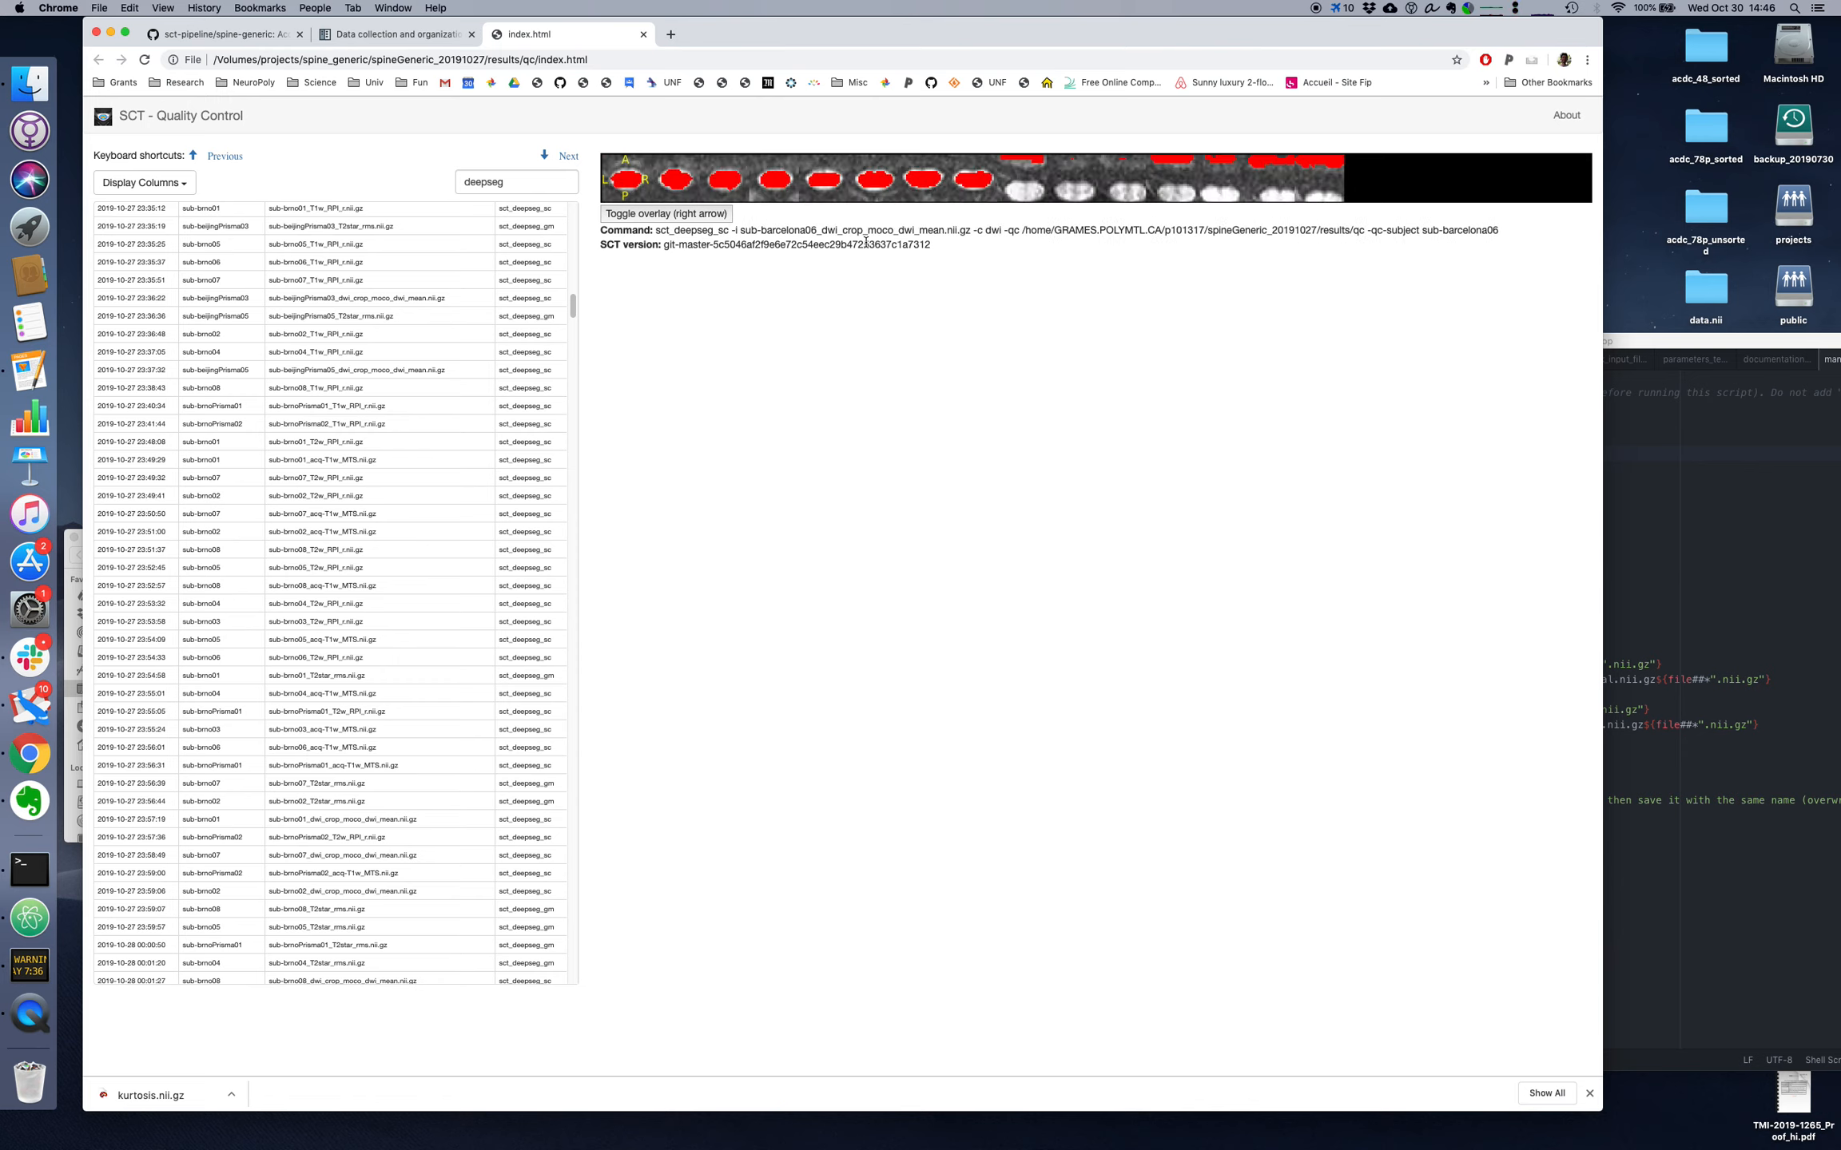
{"action": "key", "text": "Right"}
{"action": "key", "text": "Right"}
Step: Copy sub-barcelona06_dwi_crop_moco_dwi_mean.nii.gz from the report into the FILES array of manual_correction.sh, save it, and reposition the editor to show the full script
{"action": "left_click_drag", "start_coordinate": [739, 230], "coordinate": [971, 230]}
{"action": "left_click_drag", "start_coordinate": [1626, 341], "coordinate": [1606, 336]}
{"action": "key", "text": "Return"}
{"action": "key", "text": "super+v"}
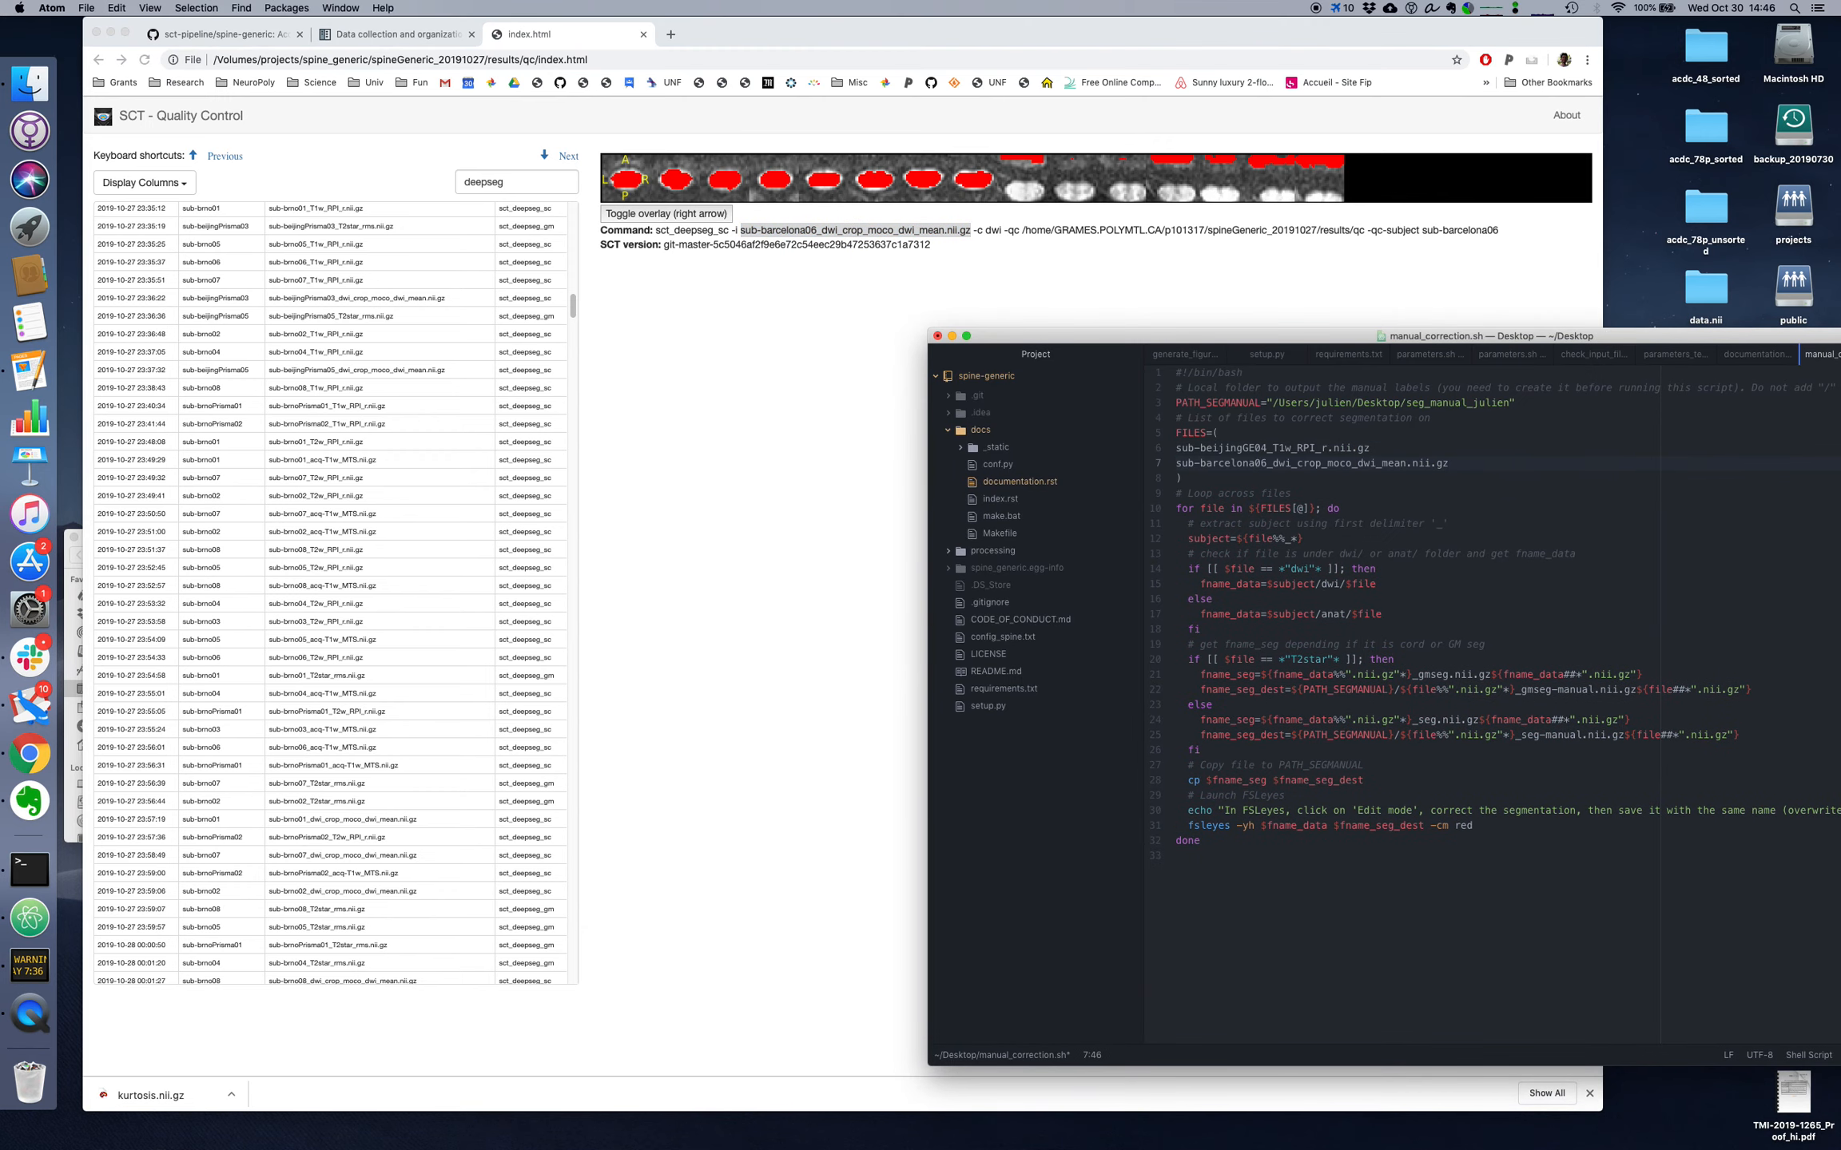
{"action": "left_click_drag", "start_coordinate": [1261, 343], "coordinate": [917, 303]}
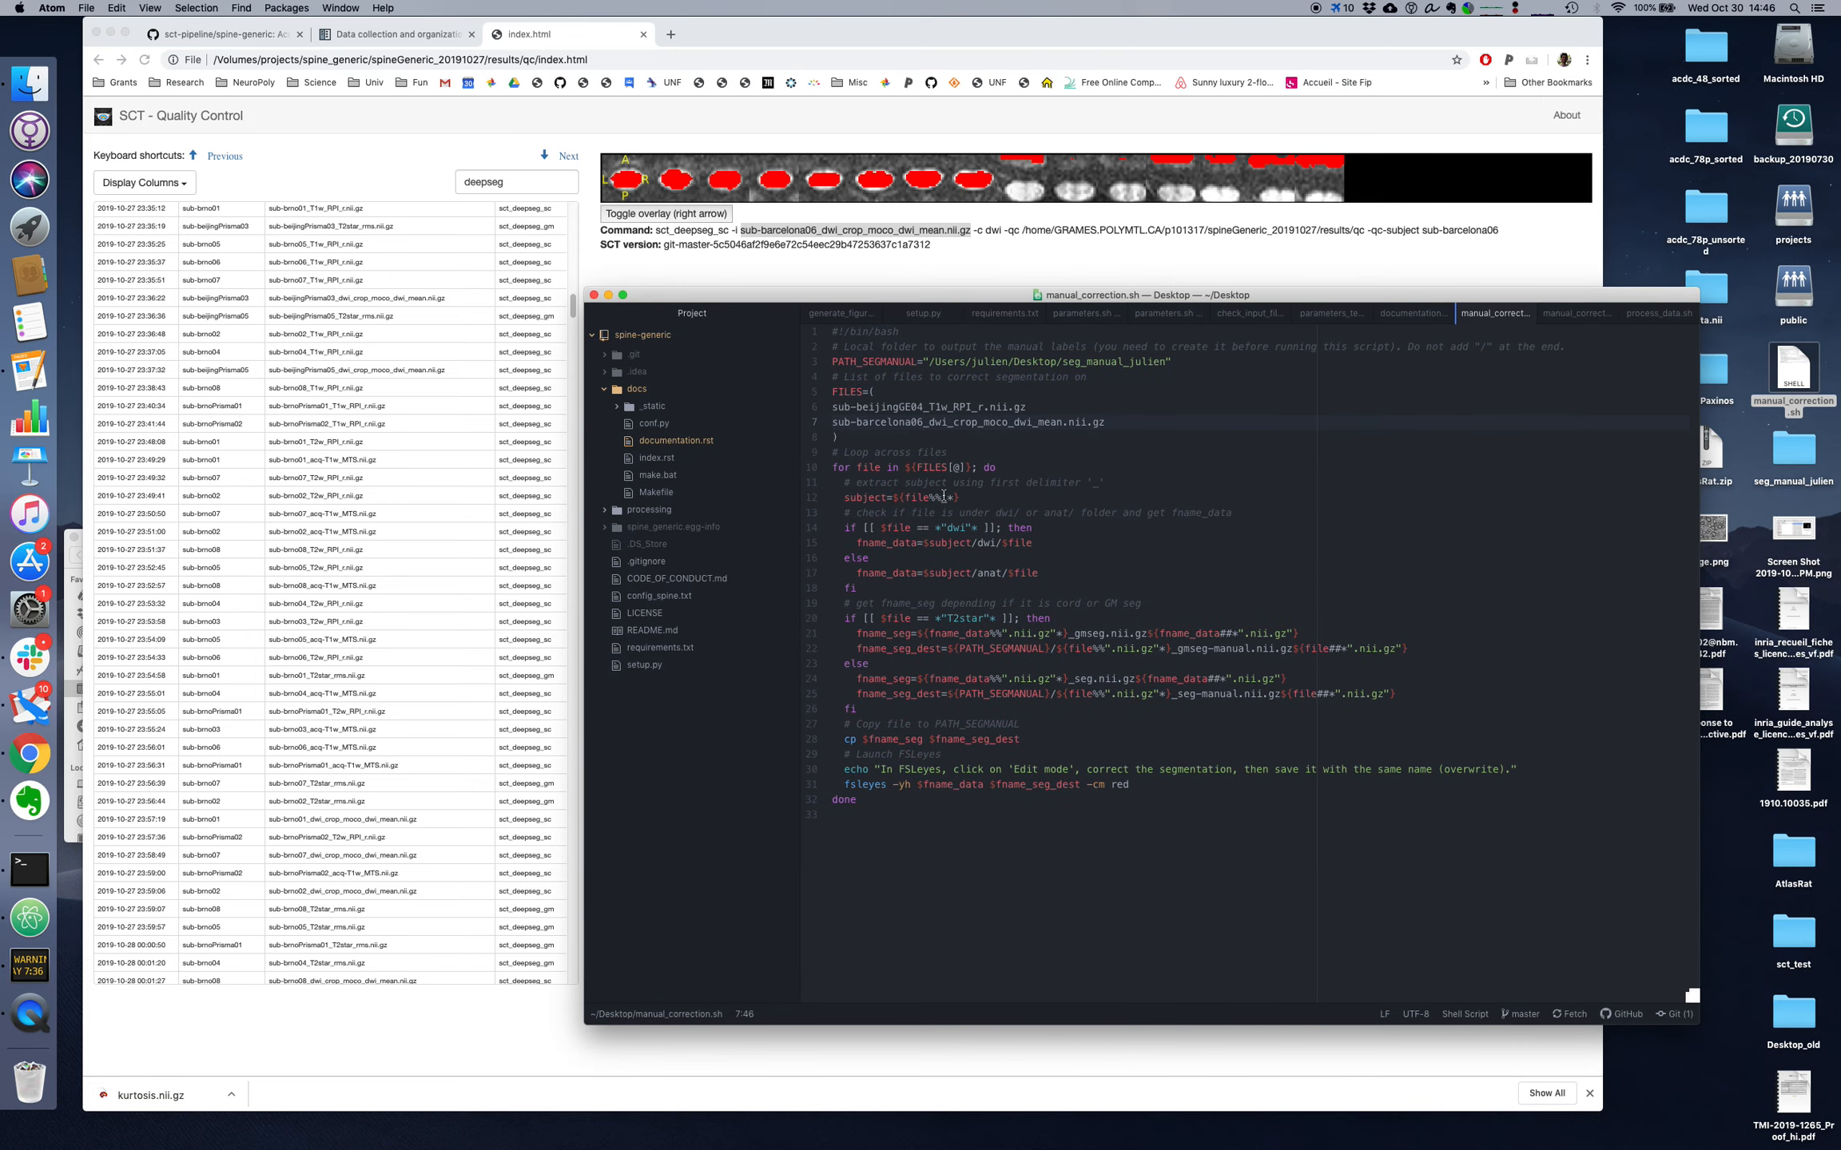
{"action": "mouse_move", "coordinate": [1006, 297]}
{"action": "left_mouse_down"}
{"action": "mouse_move", "coordinate": [939, 294]}
{"action": "mouse_move", "coordinate": [994, 292]}
{"action": "left_mouse_up"}
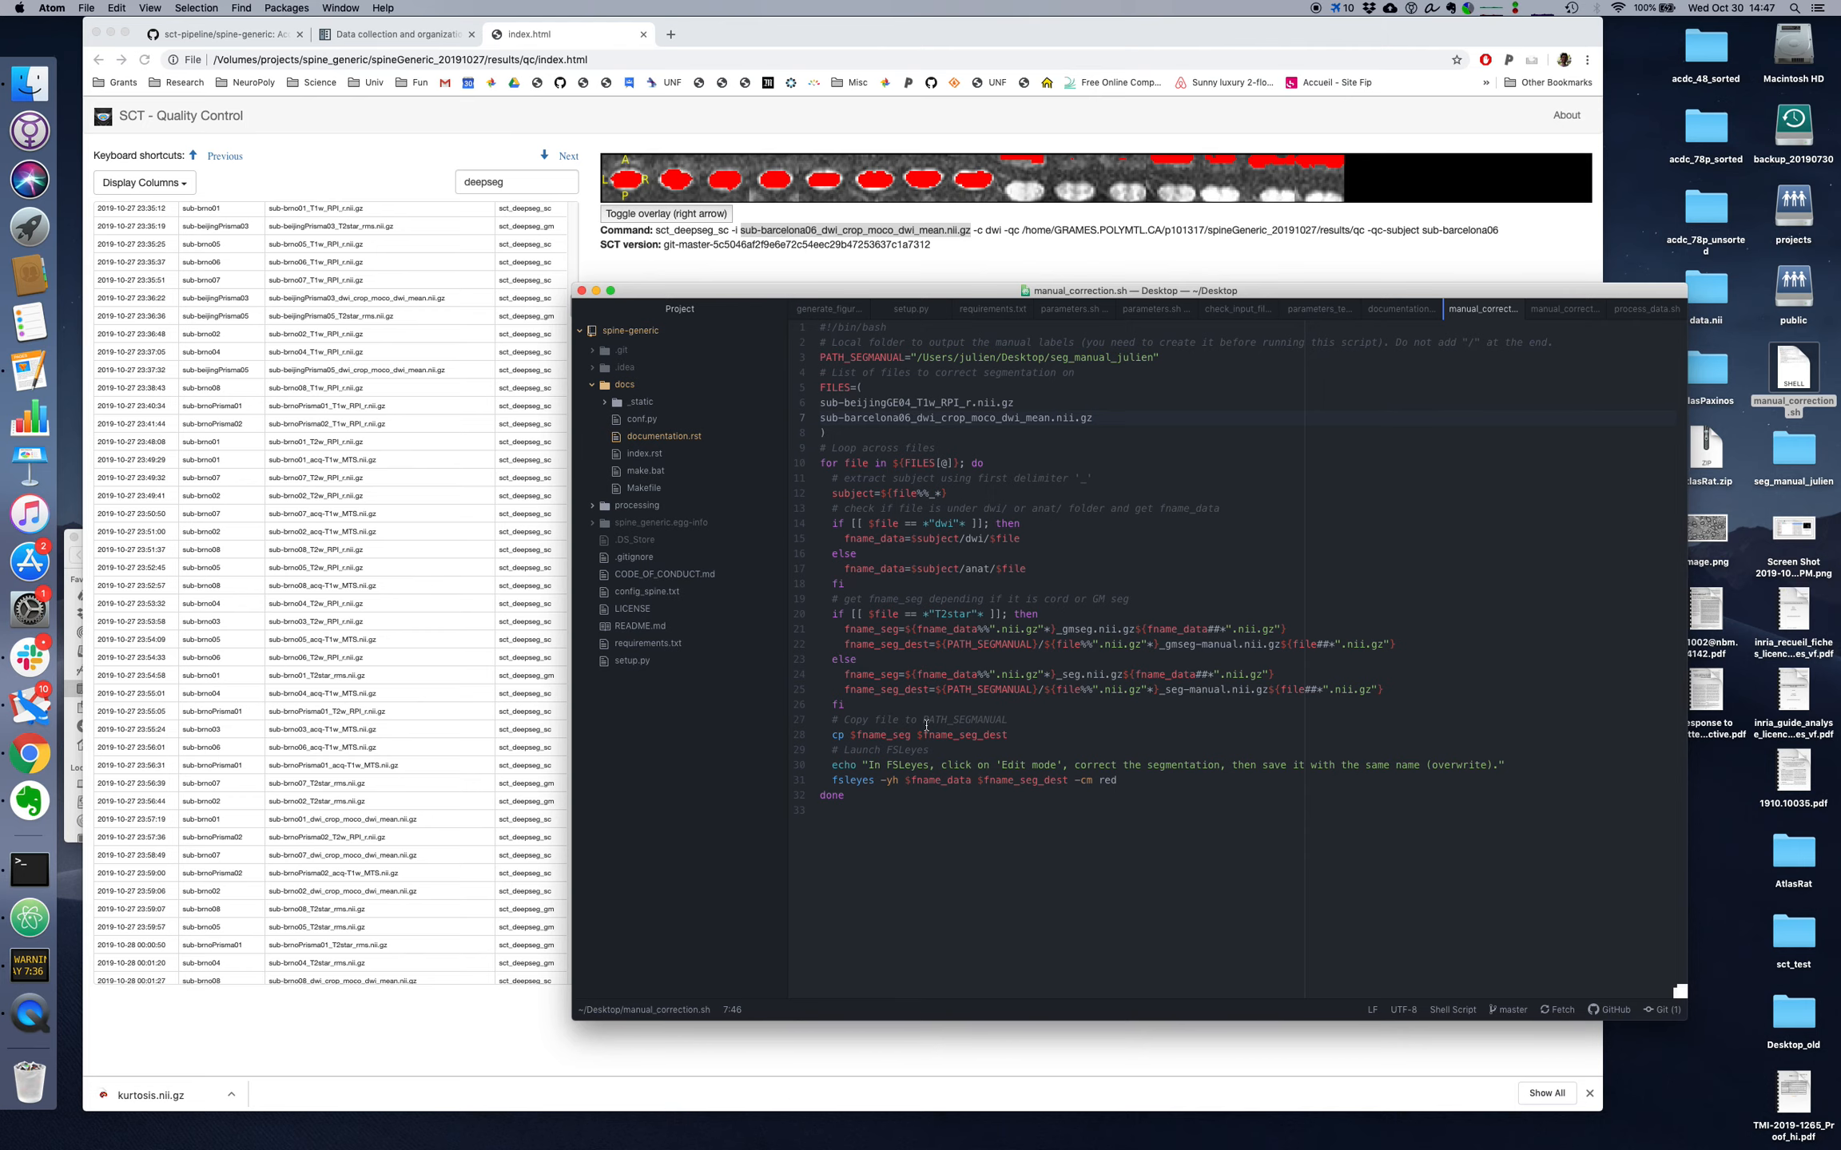
Step: Switch to Terminal and open a new session in the spineGeneric_20191027/results/data folder
{"action": "key", "text": "super+Tab"}
{"action": "key", "text": "super+Tab"}
{"action": "key", "text": "super+Tab"}
{"action": "key", "text": "super+Tab"}
{"action": "key", "text": "super+Tab"}
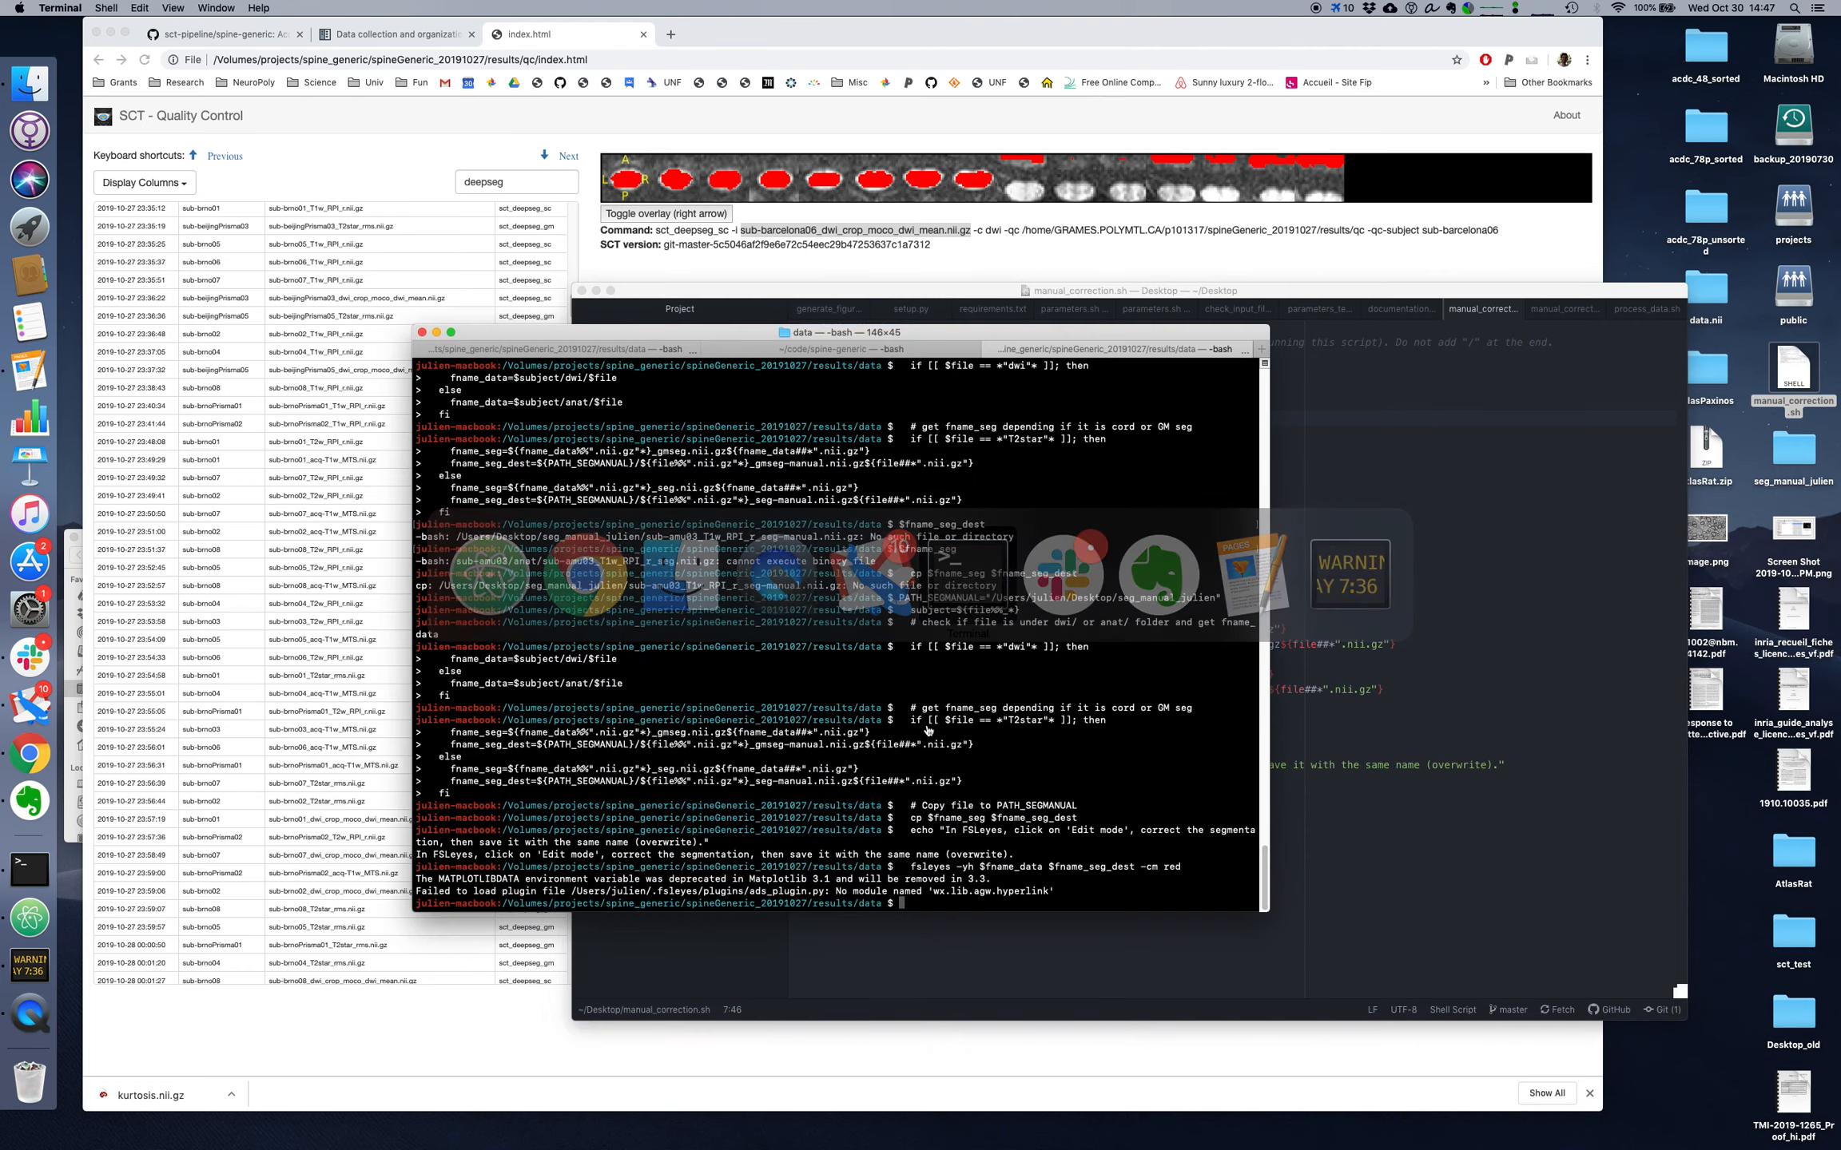
{"action": "key", "text": "Return"}
{"action": "key", "text": "Return"}
{"action": "key", "text": "Return"}
{"action": "key", "text": "Return"}
{"action": "key", "text": "Return"}
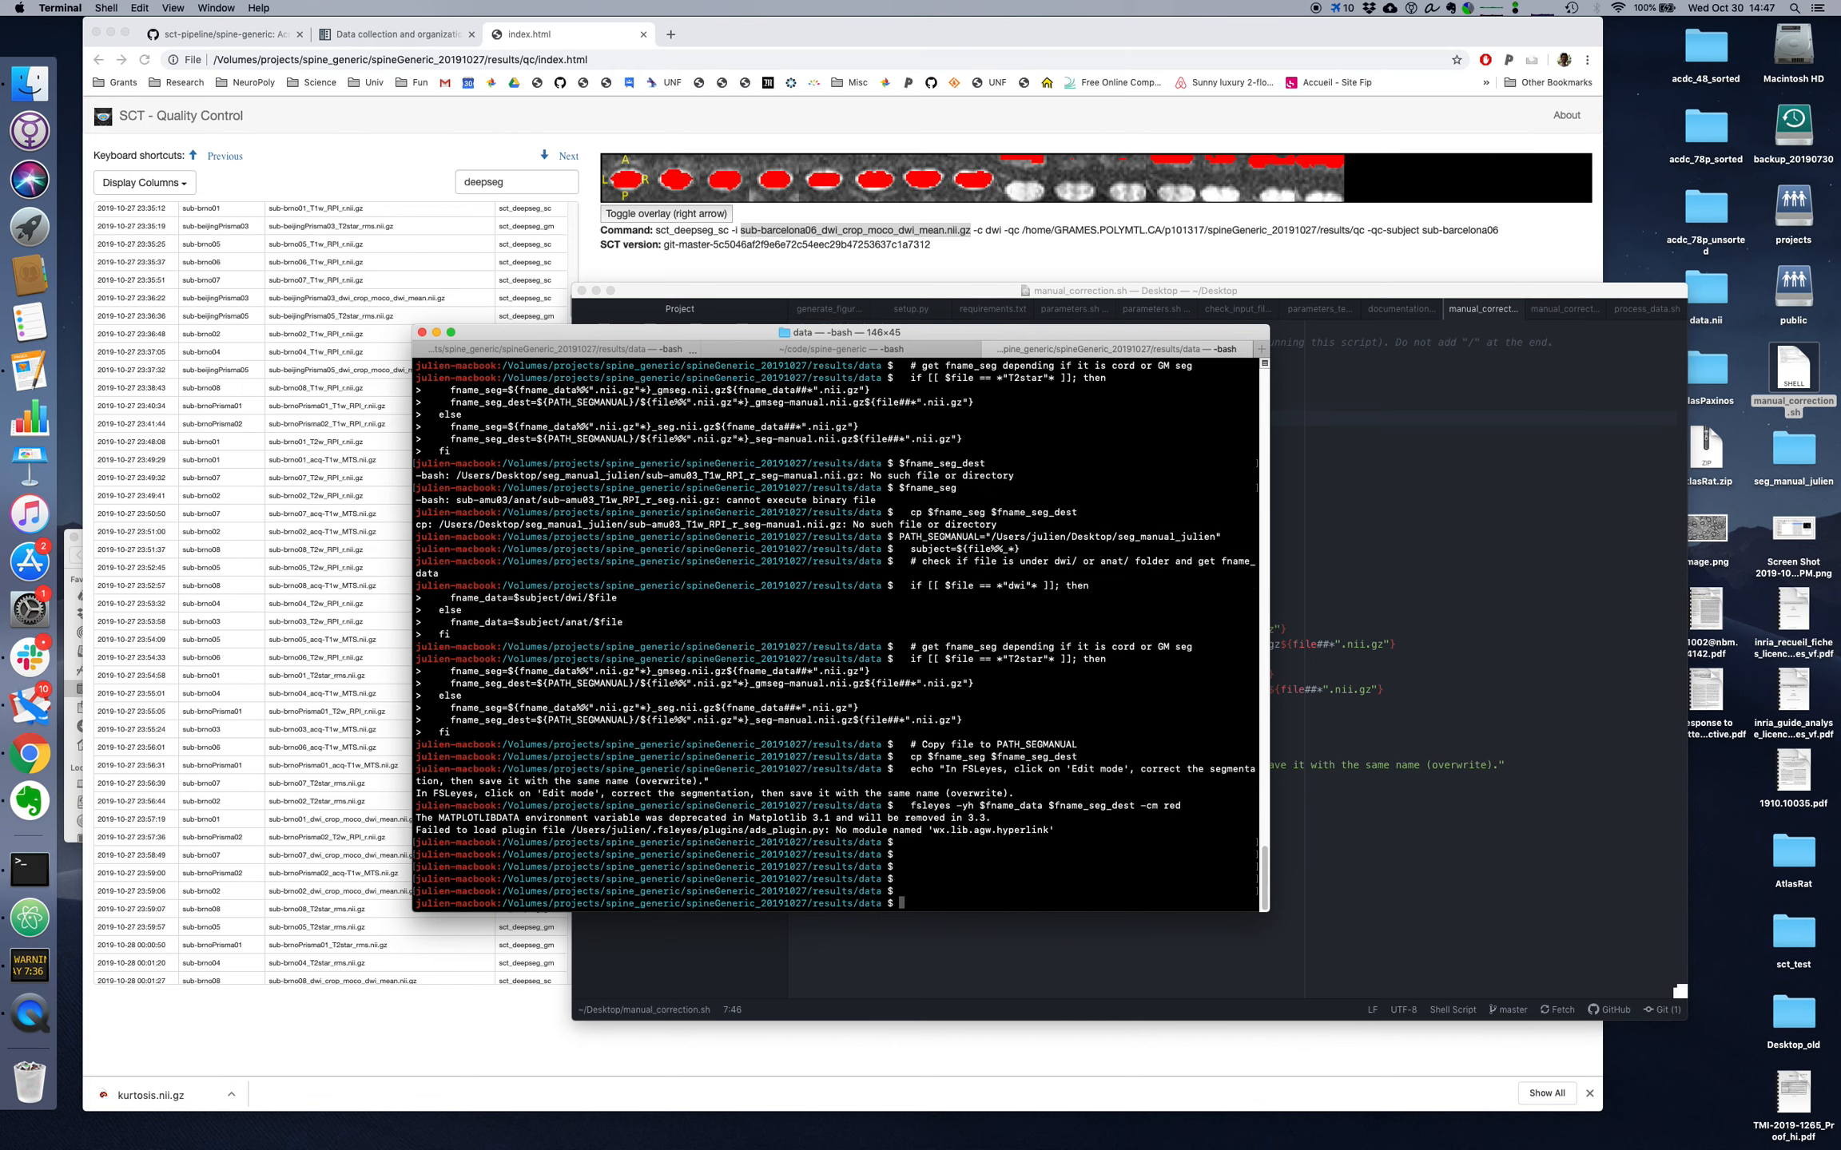
{"action": "key", "text": "super+t"}
{"action": "key", "text": "Return"}
{"action": "key", "text": "Return"}
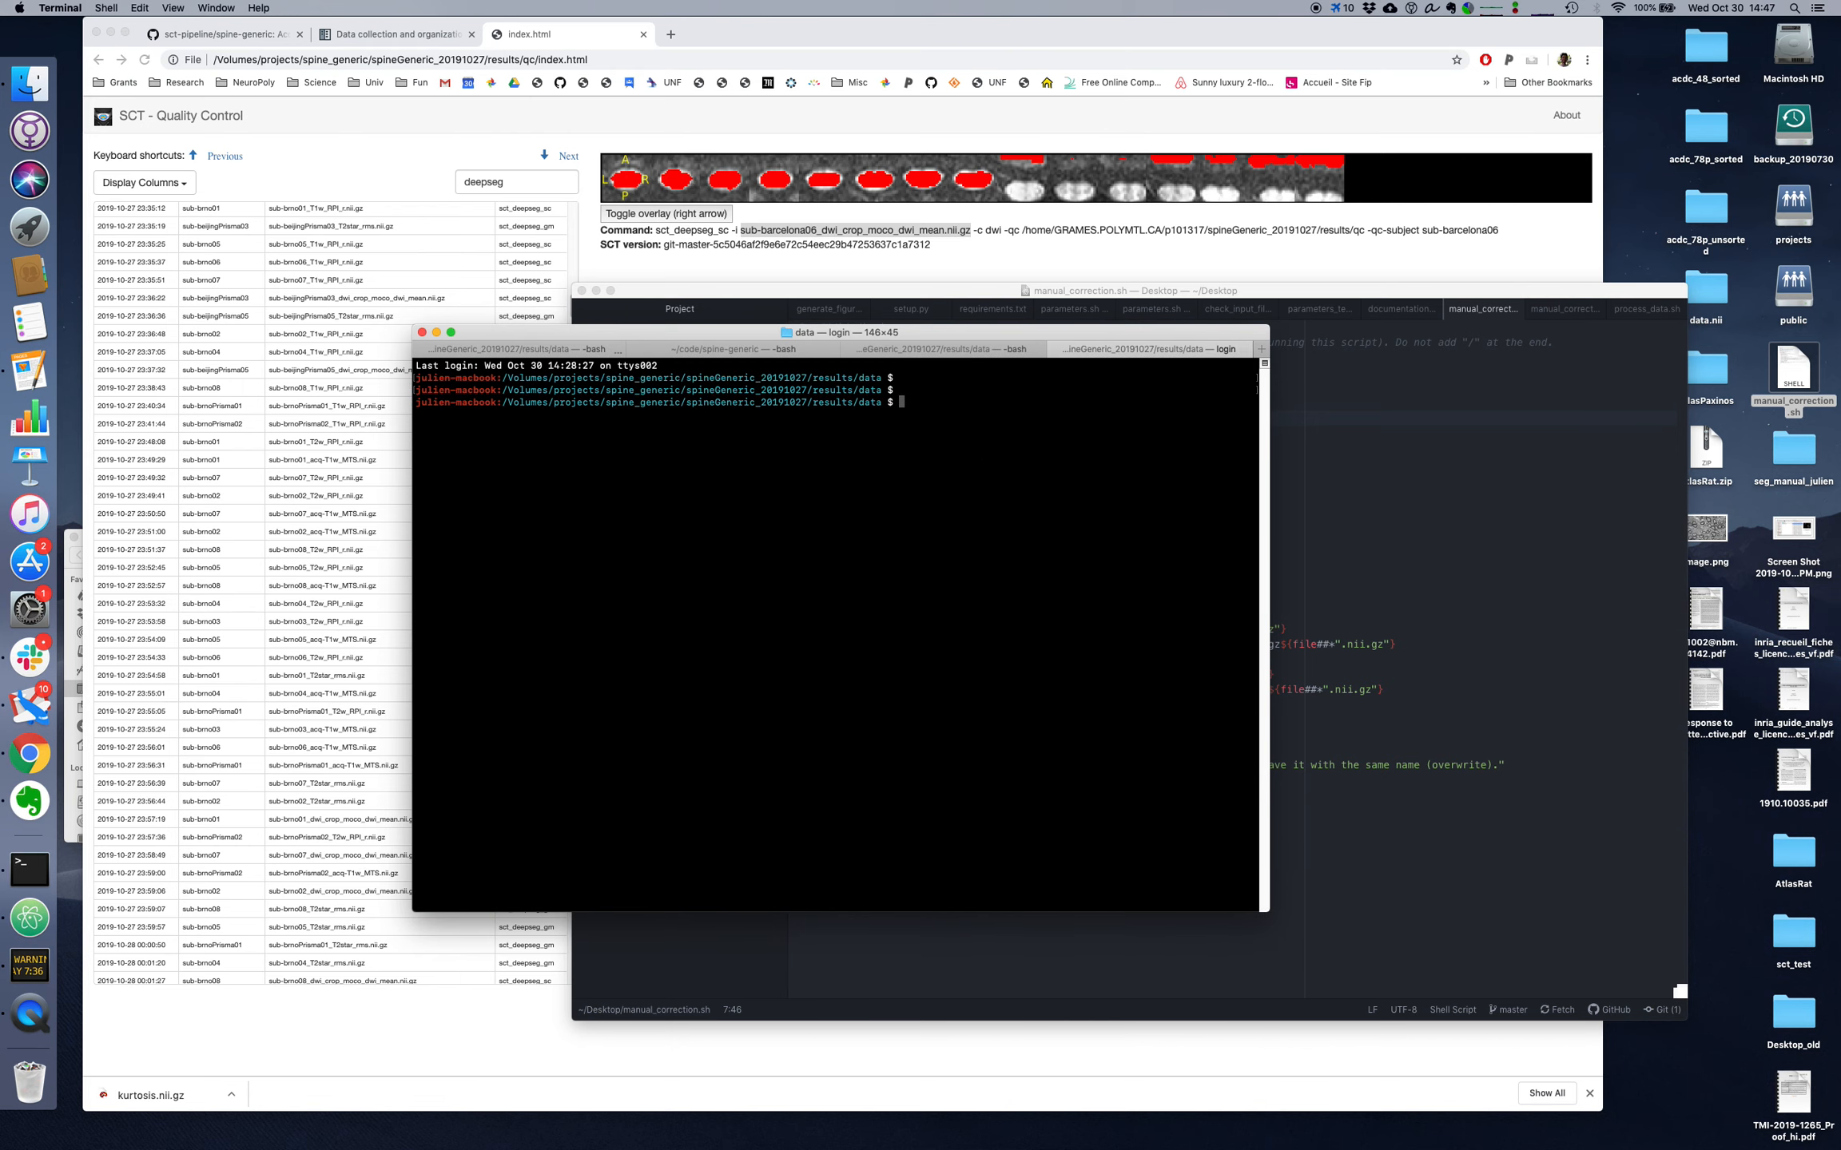
Step: Run manual_correction.sh from ~/Desktop with sh to load the first listed file in FSLeyes
{"action": "left_click_drag", "start_coordinate": [931, 336], "coordinate": [855, 386]}
{"action": "type", "text": "sh "}
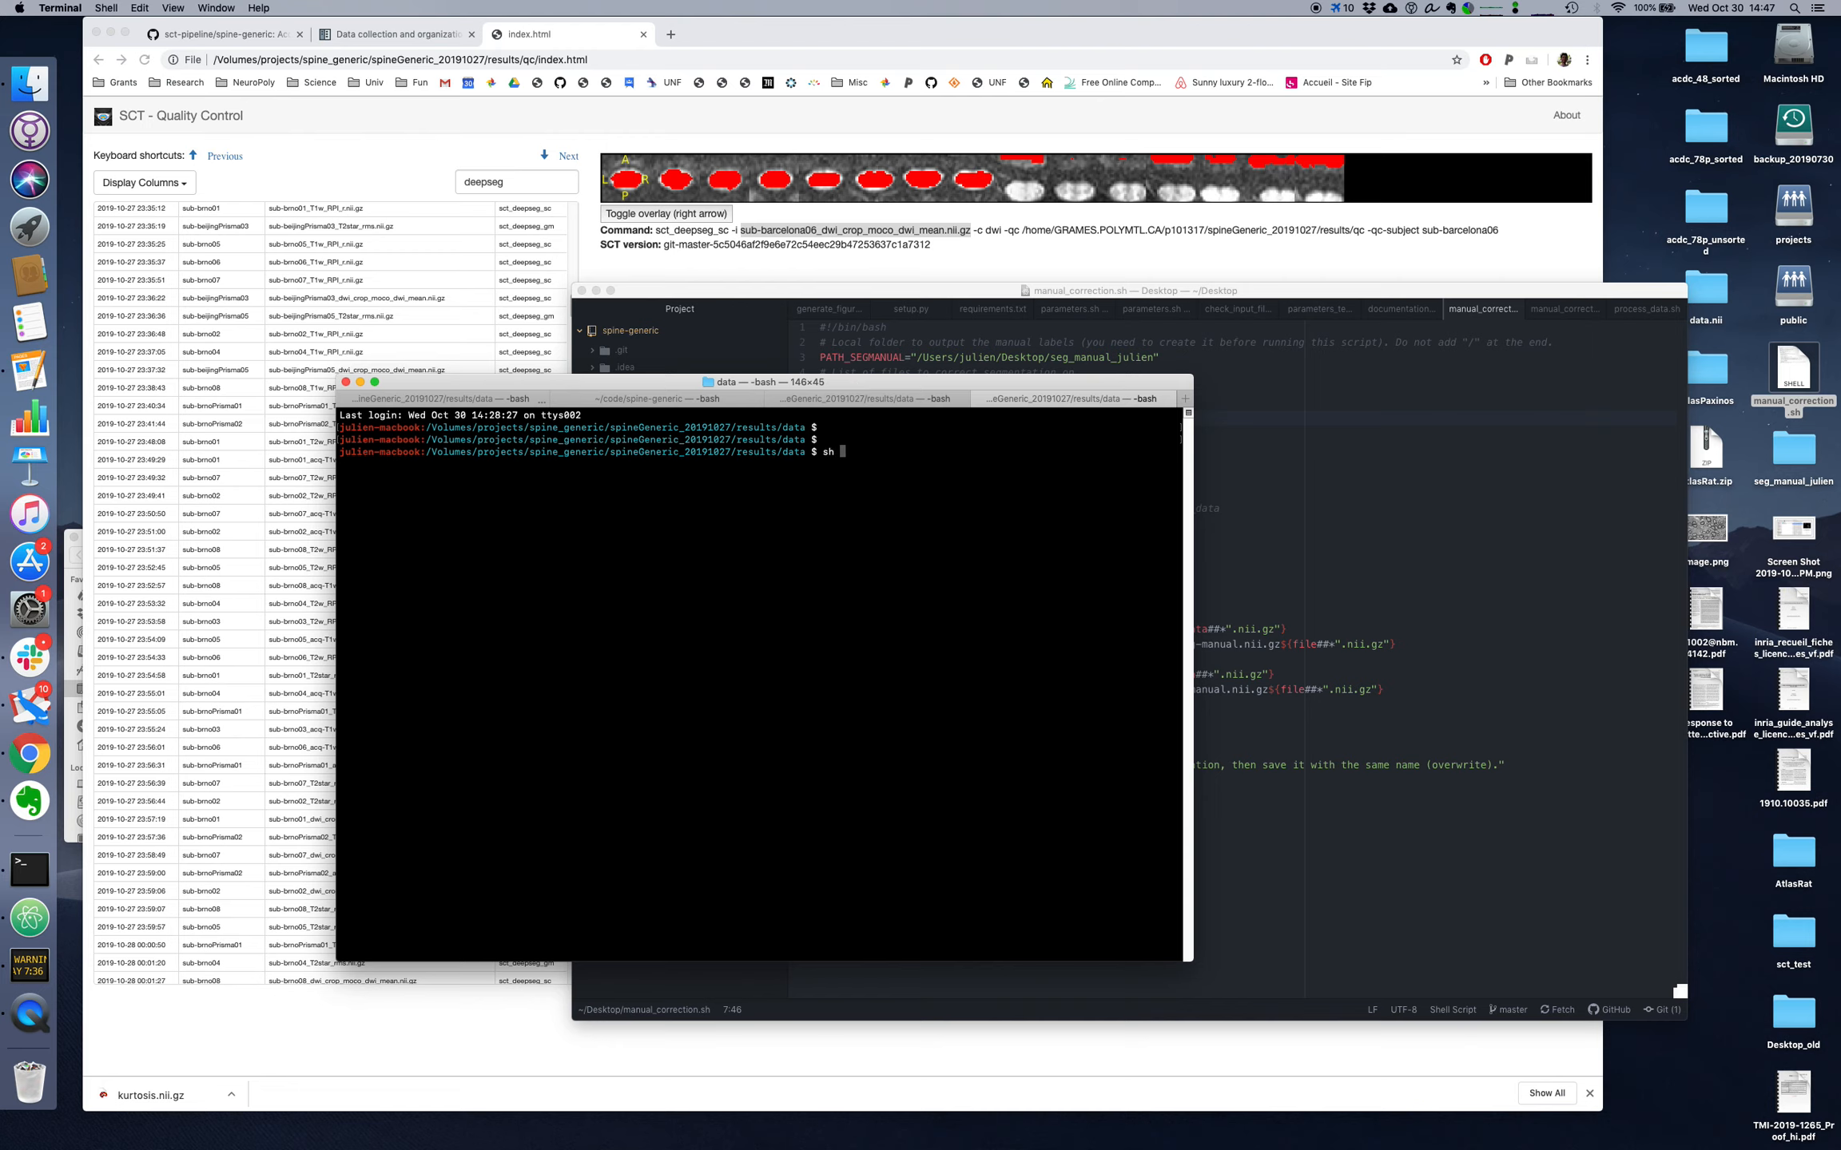
{"action": "type", "text": "~/Desktop/"}
{"action": "key", "text": "Tab"}
{"action": "type", "text": "ma"}
{"action": "key", "text": "BackSpace"}
{"action": "key", "text": "BackSpace"}
{"action": "key", "text": "Return"}
{"action": "type", "text": "ma"}
{"action": "key", "text": "Tab"}
{"action": "key", "text": "Return"}
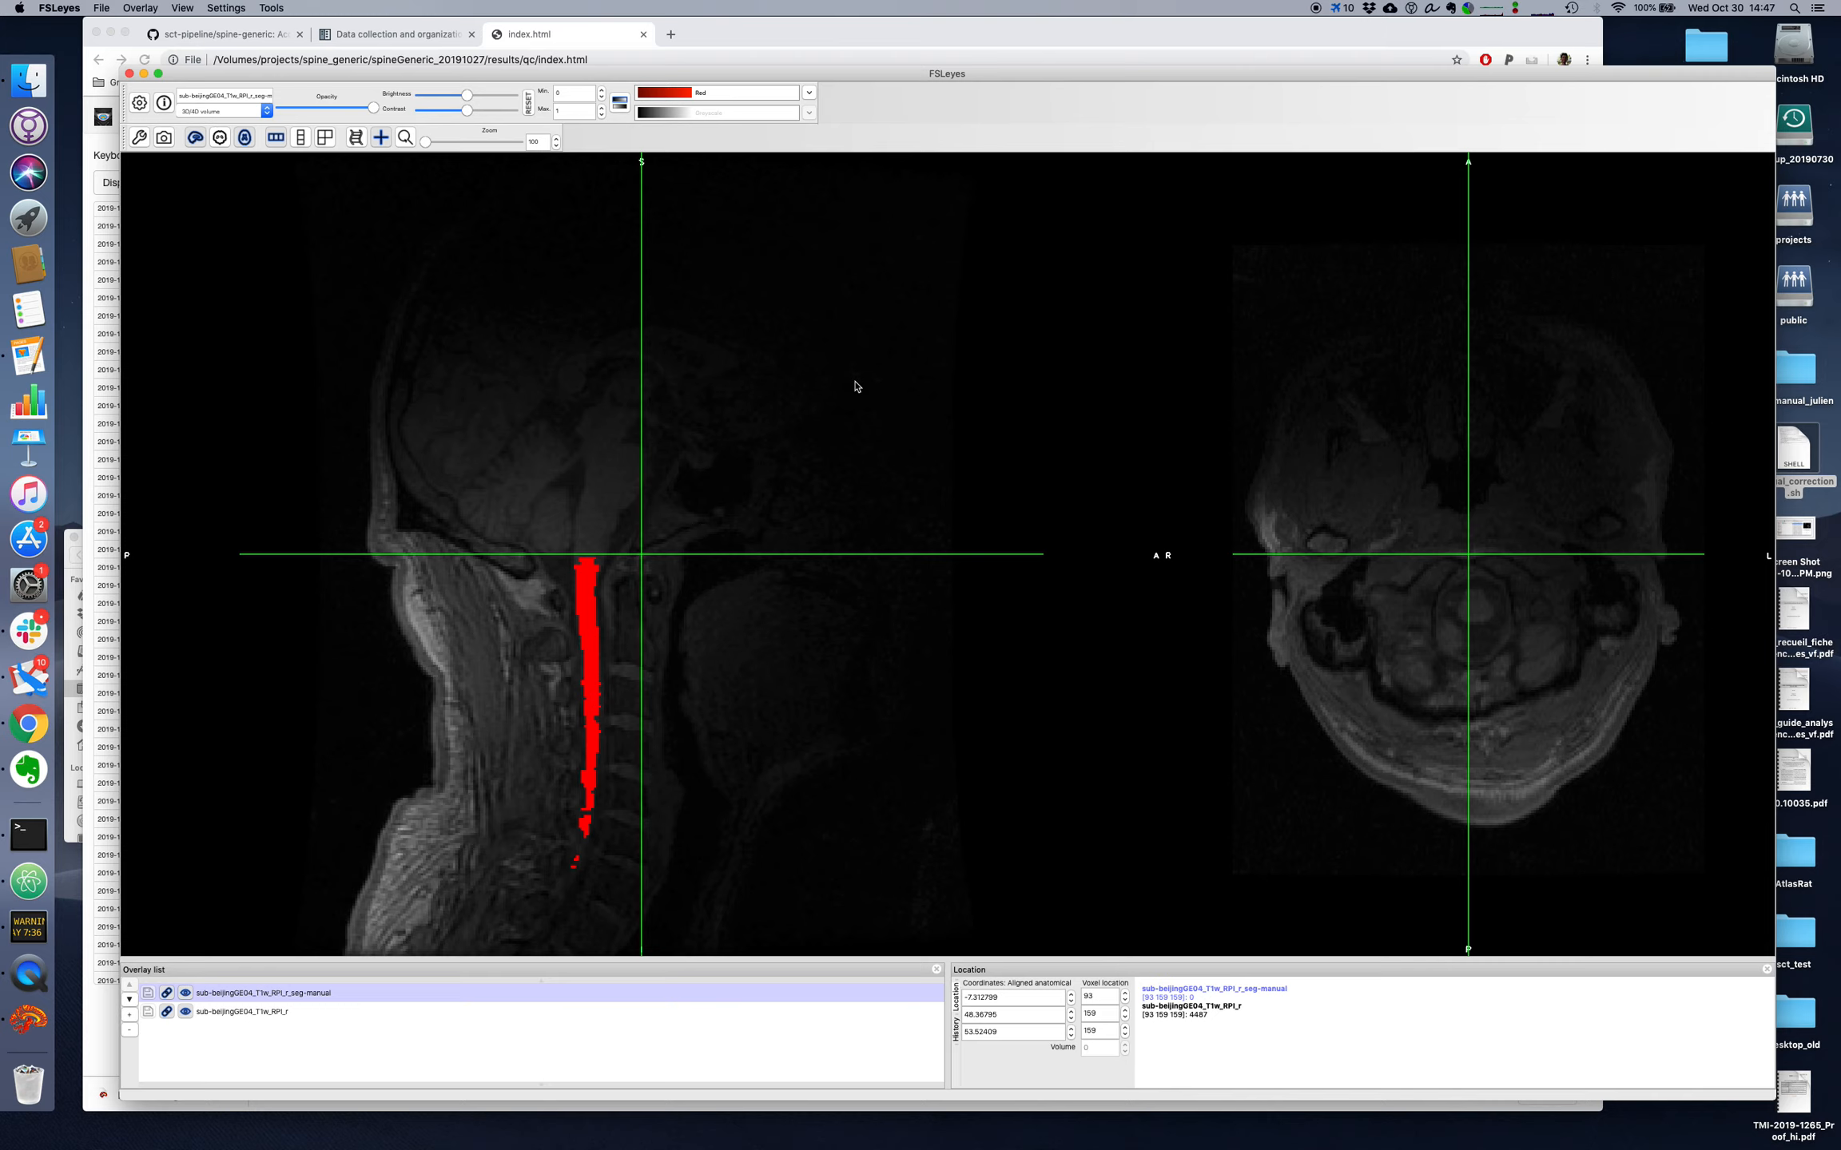
Step: Inspect the segmentation down the spinal cord in the sagittal view and a magnified axial view, toggling the overlay
{"action": "left_click", "coordinate": [604, 590]}
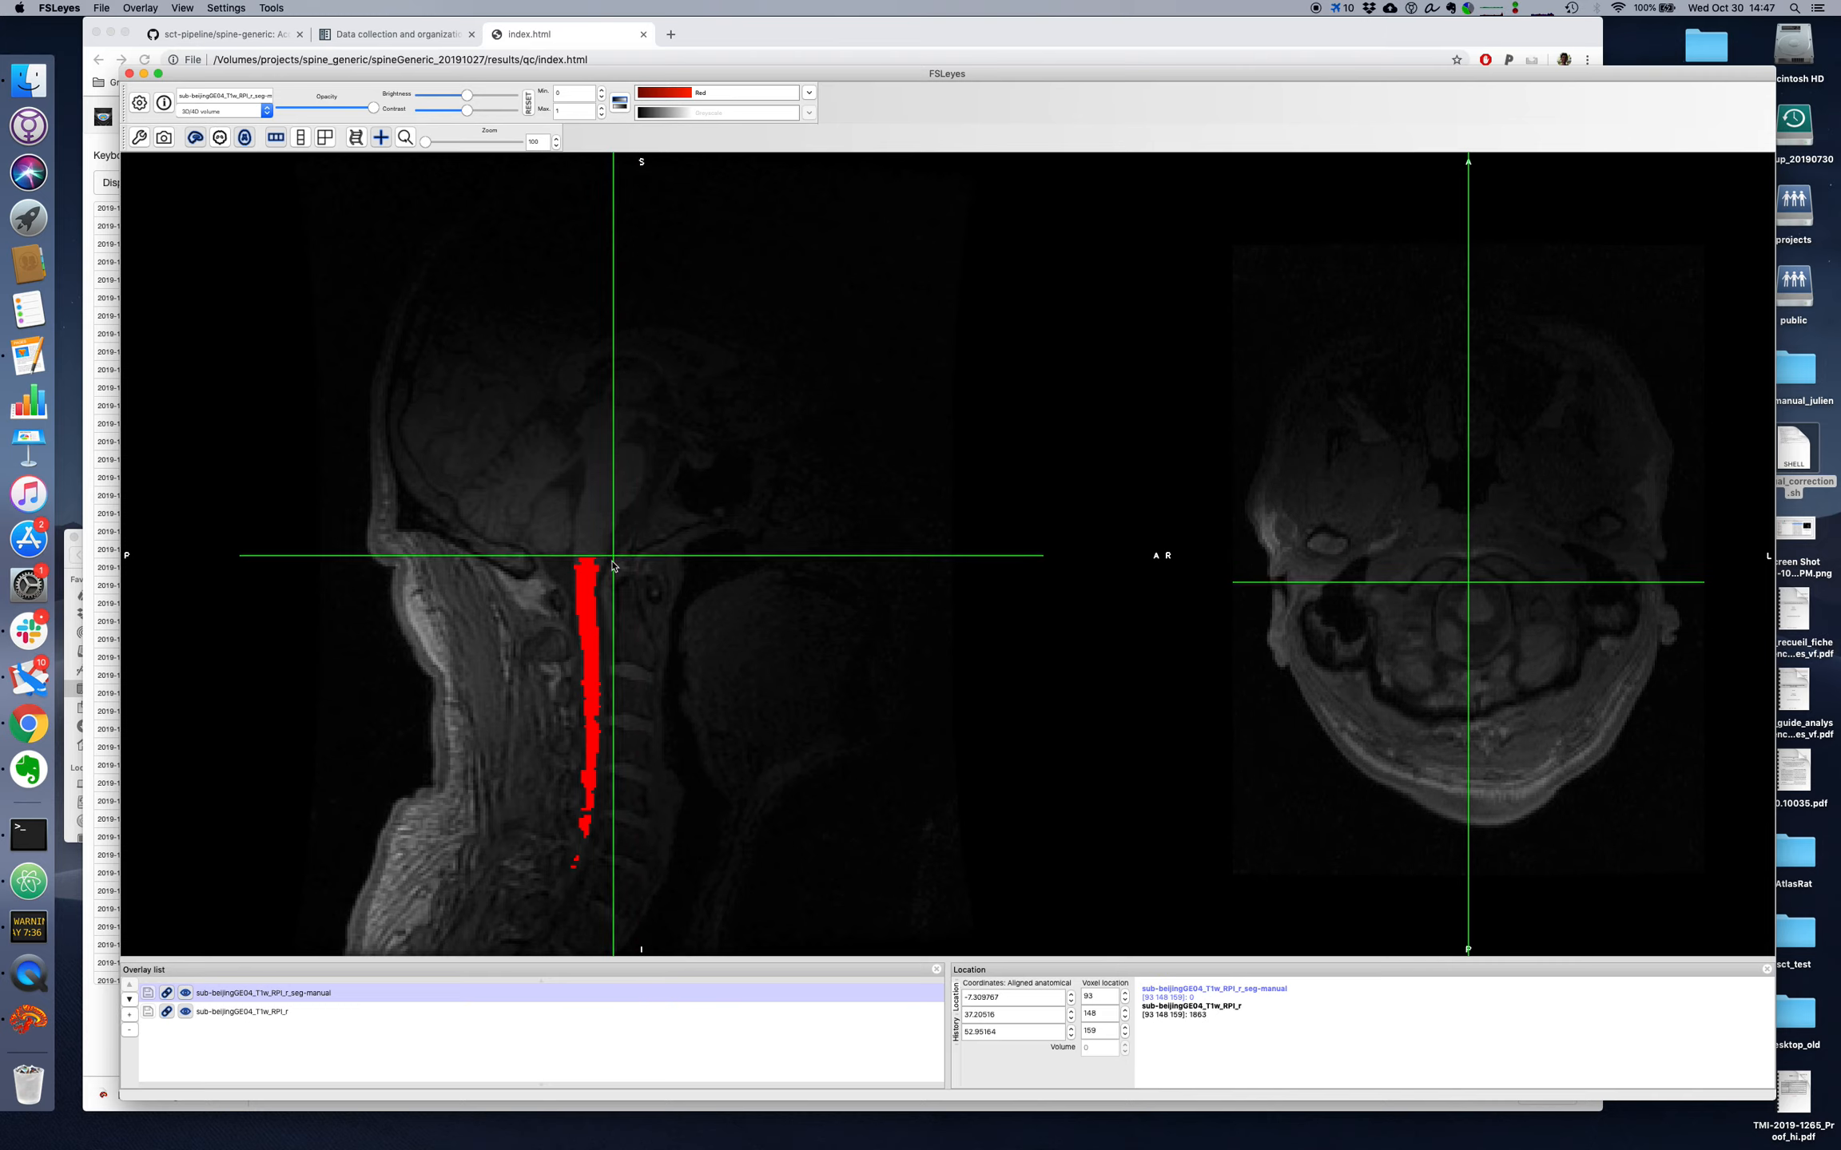
{"action": "left_click_drag", "start_coordinate": [1397, 537], "coordinate": [1523, 649]}
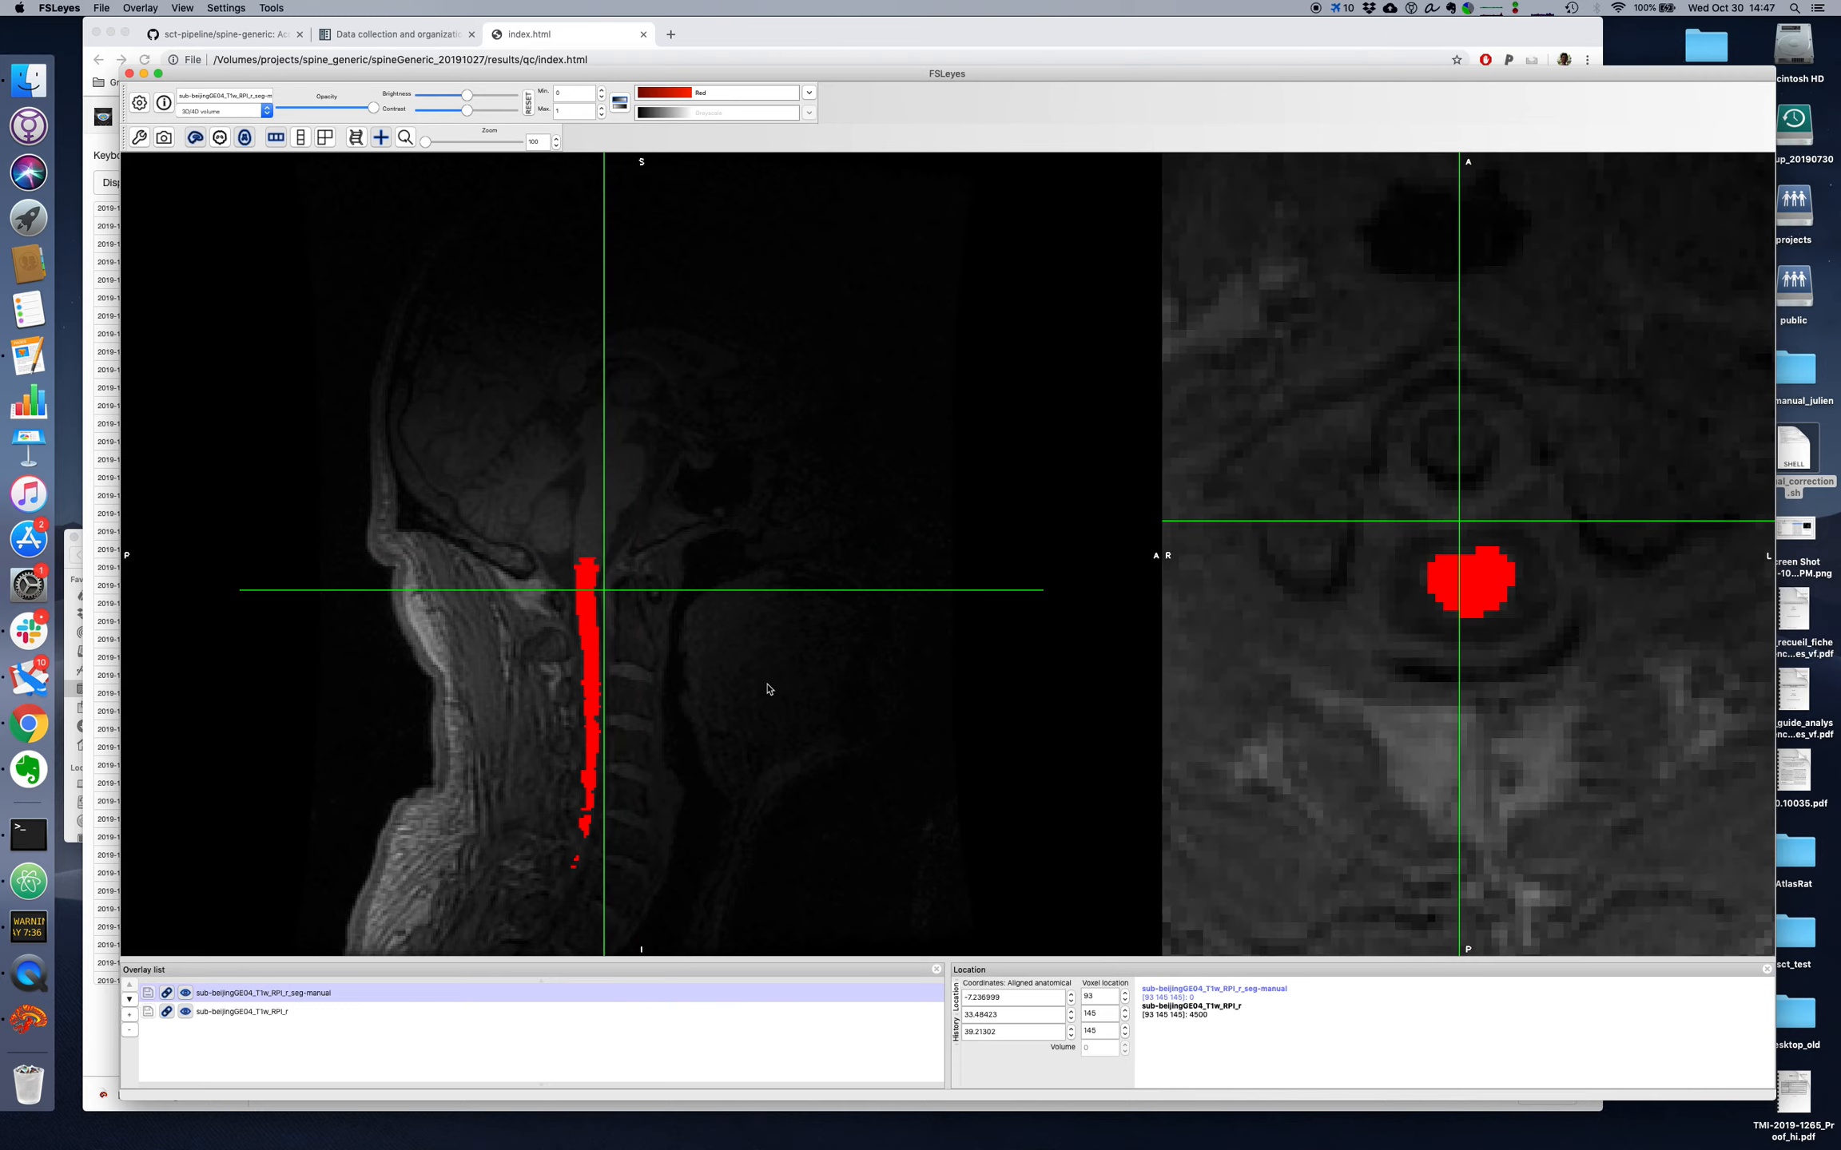
{"action": "left_click", "coordinate": [601, 632]}
{"action": "left_click_drag", "start_coordinate": [601, 635], "coordinate": [601, 724]}
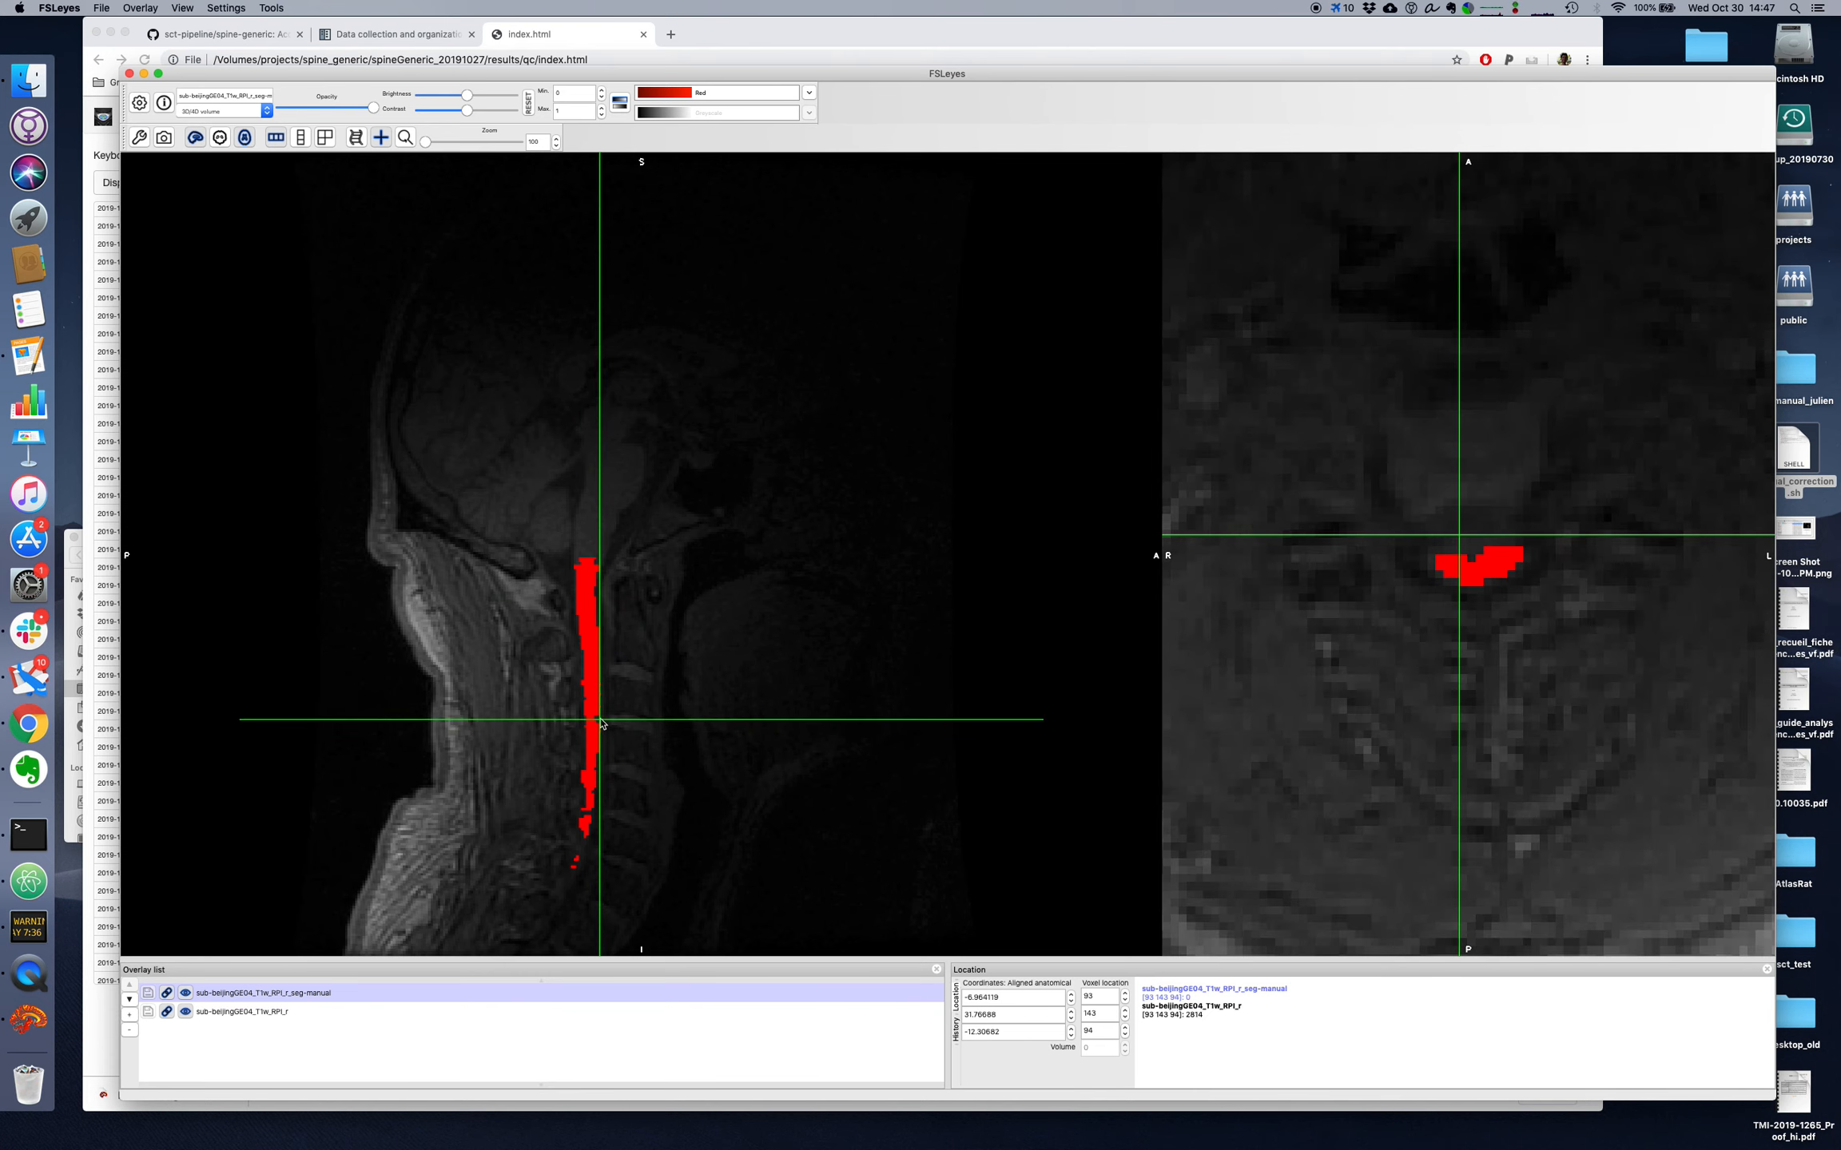
{"action": "key", "text": "super+f"}
{"action": "key", "text": "super+f"}
Step: Set the maximum display intensity of sub-beijingGE04_T1w_RPI_r to 10000
{"action": "left_click", "coordinate": [416, 1012]}
{"action": "double_click", "coordinate": [580, 110]}
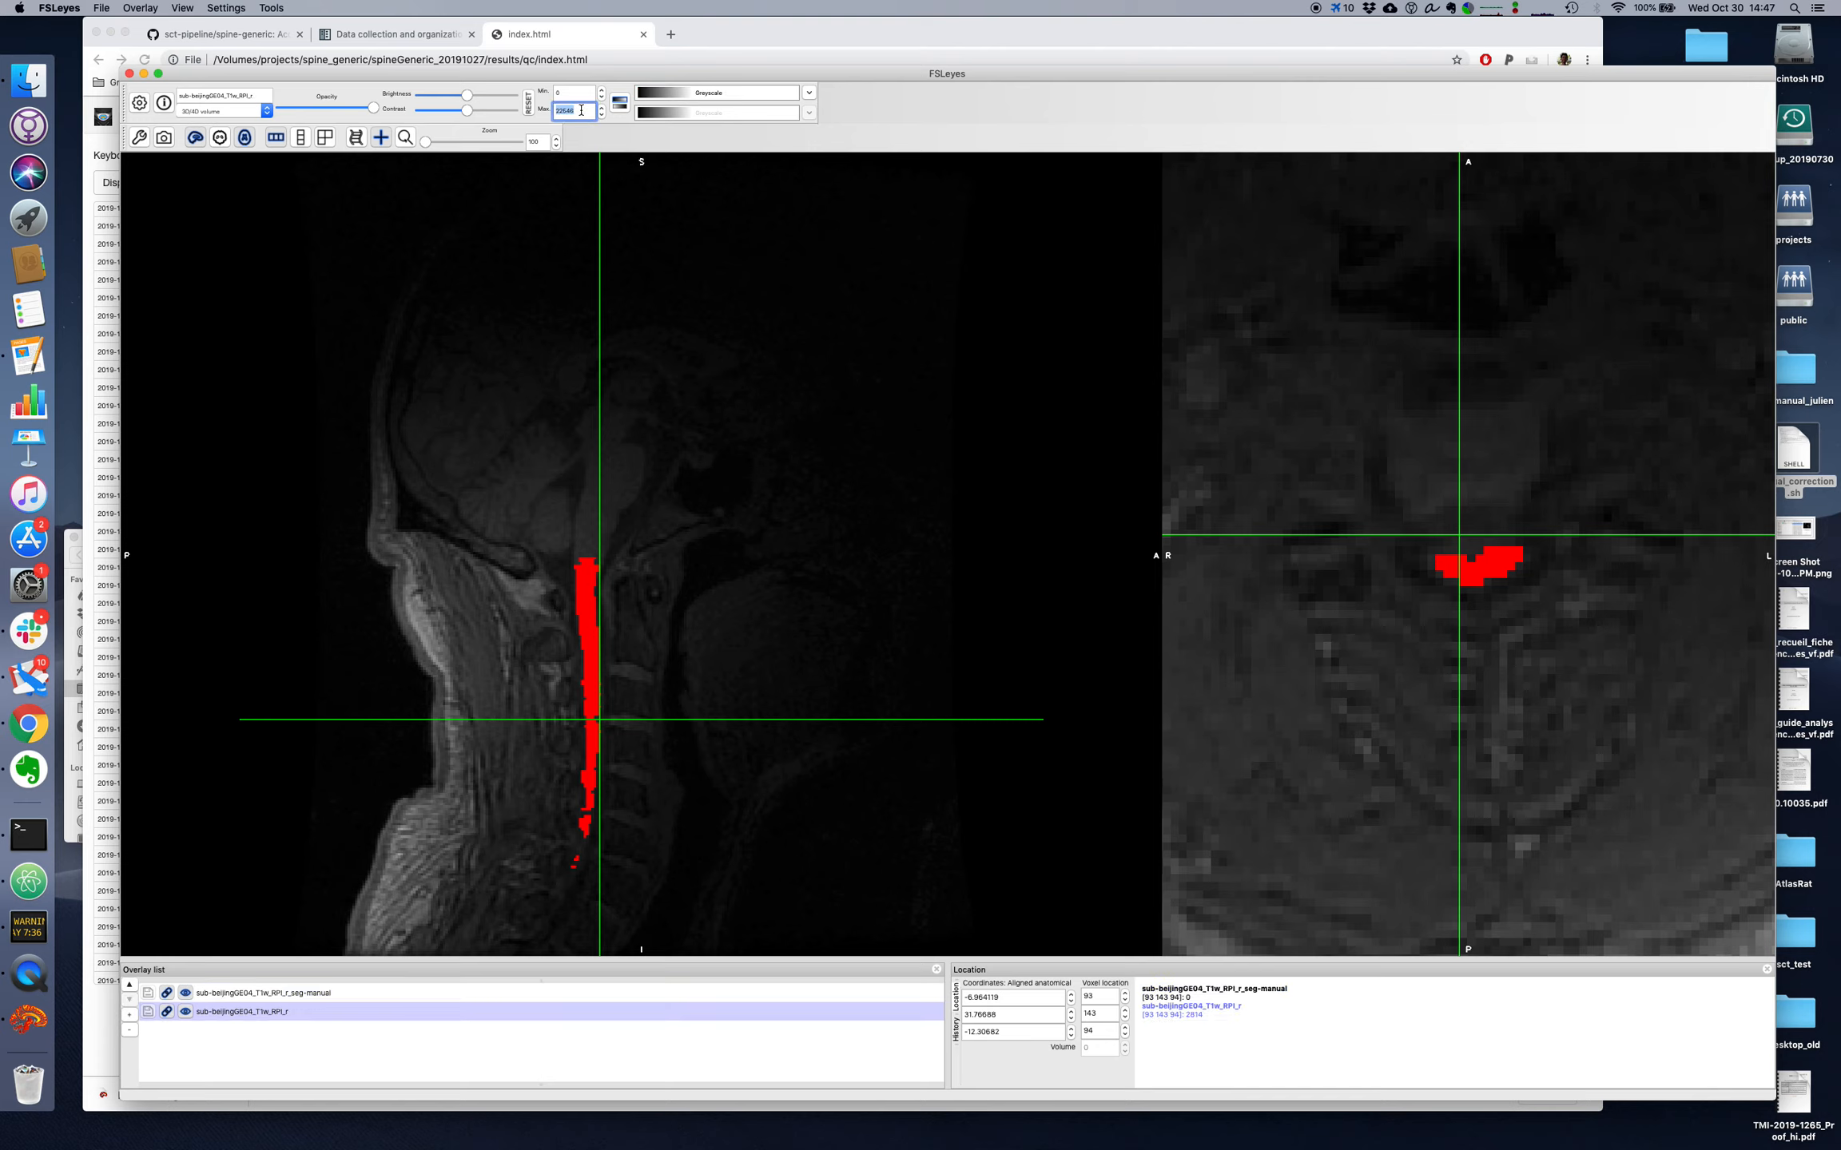
{"action": "type", "text": "10000"}
{"action": "key", "text": "Return"}
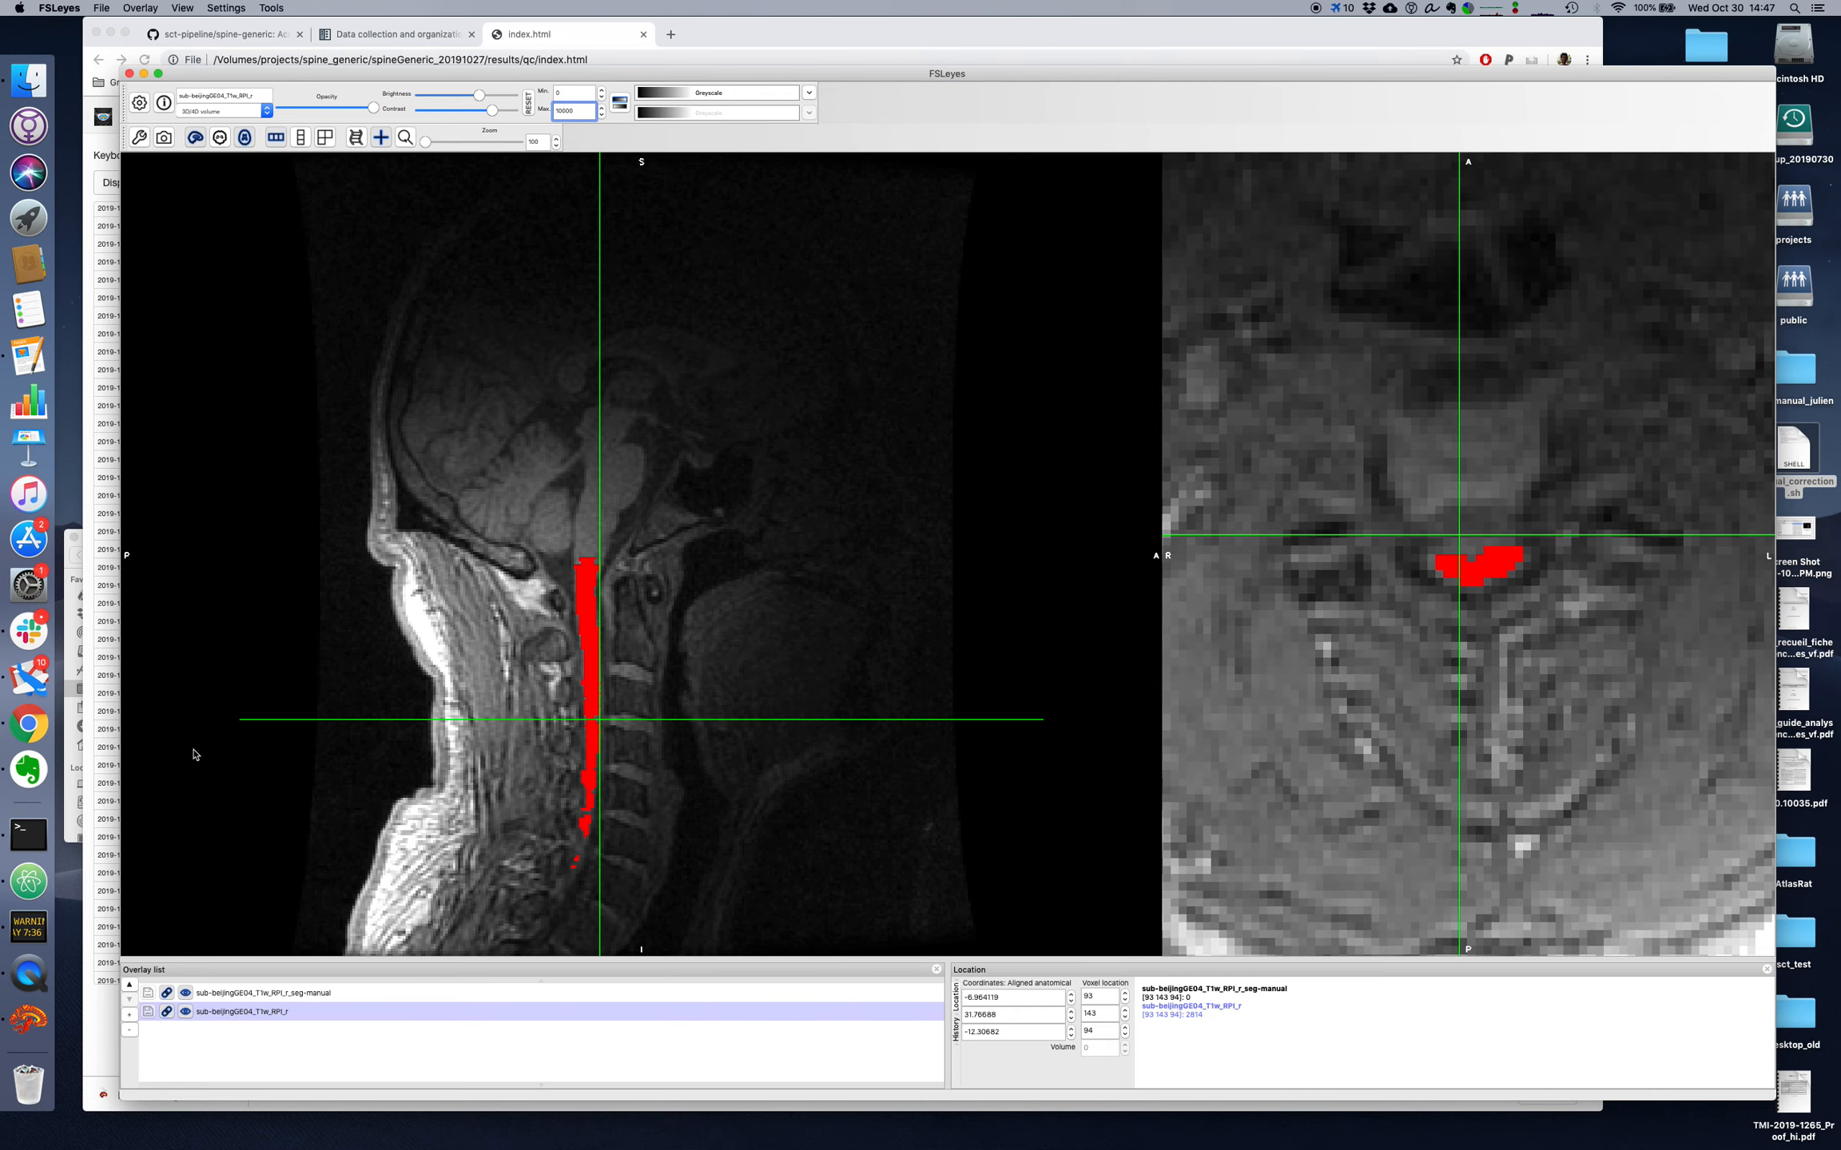
Step: Toggle the anatomical image, then the sub-beijingGE04_T1w_RPI_r_seg-manual overlay, on and off to compare the segmentation with the cord
{"action": "key", "text": "super+f"}
{"action": "key", "text": "super+f"}
{"action": "key", "text": "super+f"}
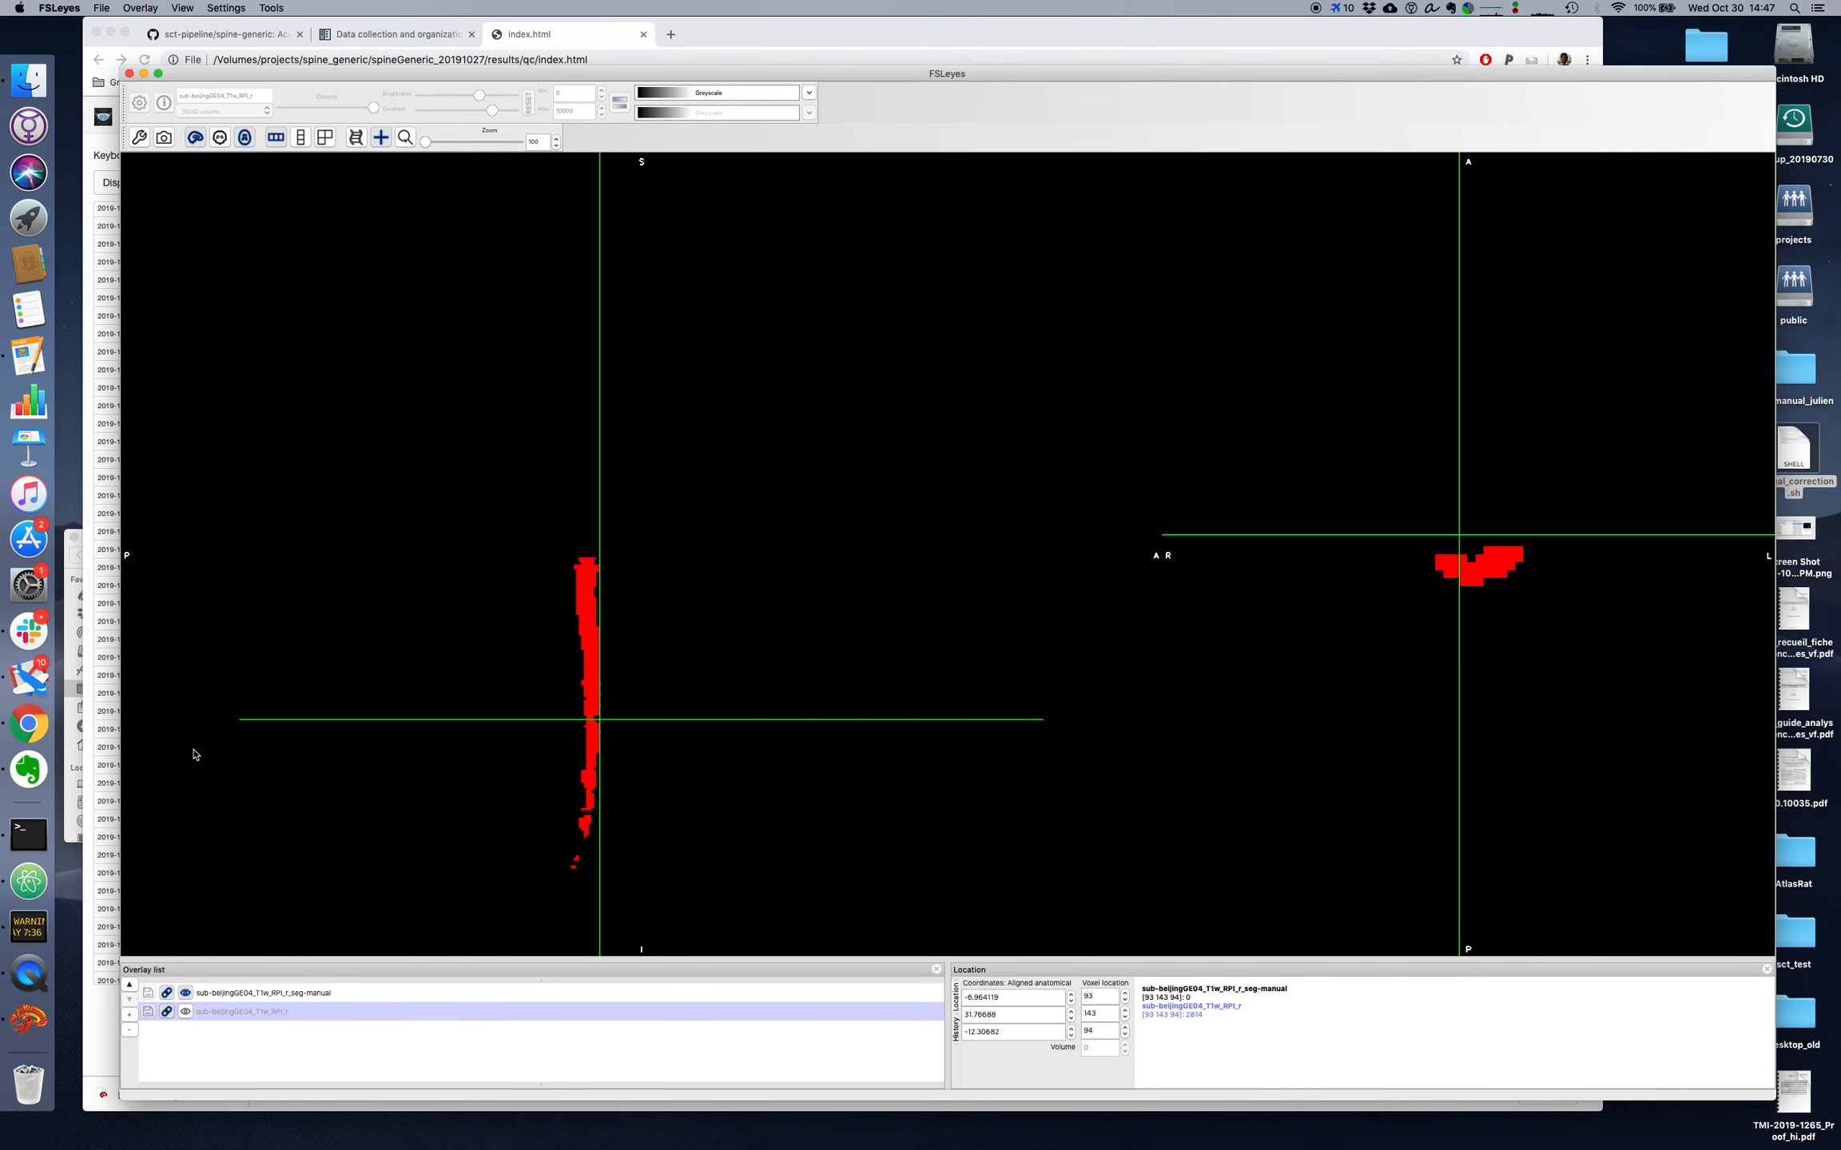
{"action": "key", "text": "super+f"}
{"action": "left_click", "coordinate": [268, 994]}
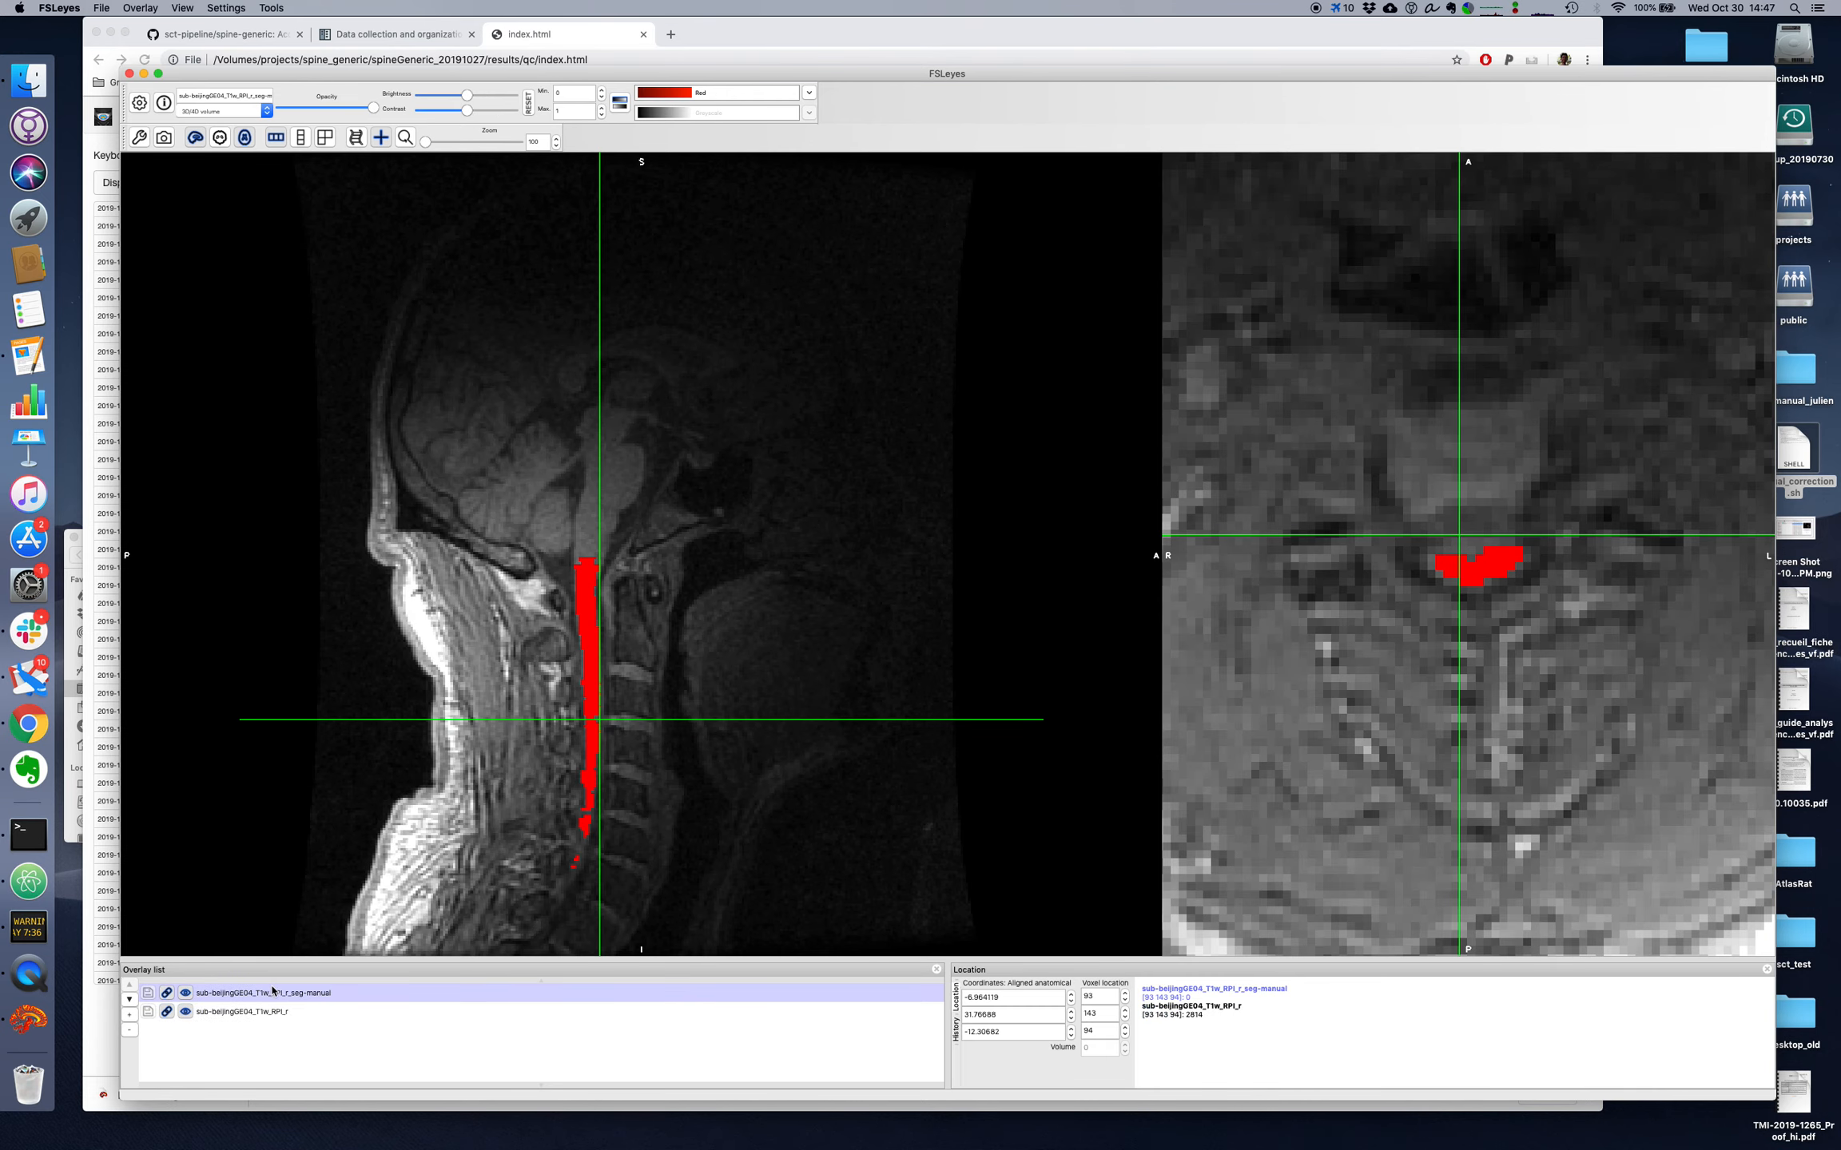
{"action": "key", "text": "super+f"}
{"action": "key", "text": "super+f"}
{"action": "key", "text": "super+f"}
{"action": "key", "text": "super+f"}
{"action": "key", "text": "super+f"}
{"action": "key", "text": "super+f"}
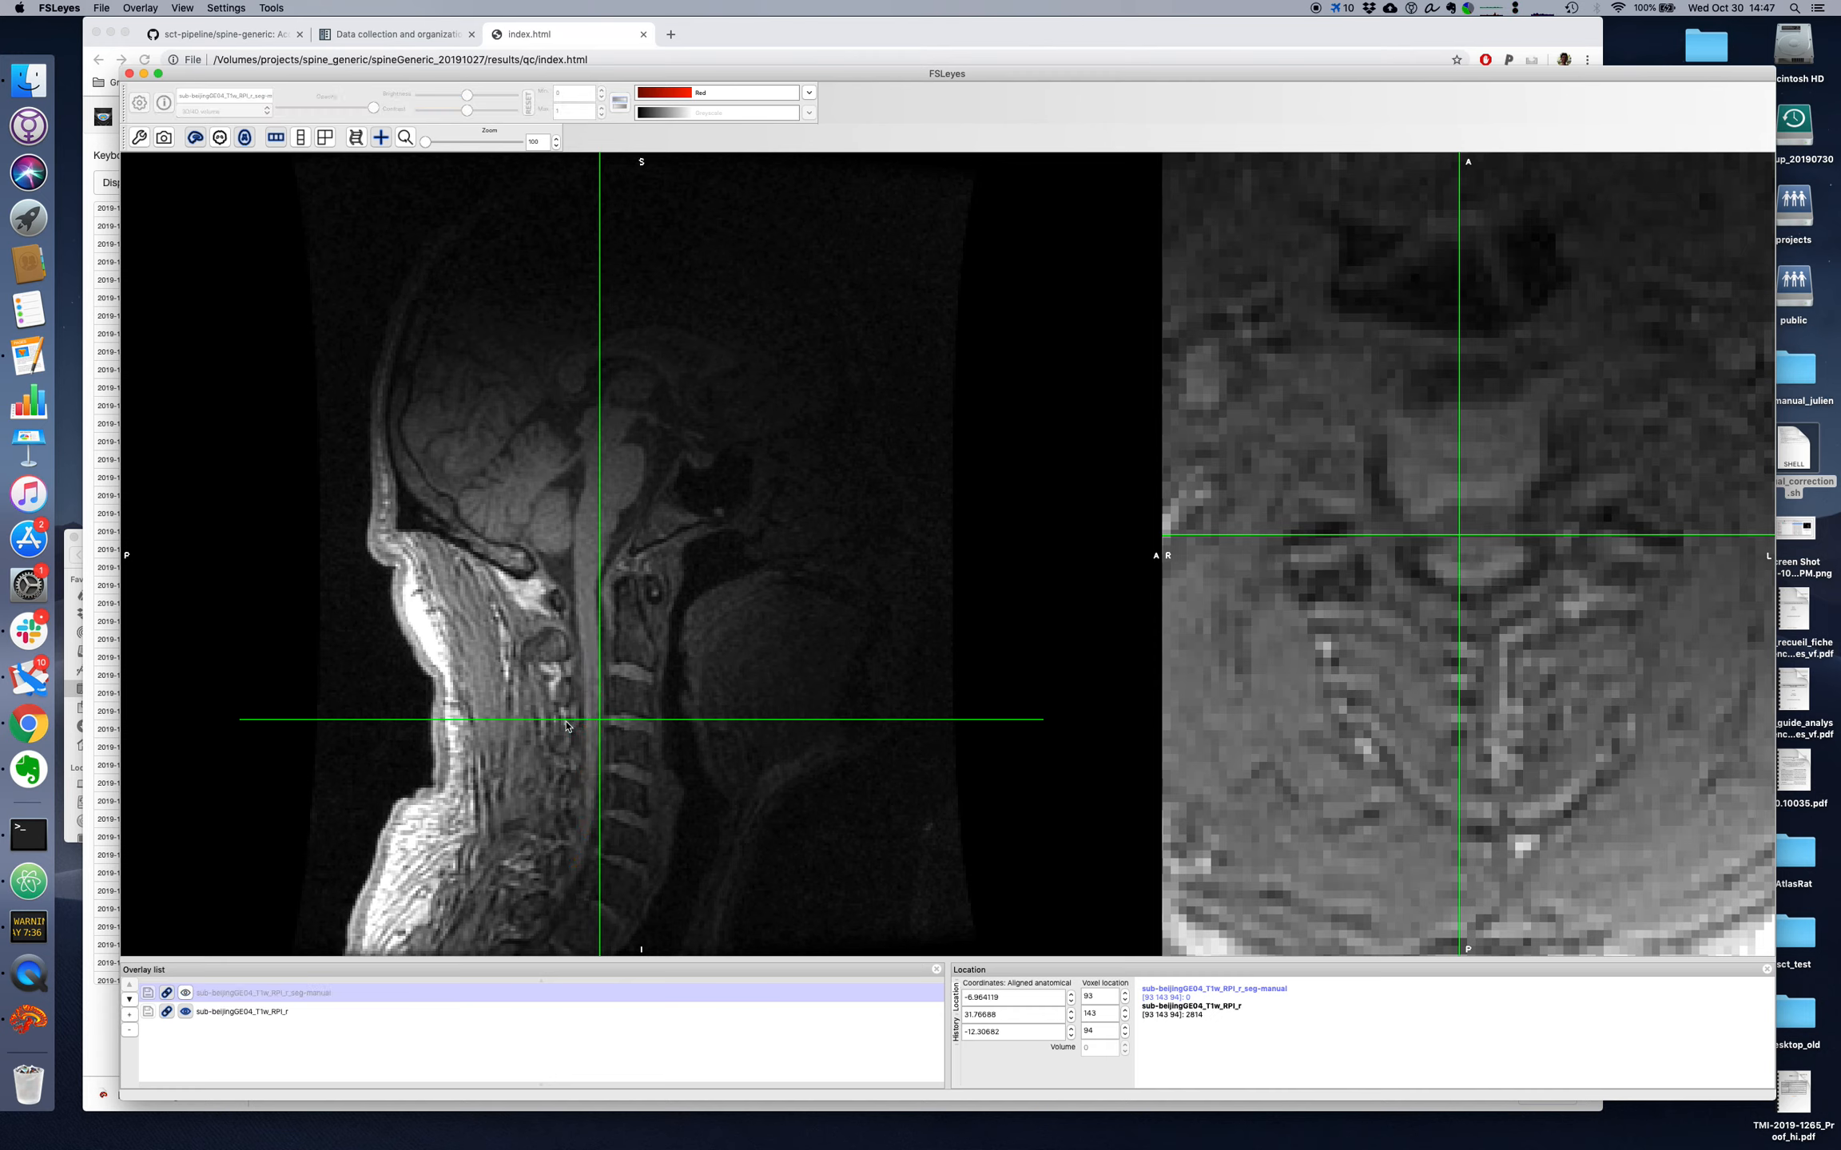
Step: Examine the segmentation around axial slices 95 to 97 with the overlay shown and hidden
{"action": "left_click", "coordinate": [598, 713]}
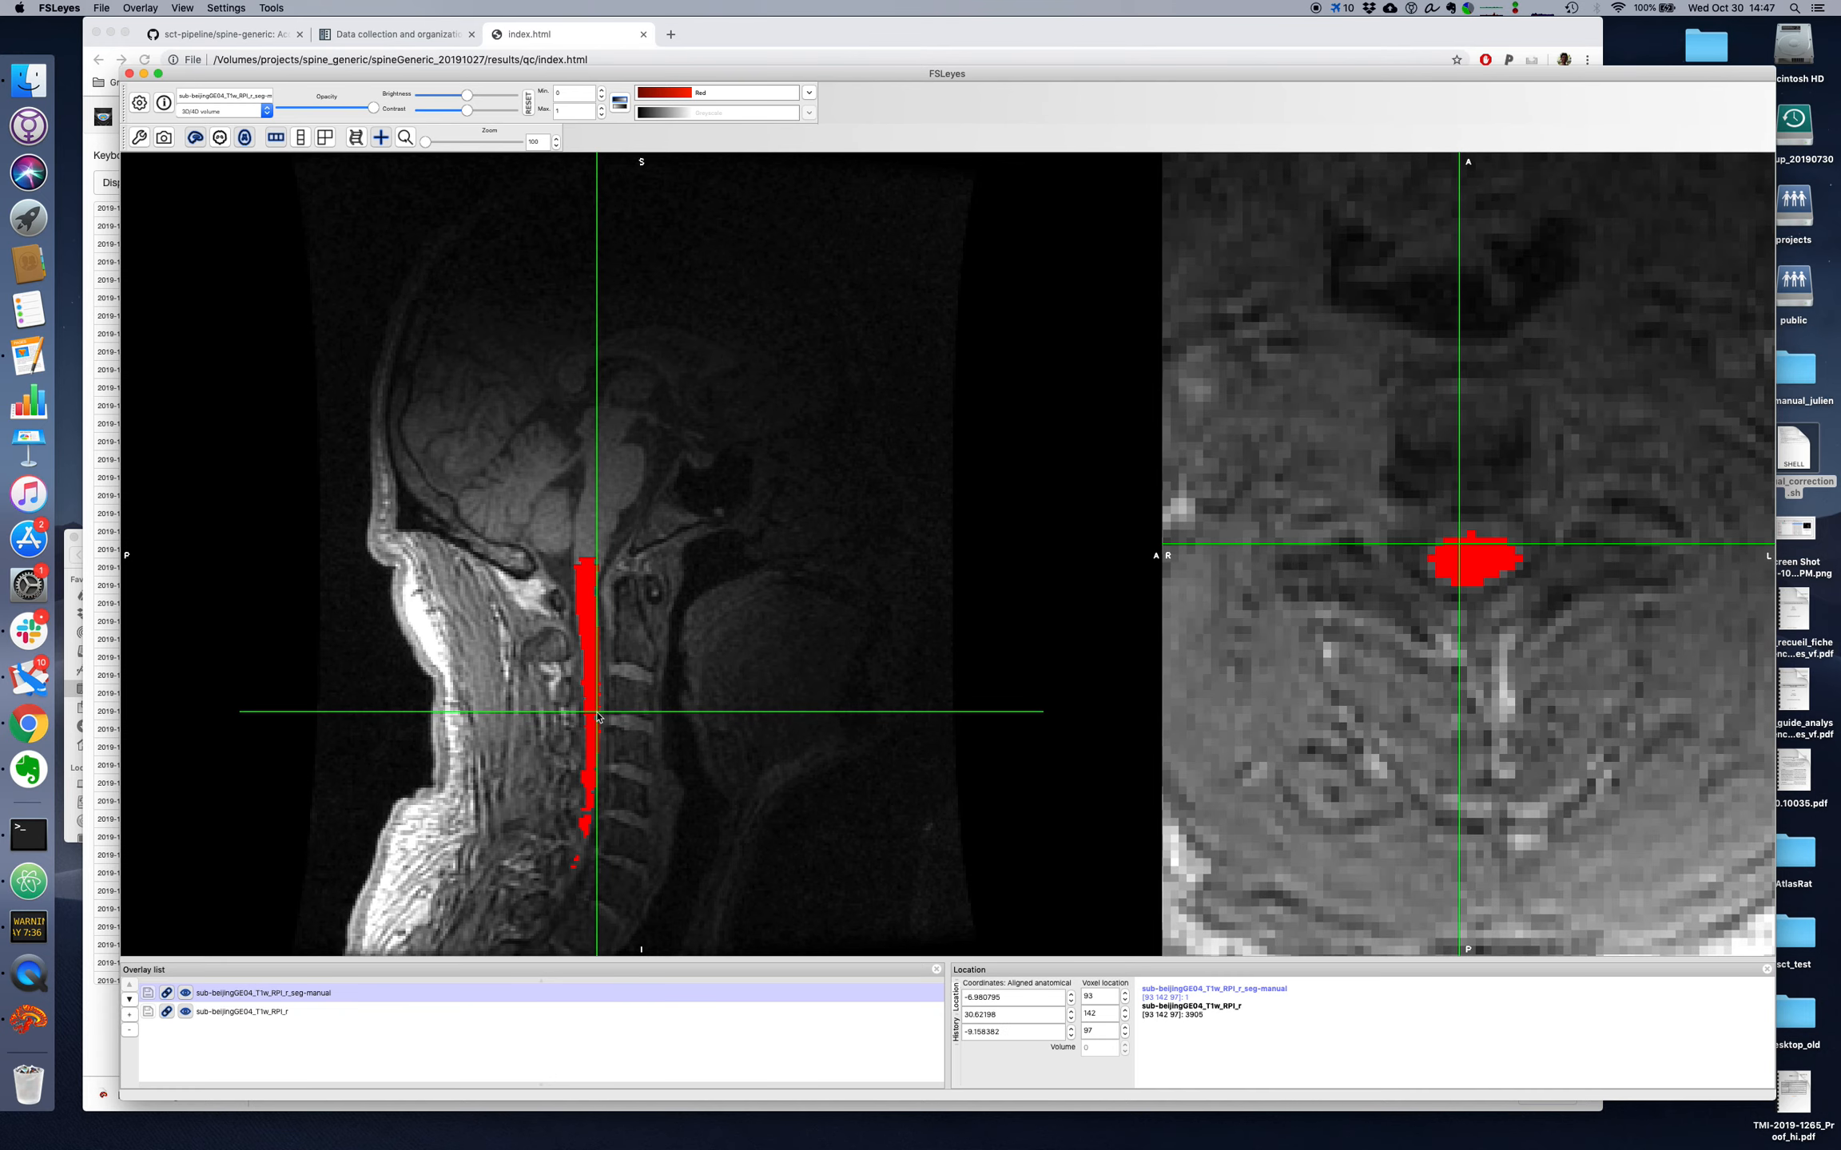
{"action": "key", "text": "super+f"}
{"action": "key", "text": "super+f"}
{"action": "left_click", "coordinate": [598, 715]}
{"action": "key", "text": "super+f"}
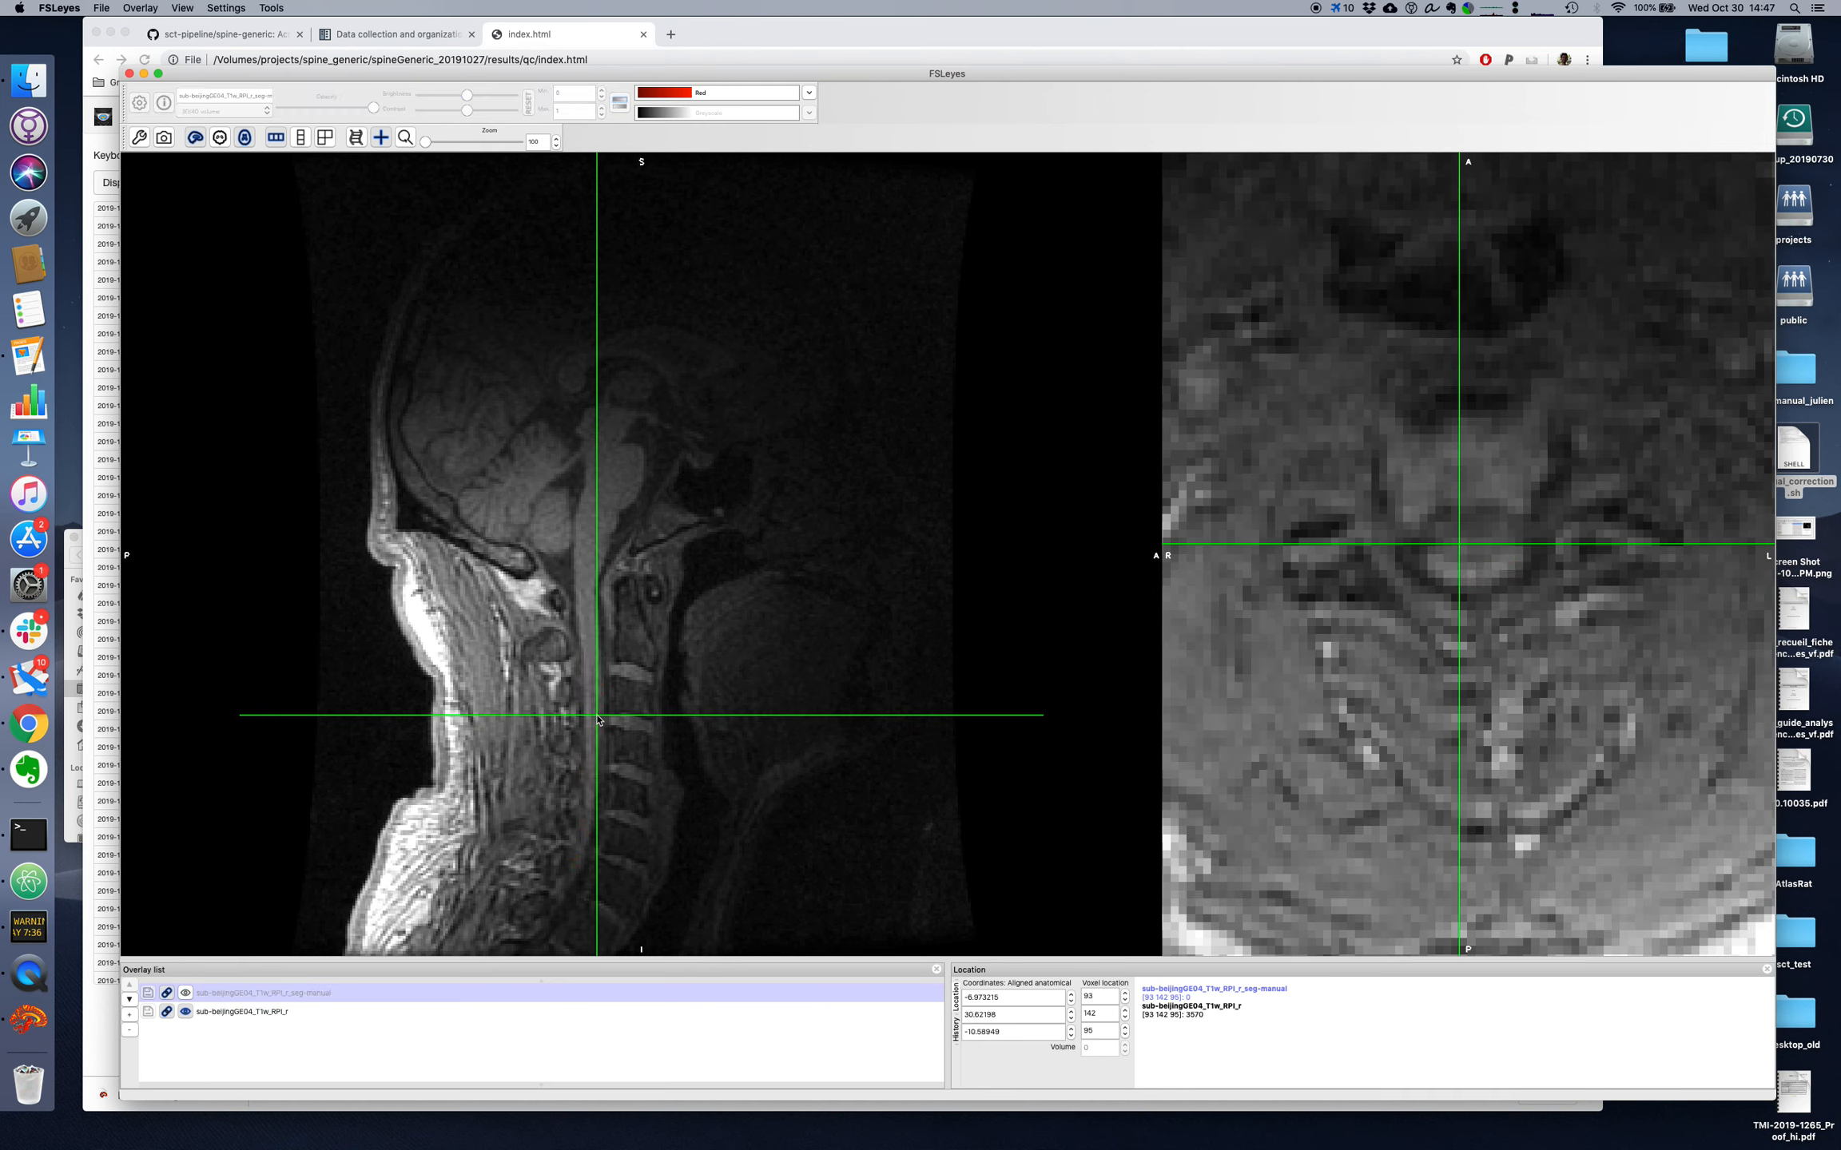
{"action": "key", "text": "super+f"}
{"action": "left_click", "coordinate": [596, 712]}
{"action": "left_click", "coordinate": [596, 717]}
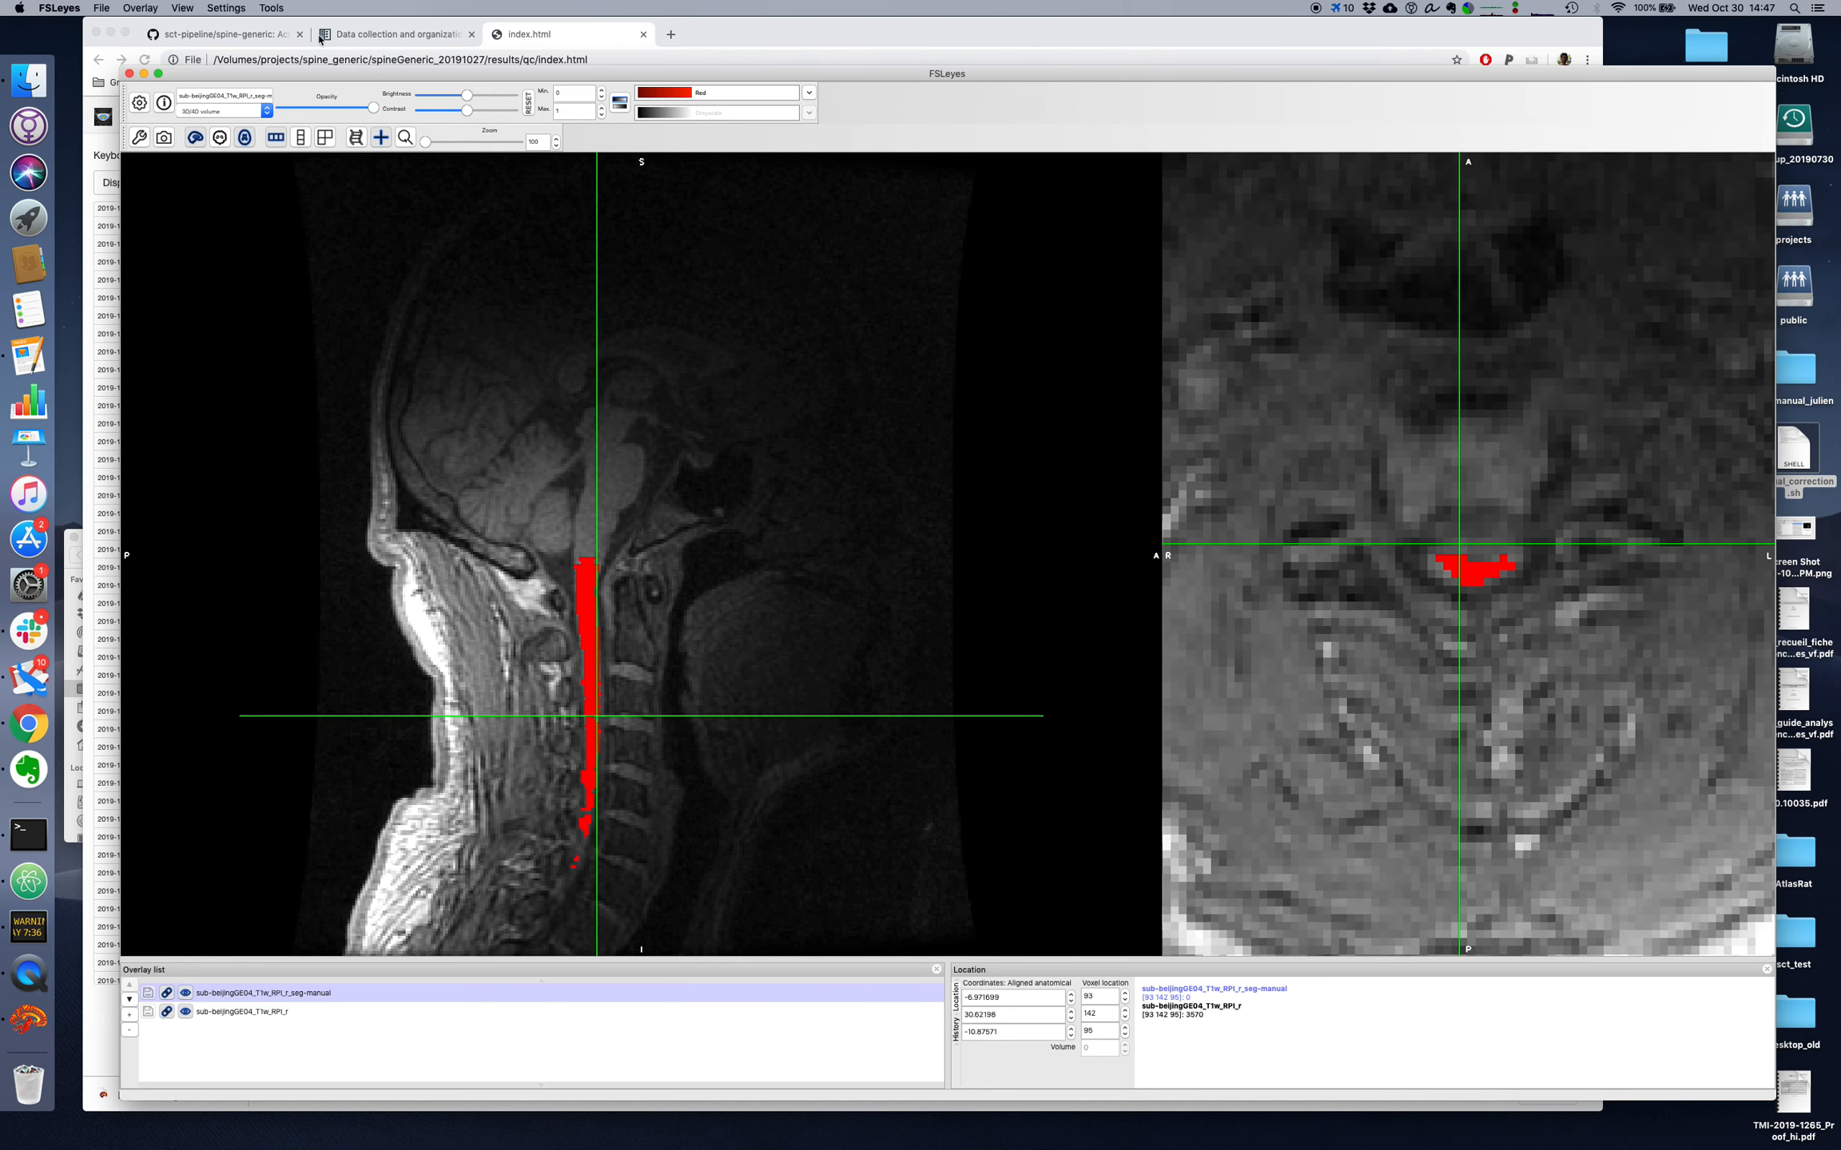
Step: Enable Edit mode and paint missing cord voxels on axial slice 95 using the pencil with selection size 2
{"action": "left_click", "coordinate": [271, 8]}
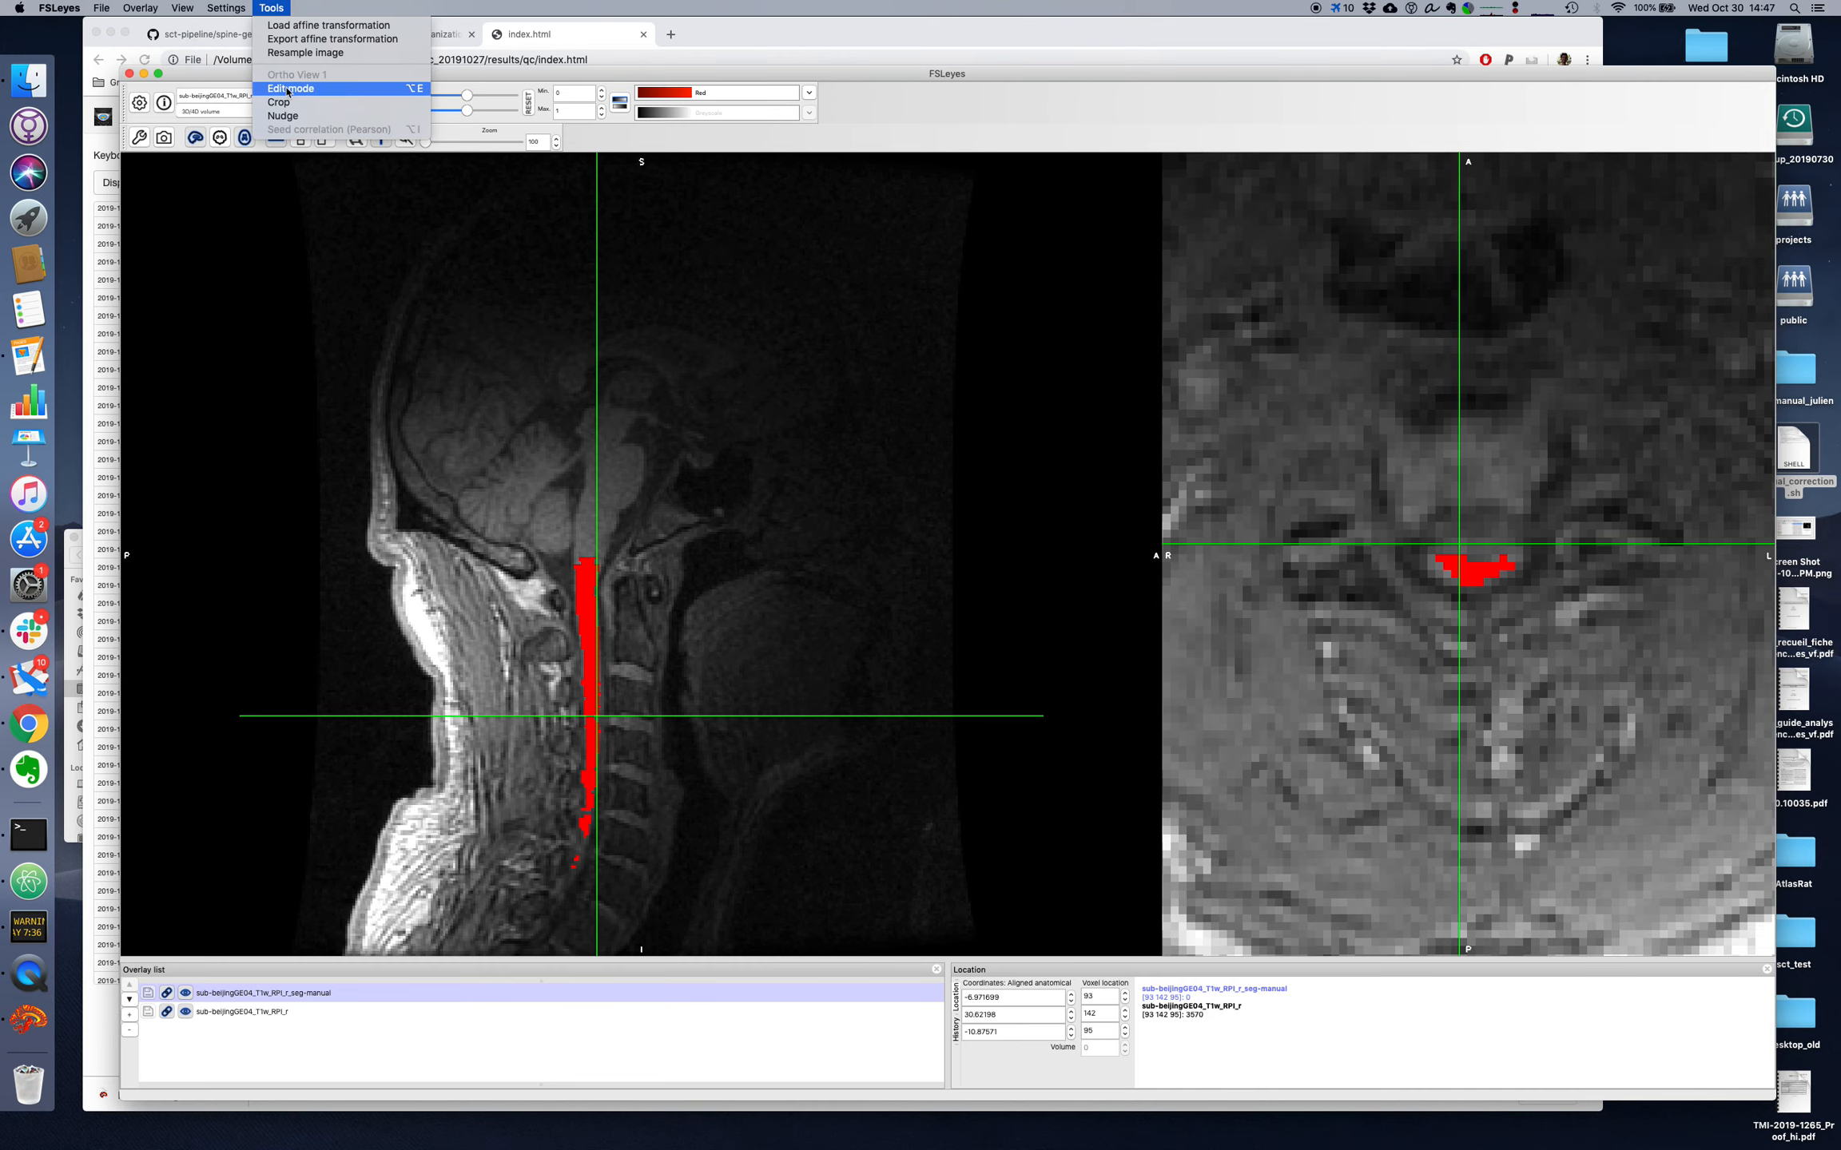
{"action": "left_click", "coordinate": [289, 89]}
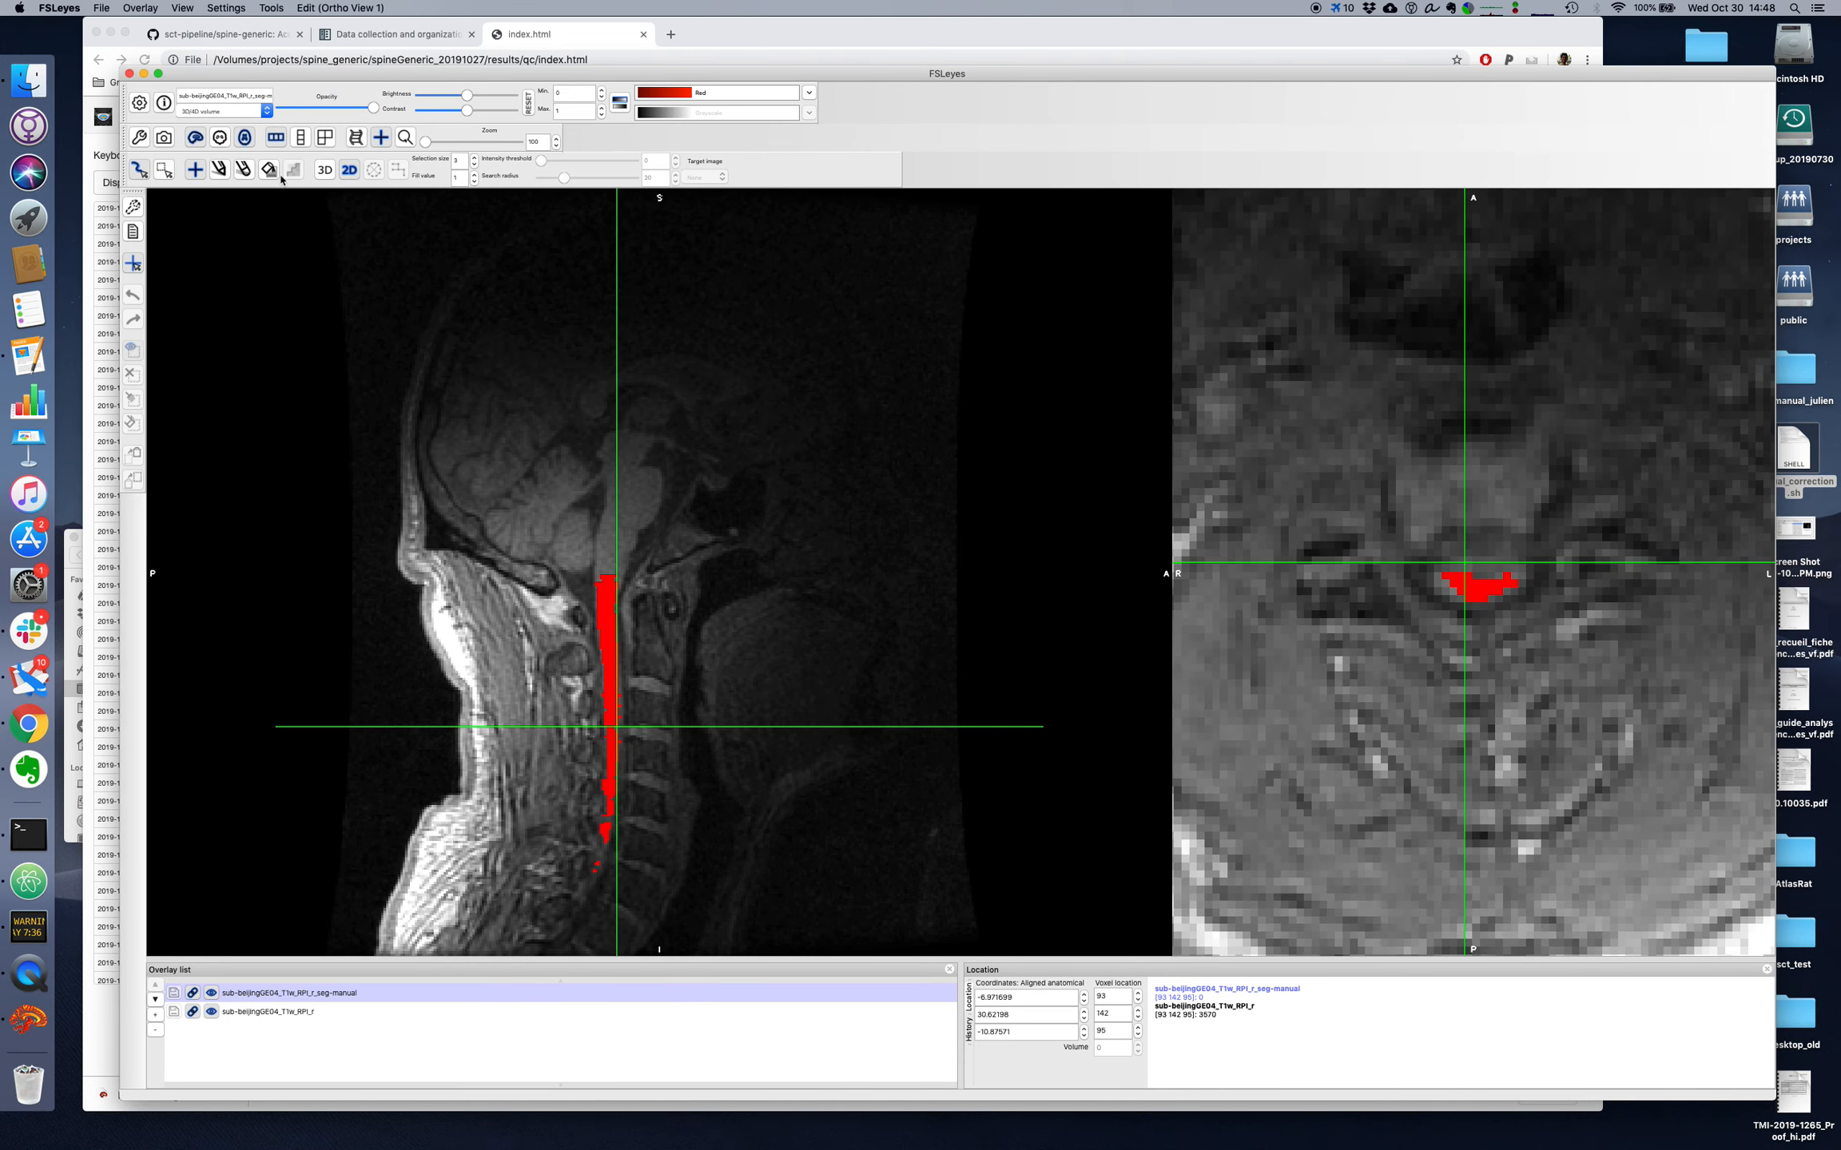
{"action": "left_click", "coordinate": [220, 169]}
{"action": "left_click", "coordinate": [473, 164]}
{"action": "mouse_move", "coordinate": [1477, 576]}
{"action": "left_mouse_down"}
{"action": "mouse_move", "coordinate": [1450, 574]}
{"action": "mouse_move", "coordinate": [1491, 577]}
{"action": "left_mouse_up"}
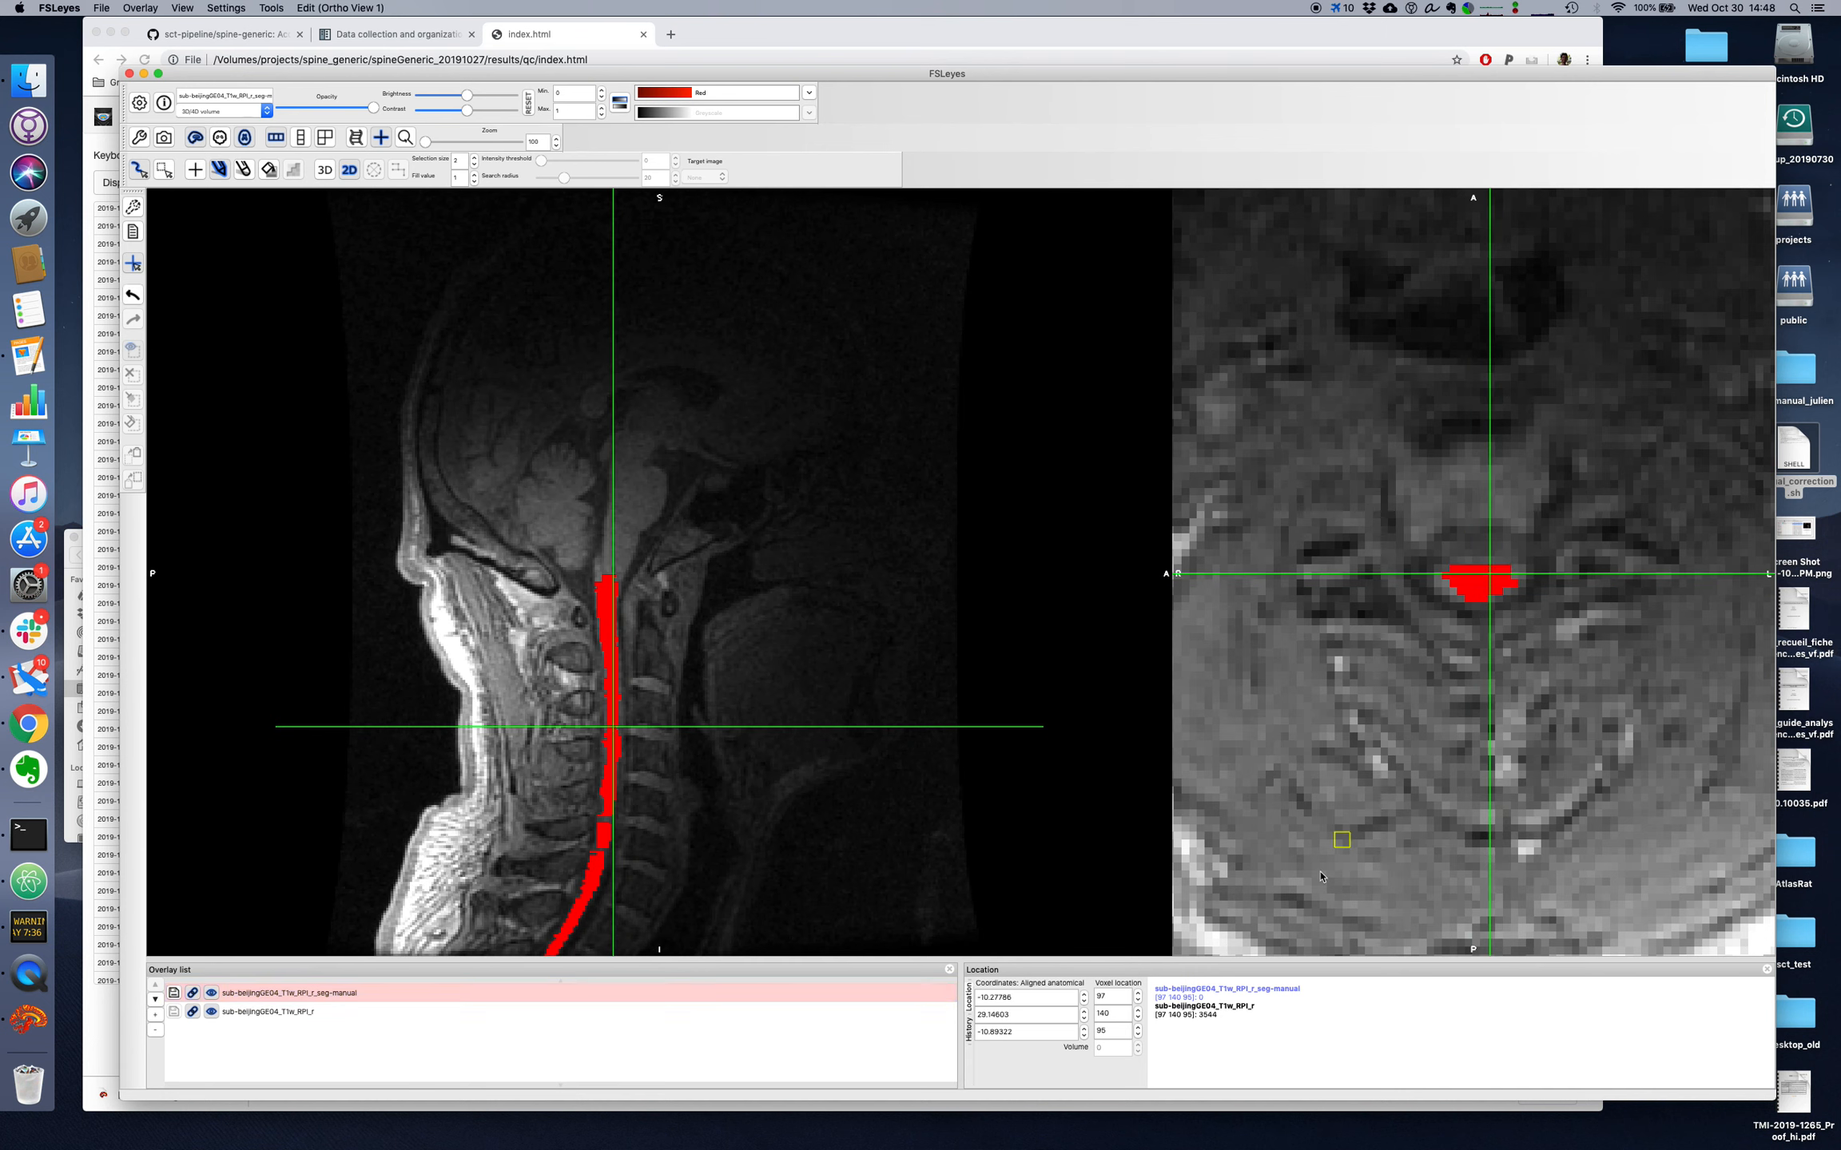
Step: Compare slice 95 with its neighbour, paint its remaining missing cord voxels, and check the correction by toggling the segmentation overlay
{"action": "scroll", "coordinate": [1123, 1031], "scroll_direction": "up", "scroll_amount": 1}
{"action": "scroll", "coordinate": [1123, 1031], "scroll_direction": "down", "scroll_amount": 1}
{"action": "scroll", "coordinate": [1122, 1030], "scroll_direction": "up", "scroll_amount": 4}
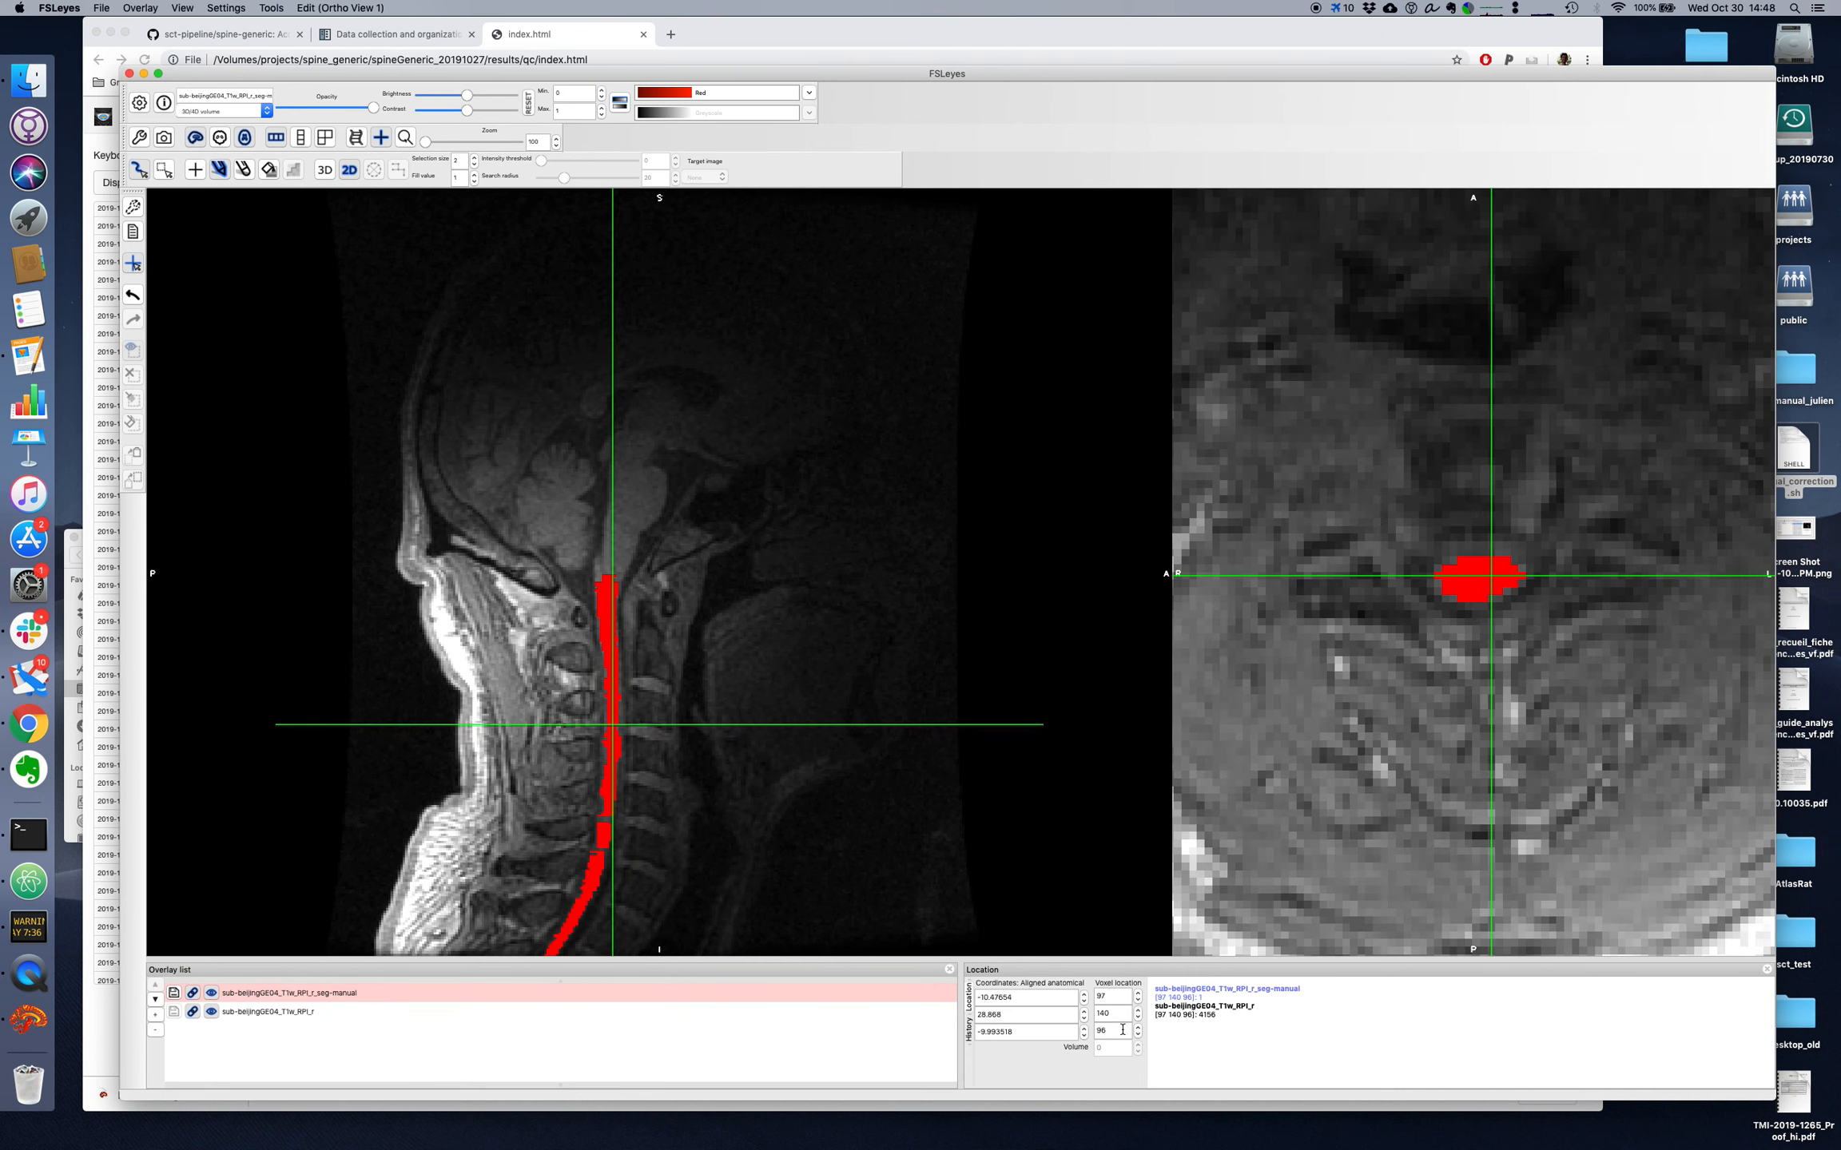
{"action": "scroll", "coordinate": [1123, 1031], "scroll_direction": "down", "scroll_amount": 3}
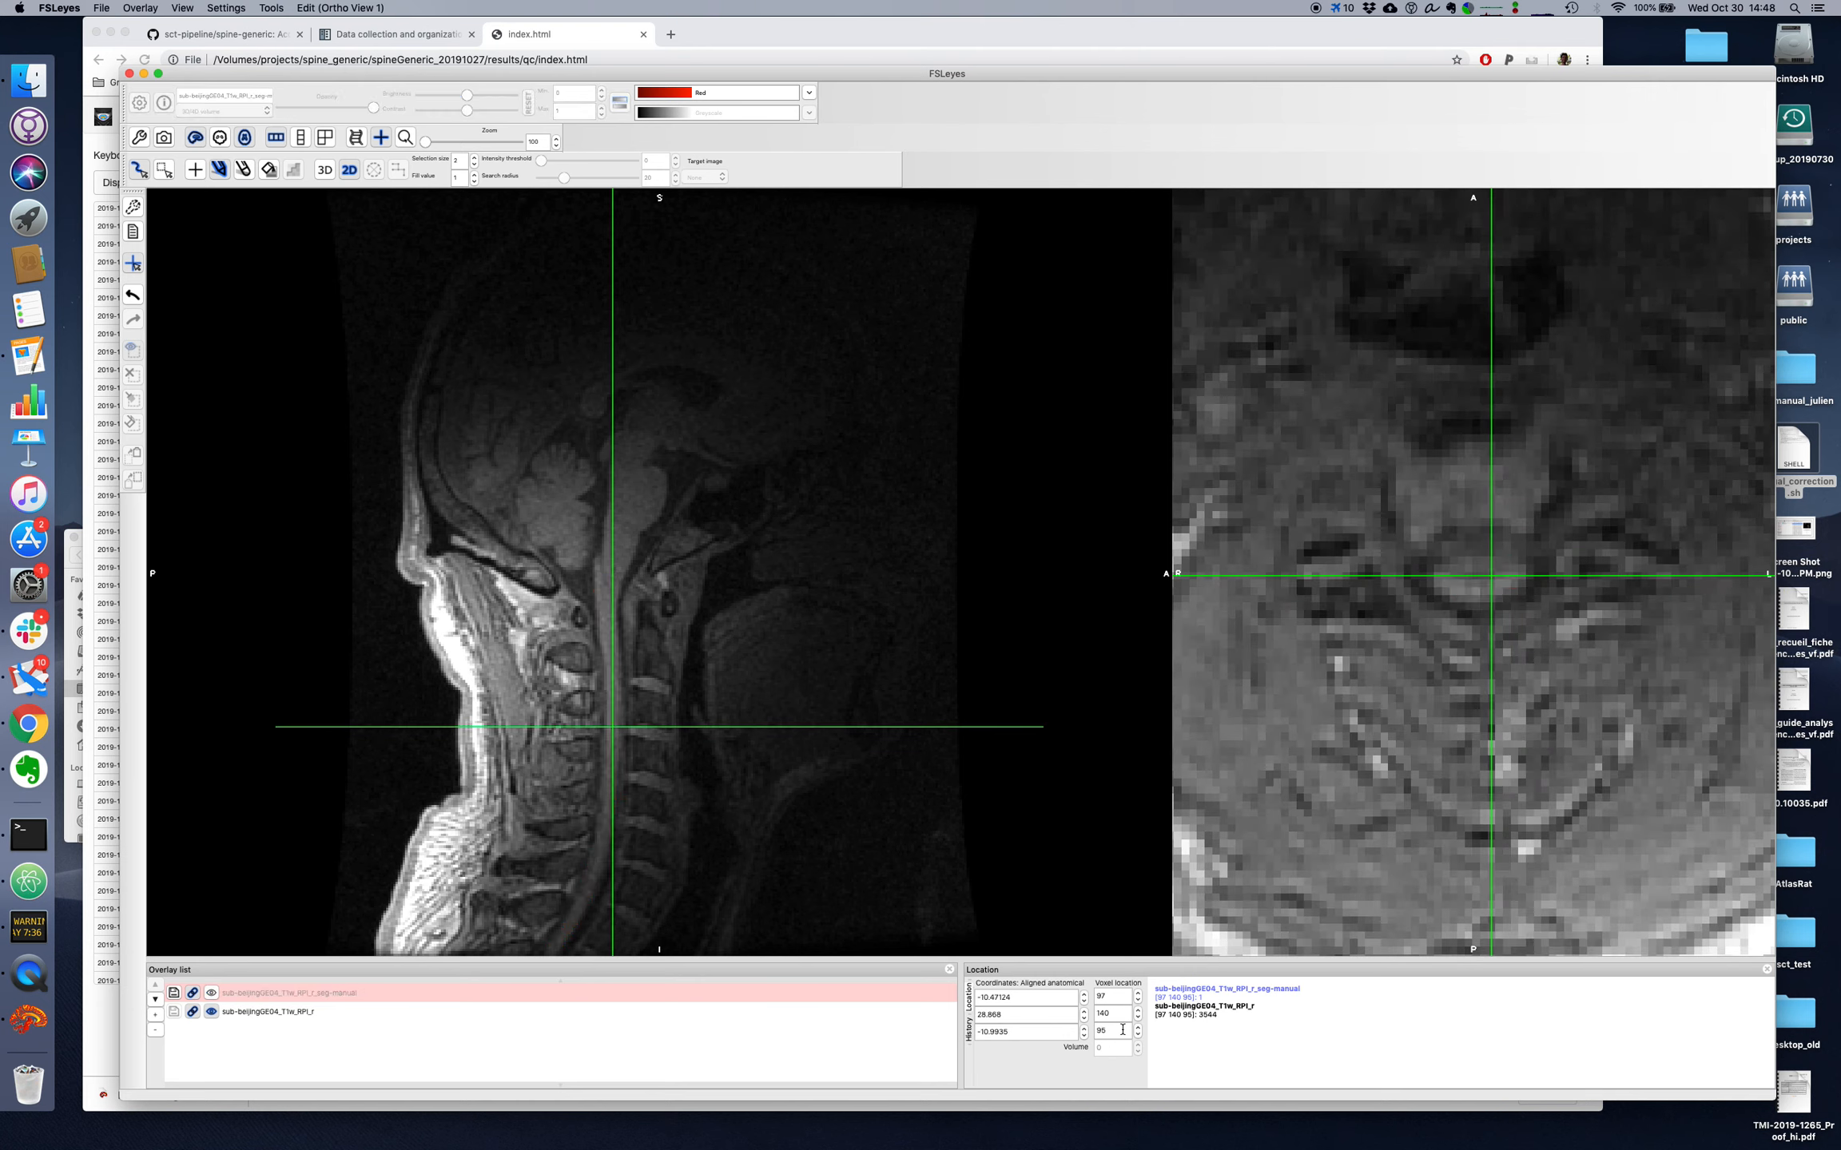
{"action": "scroll", "coordinate": [1122, 1031], "scroll_direction": "down", "scroll_amount": 1}
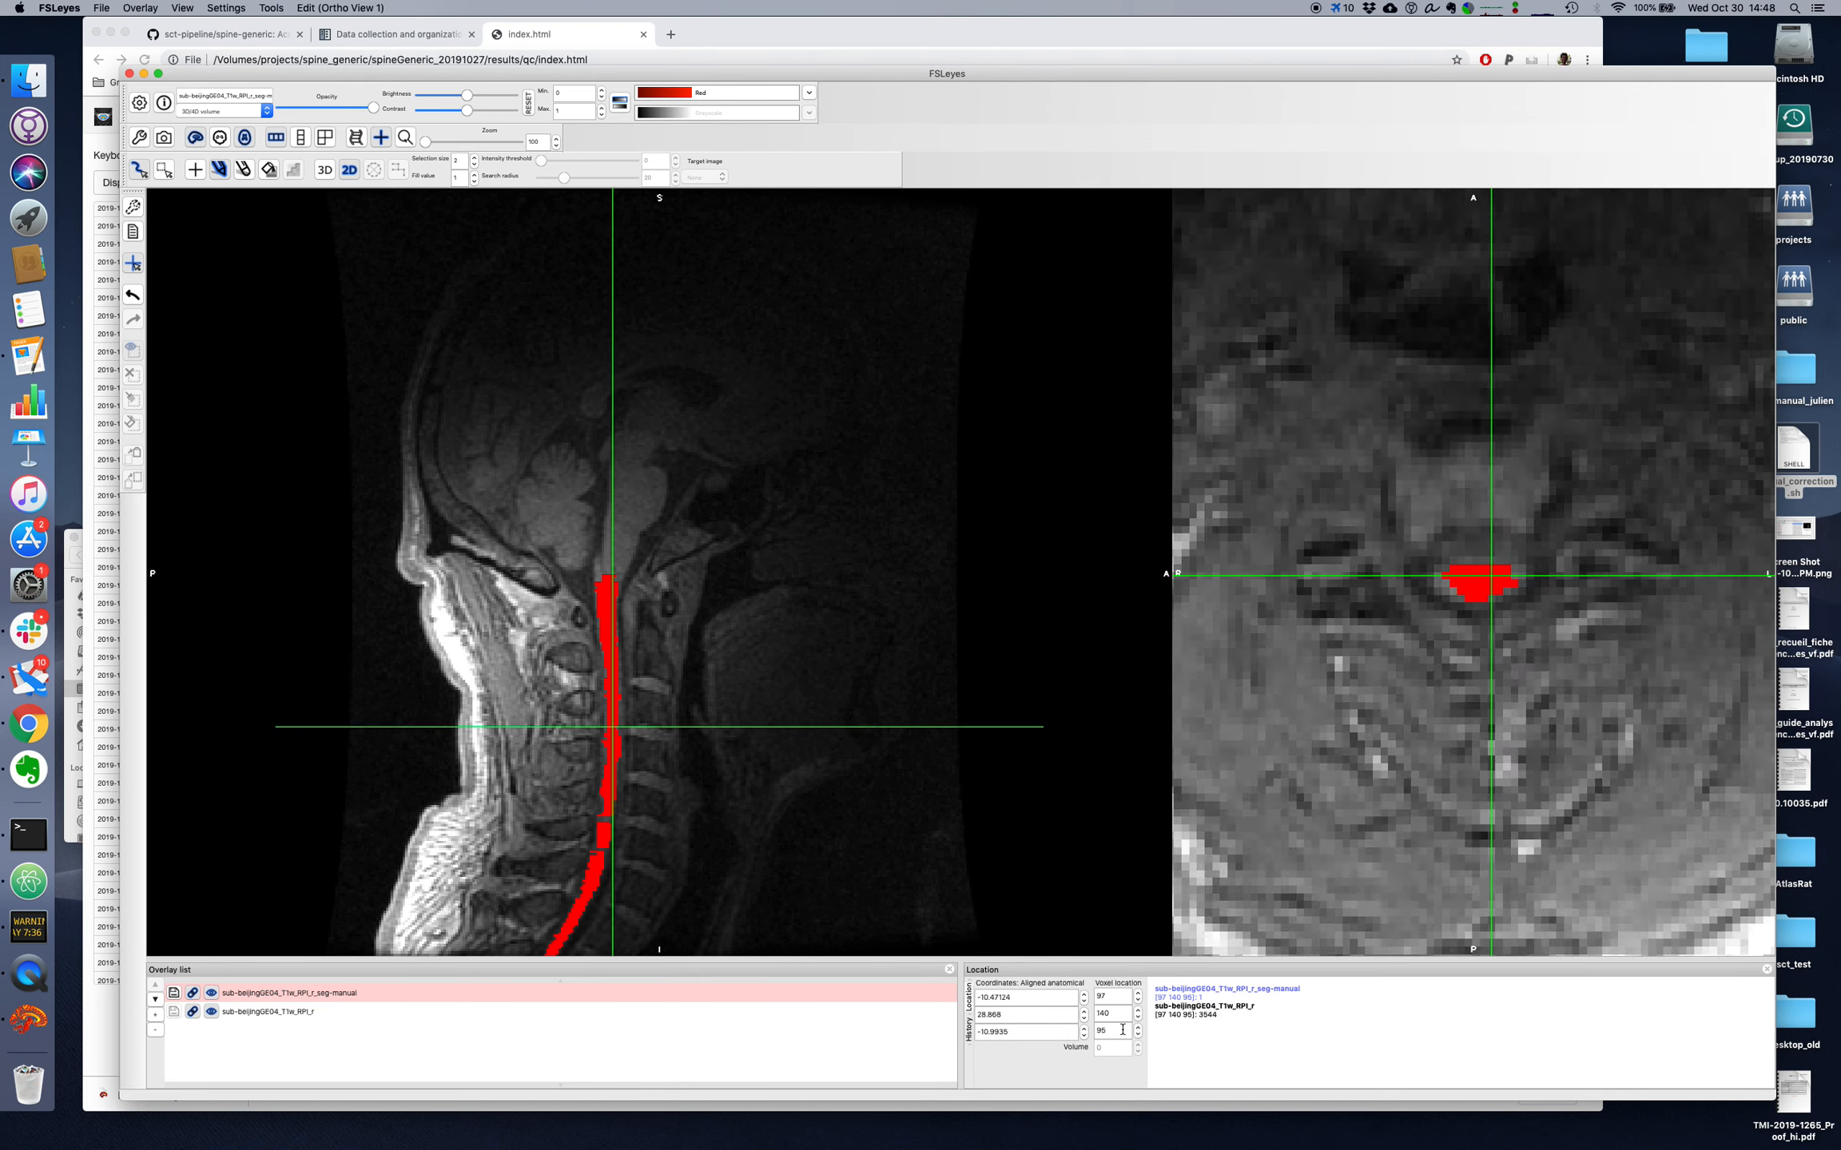
{"action": "left_click", "coordinate": [1468, 575]}
{"action": "mouse_move", "coordinate": [1467, 574]}
{"action": "left_mouse_down"}
{"action": "mouse_move", "coordinate": [1497, 576]}
{"action": "mouse_move", "coordinate": [1453, 588]}
{"action": "left_mouse_up"}
{"action": "key", "text": "super+f"}
{"action": "key", "text": "super+f"}
{"action": "key", "text": "super+f"}
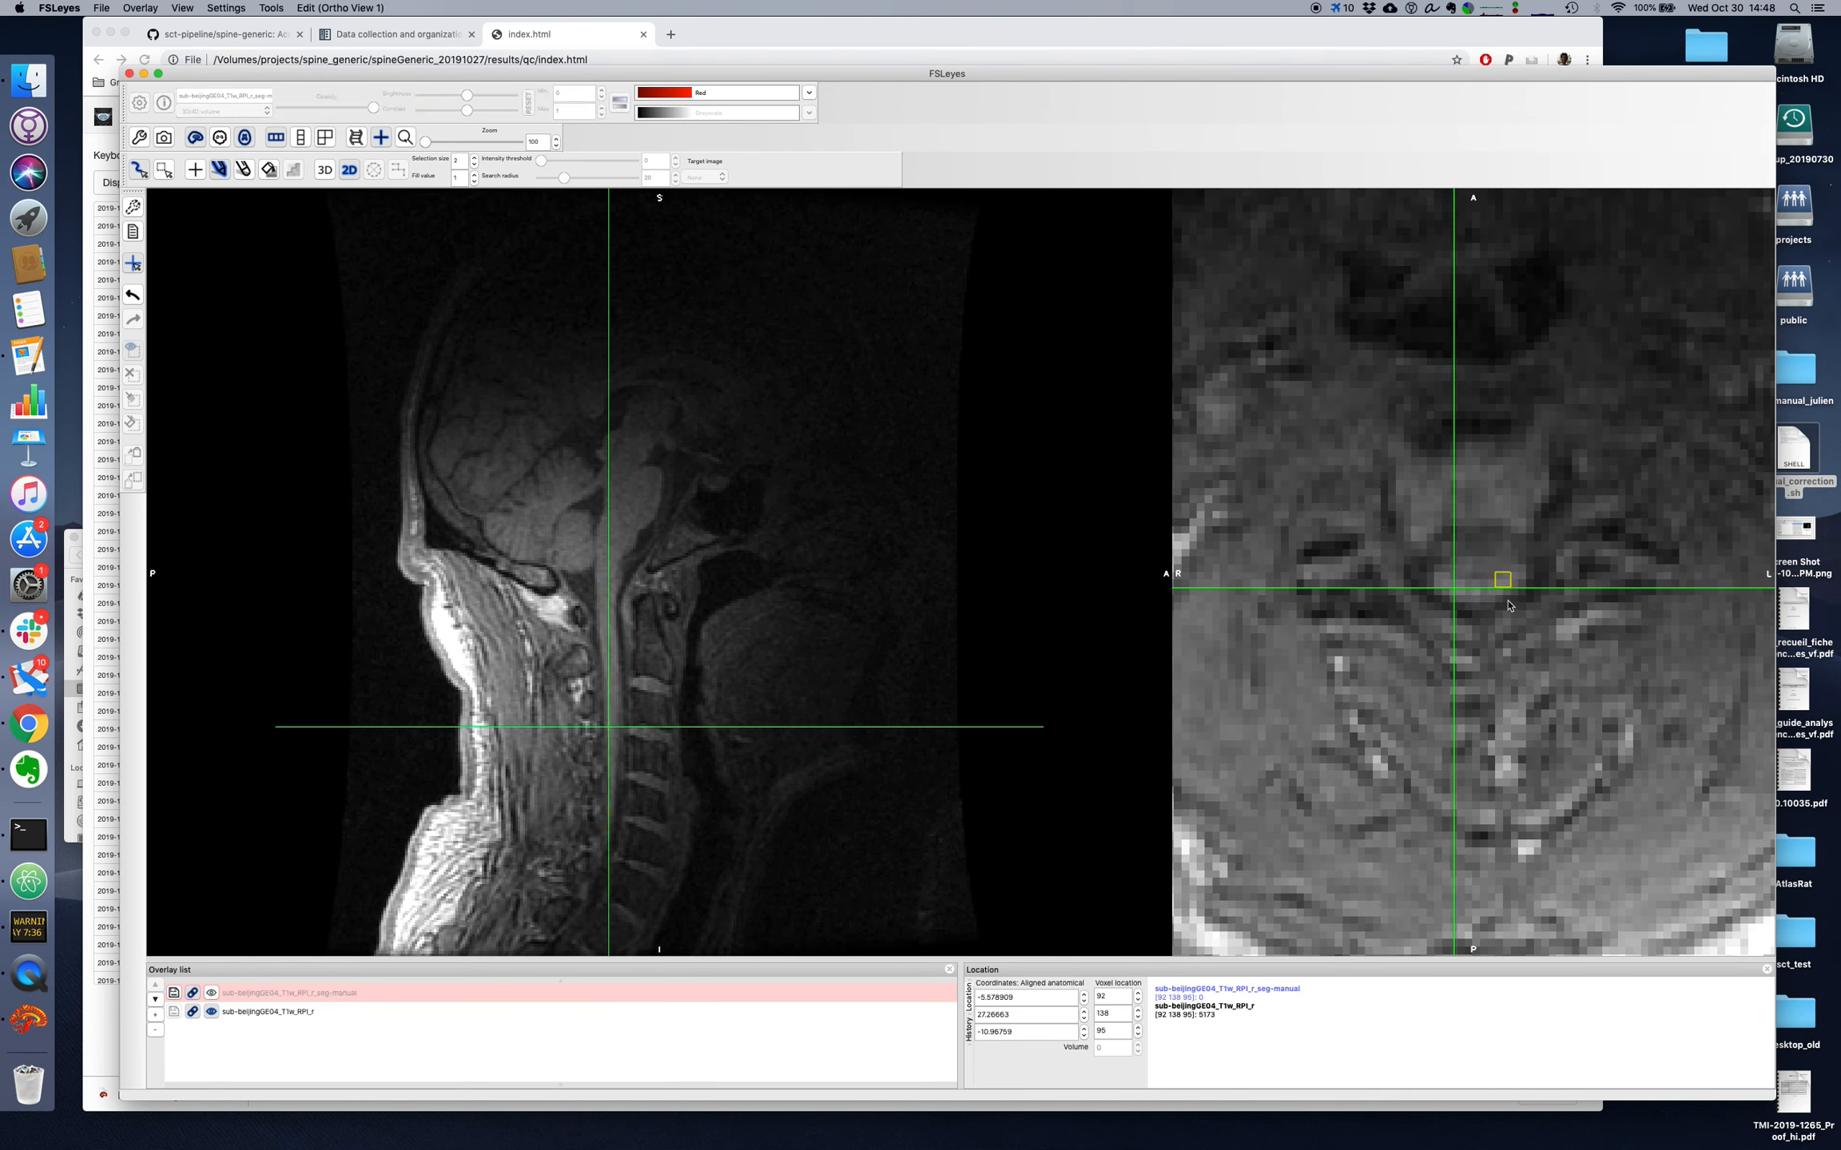
{"action": "key", "text": "super+f"}
{"action": "key", "text": "super+f"}
{"action": "key", "text": "super+f"}
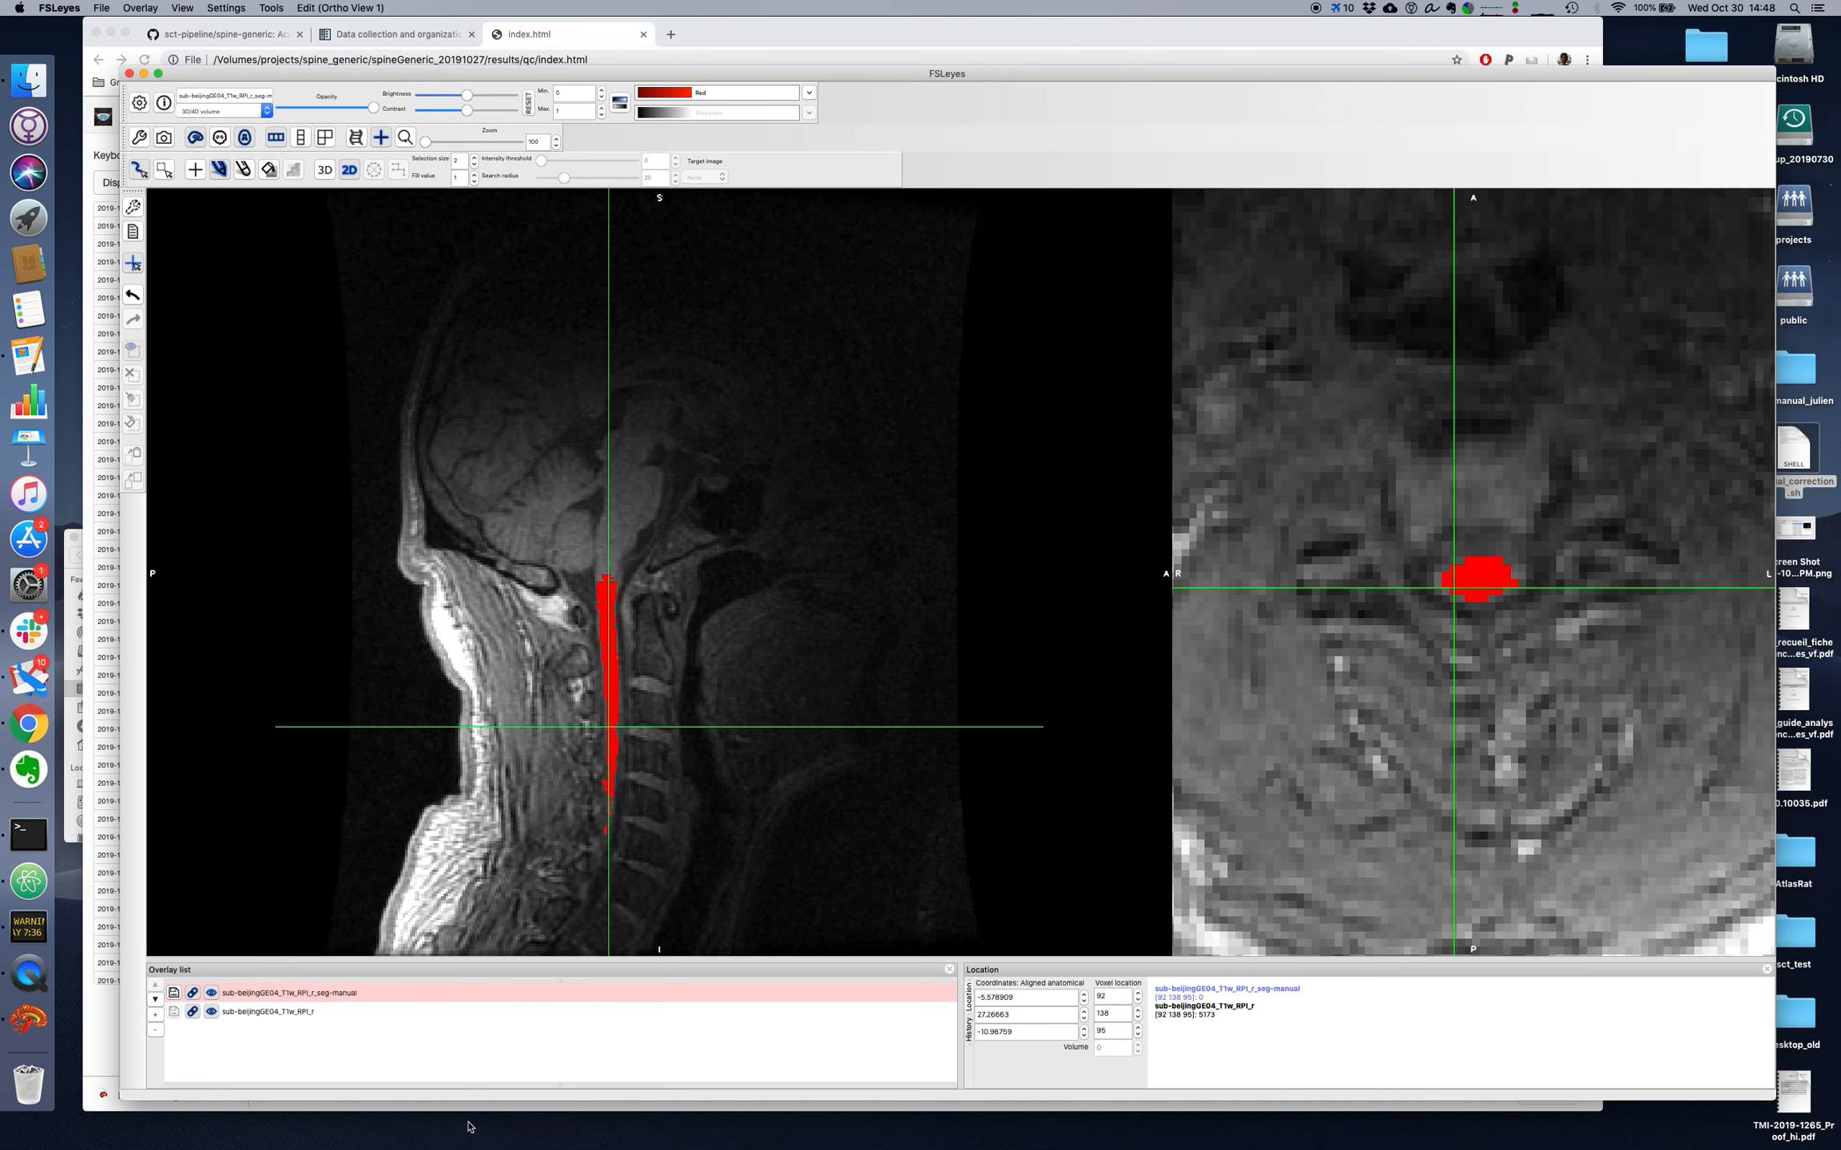
Step: Paint the missing anterior and right-side cord voxels on axial slice 94 and compare the result with the adjacent slice
{"action": "scroll", "coordinate": [1113, 1032], "scroll_direction": "up", "scroll_amount": 1}
{"action": "scroll", "coordinate": [1113, 1032], "scroll_direction": "down", "scroll_amount": 2}
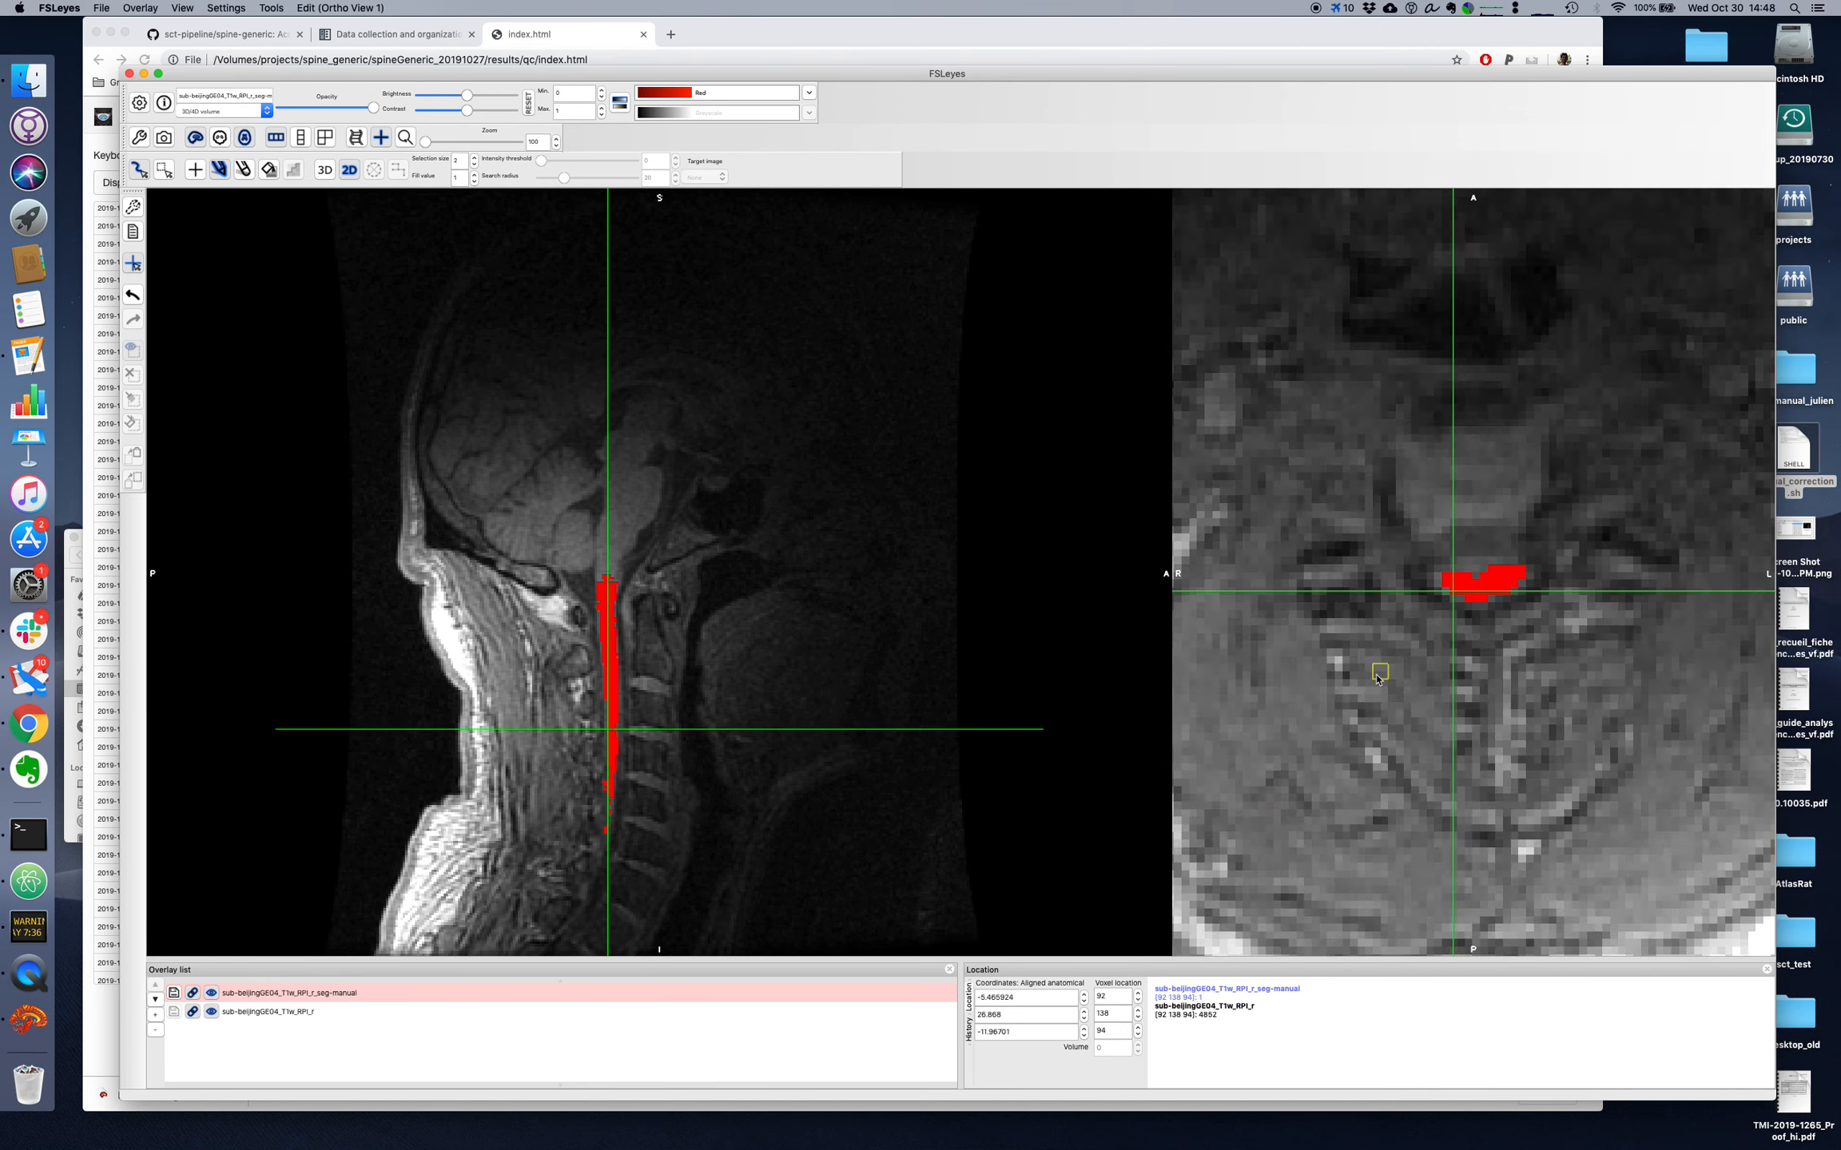
{"action": "left_click", "coordinate": [1463, 581]}
{"action": "left_click_drag", "start_coordinate": [1463, 581], "coordinate": [1493, 570]}
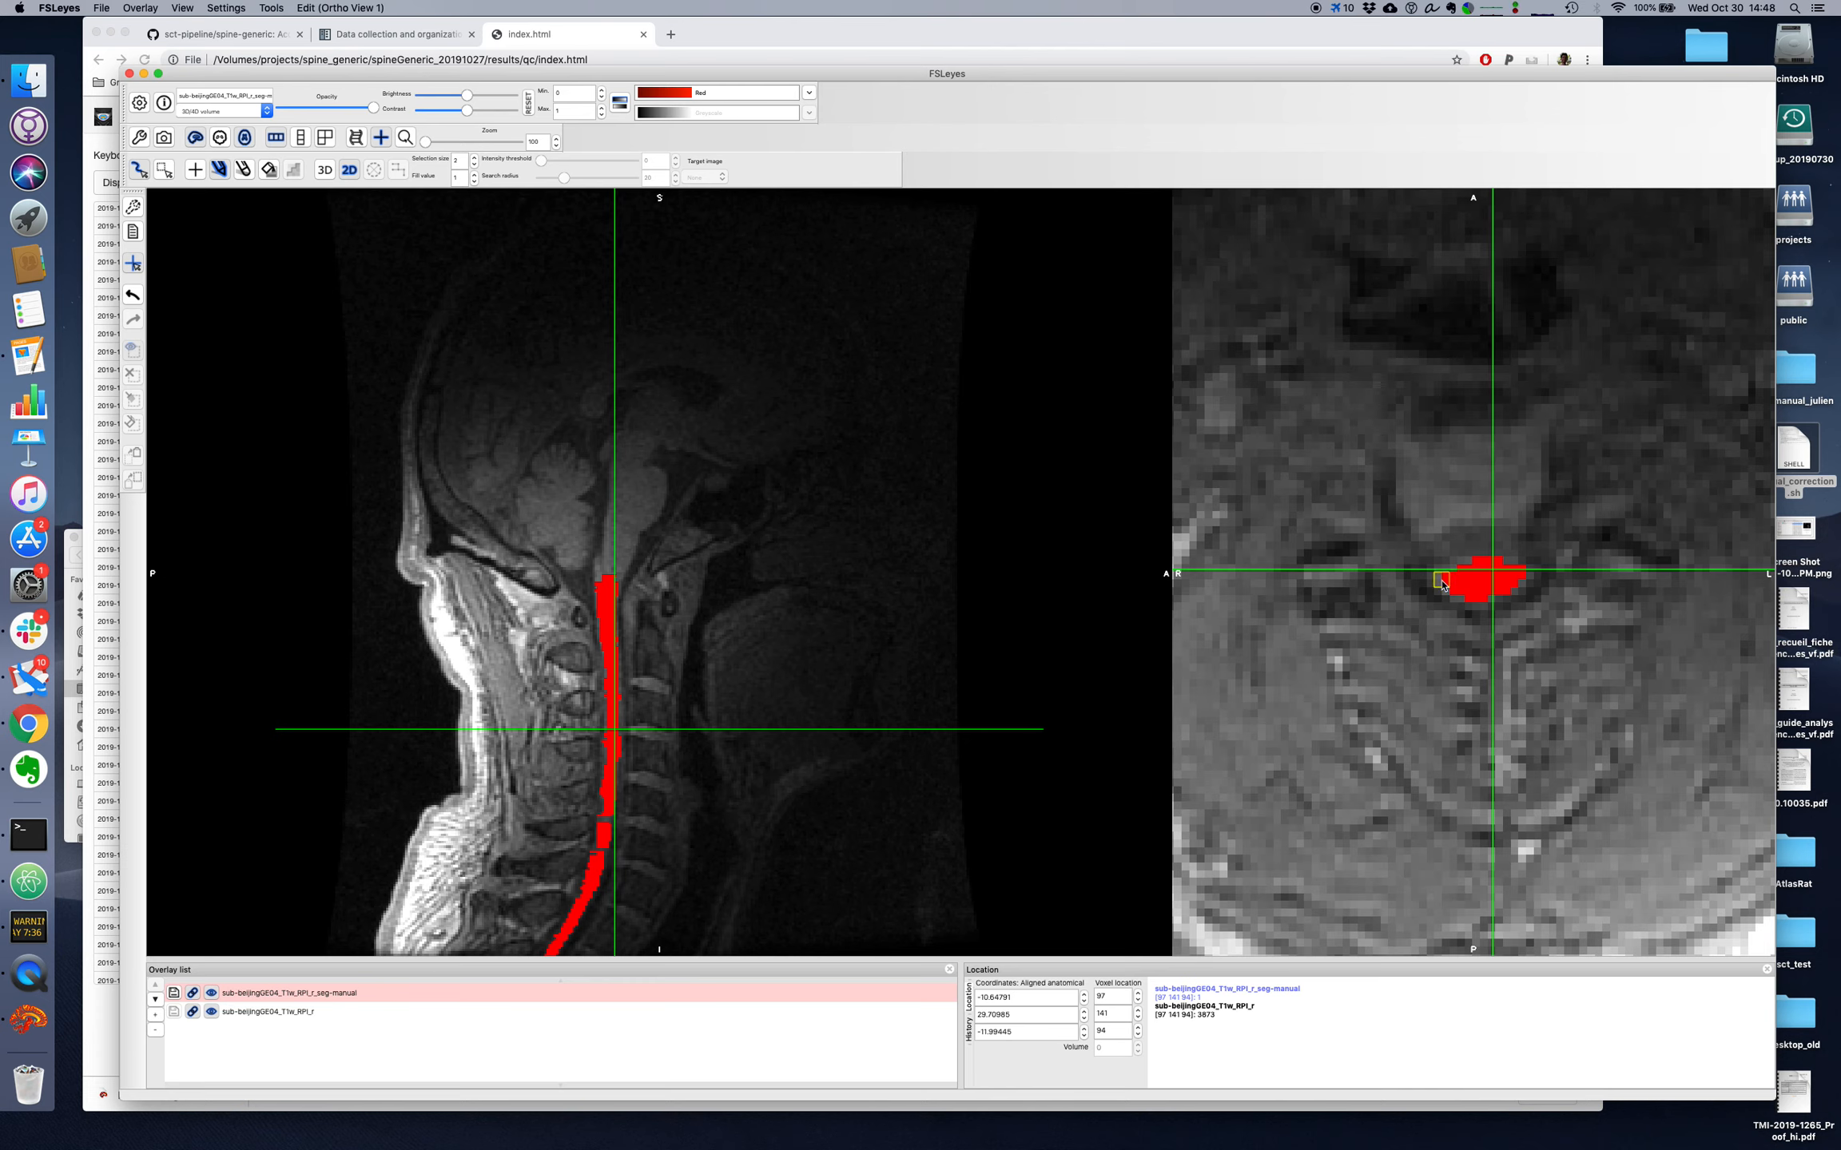
{"action": "left_click_drag", "start_coordinate": [1442, 584], "coordinate": [1456, 575]}
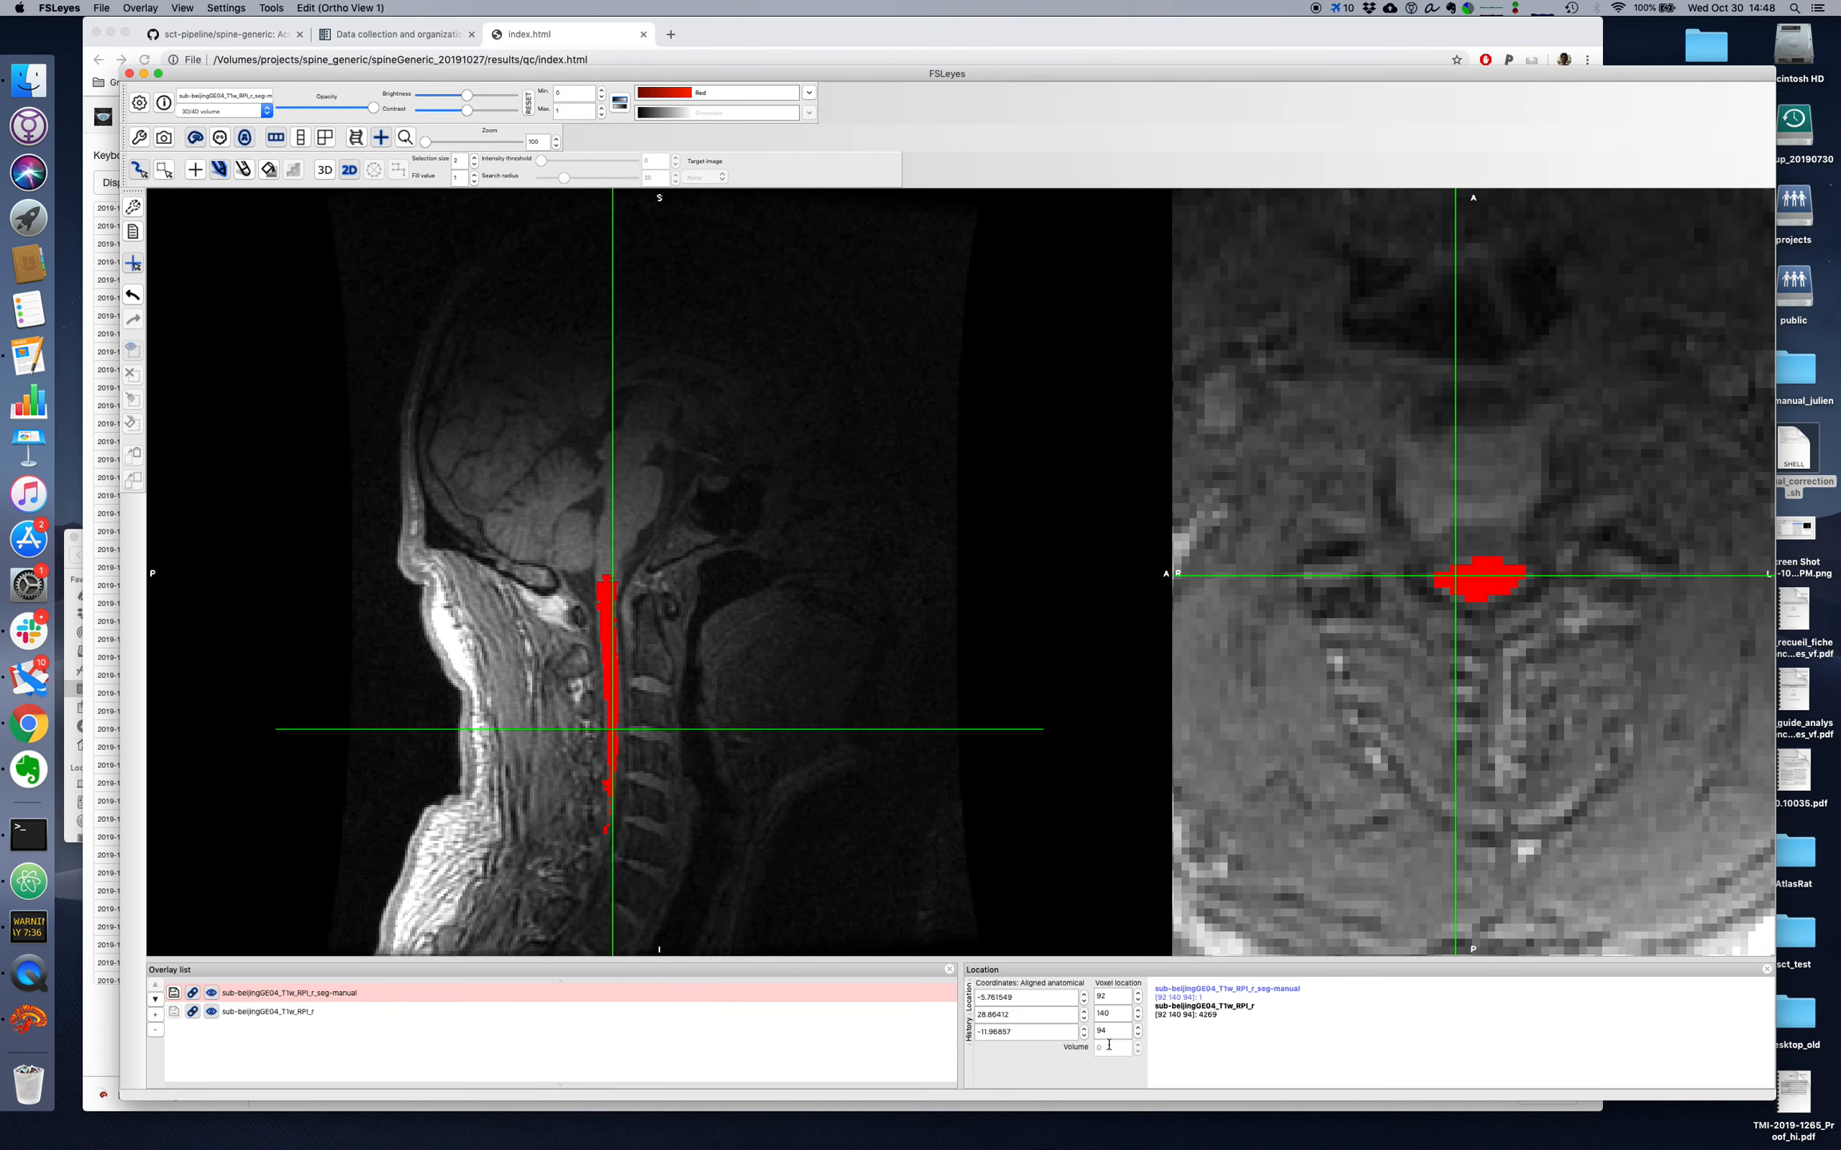
{"action": "scroll", "coordinate": [1114, 1035], "scroll_direction": "down", "scroll_amount": 3}
{"action": "scroll", "coordinate": [1114, 1034], "scroll_direction": "up", "scroll_amount": 2}
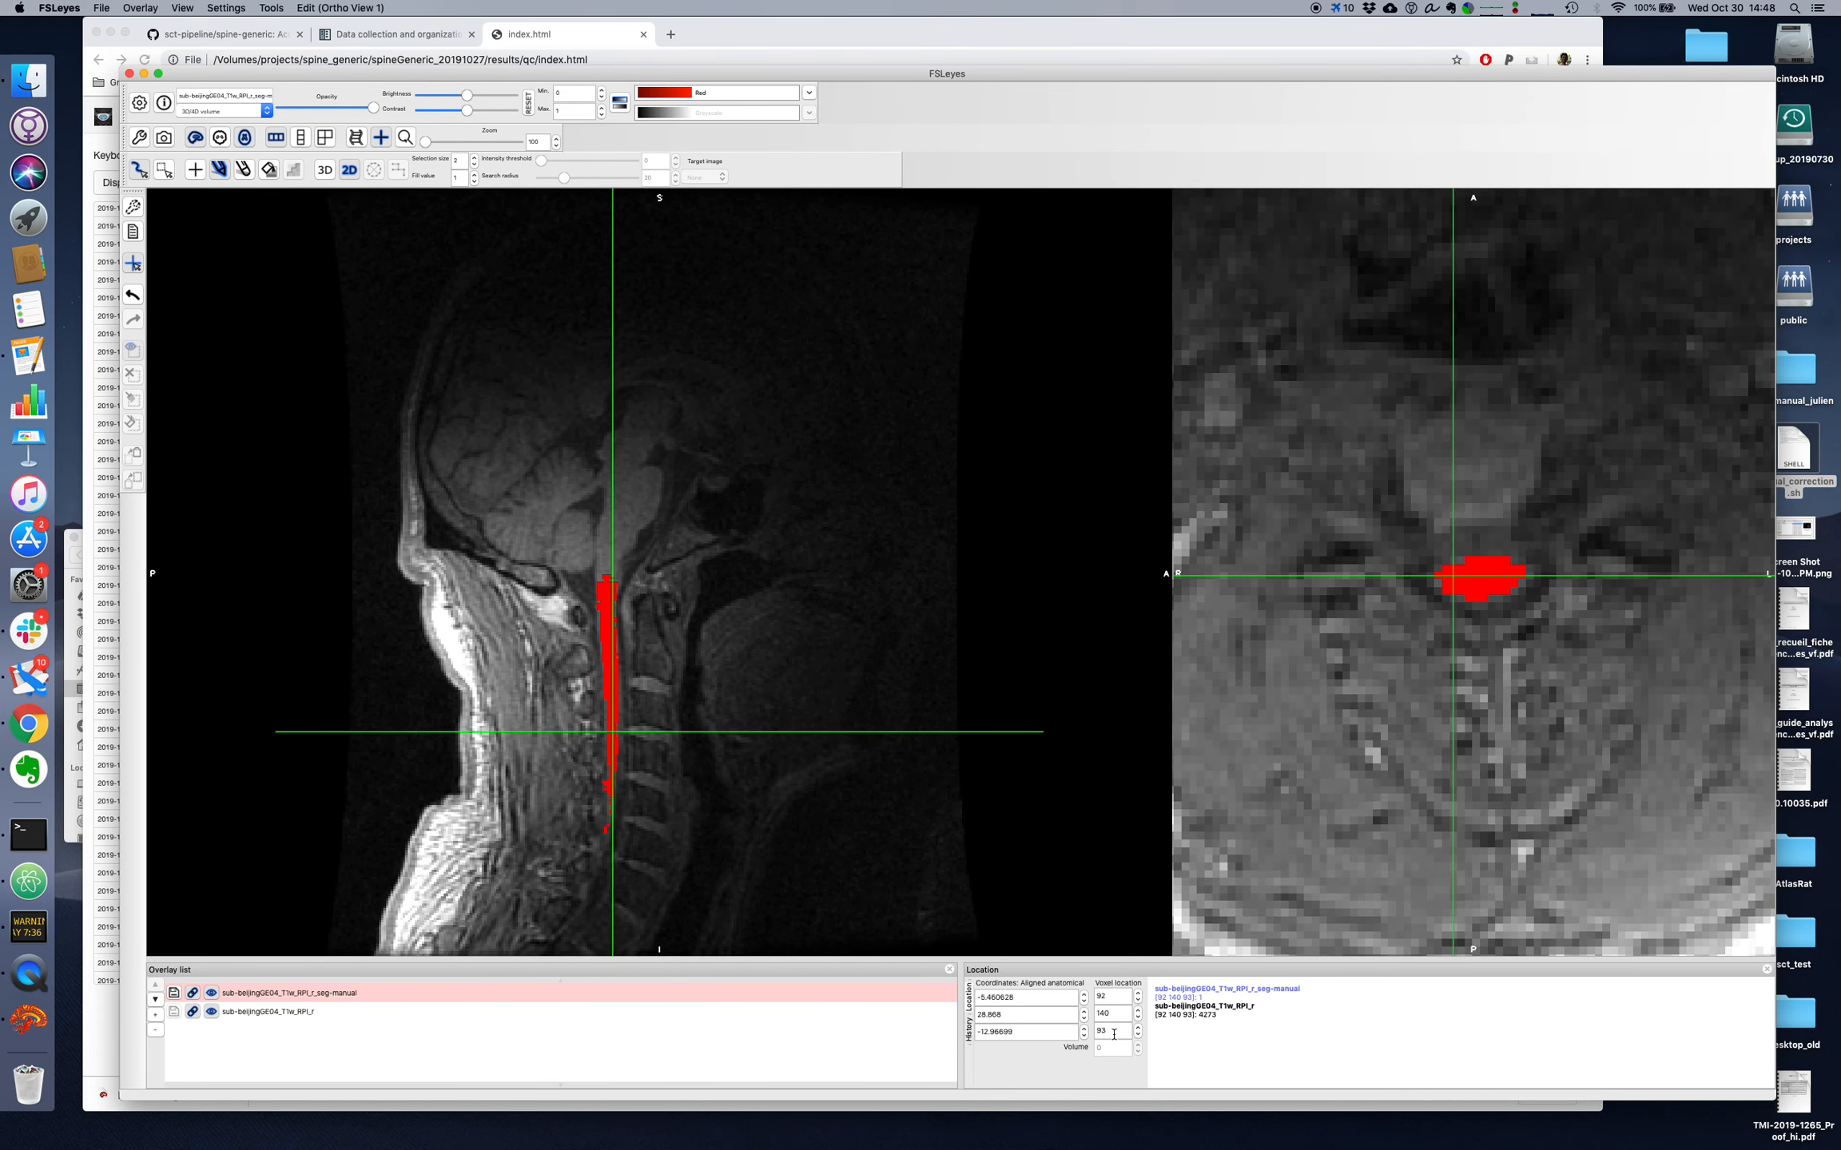
Step: Review the segmentation from axial slice 95 downward and erase the excess posterior voxels on axial slice 72
{"action": "scroll", "coordinate": [1114, 1034], "scroll_direction": "up", "scroll_amount": 2}
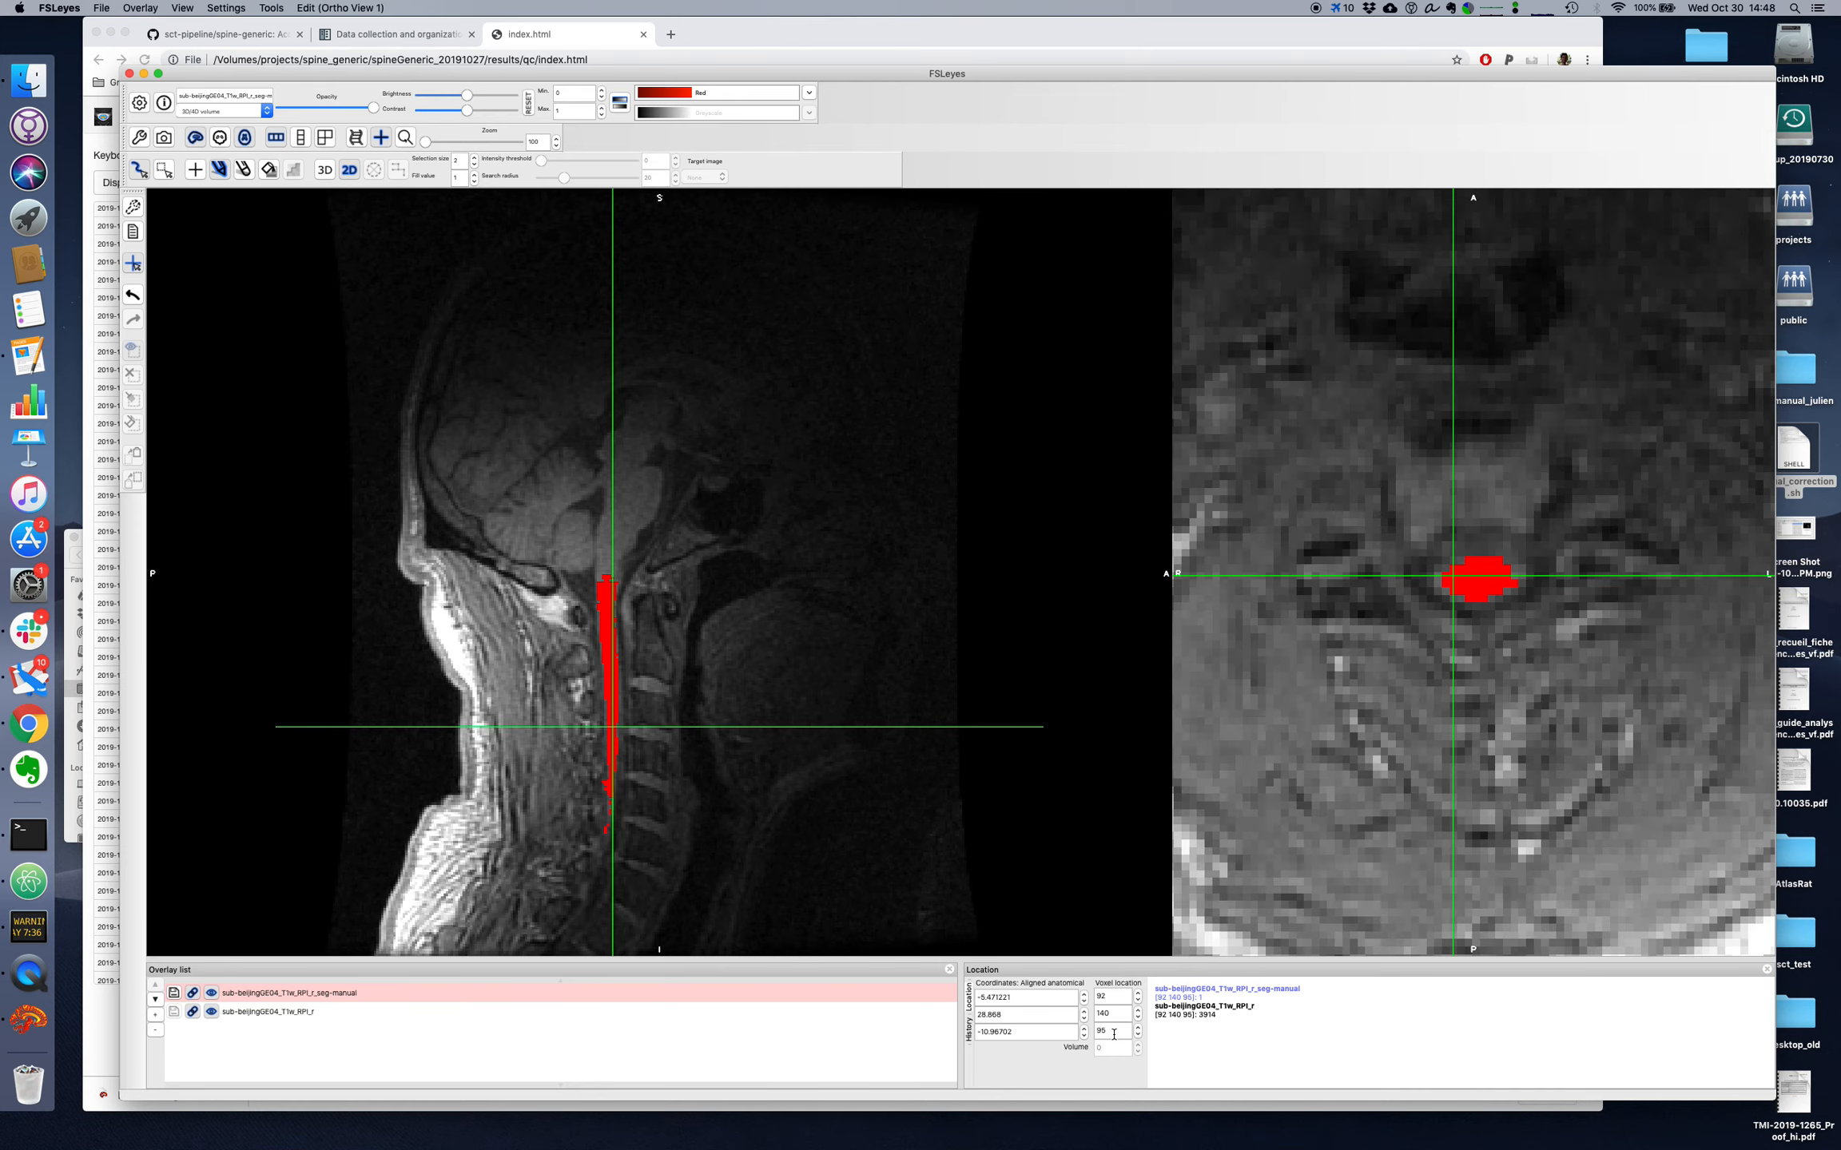
{"action": "scroll", "coordinate": [1114, 1035], "scroll_direction": "down", "scroll_amount": 13}
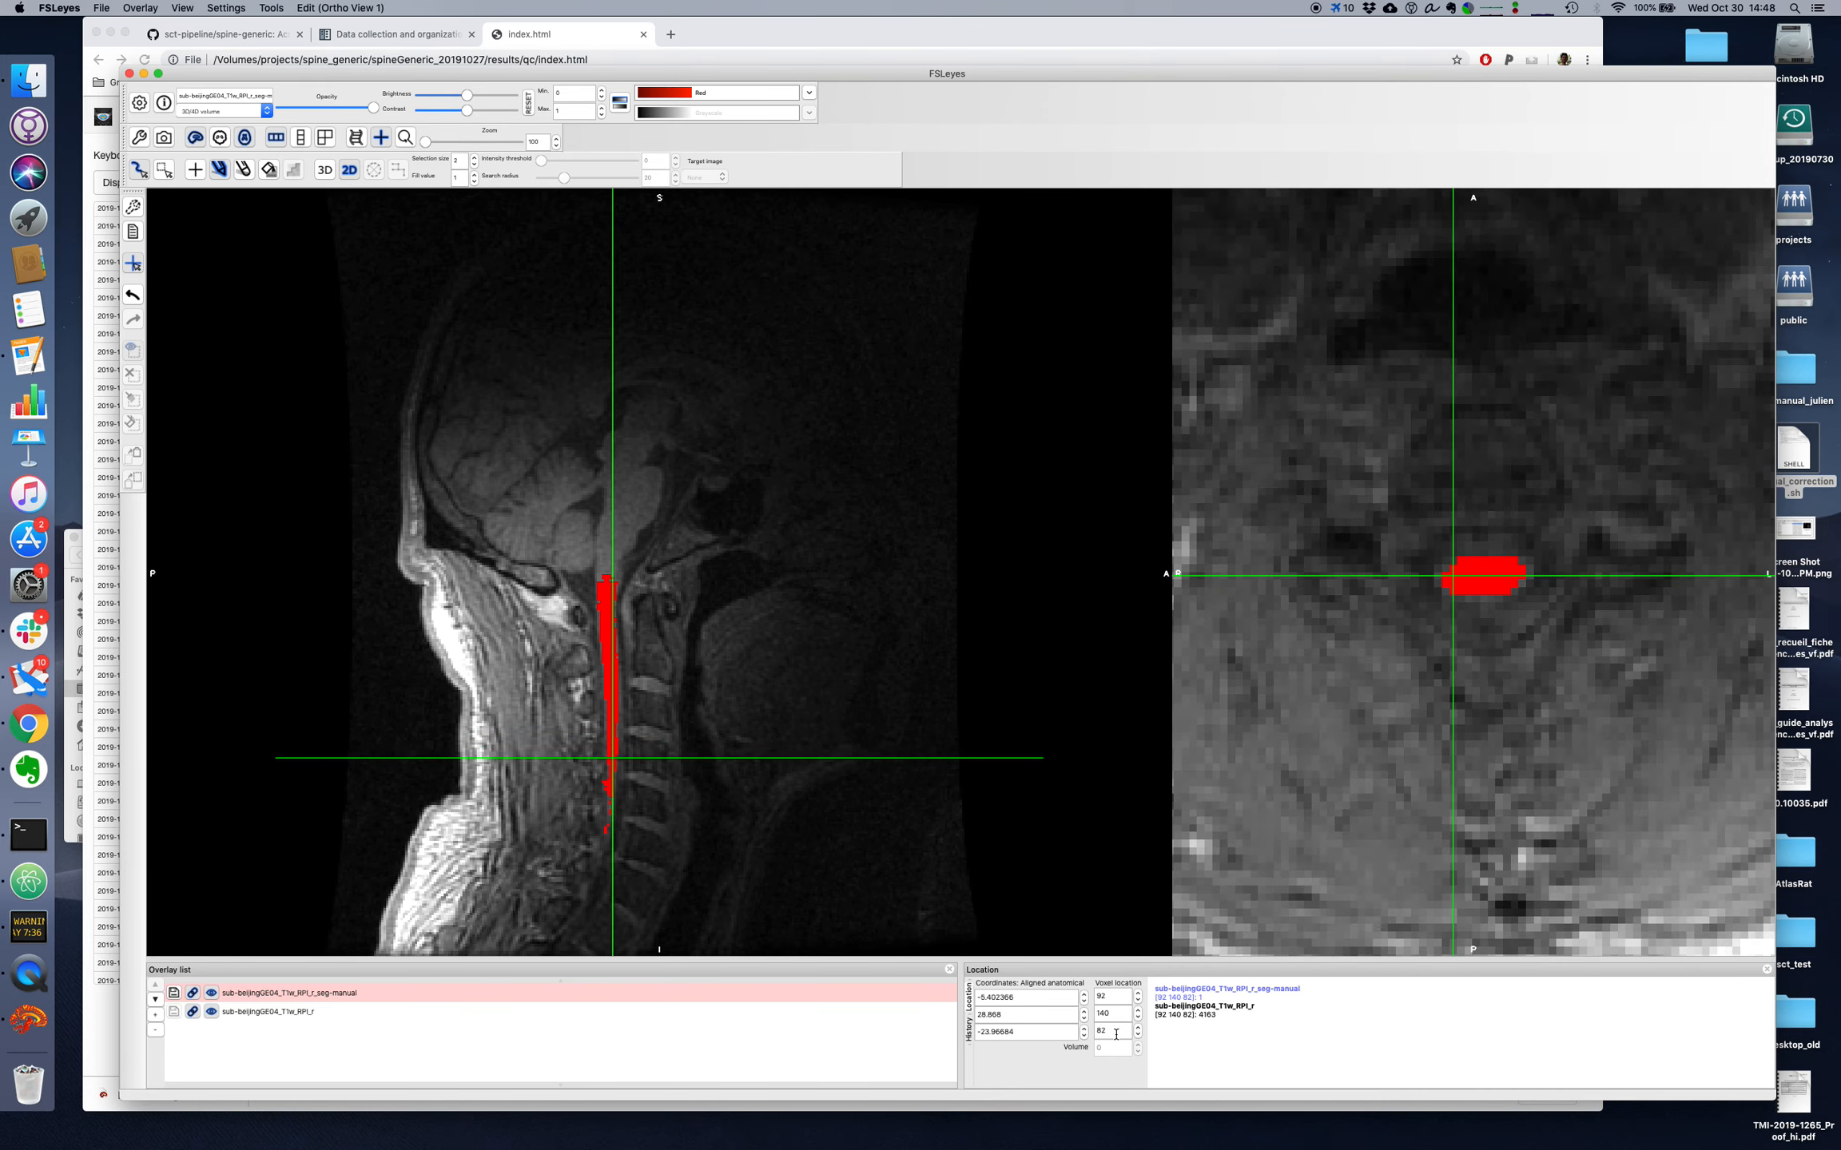
{"action": "scroll", "coordinate": [1116, 1035], "scroll_direction": "down", "scroll_amount": 10}
{"action": "scroll", "coordinate": [1116, 1035], "scroll_direction": "up", "scroll_amount": 3}
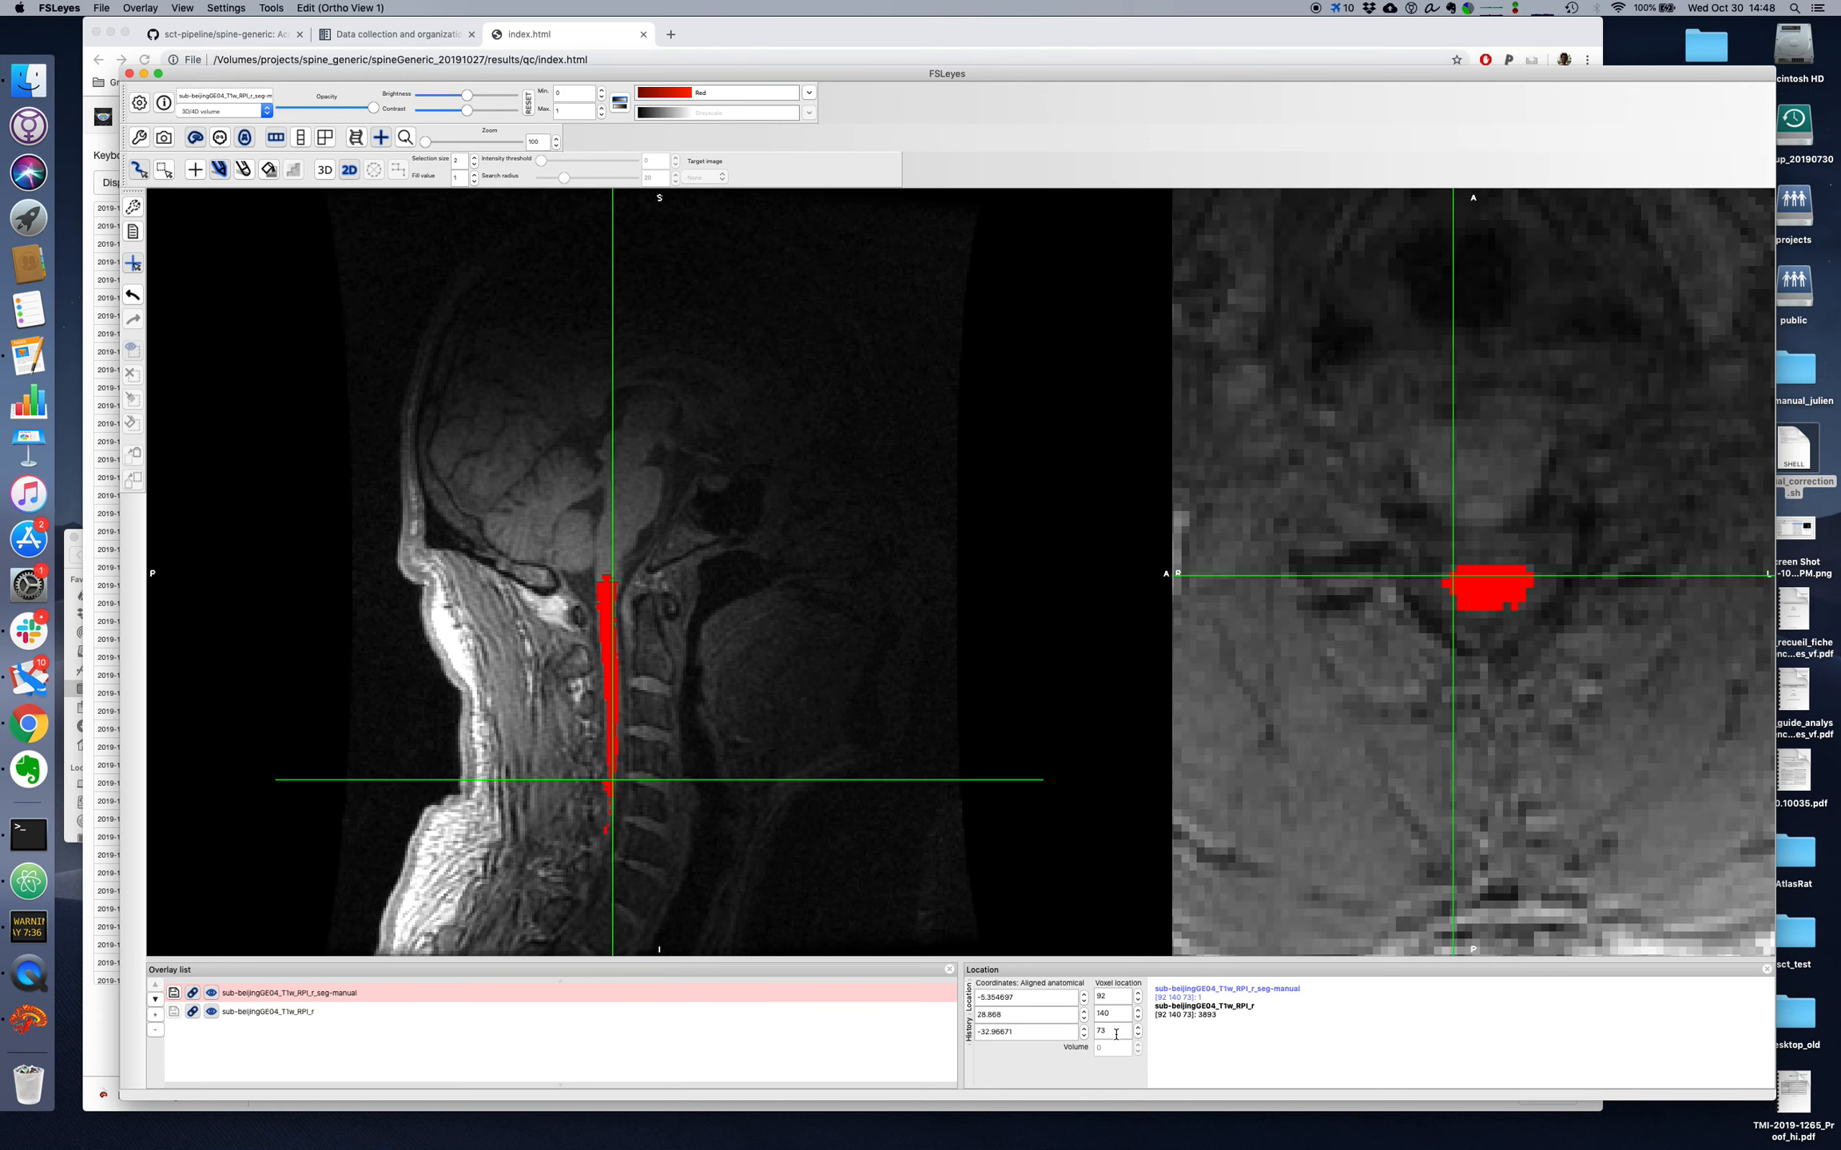
{"action": "key", "text": "super+f"}
{"action": "key", "text": "super+f"}
{"action": "scroll", "coordinate": [1116, 1034], "scroll_direction": "down", "scroll_amount": 1}
{"action": "key", "text": "super+f"}
{"action": "key", "text": "super+f"}
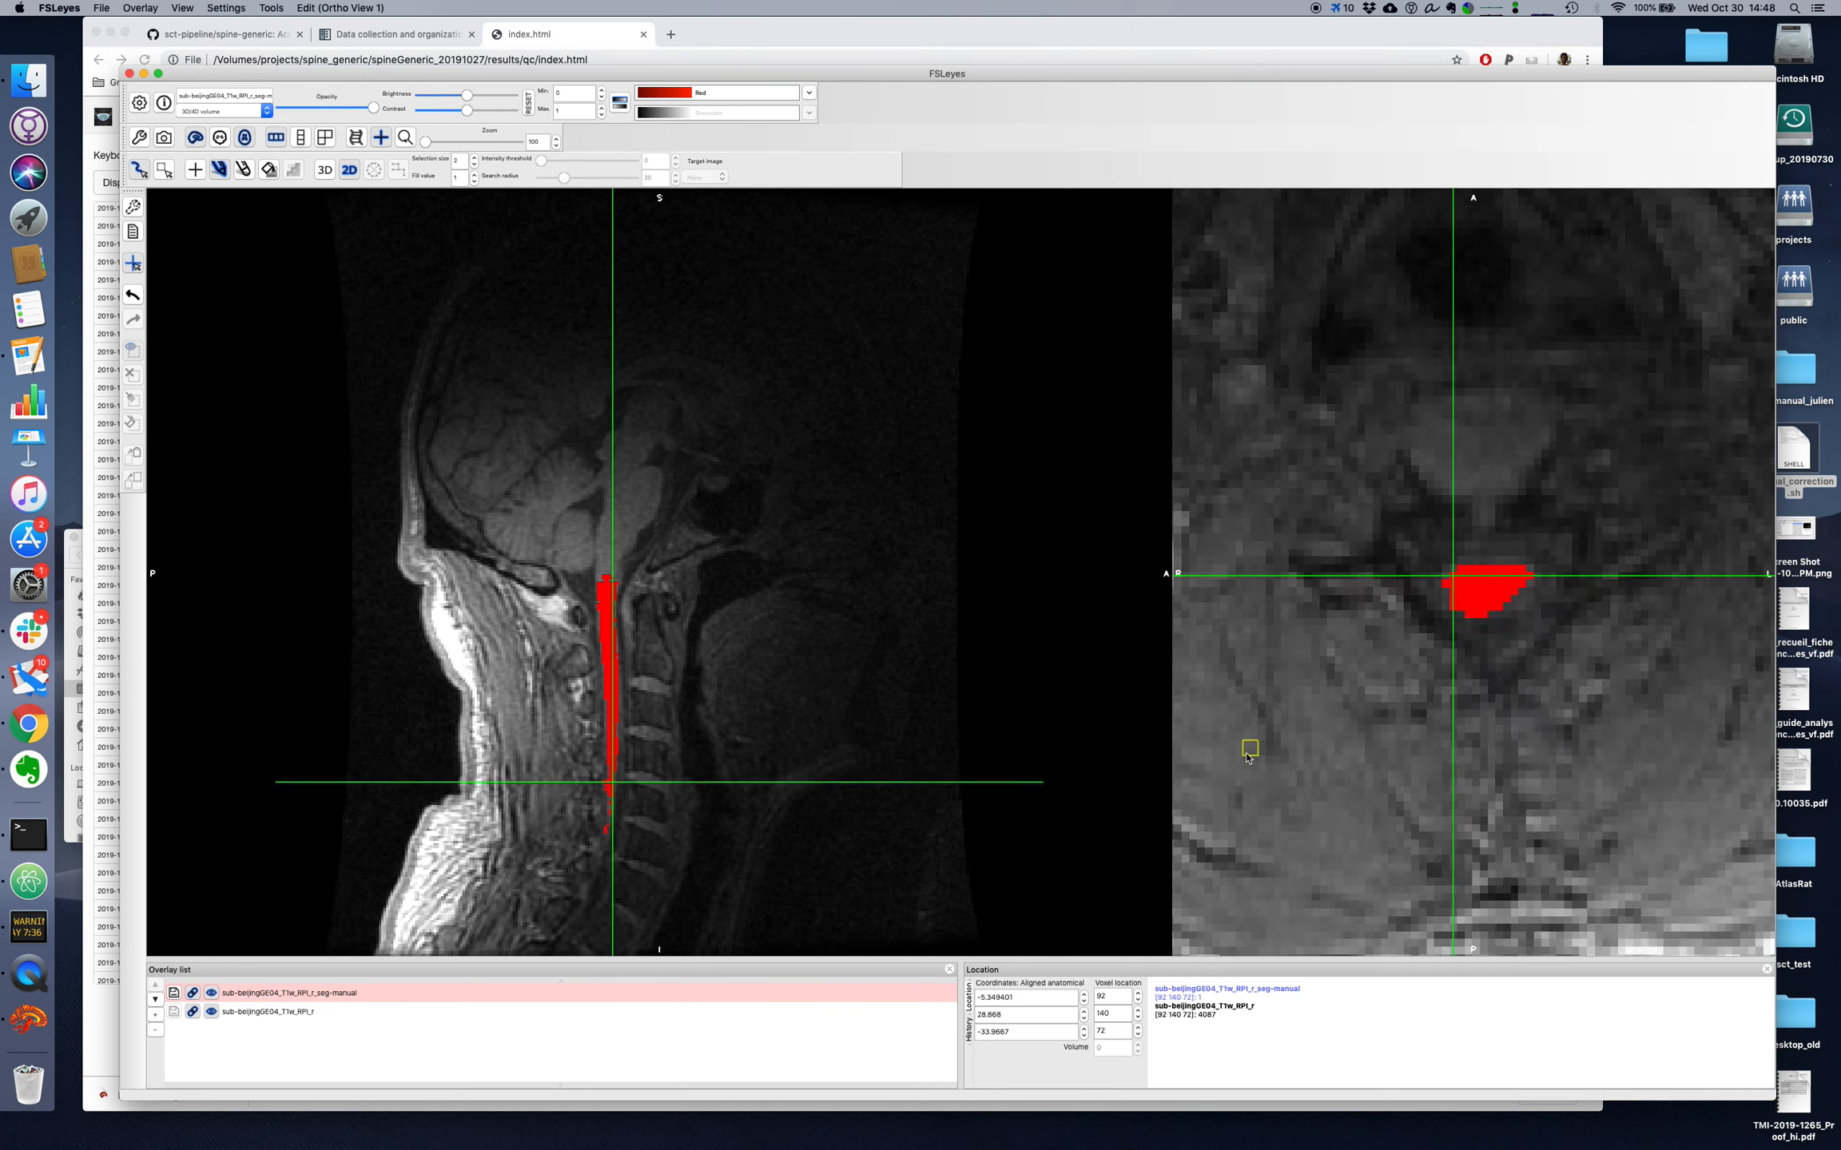
{"action": "left_click_drag", "start_coordinate": [1447, 604], "coordinate": [1494, 614]}
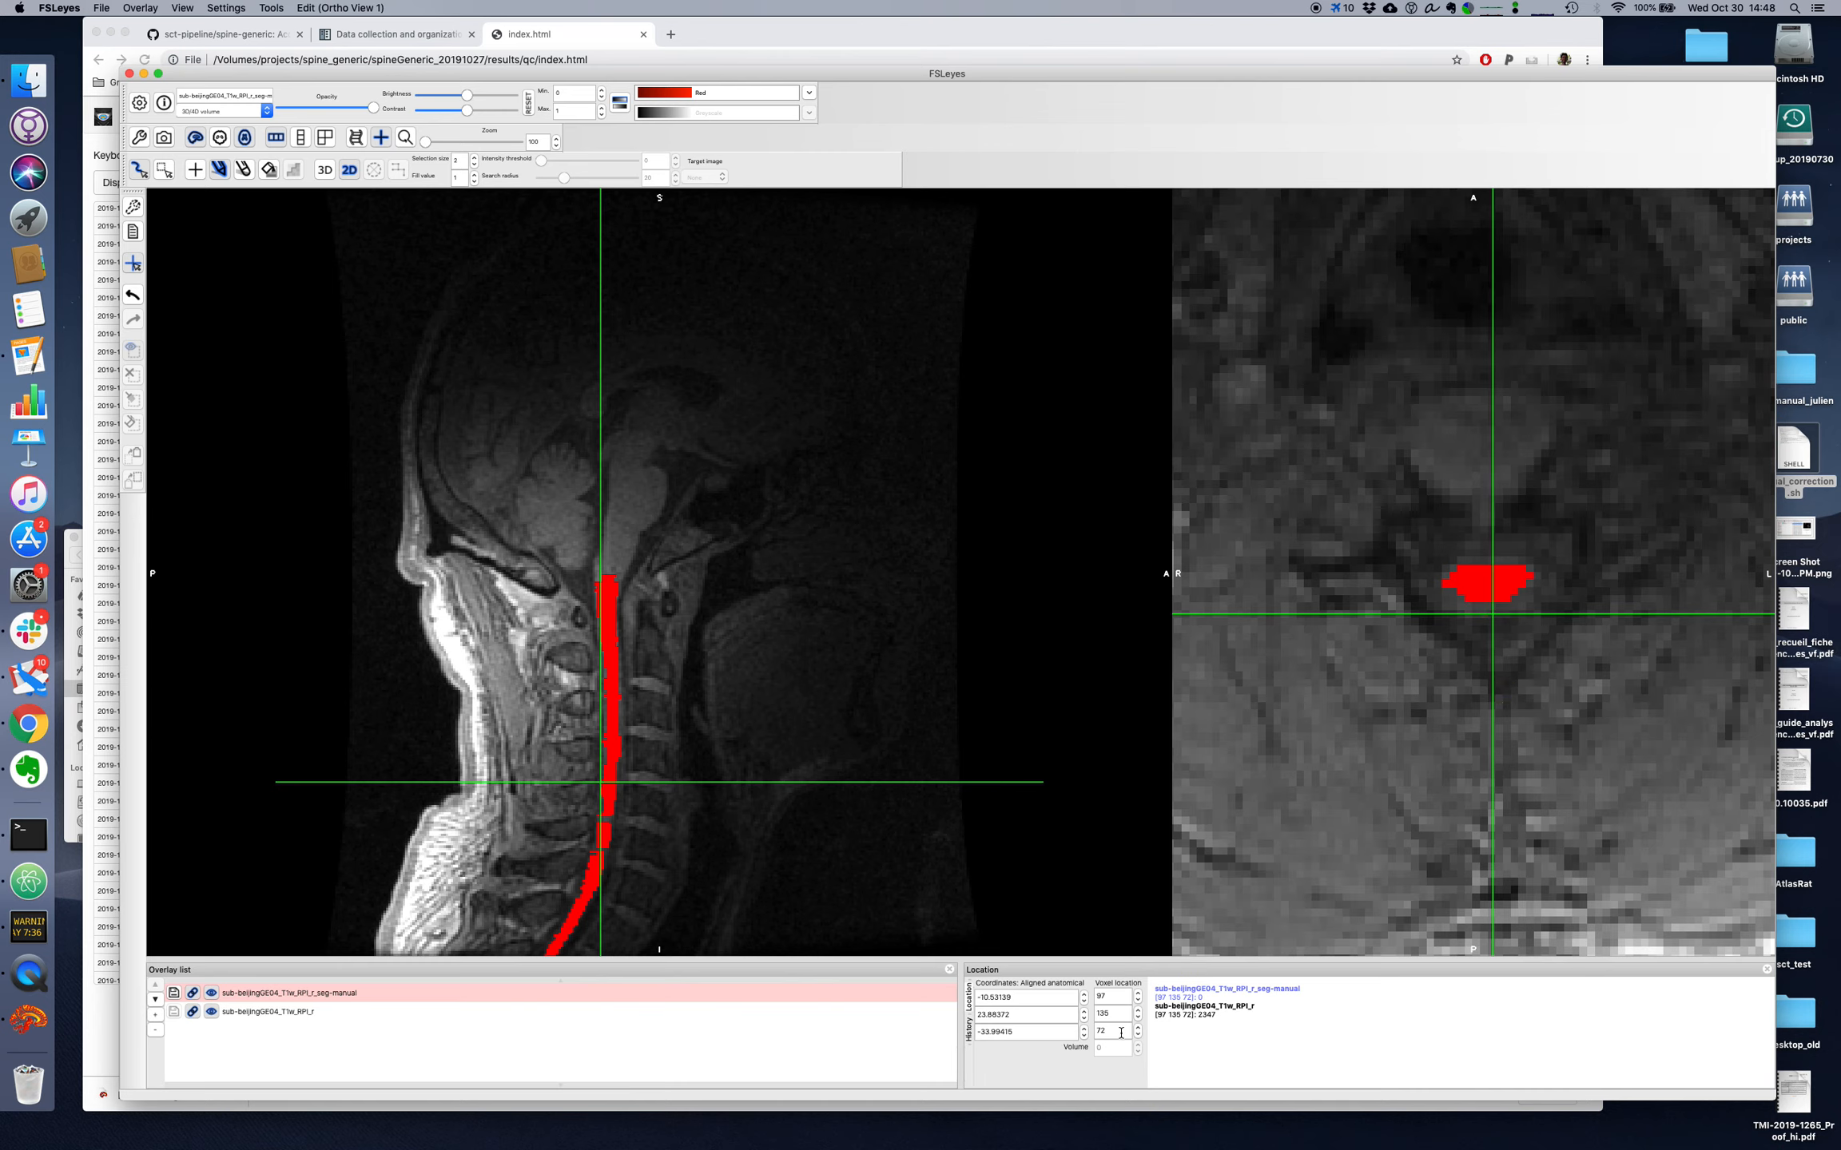
Step: Compare axial slice 71 with its neighbours and the underlying image, and trim the posterior edge of its segmentation
{"action": "left_click", "coordinate": [1137, 1035]}
{"action": "left_click", "coordinate": [1138, 1035]}
{"action": "left_click", "coordinate": [1138, 1028]}
{"action": "key", "text": "super+f"}
{"action": "key", "text": "super+f"}
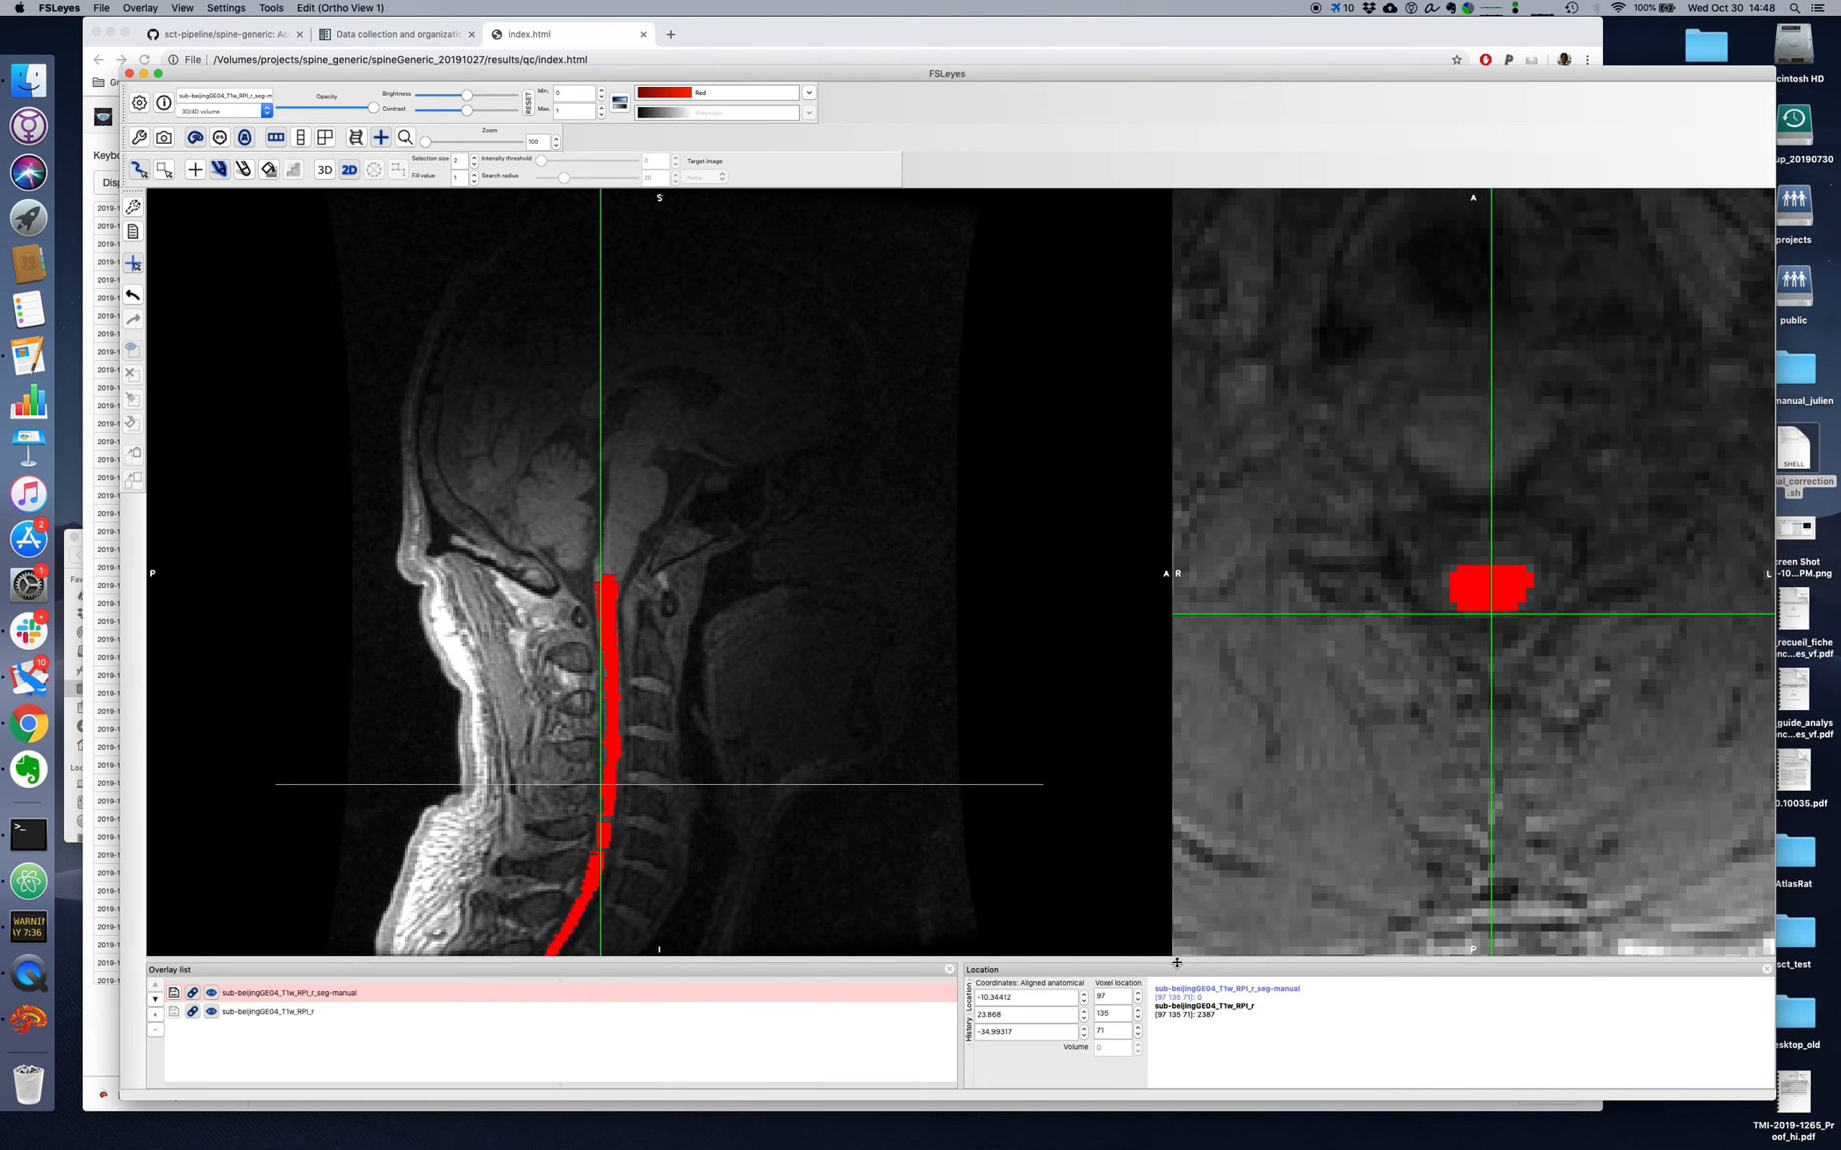
{"action": "left_click_drag", "start_coordinate": [1438, 613], "coordinate": [1530, 608]}
Step: Trim the excess posterior voxels from the segmentation on axial slices 70 and 69
{"action": "scroll", "coordinate": [1120, 1030], "scroll_direction": "down", "scroll_amount": 1}
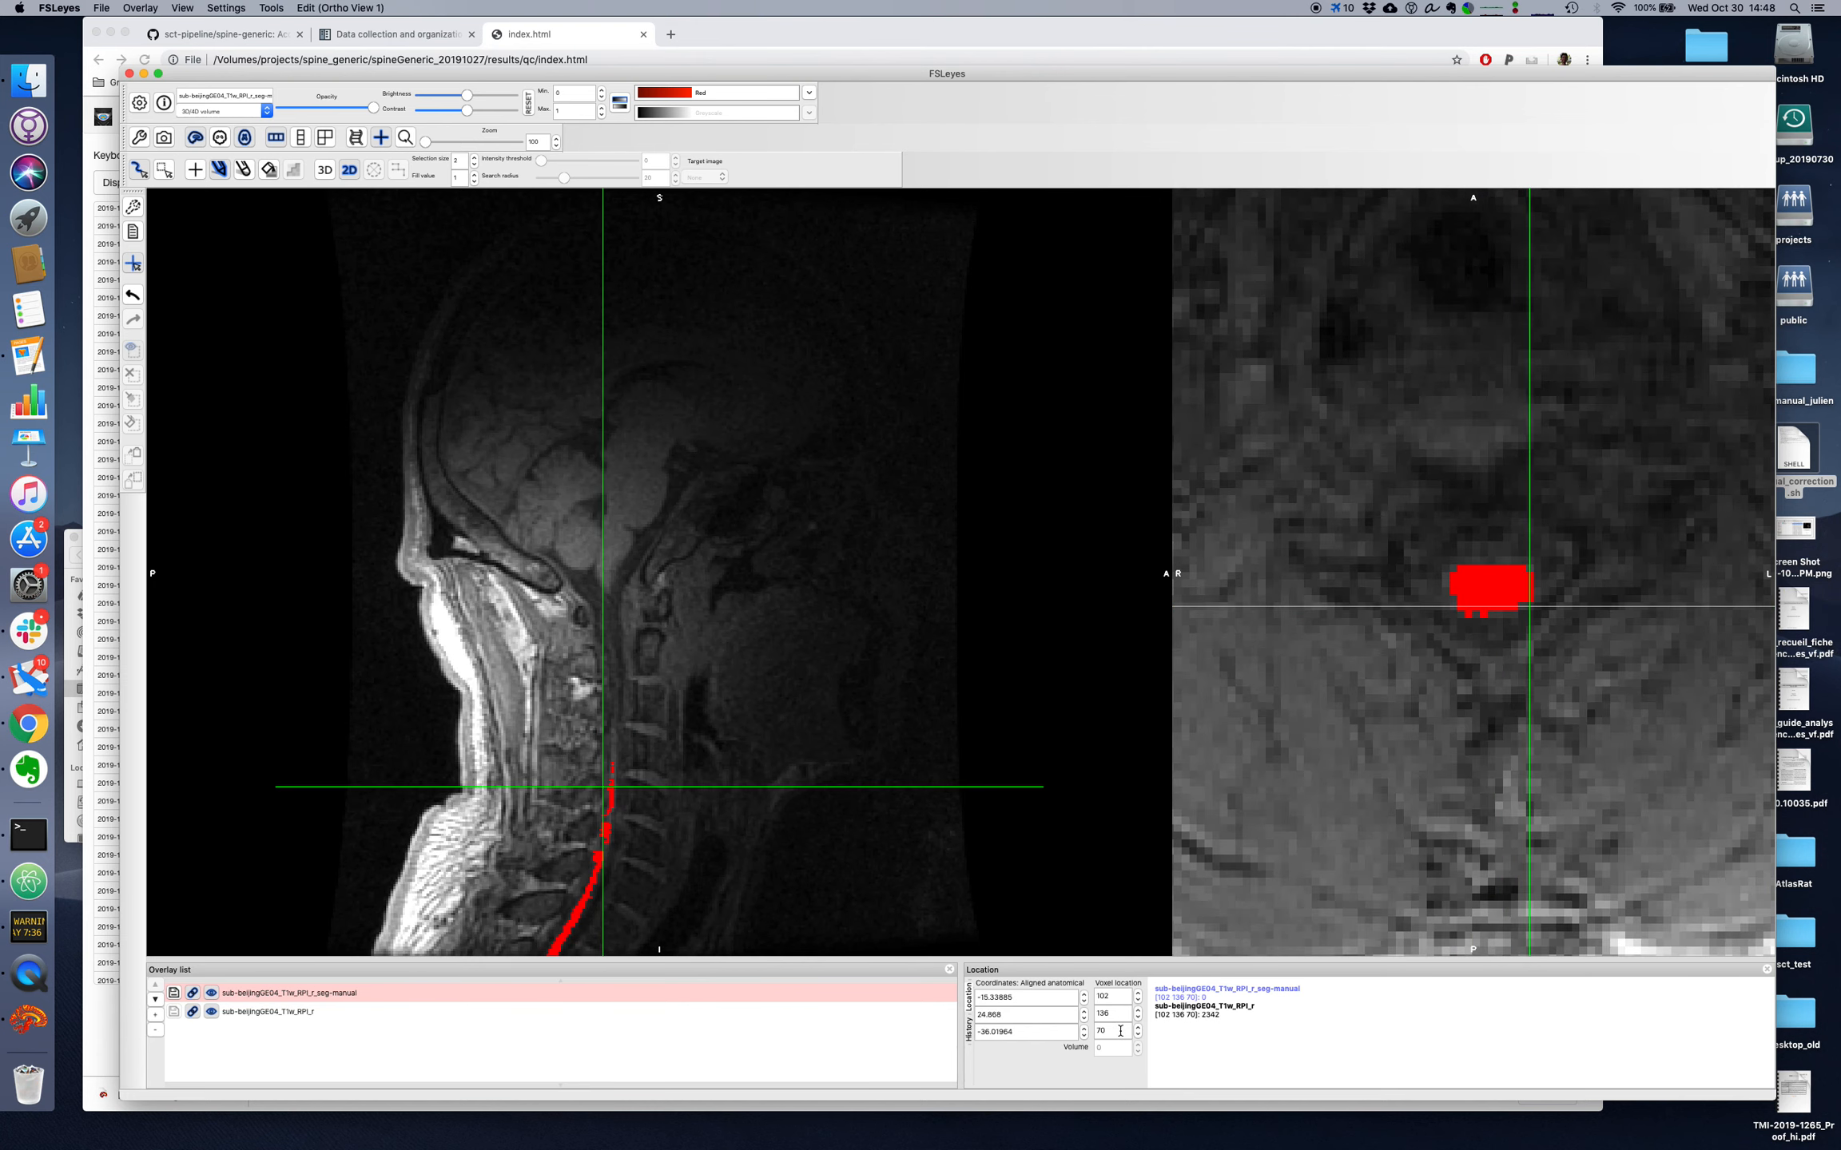
{"action": "left_click_drag", "start_coordinate": [1456, 610], "coordinate": [1541, 606]}
{"action": "scroll", "coordinate": [1125, 1036], "scroll_direction": "down", "scroll_amount": 1}
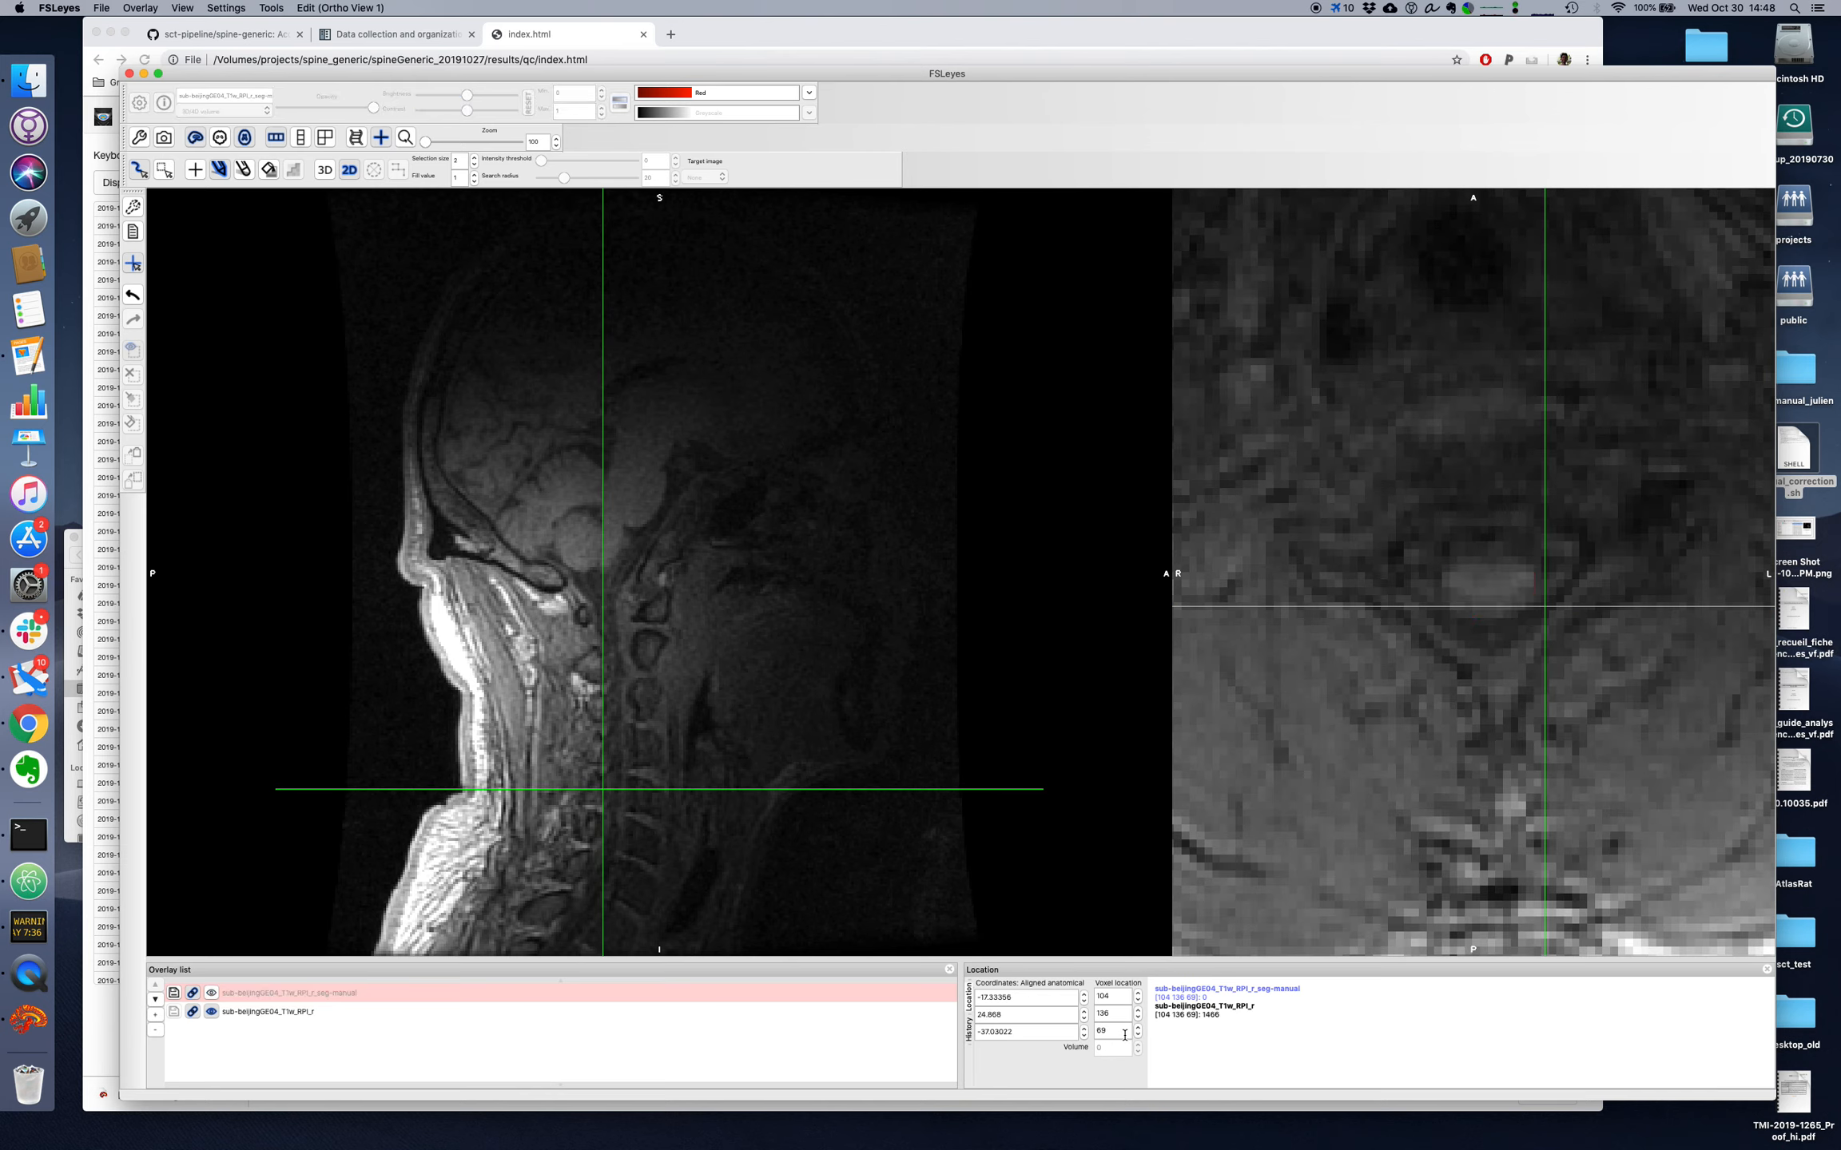
{"action": "left_click_drag", "start_coordinate": [1446, 603], "coordinate": [1525, 612]}
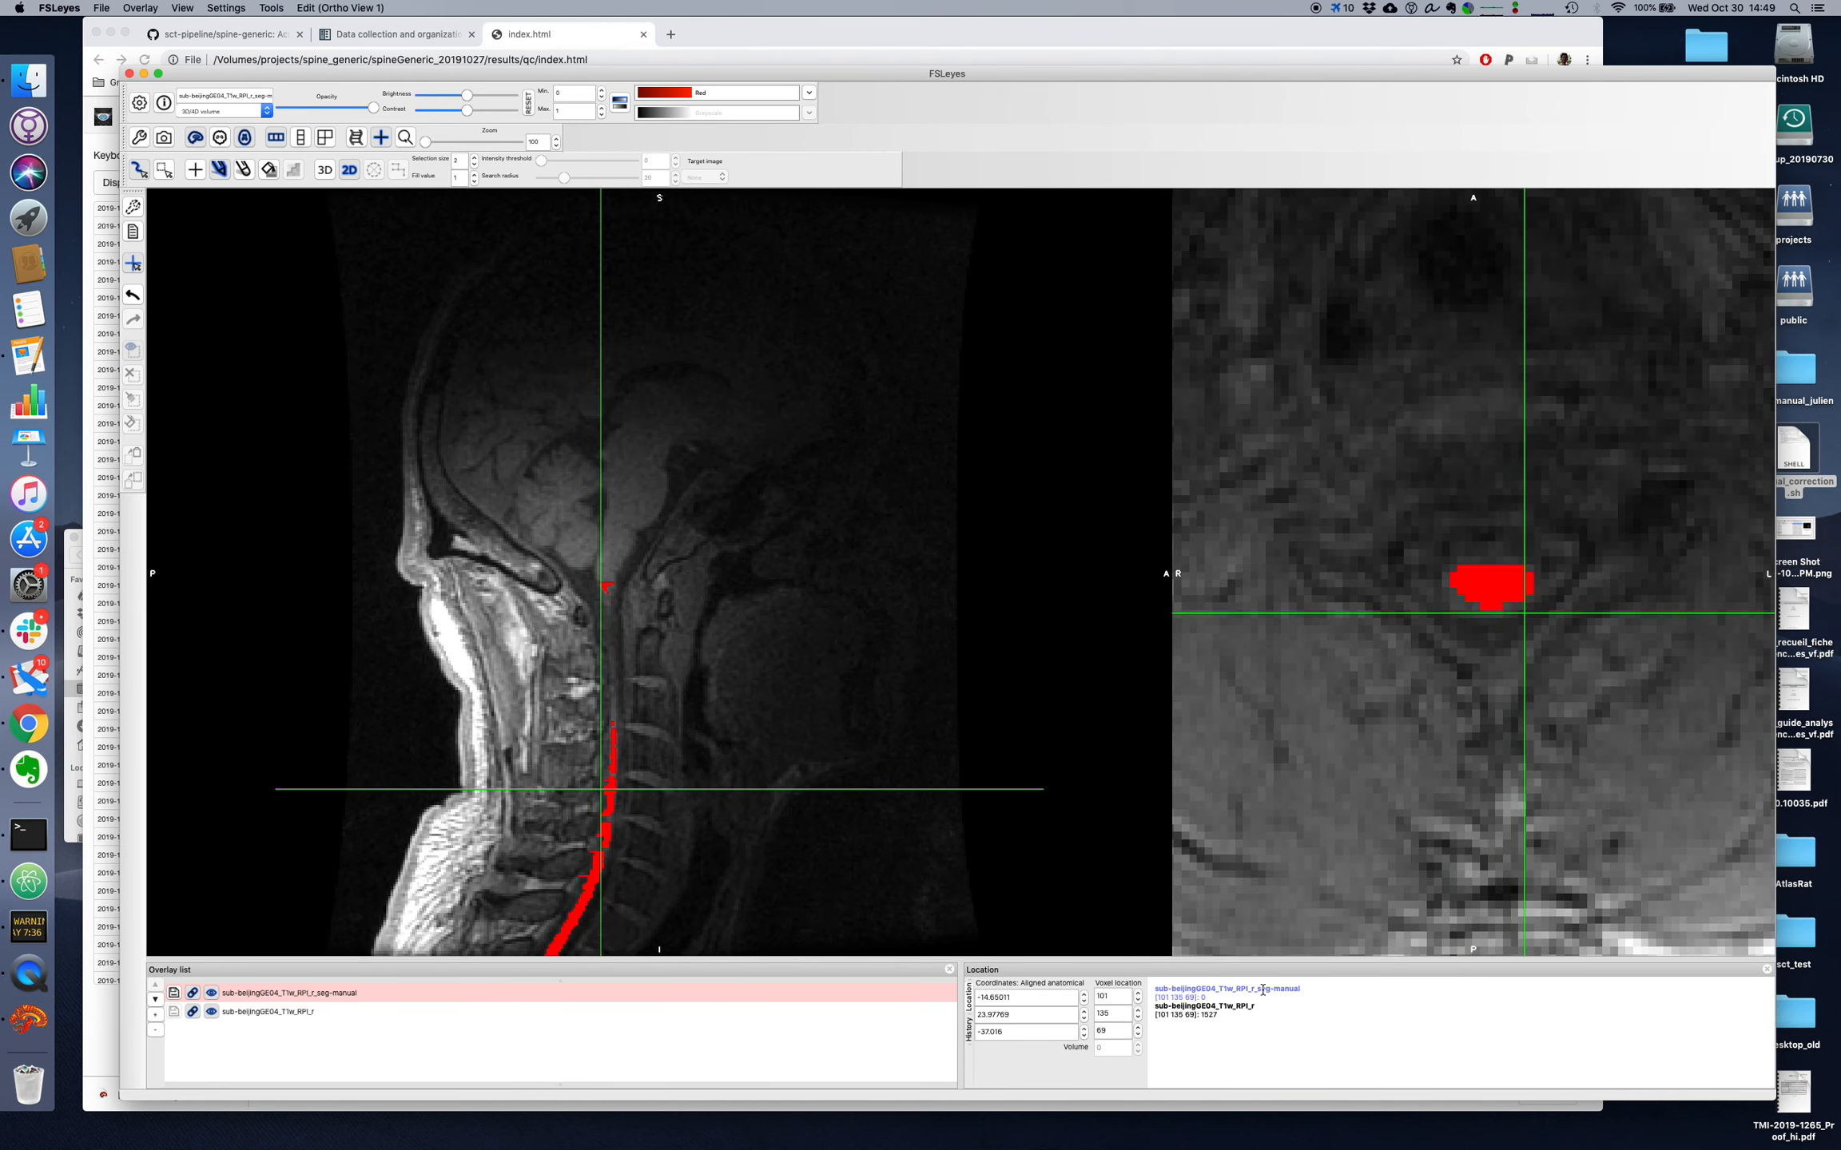
Step: Trim the posterior edge of the segmentation on axial slices 68 and 67, checking it against the cord with the overlay hidden
{"action": "scroll", "coordinate": [1119, 1036], "scroll_direction": "down", "scroll_amount": 1}
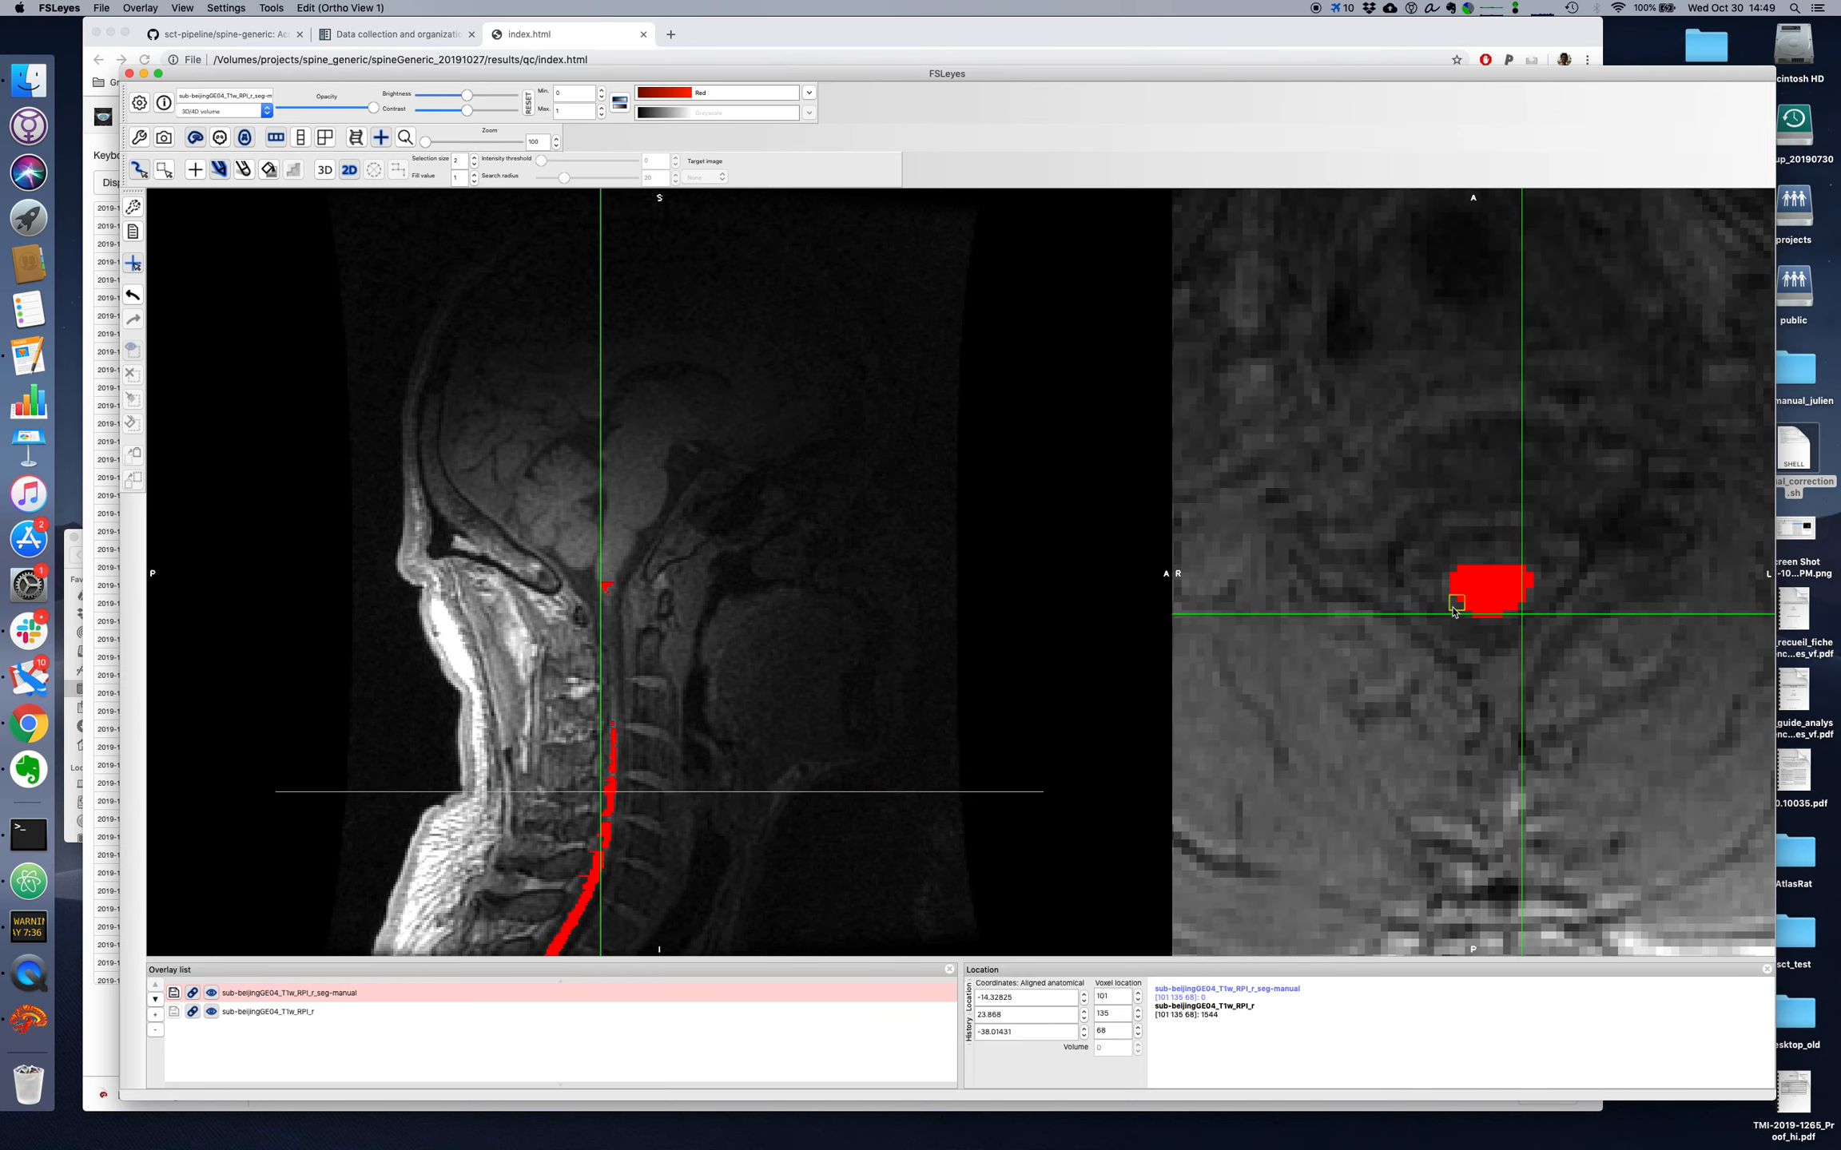
{"action": "left_click_drag", "start_coordinate": [1453, 606], "coordinate": [1520, 614]}
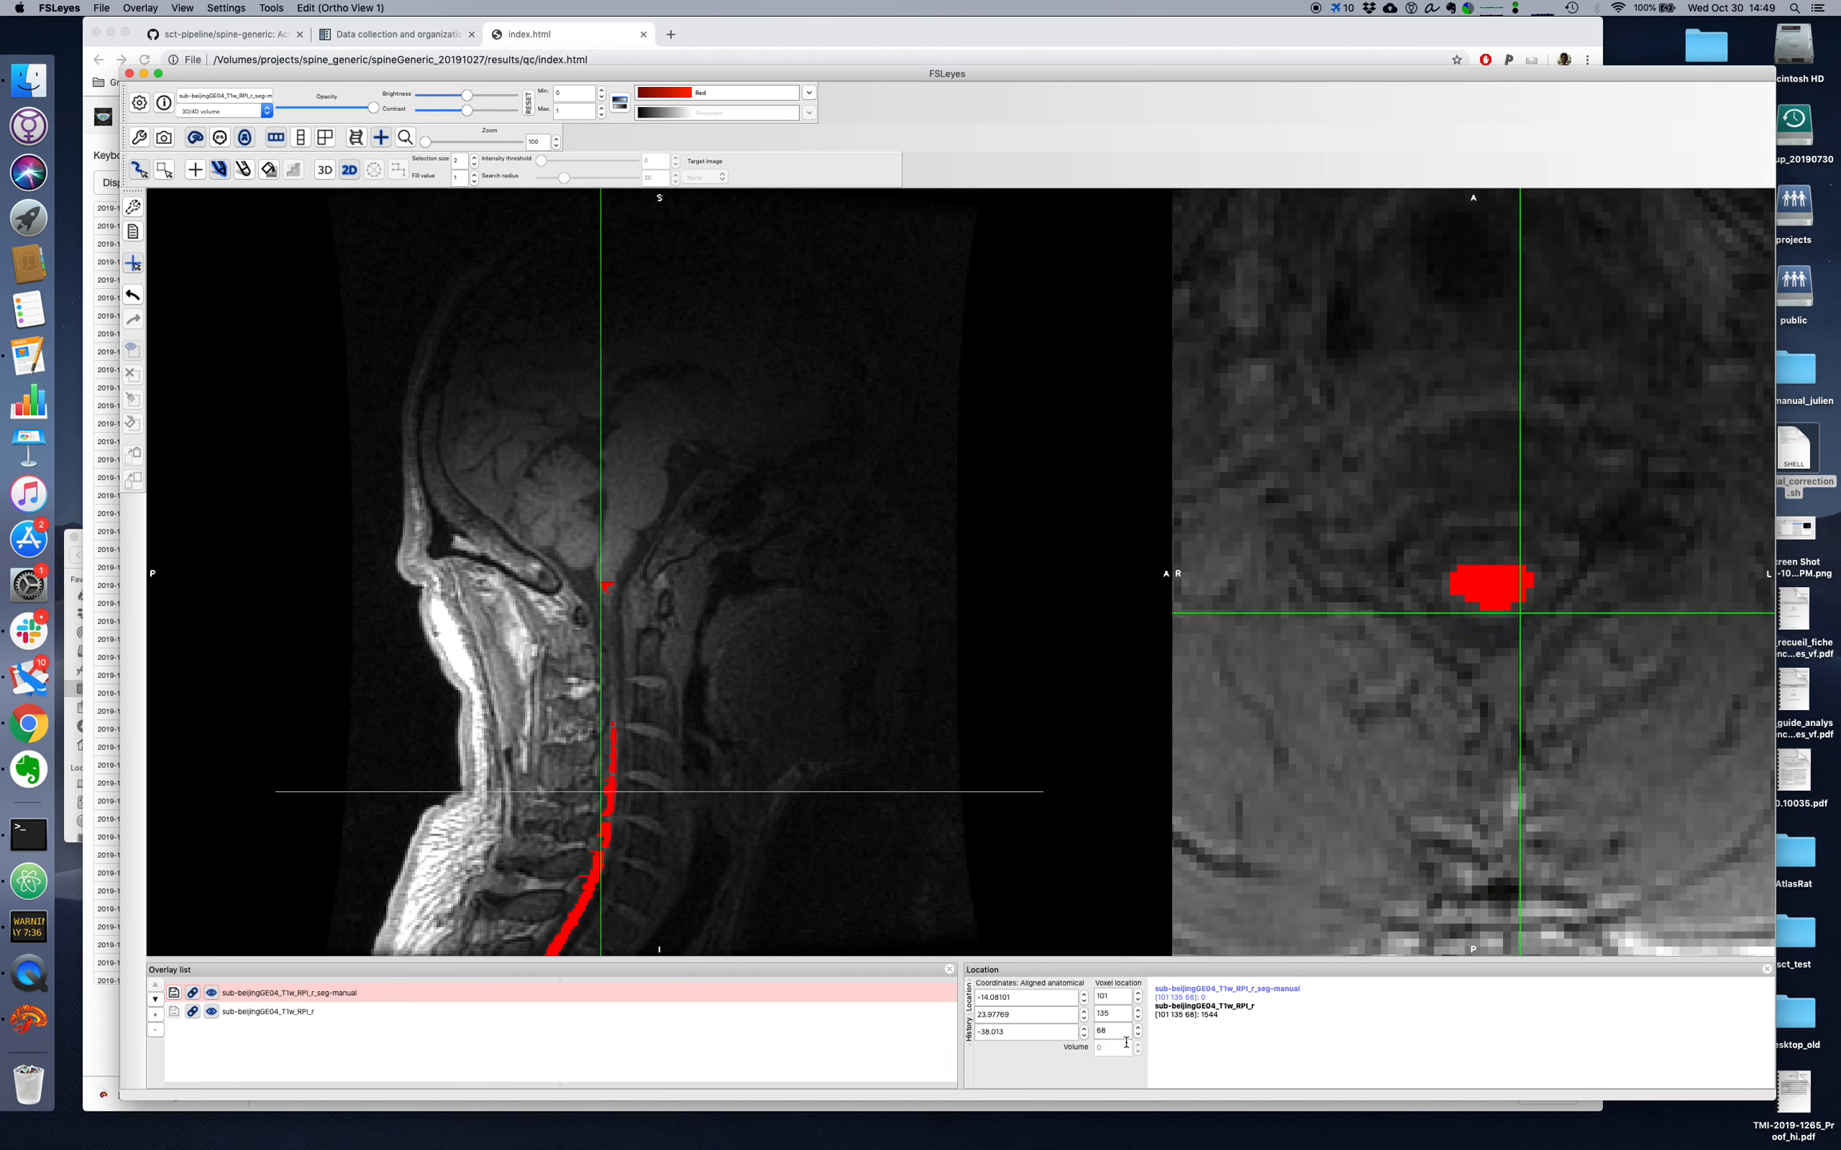
{"action": "scroll", "coordinate": [1126, 1039], "scroll_direction": "down", "scroll_amount": 1}
{"action": "key", "text": "super+f"}
{"action": "key", "text": "super+f"}
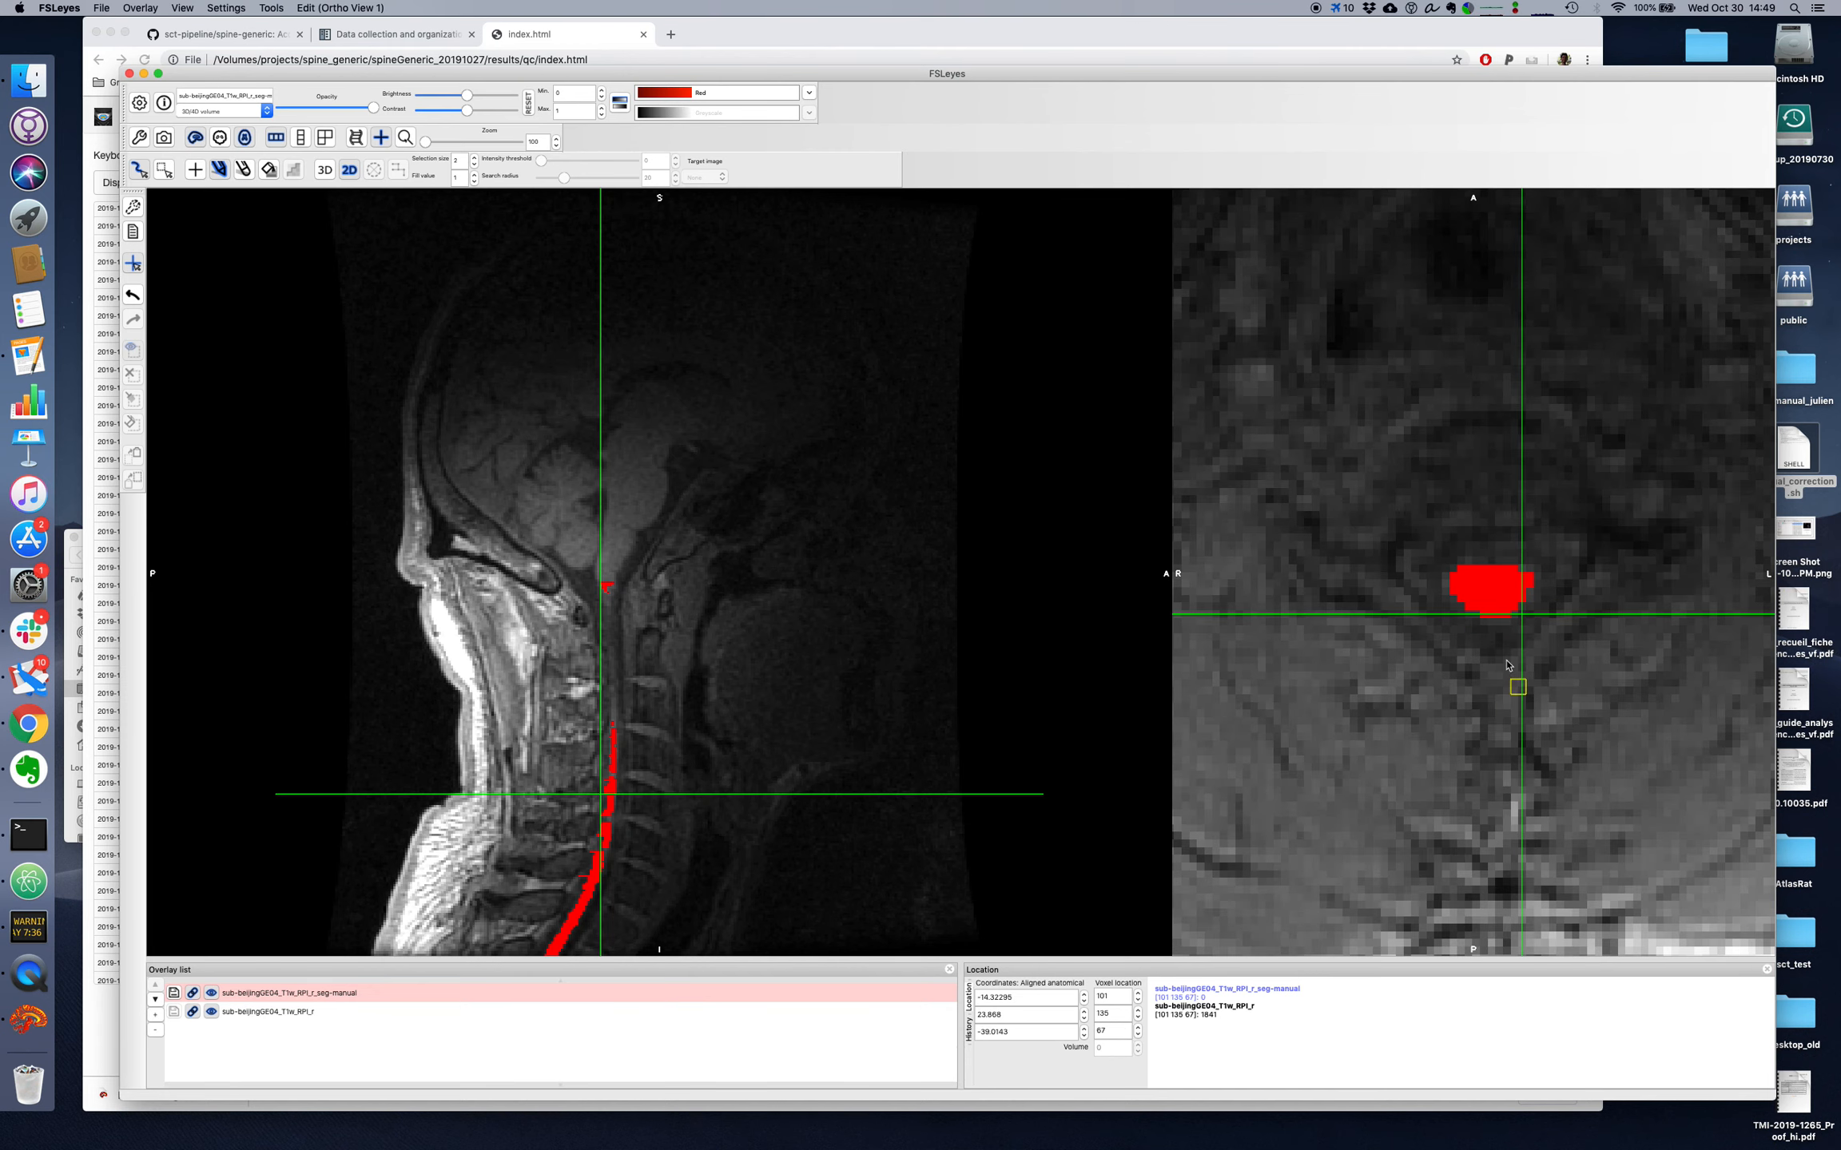
{"action": "left_click_drag", "start_coordinate": [1458, 610], "coordinate": [1523, 613]}
Step: Examine the segmentation between axial slices 66 and 54 with the overlay shown and hidden
{"action": "scroll", "coordinate": [1124, 1030], "scroll_direction": "down", "scroll_amount": 1}
{"action": "key", "text": "super+f"}
{"action": "key", "text": "super+f"}
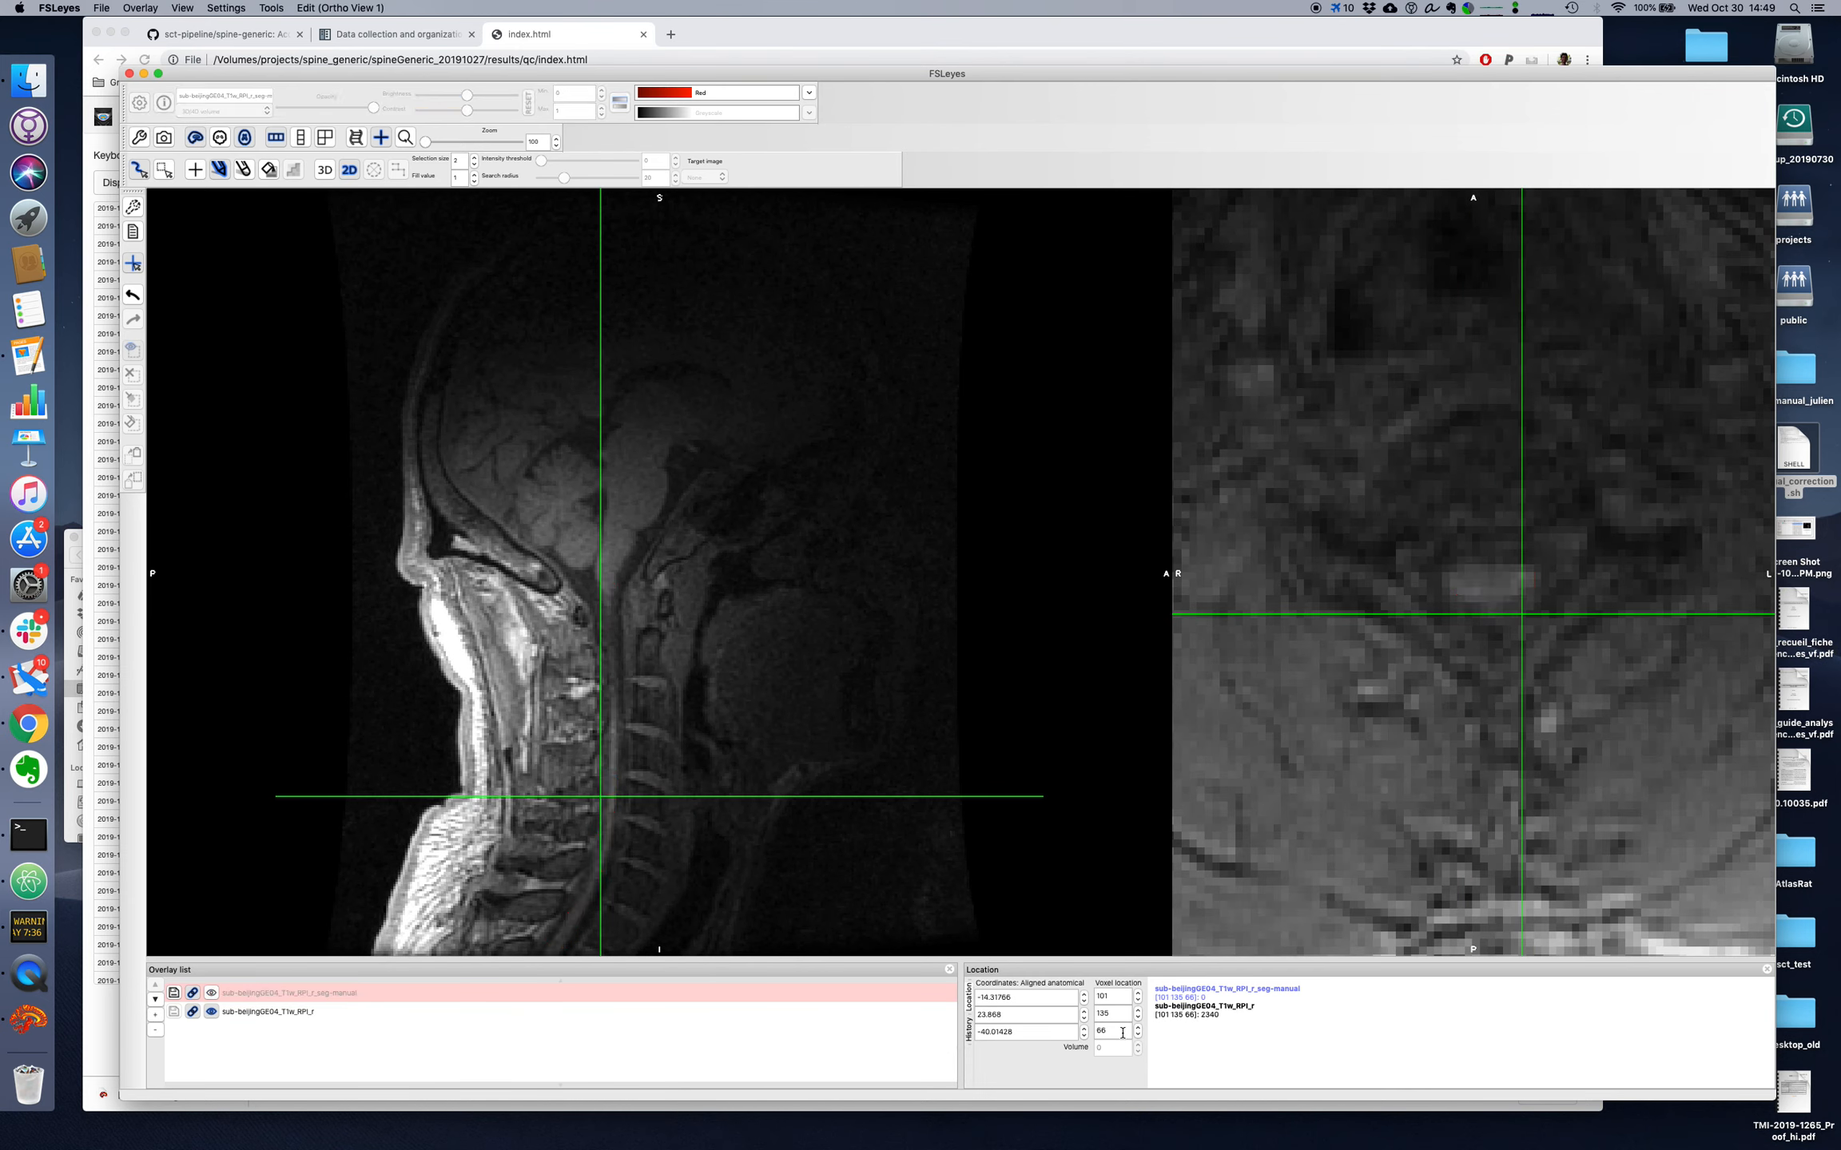
{"action": "scroll", "coordinate": [1122, 1033], "scroll_direction": "down", "scroll_amount": 1}
{"action": "key", "text": "super+f"}
{"action": "key", "text": "super+f"}
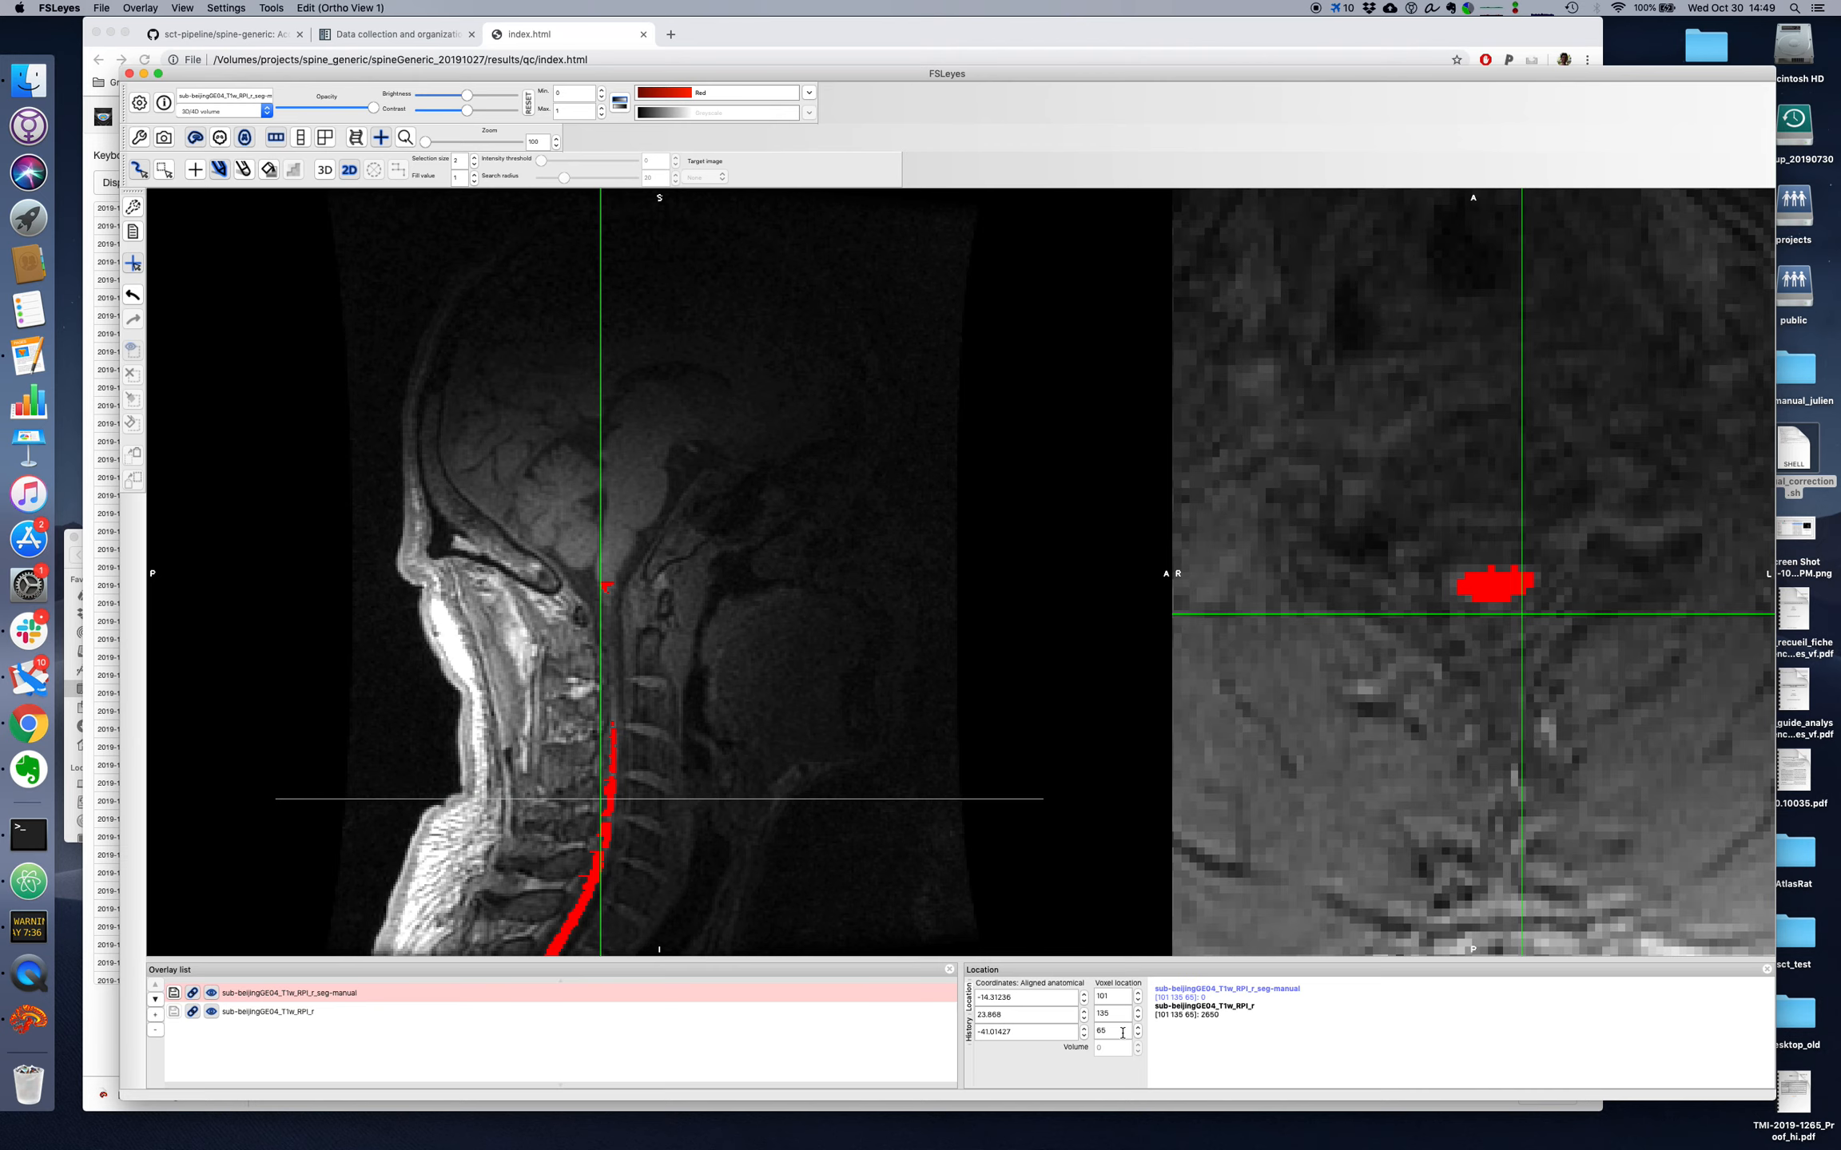
{"action": "scroll", "coordinate": [1123, 1033], "scroll_direction": "down", "scroll_amount": 3}
{"action": "scroll", "coordinate": [1122, 1033], "scroll_direction": "down", "scroll_amount": 5}
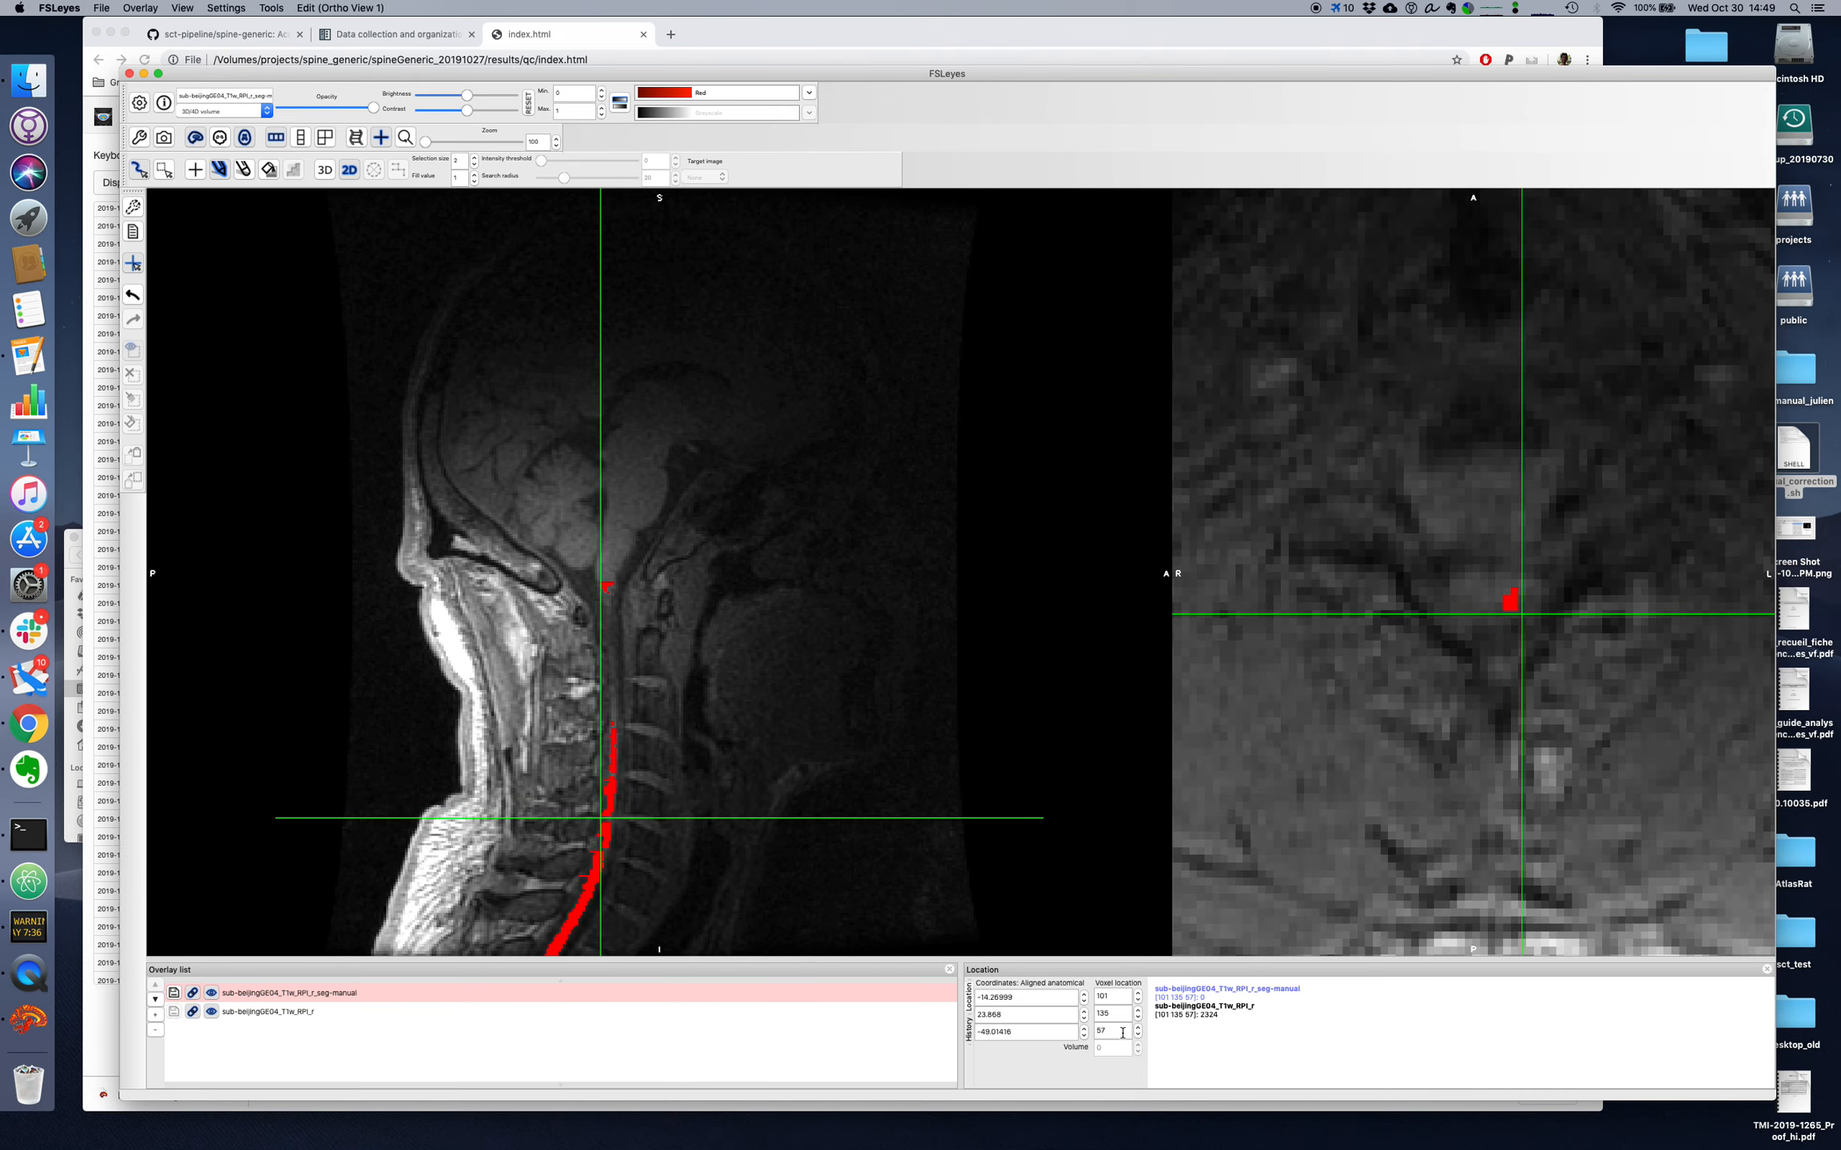
{"action": "scroll", "coordinate": [1122, 1033], "scroll_direction": "up", "scroll_amount": 2}
{"action": "scroll", "coordinate": [1122, 1033], "scroll_direction": "down", "scroll_amount": 3}
{"action": "scroll", "coordinate": [1122, 1033], "scroll_direction": "down", "scroll_amount": 2}
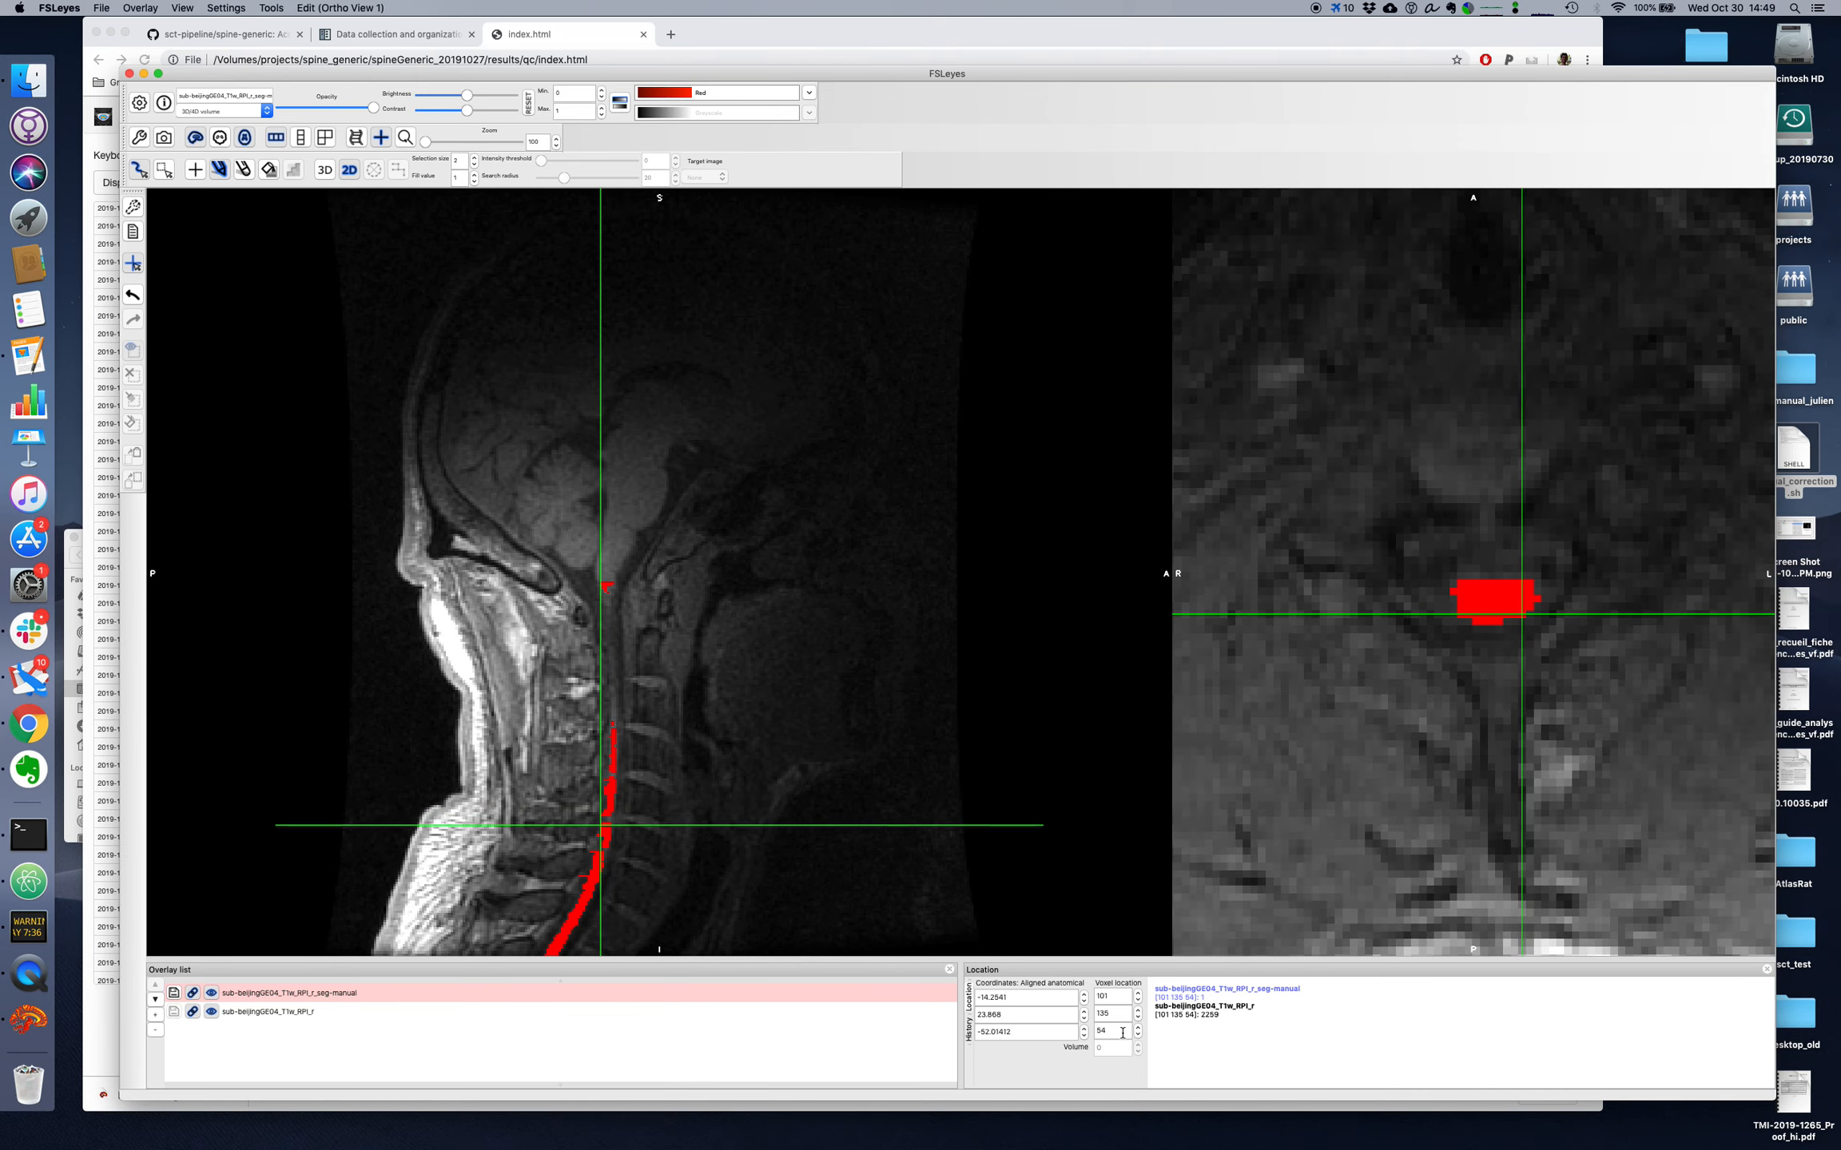
{"action": "scroll", "coordinate": [1123, 1033], "scroll_direction": "up", "scroll_amount": 1}
{"action": "key", "text": "super+f"}
{"action": "key", "text": "super+f"}
{"action": "scroll", "coordinate": [1122, 1033], "scroll_direction": "up", "scroll_amount": 3}
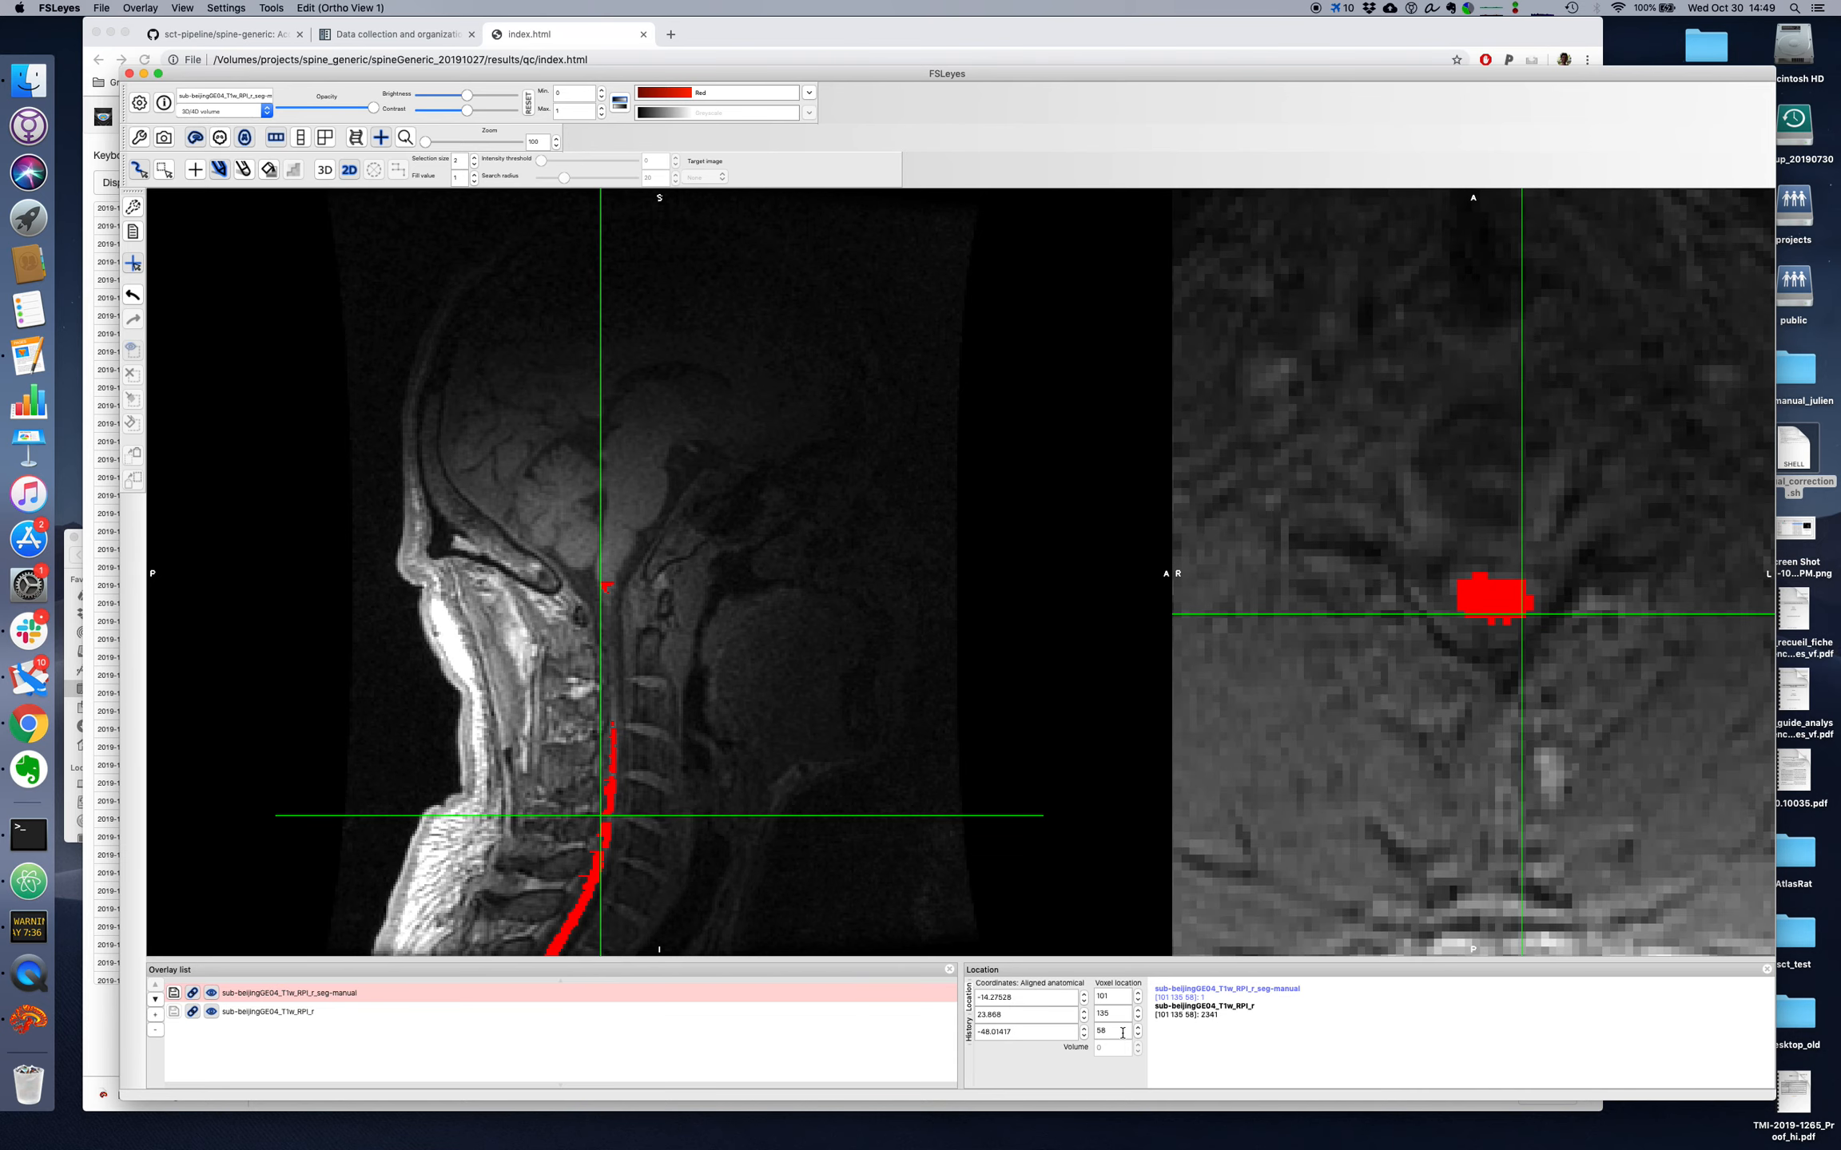
{"action": "key", "text": "super+f"}
{"action": "key", "text": "super+f"}
Step: Paint missing cord voxels on axial slices 57 and 56, and check the neighbouring slices down to slice 50
{"action": "scroll", "coordinate": [1116, 1030], "scroll_direction": "down", "scroll_amount": 1}
{"action": "scroll", "coordinate": [1116, 1031], "scroll_direction": "up", "scroll_amount": 1}
{"action": "scroll", "coordinate": [1116, 1031], "scroll_direction": "down", "scroll_amount": 1}
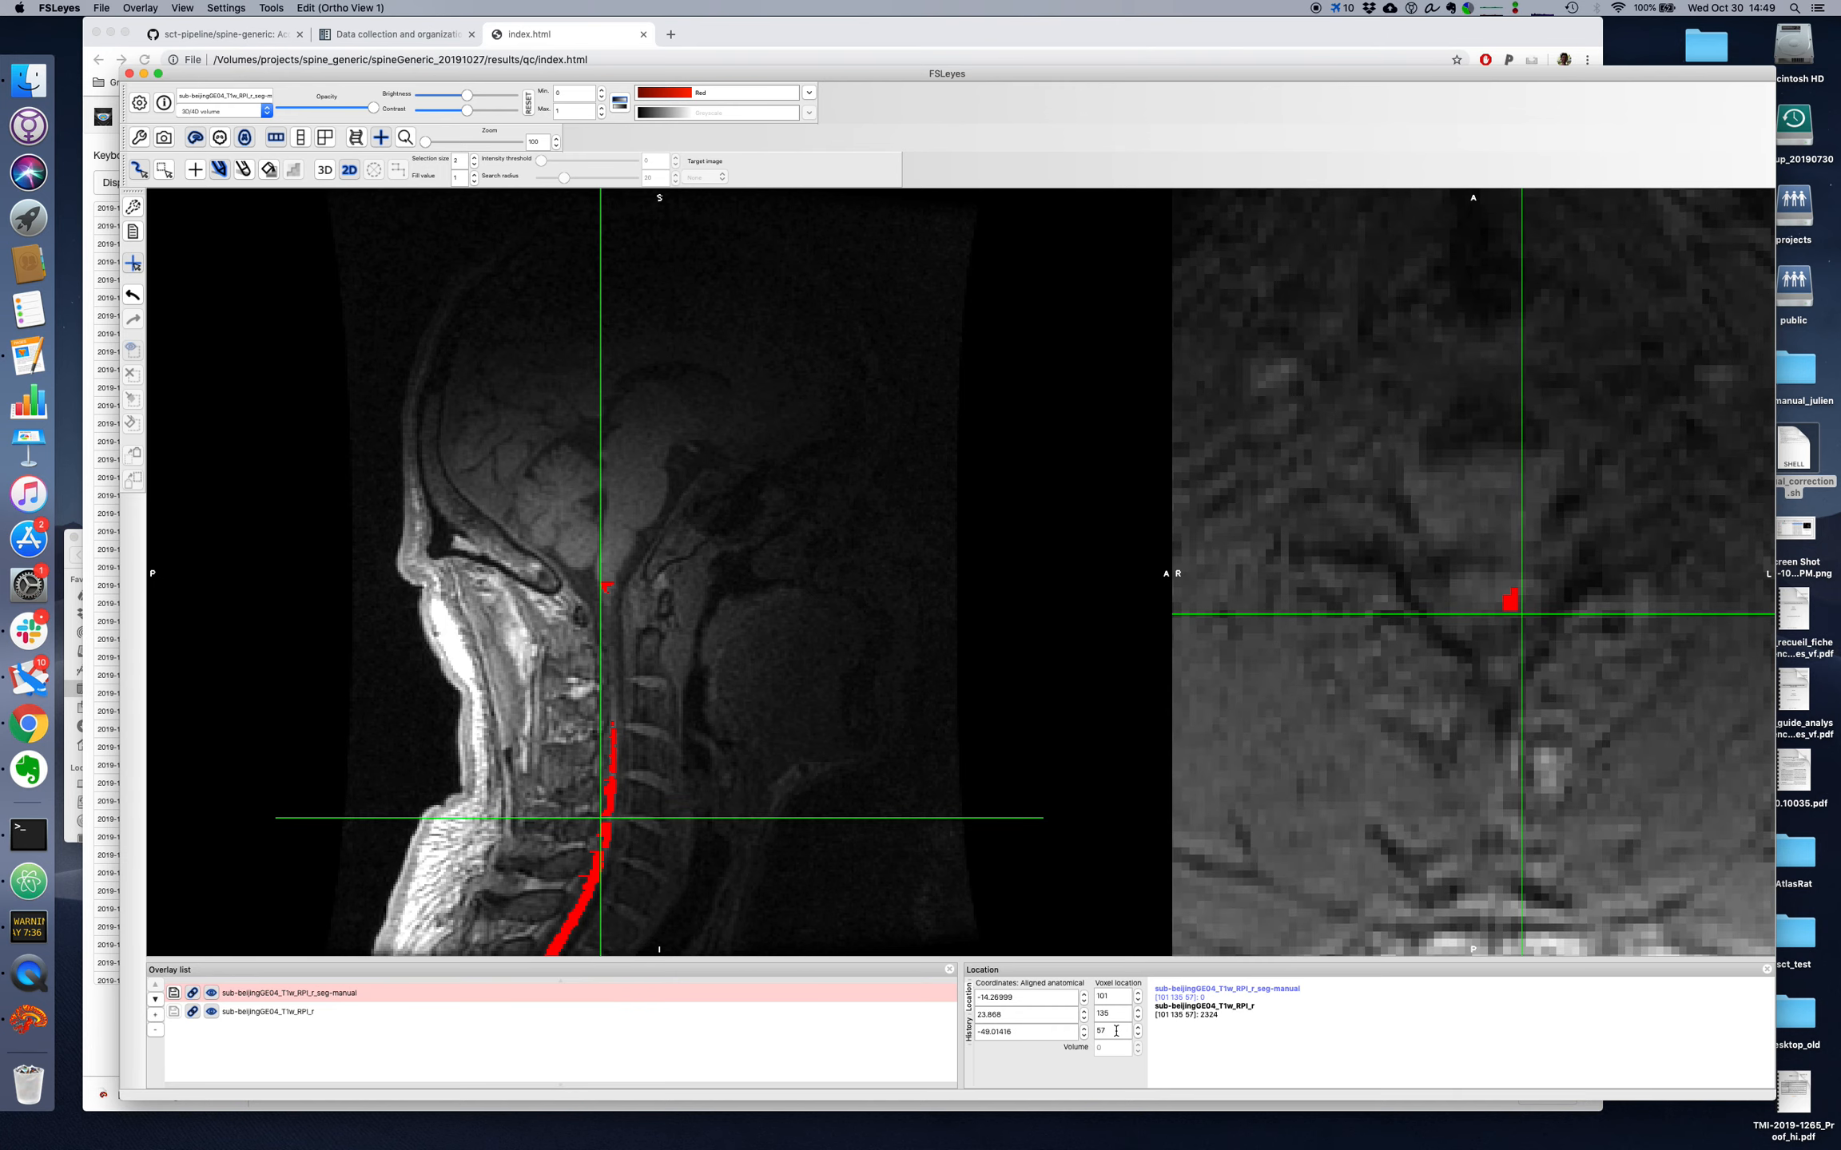
{"action": "mouse_move", "coordinate": [1506, 601]}
{"action": "left_mouse_down"}
{"action": "mouse_move", "coordinate": [1470, 583]}
{"action": "mouse_move", "coordinate": [1496, 606]}
{"action": "left_mouse_up"}
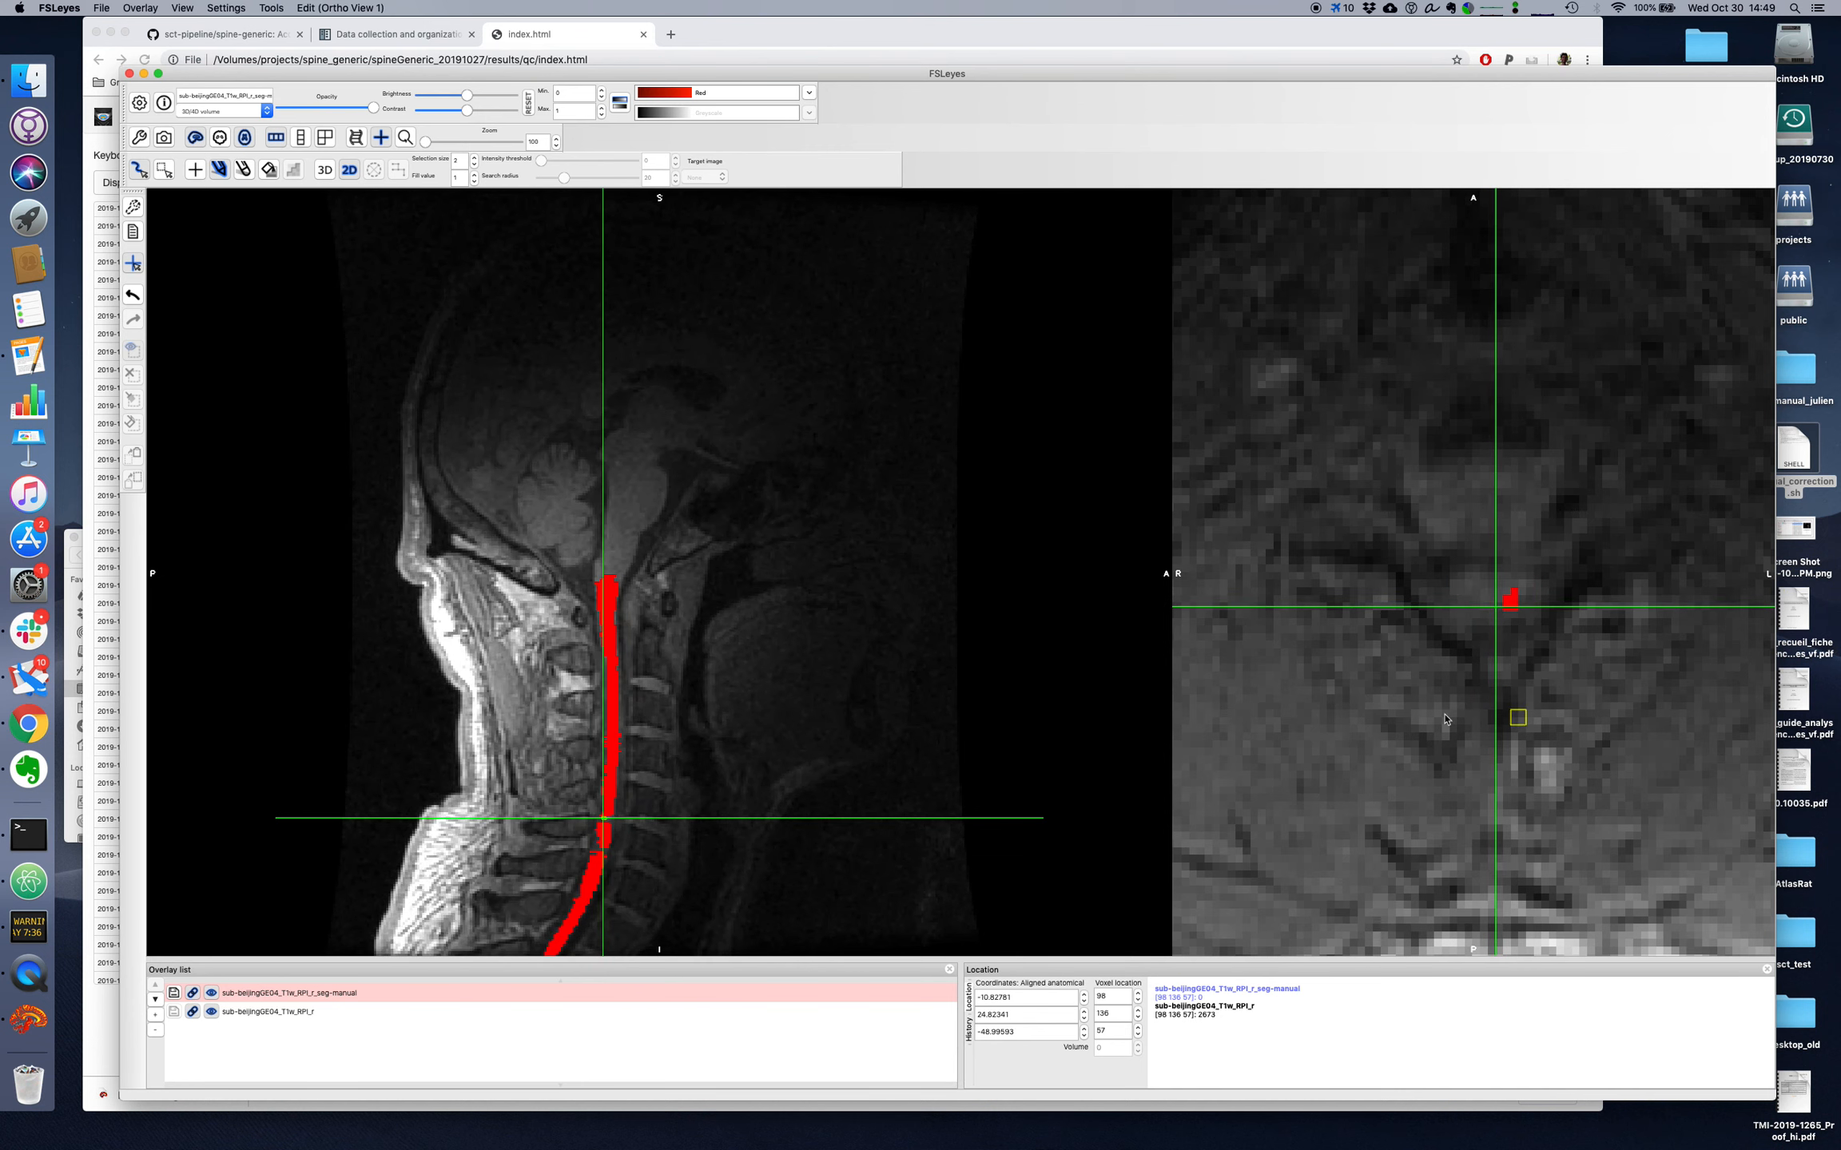
{"action": "scroll", "coordinate": [1110, 1032], "scroll_direction": "down", "scroll_amount": 1}
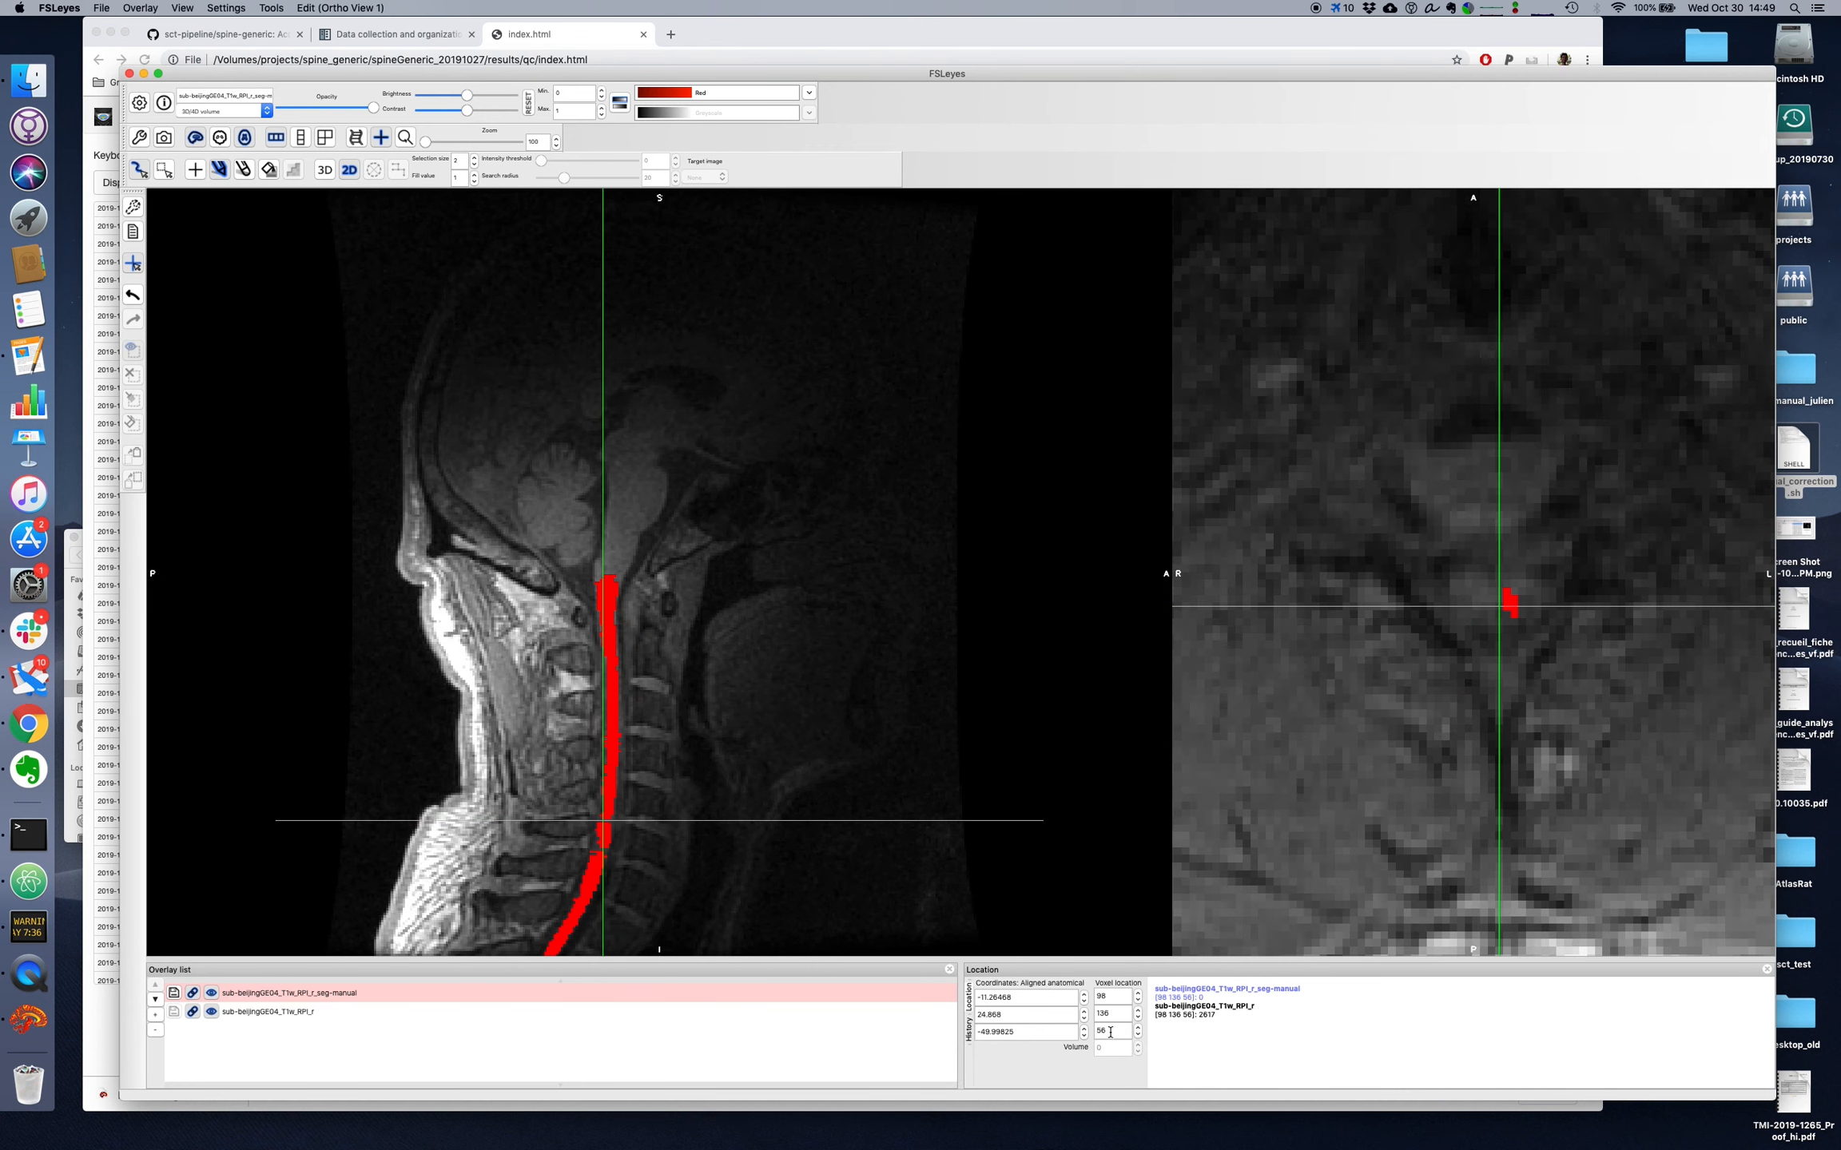
{"action": "mouse_move", "coordinate": [1526, 592]}
{"action": "left_mouse_down"}
{"action": "mouse_move", "coordinate": [1470, 593]}
{"action": "mouse_move", "coordinate": [1510, 606]}
{"action": "left_mouse_up"}
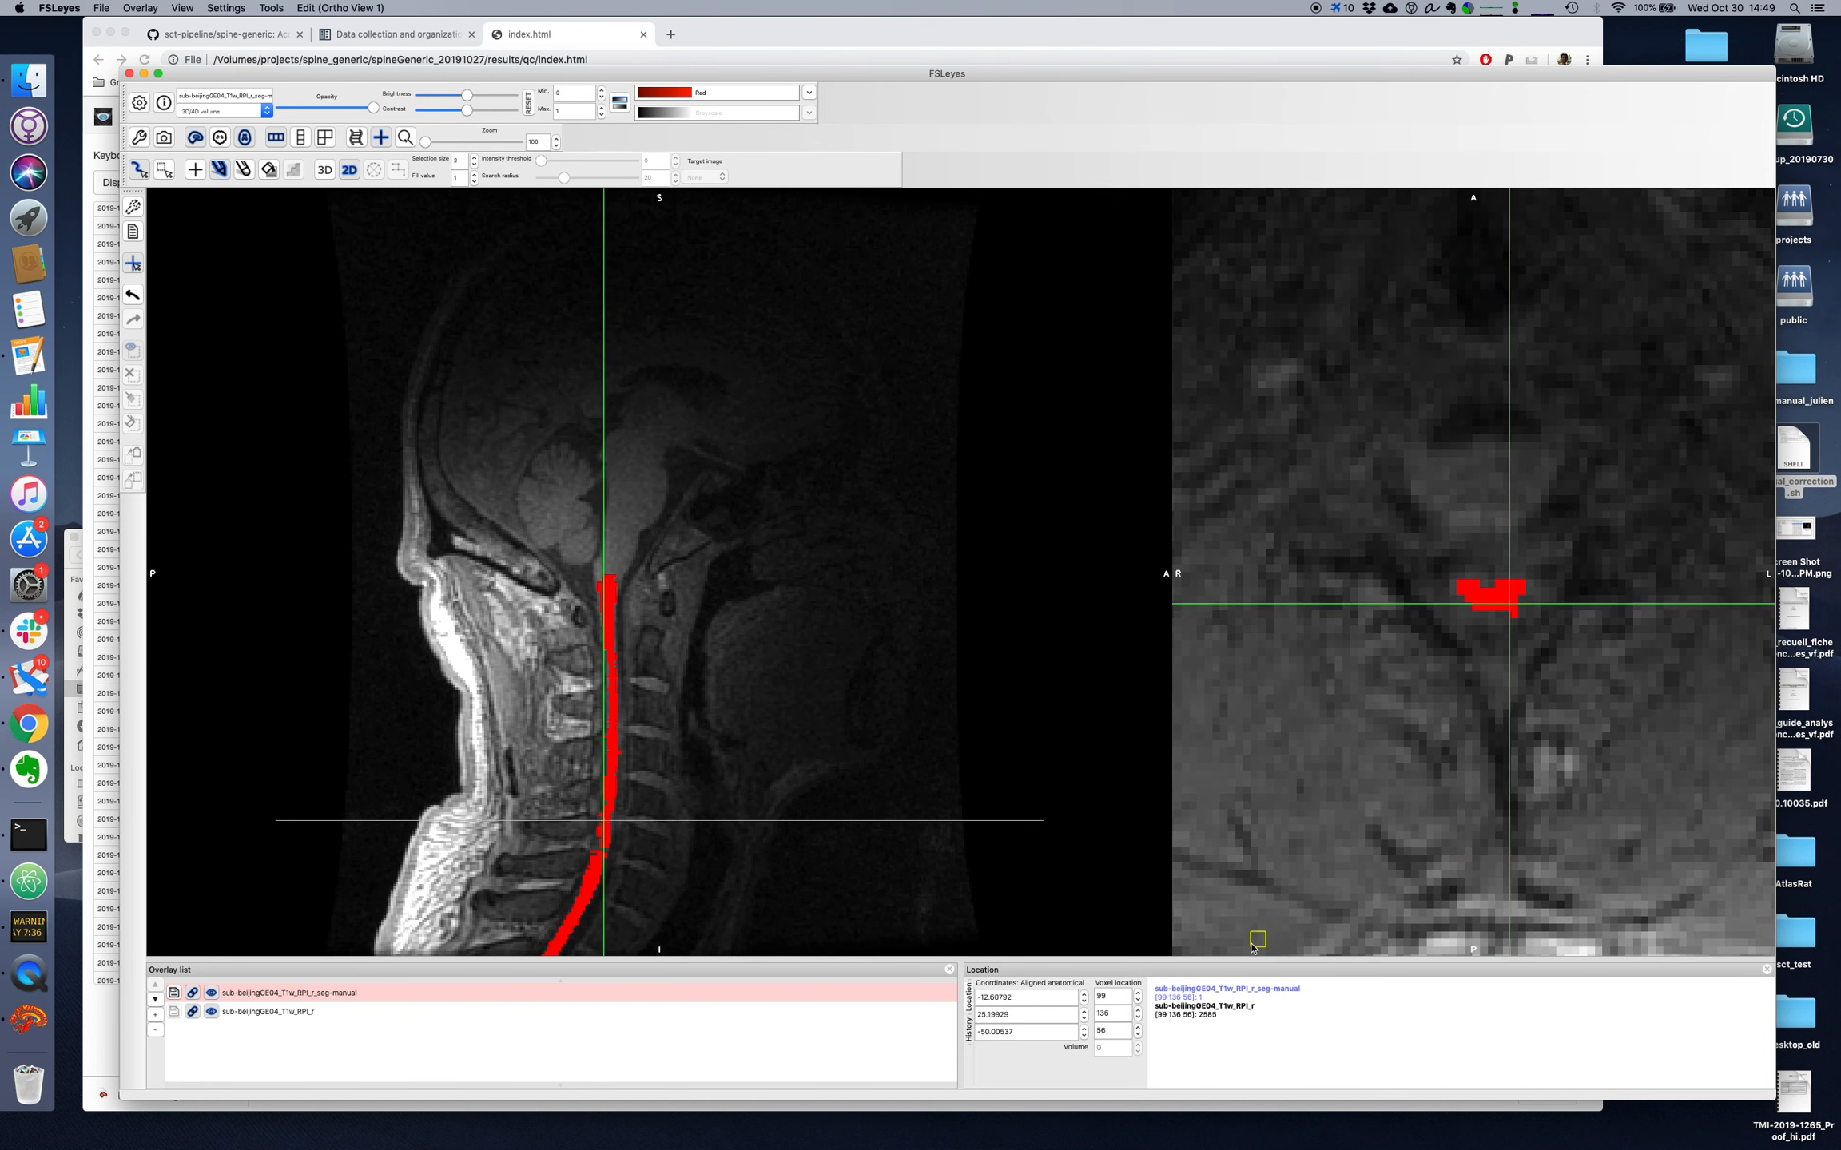
{"action": "scroll", "coordinate": [1122, 1032], "scroll_direction": "down", "scroll_amount": 2}
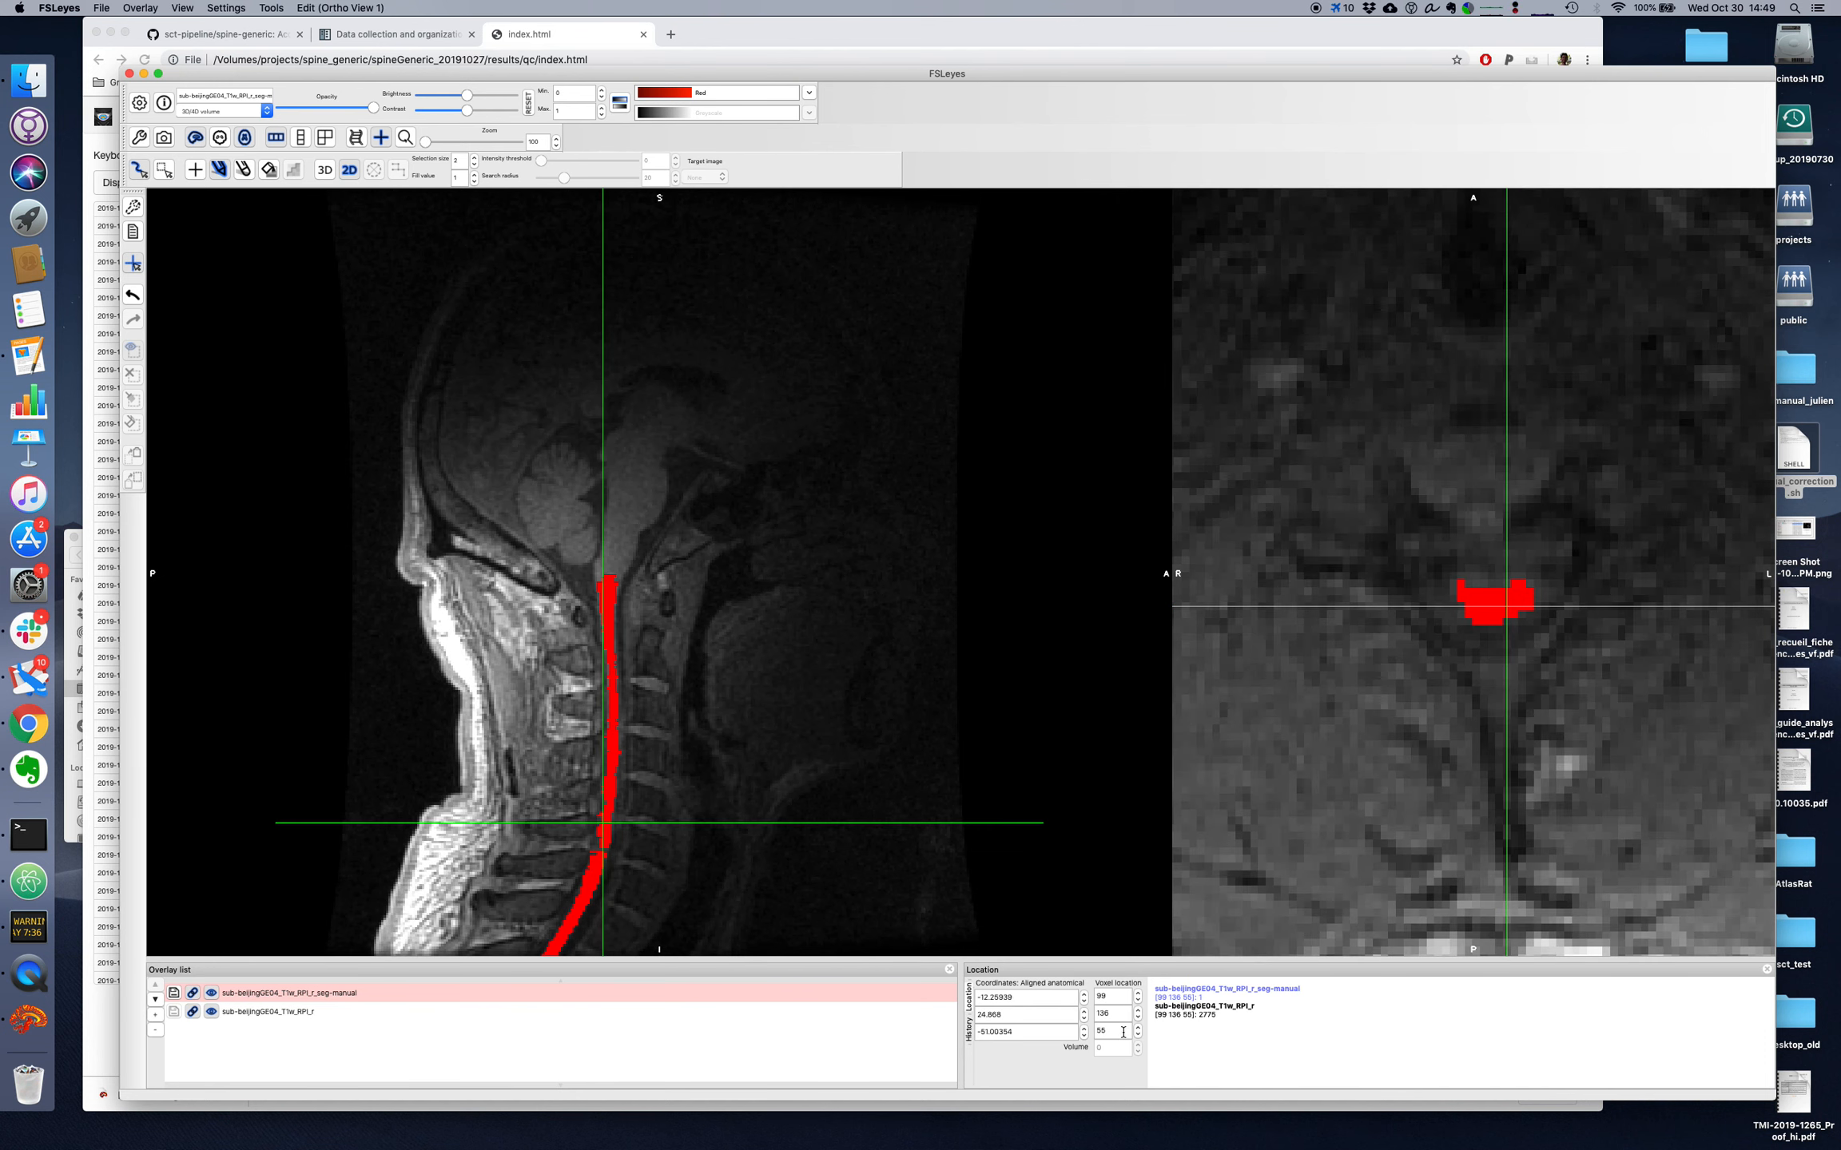
{"action": "scroll", "coordinate": [1123, 1032], "scroll_direction": "up", "scroll_amount": 3}
{"action": "scroll", "coordinate": [1123, 1032], "scroll_direction": "down", "scroll_amount": 4}
{"action": "scroll", "coordinate": [1123, 1032], "scroll_direction": "down", "scroll_amount": 11}
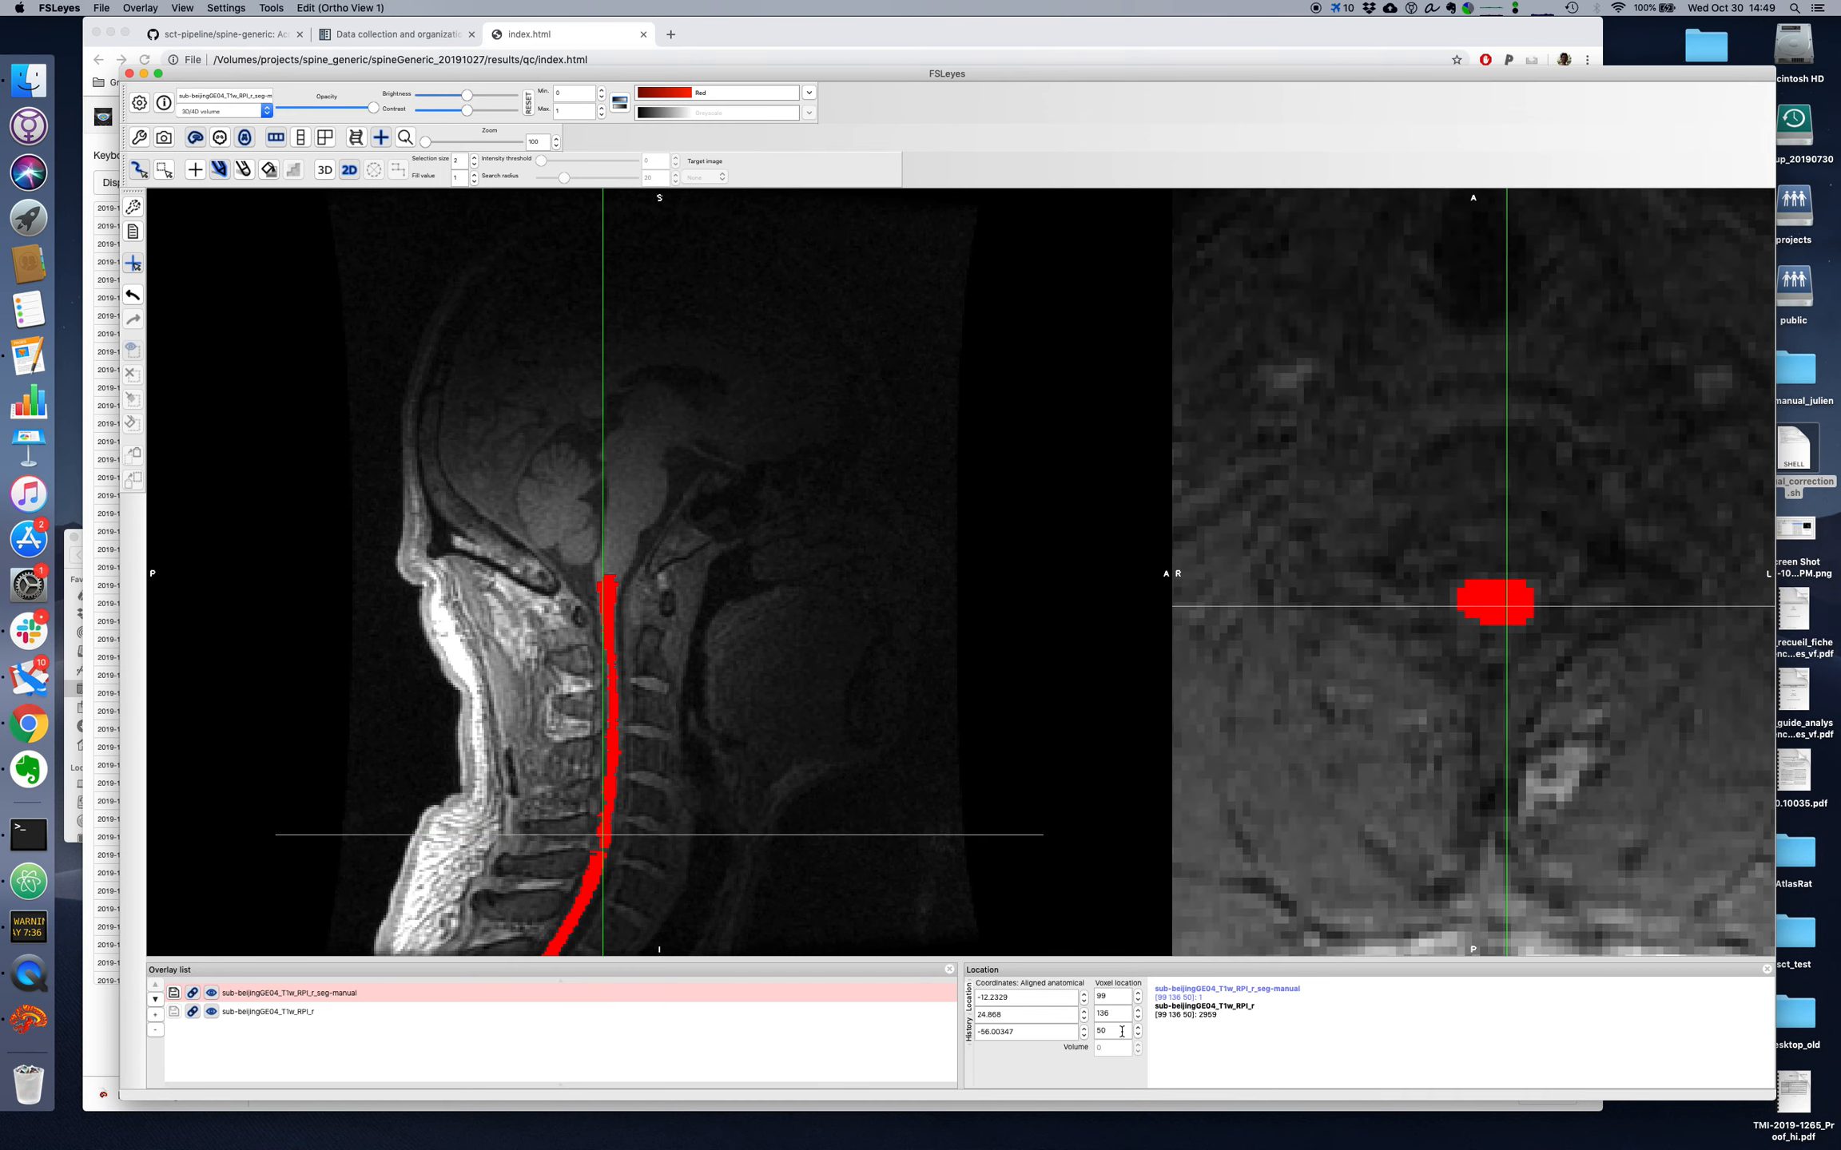
{"action": "scroll", "coordinate": [1122, 1031], "scroll_direction": "up", "scroll_amount": 11}
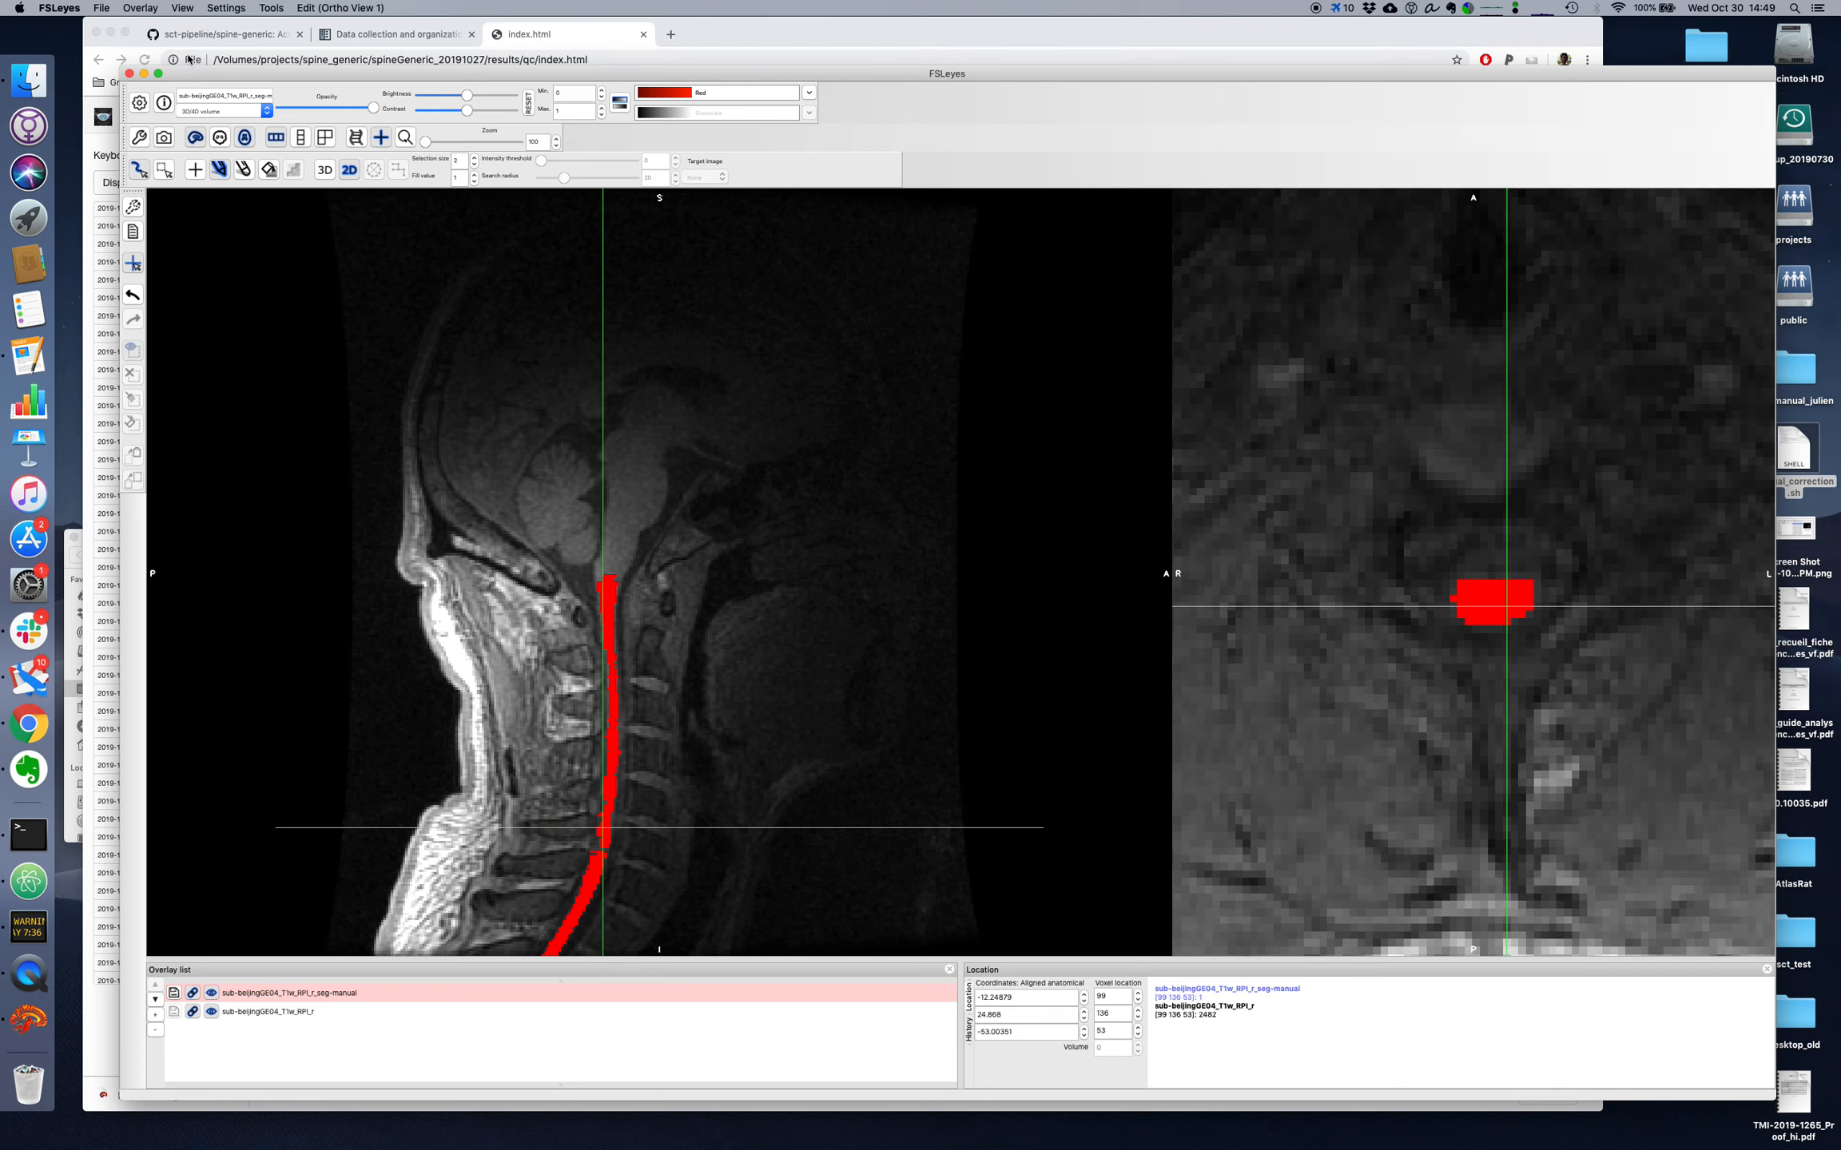
Step: Save the corrected sub-beijingGE04_T1w_RPI_r_seg-manual overlay over the existing file and quit the viewer to load the next subject
{"action": "left_click", "coordinate": [106, 9]}
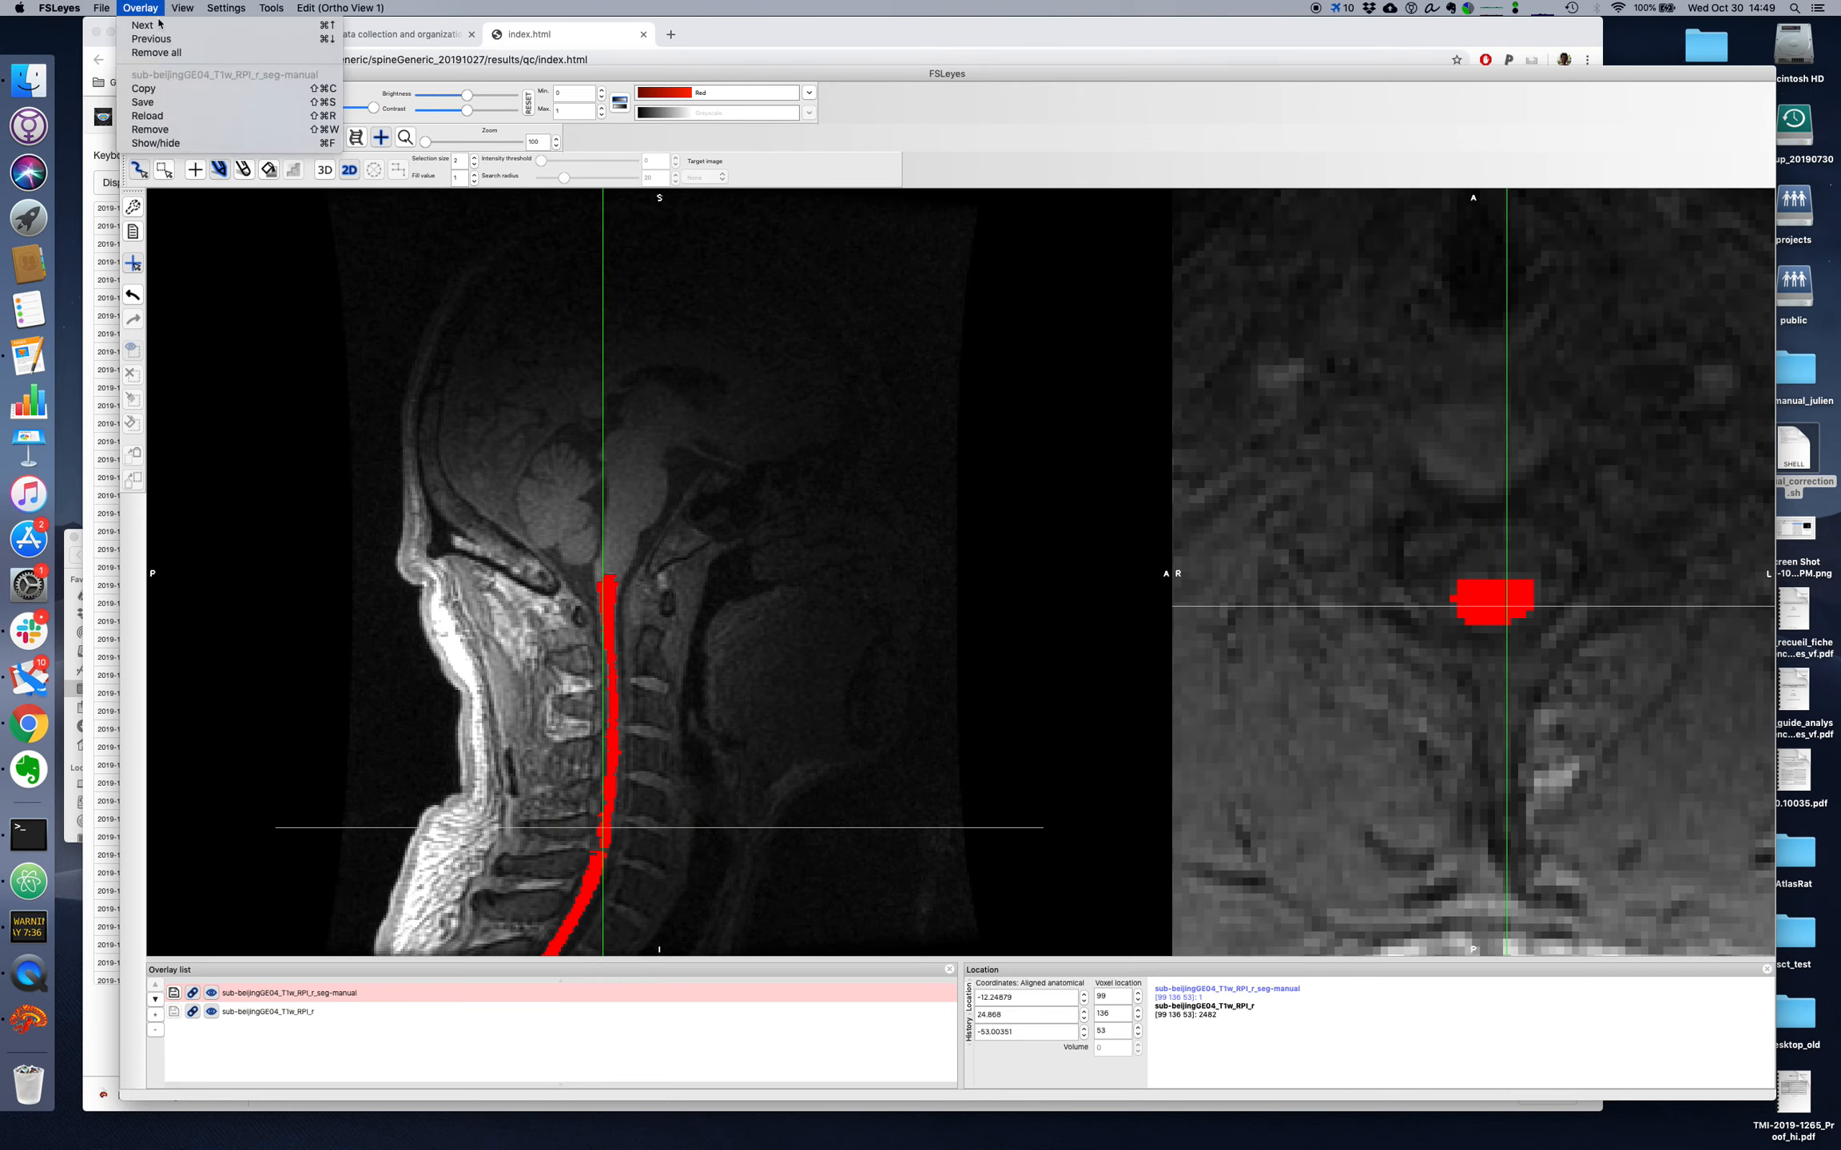
{"action": "left_click", "coordinate": [173, 101]}
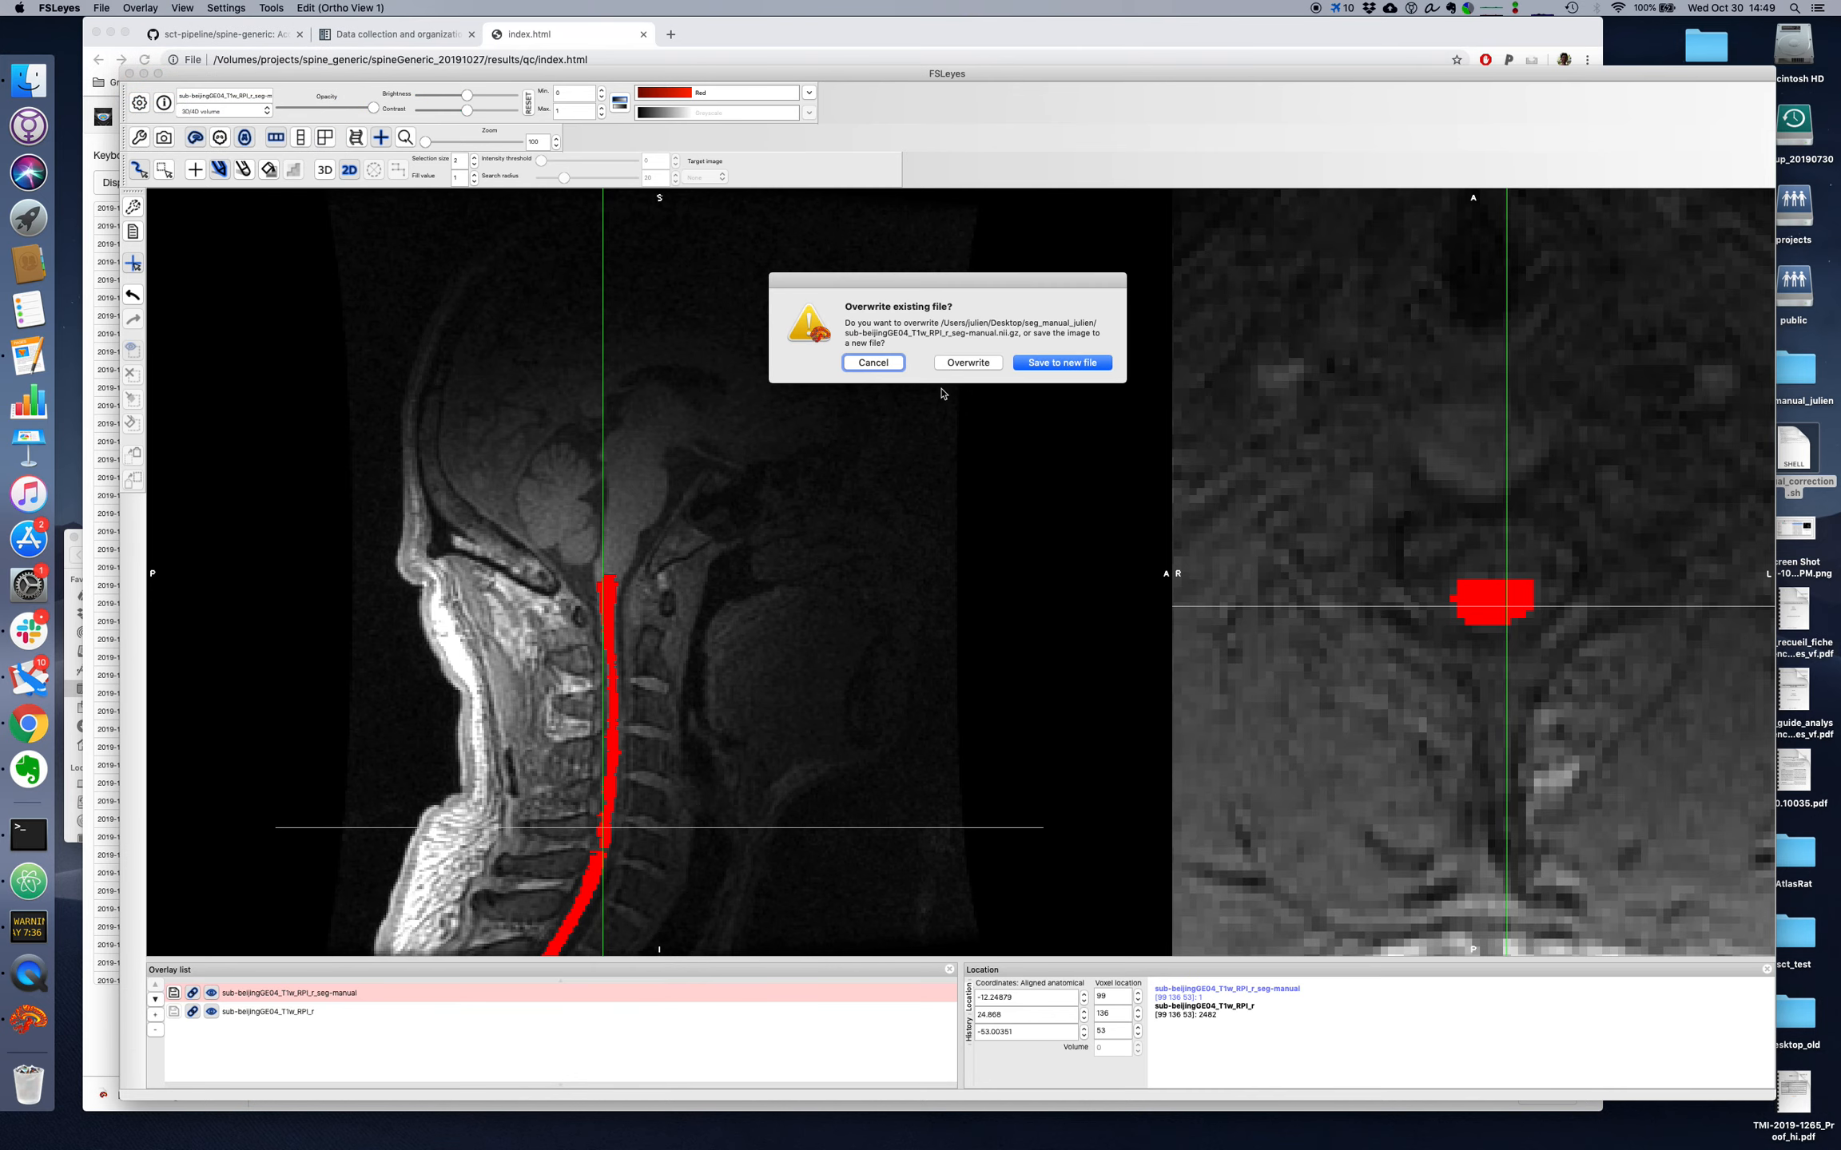
{"action": "left_click", "coordinate": [968, 363]}
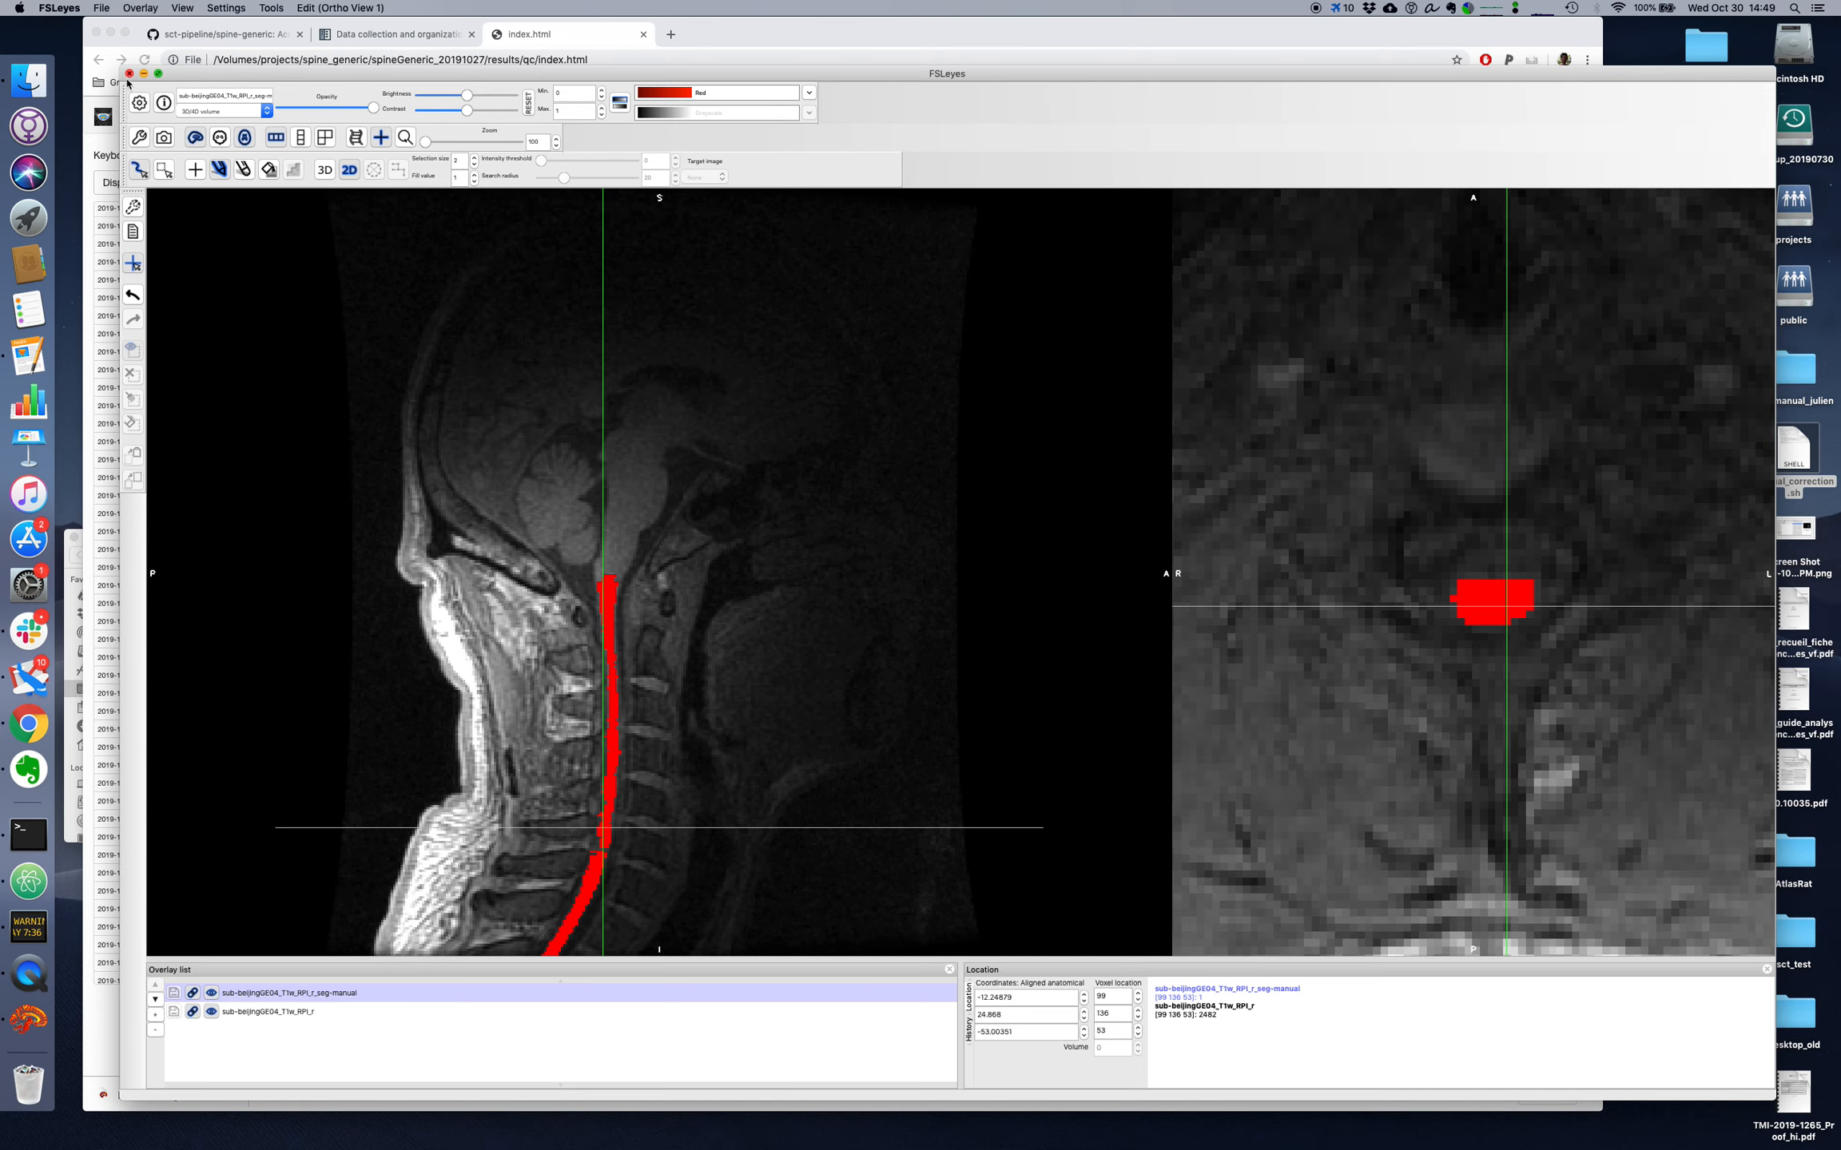
{"action": "key", "text": "super+q"}
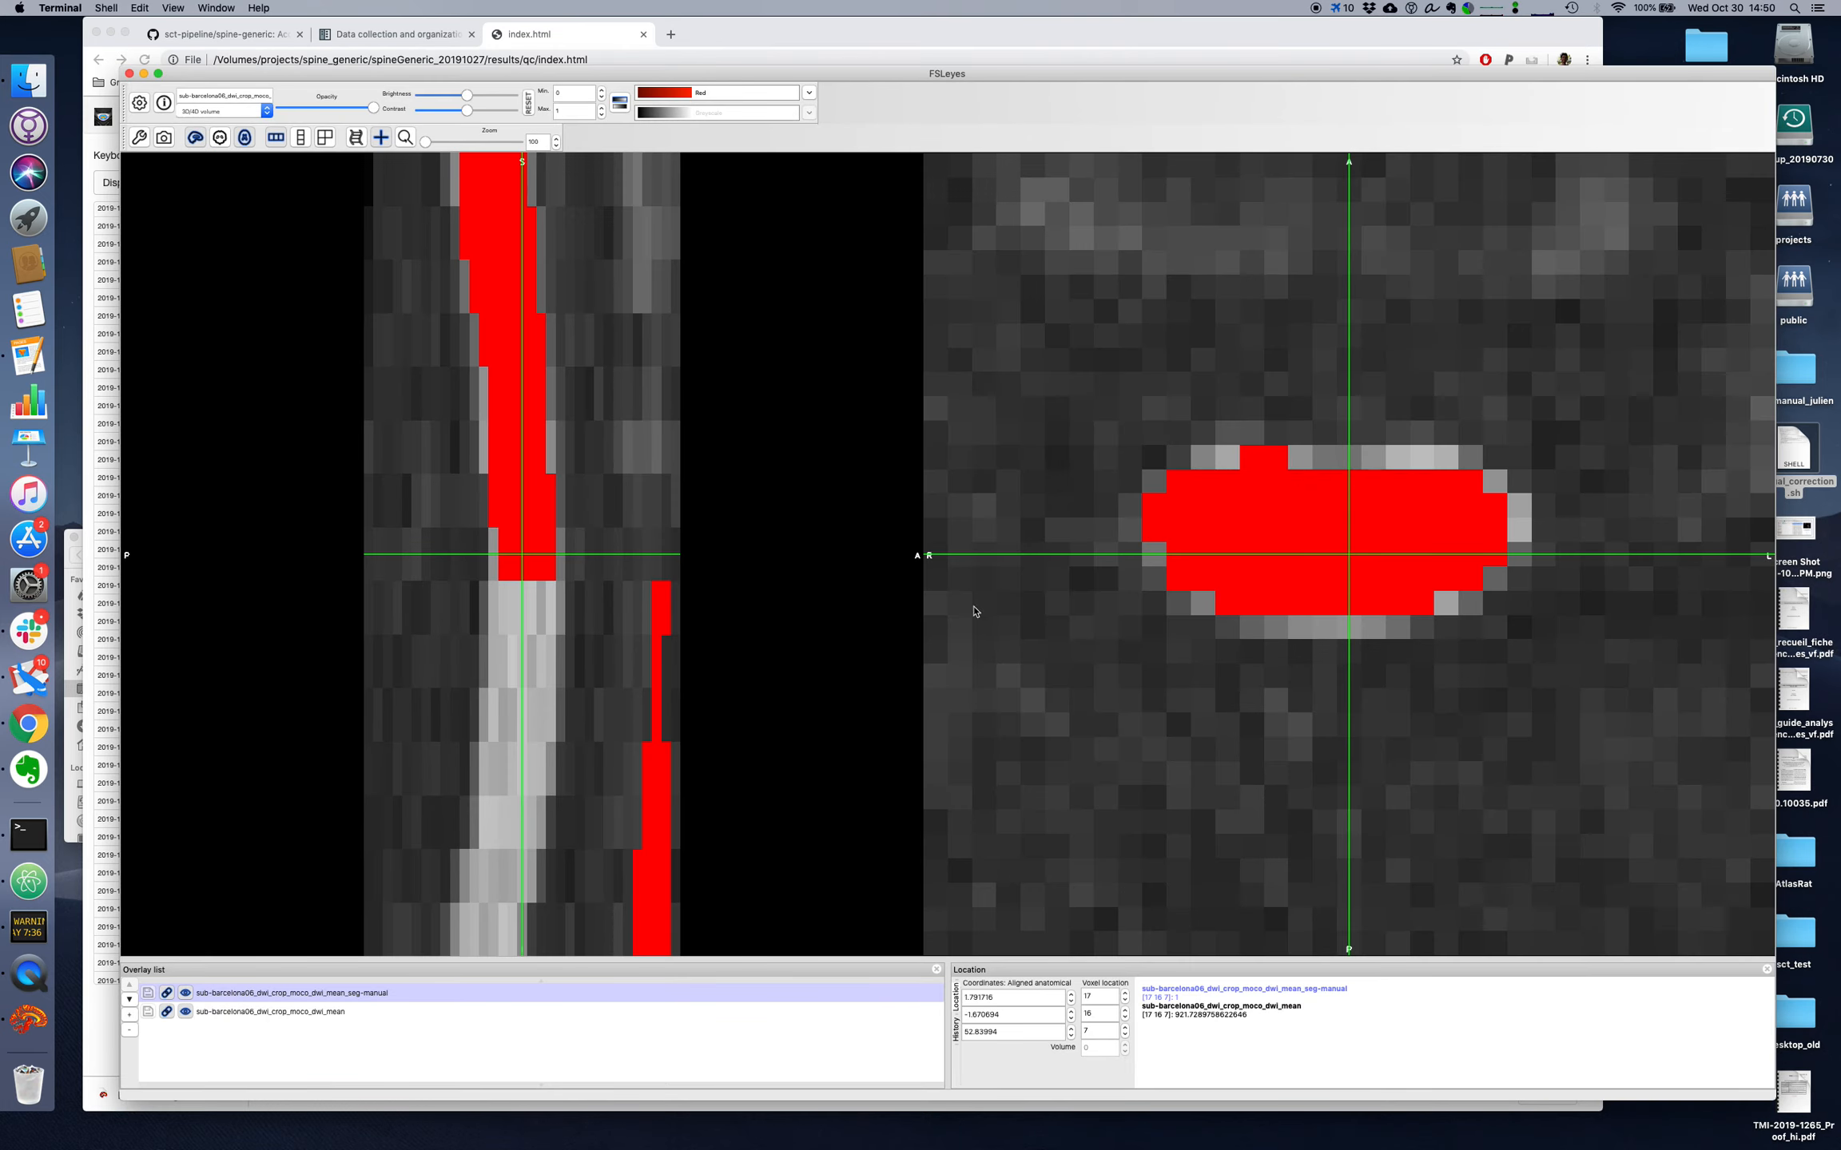
Step: Enable Edit mode for the sub-barcelona06 diffusion segmentation and go to axial slice 6, where the segmentation leaves the cord
{"action": "left_click_drag", "start_coordinate": [549, 493], "coordinate": [535, 419]}
{"action": "left_click_drag", "start_coordinate": [343, 77], "coordinate": [292, 69]}
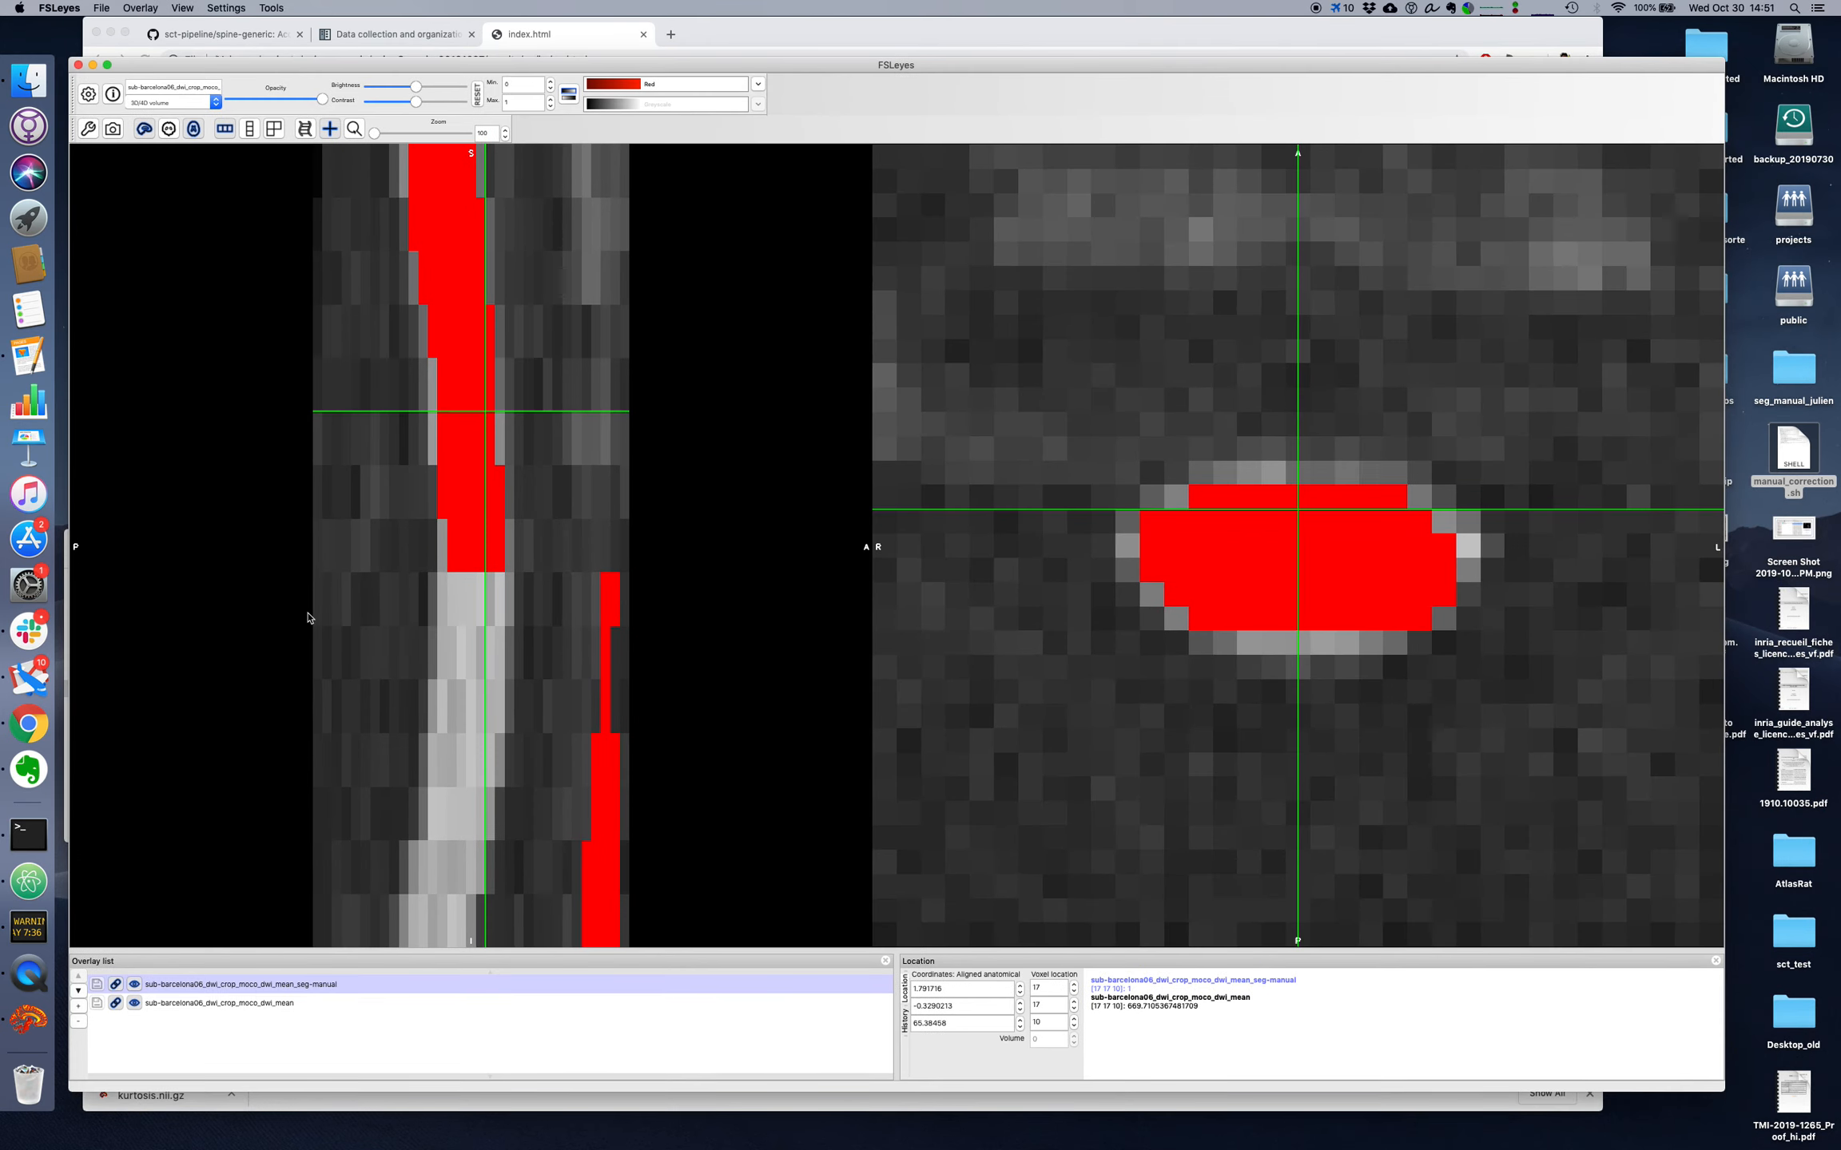
{"action": "left_click", "coordinate": [271, 7]}
{"action": "left_click", "coordinate": [303, 89]}
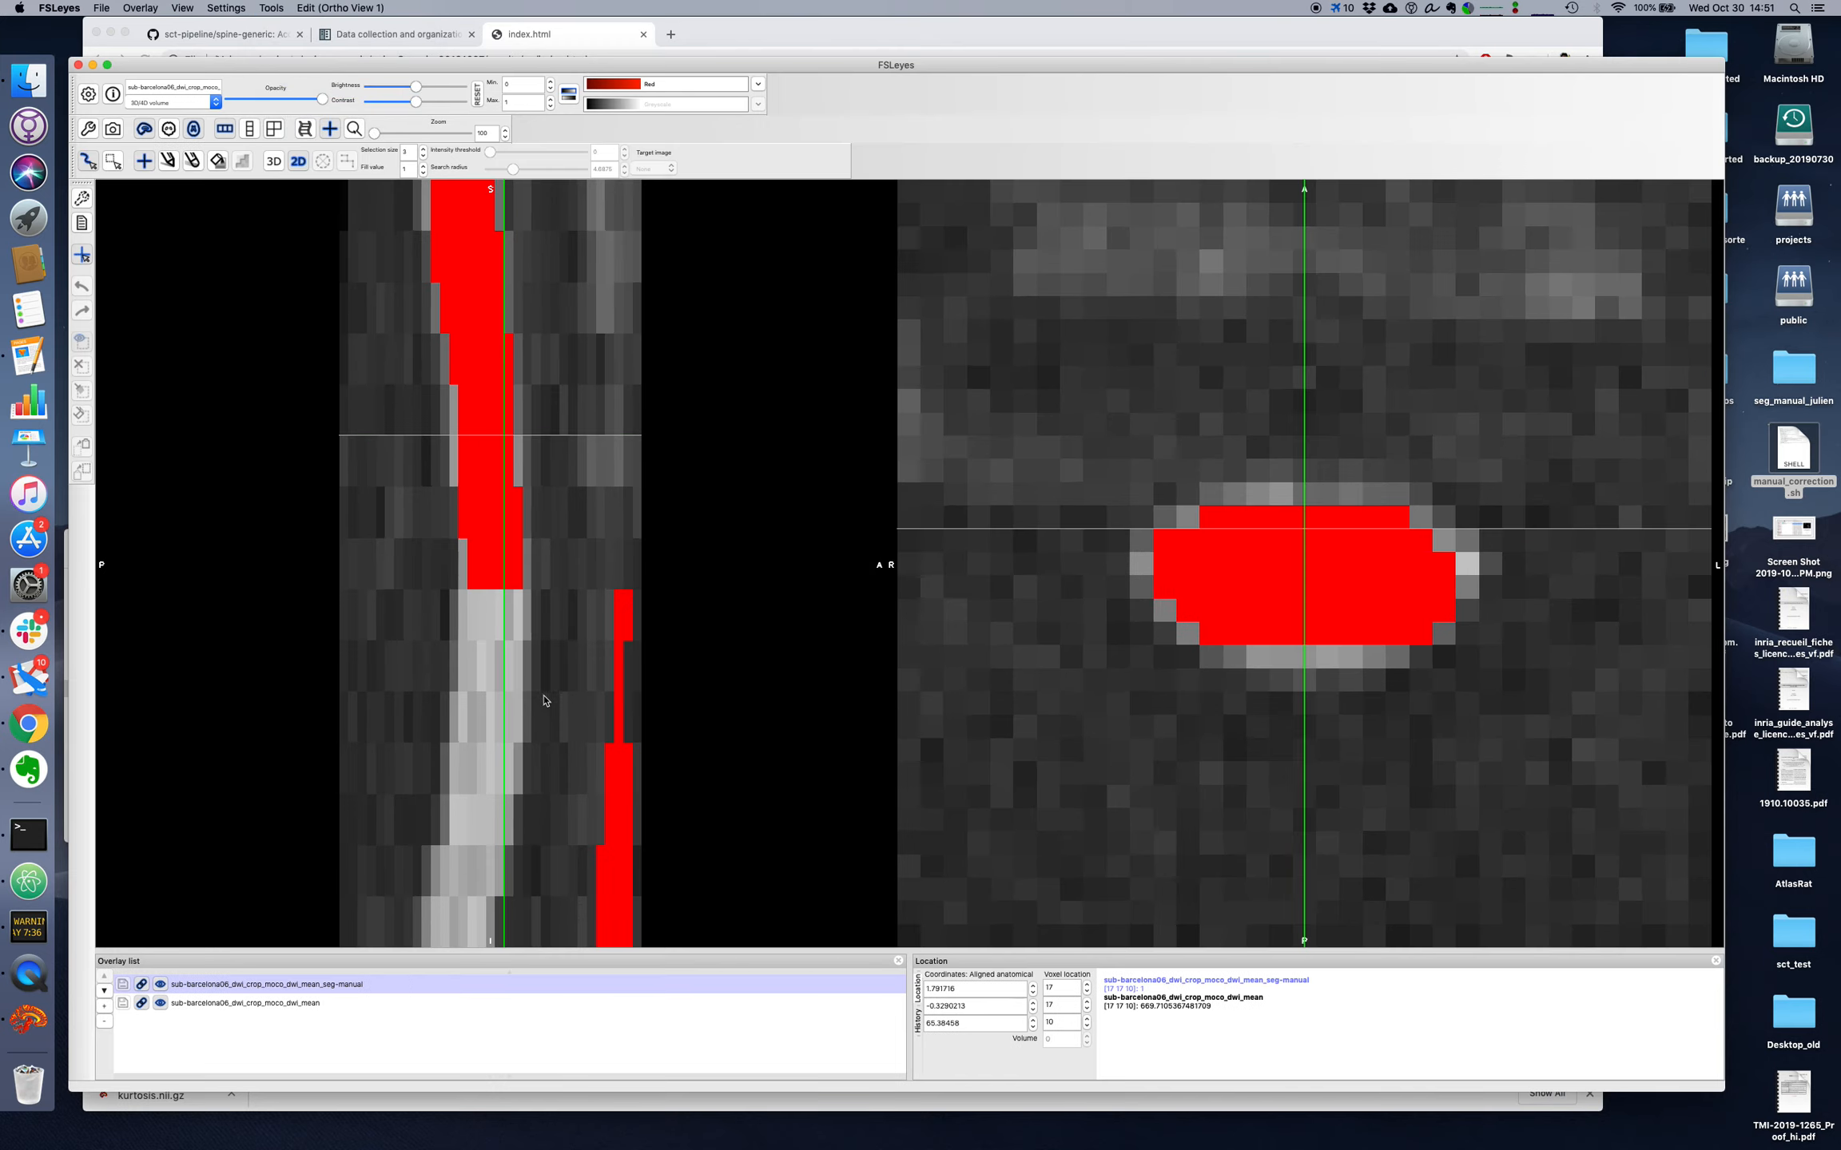
{"action": "left_click", "coordinate": [495, 604]}
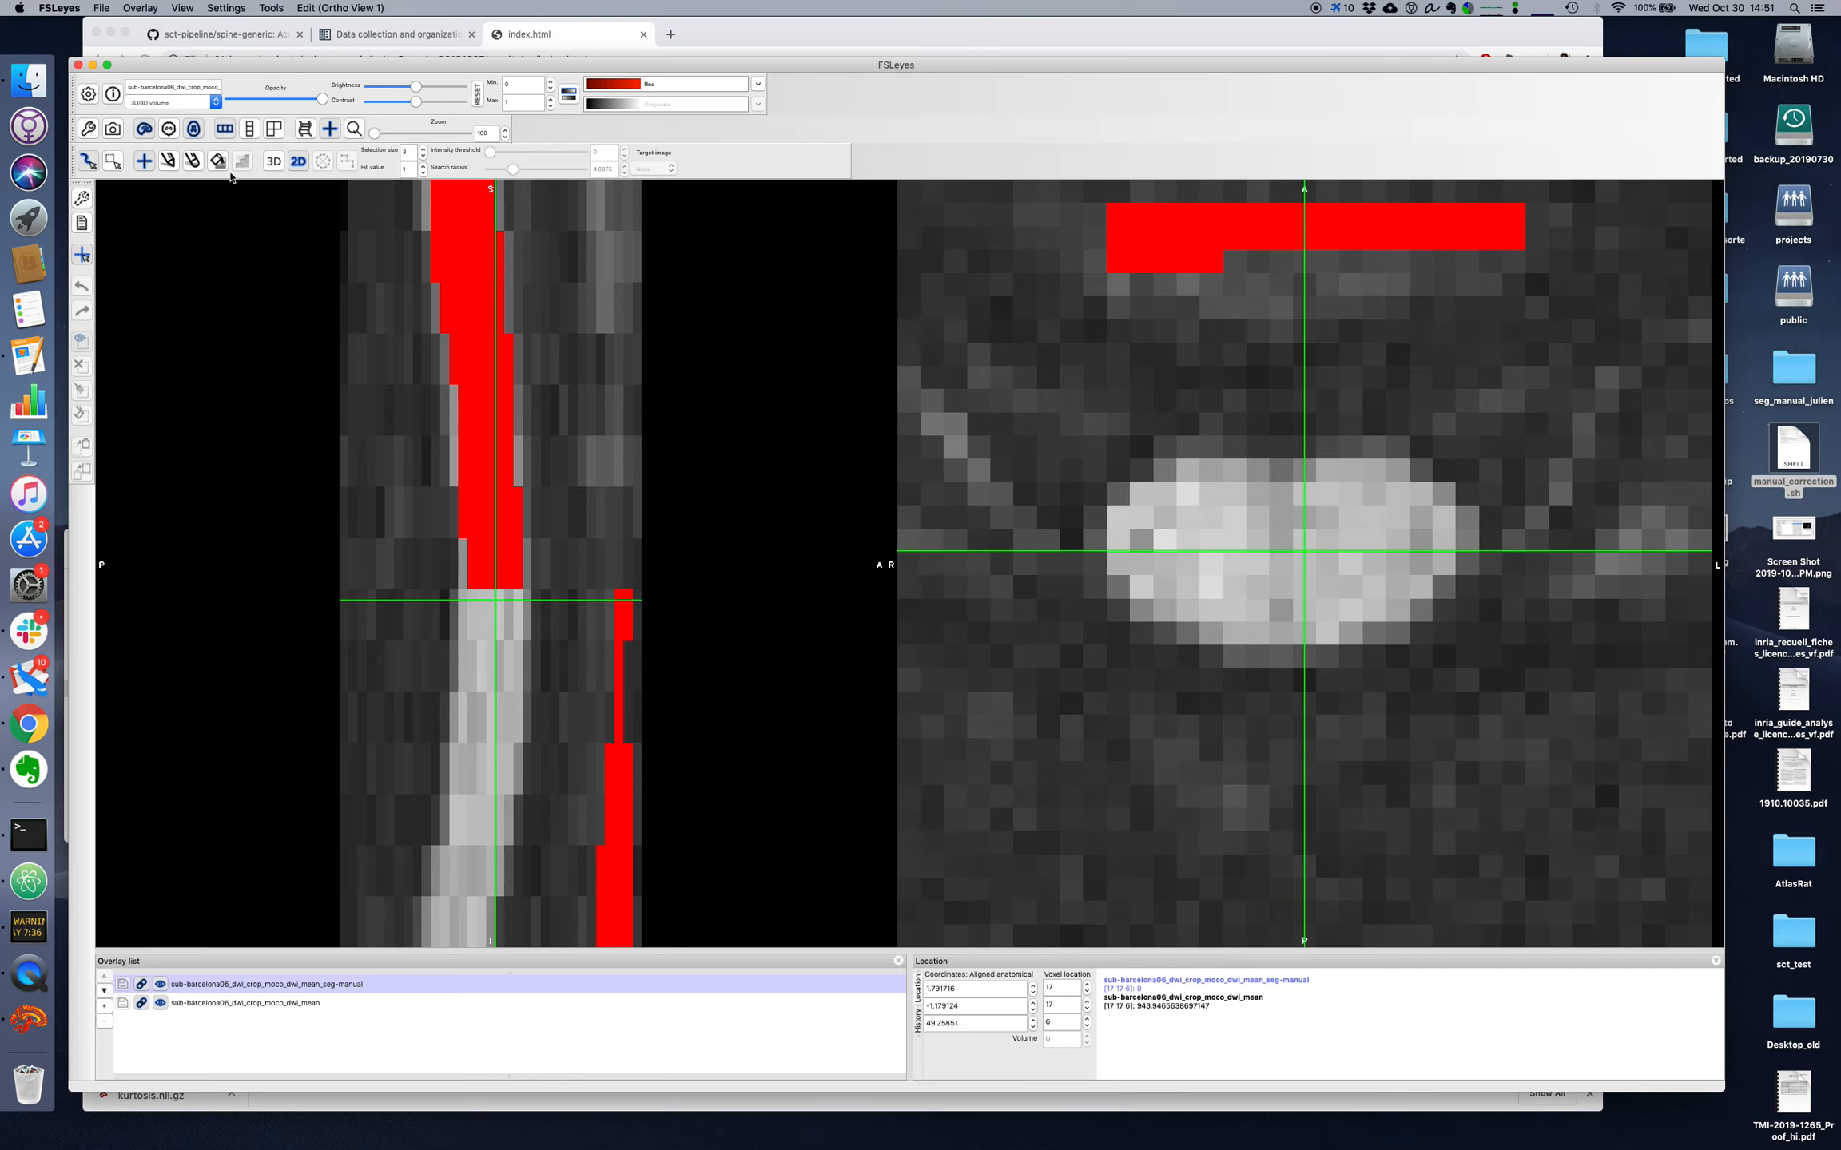
Step: Erase the misplaced anterior voxels and fill the spinal cord on axial slice 6, checking the result by toggling the overlay
{"action": "mouse_move", "coordinate": [1466, 237]}
{"action": "left_mouse_down"}
{"action": "mouse_move", "coordinate": [1140, 237]}
{"action": "mouse_move", "coordinate": [1211, 259]}
{"action": "left_mouse_up"}
{"action": "key", "text": "super+z"}
{"action": "mouse_move", "coordinate": [1260, 557]}
{"action": "left_mouse_down"}
{"action": "mouse_move", "coordinate": [1221, 515]}
{"action": "mouse_move", "coordinate": [1145, 543]}
{"action": "mouse_move", "coordinate": [1254, 608]}
{"action": "mouse_move", "coordinate": [1368, 596]}
{"action": "mouse_move", "coordinate": [1411, 551]}
{"action": "mouse_move", "coordinate": [1390, 527]}
{"action": "mouse_move", "coordinate": [1194, 529]}
{"action": "left_mouse_up"}
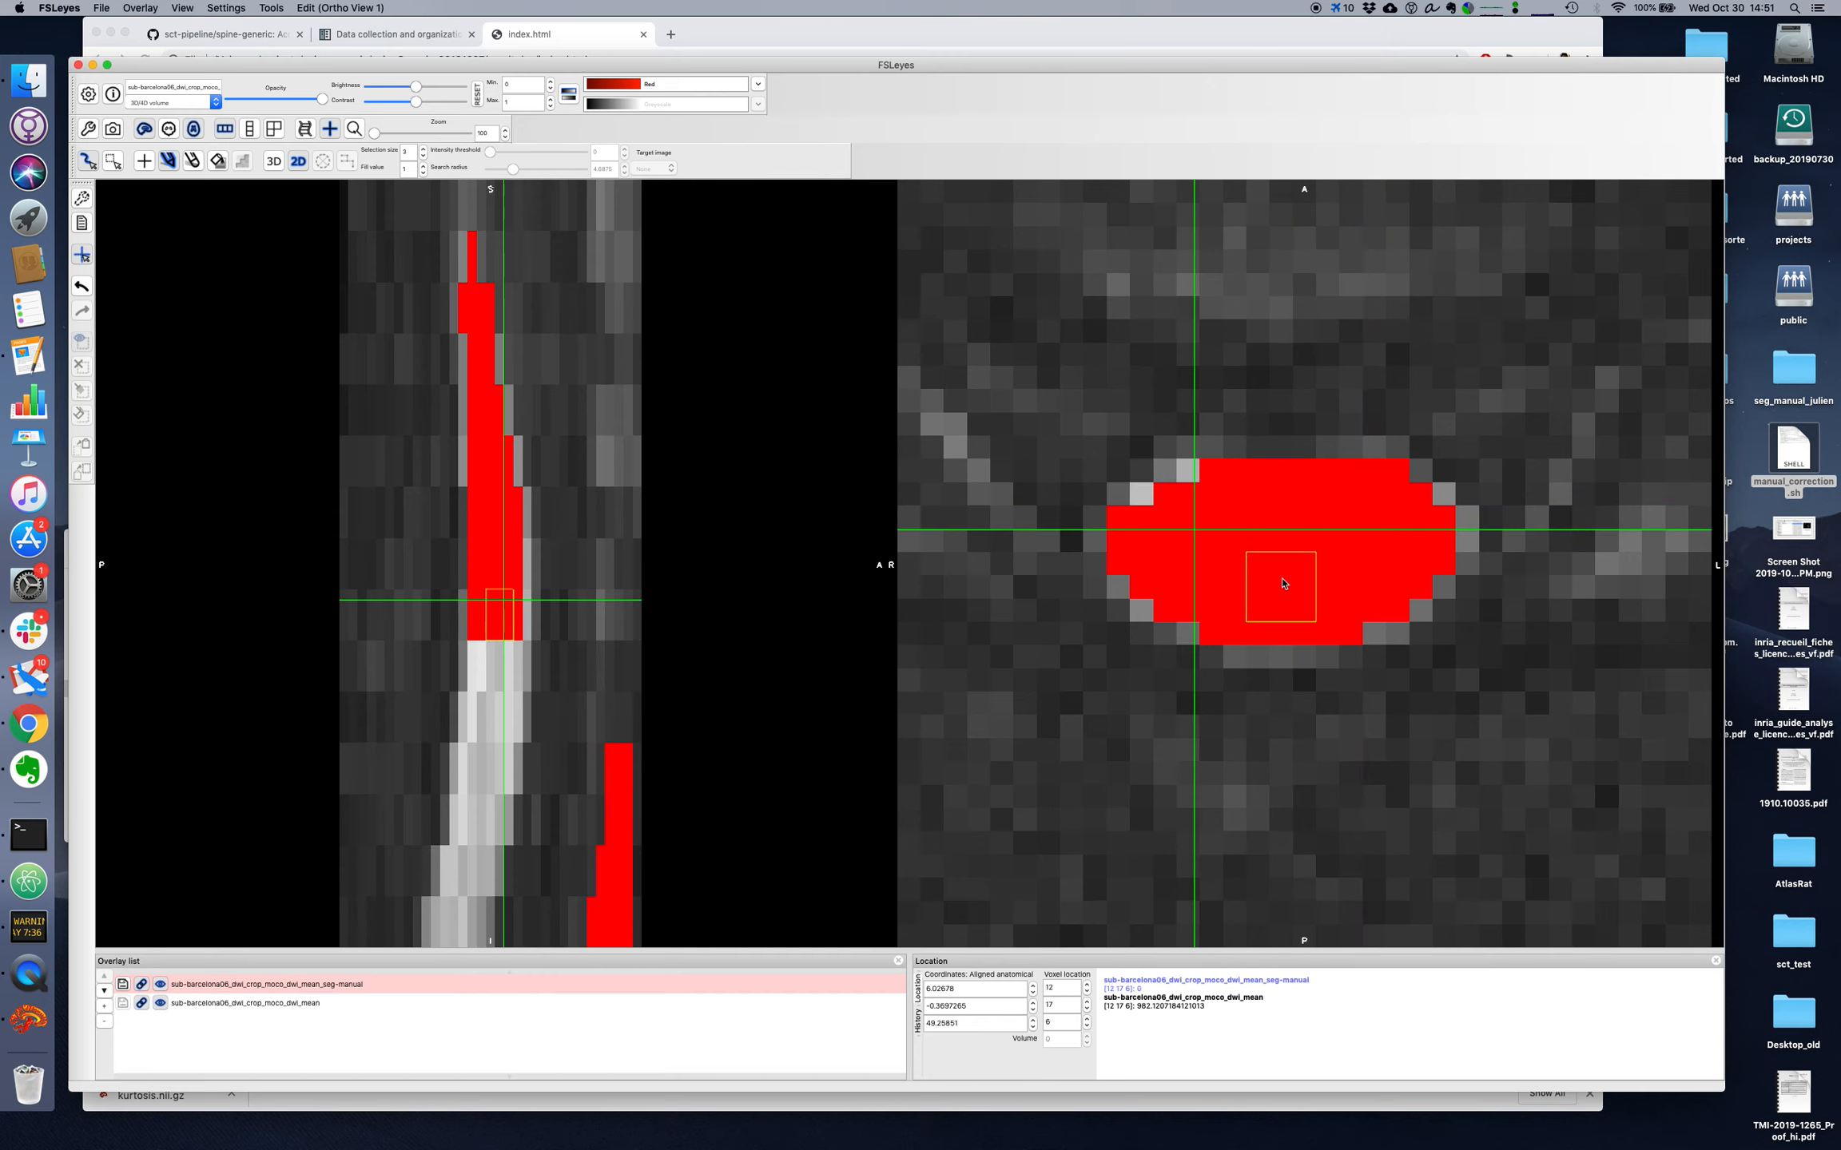
{"action": "key", "text": "super+f"}
{"action": "key", "text": "super+f"}
Step: Fill the spinal cord on axial slice 5 and erase the misplaced anterior voxels there
{"action": "scroll", "coordinate": [1059, 1023], "scroll_direction": "up", "scroll_amount": 1}
{"action": "scroll", "coordinate": [1061, 1023], "scroll_direction": "down", "scroll_amount": 2}
{"action": "mouse_move", "coordinate": [1221, 542]}
{"action": "left_mouse_down"}
{"action": "mouse_move", "coordinate": [1192, 519]}
{"action": "mouse_move", "coordinate": [1163, 547]}
{"action": "mouse_move", "coordinate": [1282, 622]}
{"action": "mouse_move", "coordinate": [1412, 563]}
{"action": "mouse_move", "coordinate": [1412, 528]}
{"action": "mouse_move", "coordinate": [1289, 522]}
{"action": "left_mouse_up"}
{"action": "left_click", "coordinate": [1297, 249]}
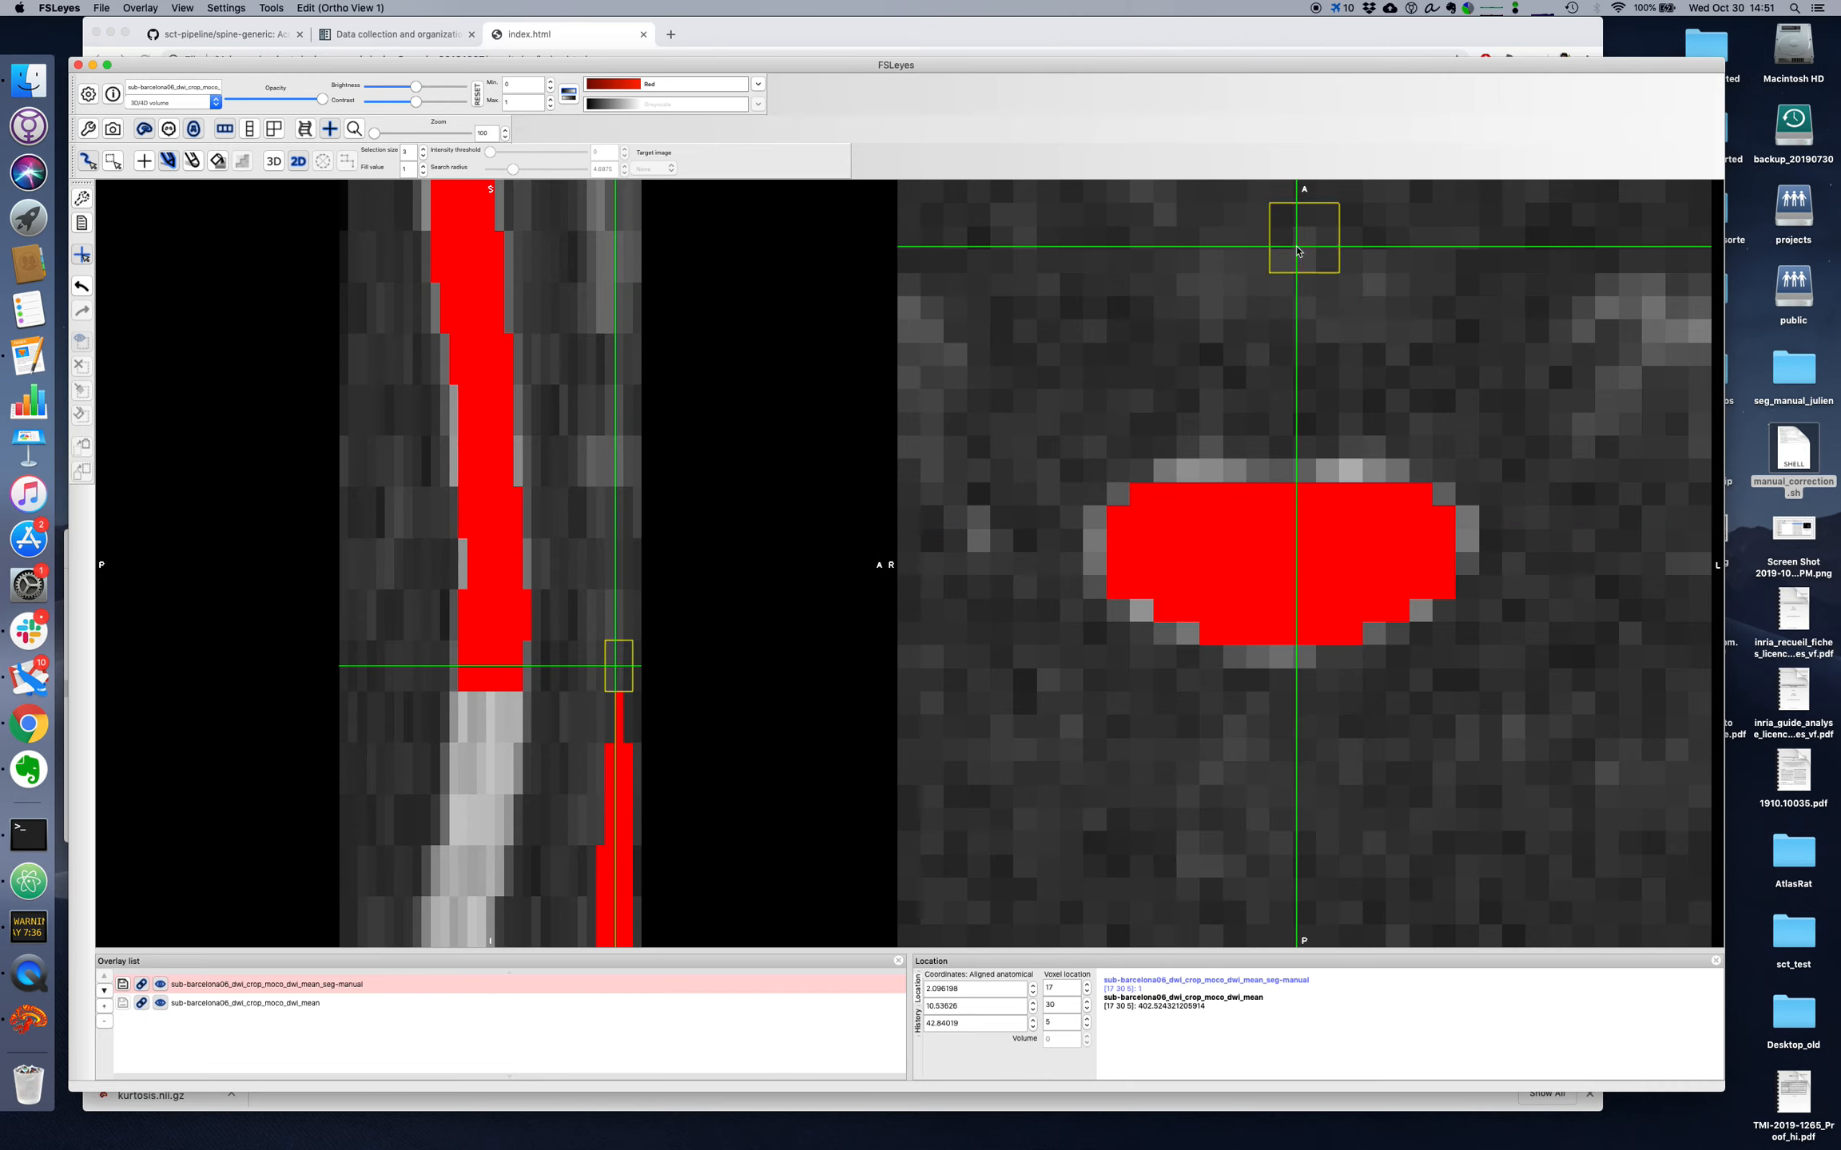
Step: Fill the spinal cord and erase the misplaced anterior voxels on axial slices 4 and 3 of the sub-barcelona06 segmentation
{"action": "scroll", "coordinate": [1062, 1019], "scroll_direction": "down", "scroll_amount": 1}
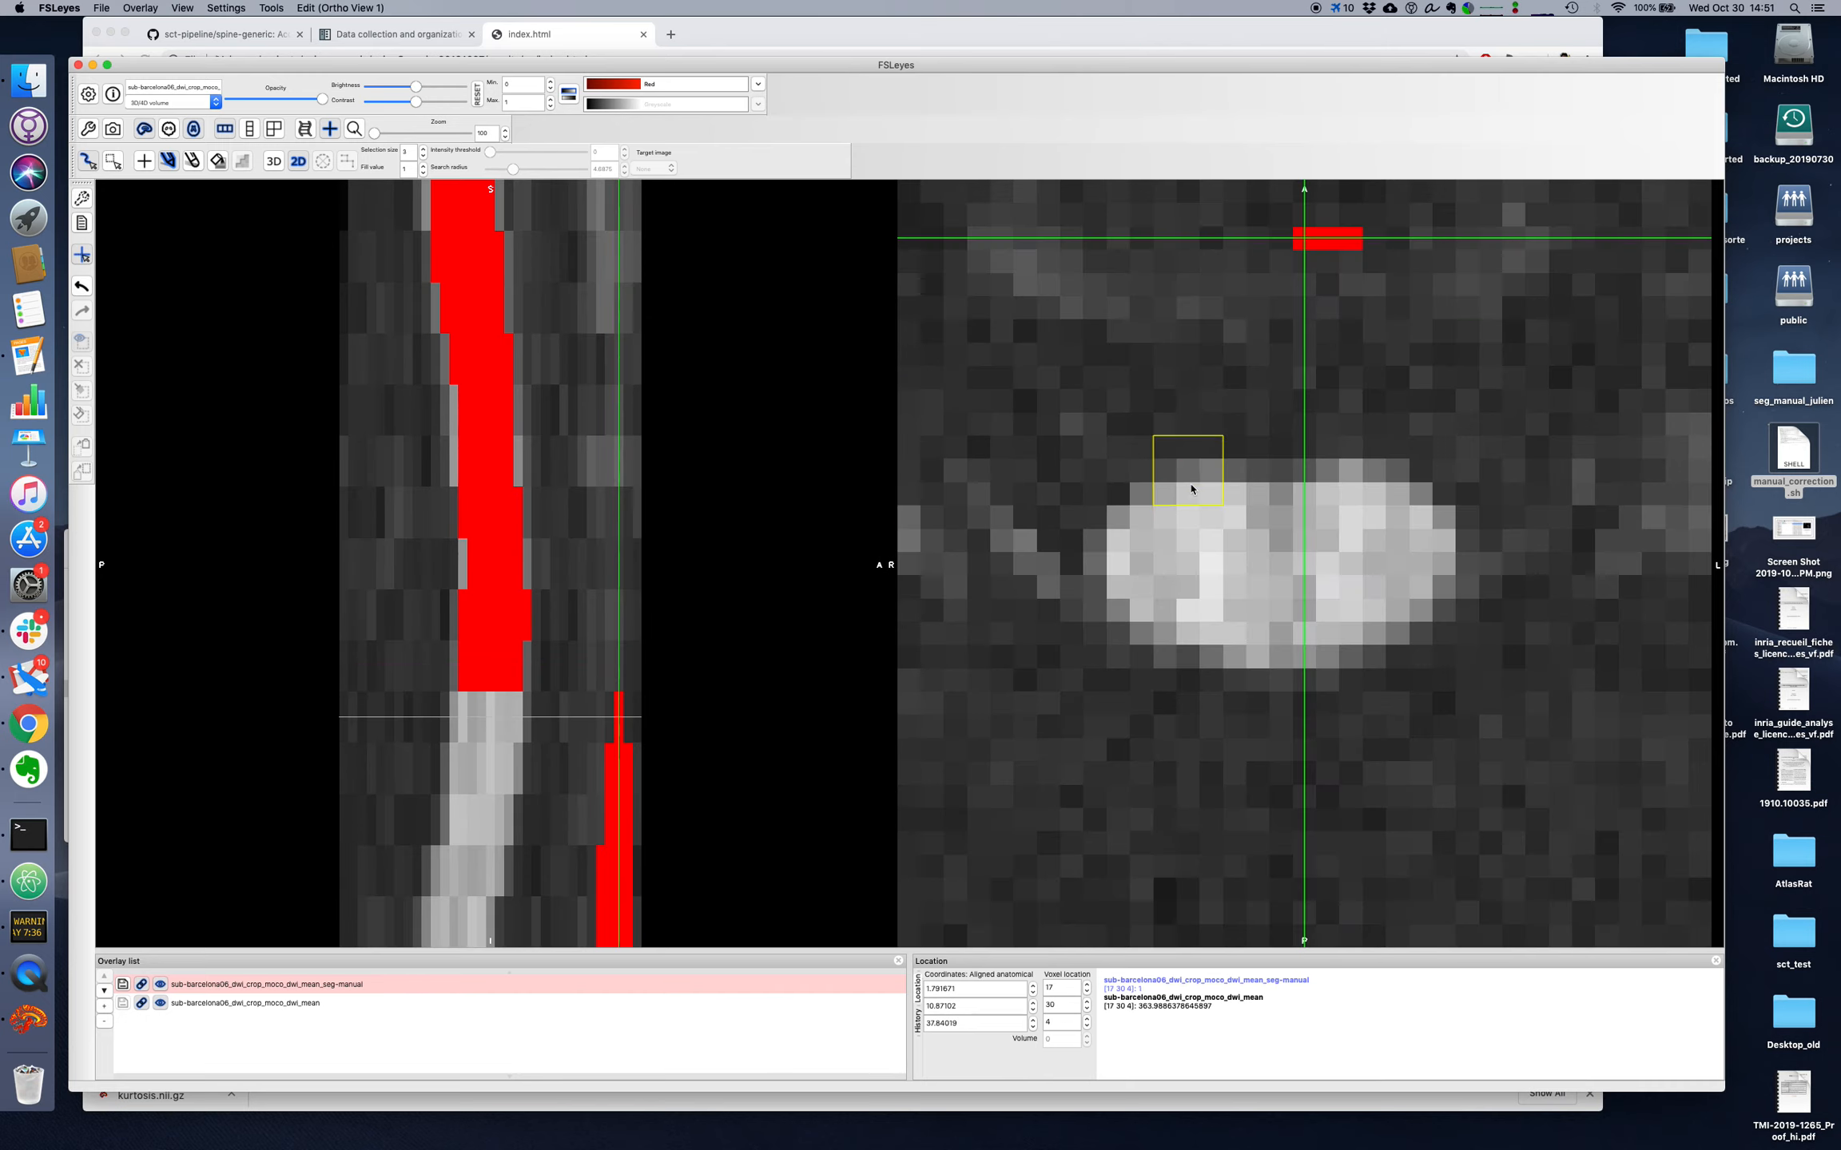
{"action": "mouse_move", "coordinate": [1205, 516]}
{"action": "left_mouse_down"}
{"action": "mouse_move", "coordinate": [1403, 523]}
{"action": "mouse_move", "coordinate": [1368, 619]}
{"action": "mouse_move", "coordinate": [1254, 627]}
{"action": "mouse_move", "coordinate": [1167, 600]}
{"action": "mouse_move", "coordinate": [1147, 564]}
{"action": "mouse_move", "coordinate": [1319, 559]}
{"action": "left_mouse_up"}
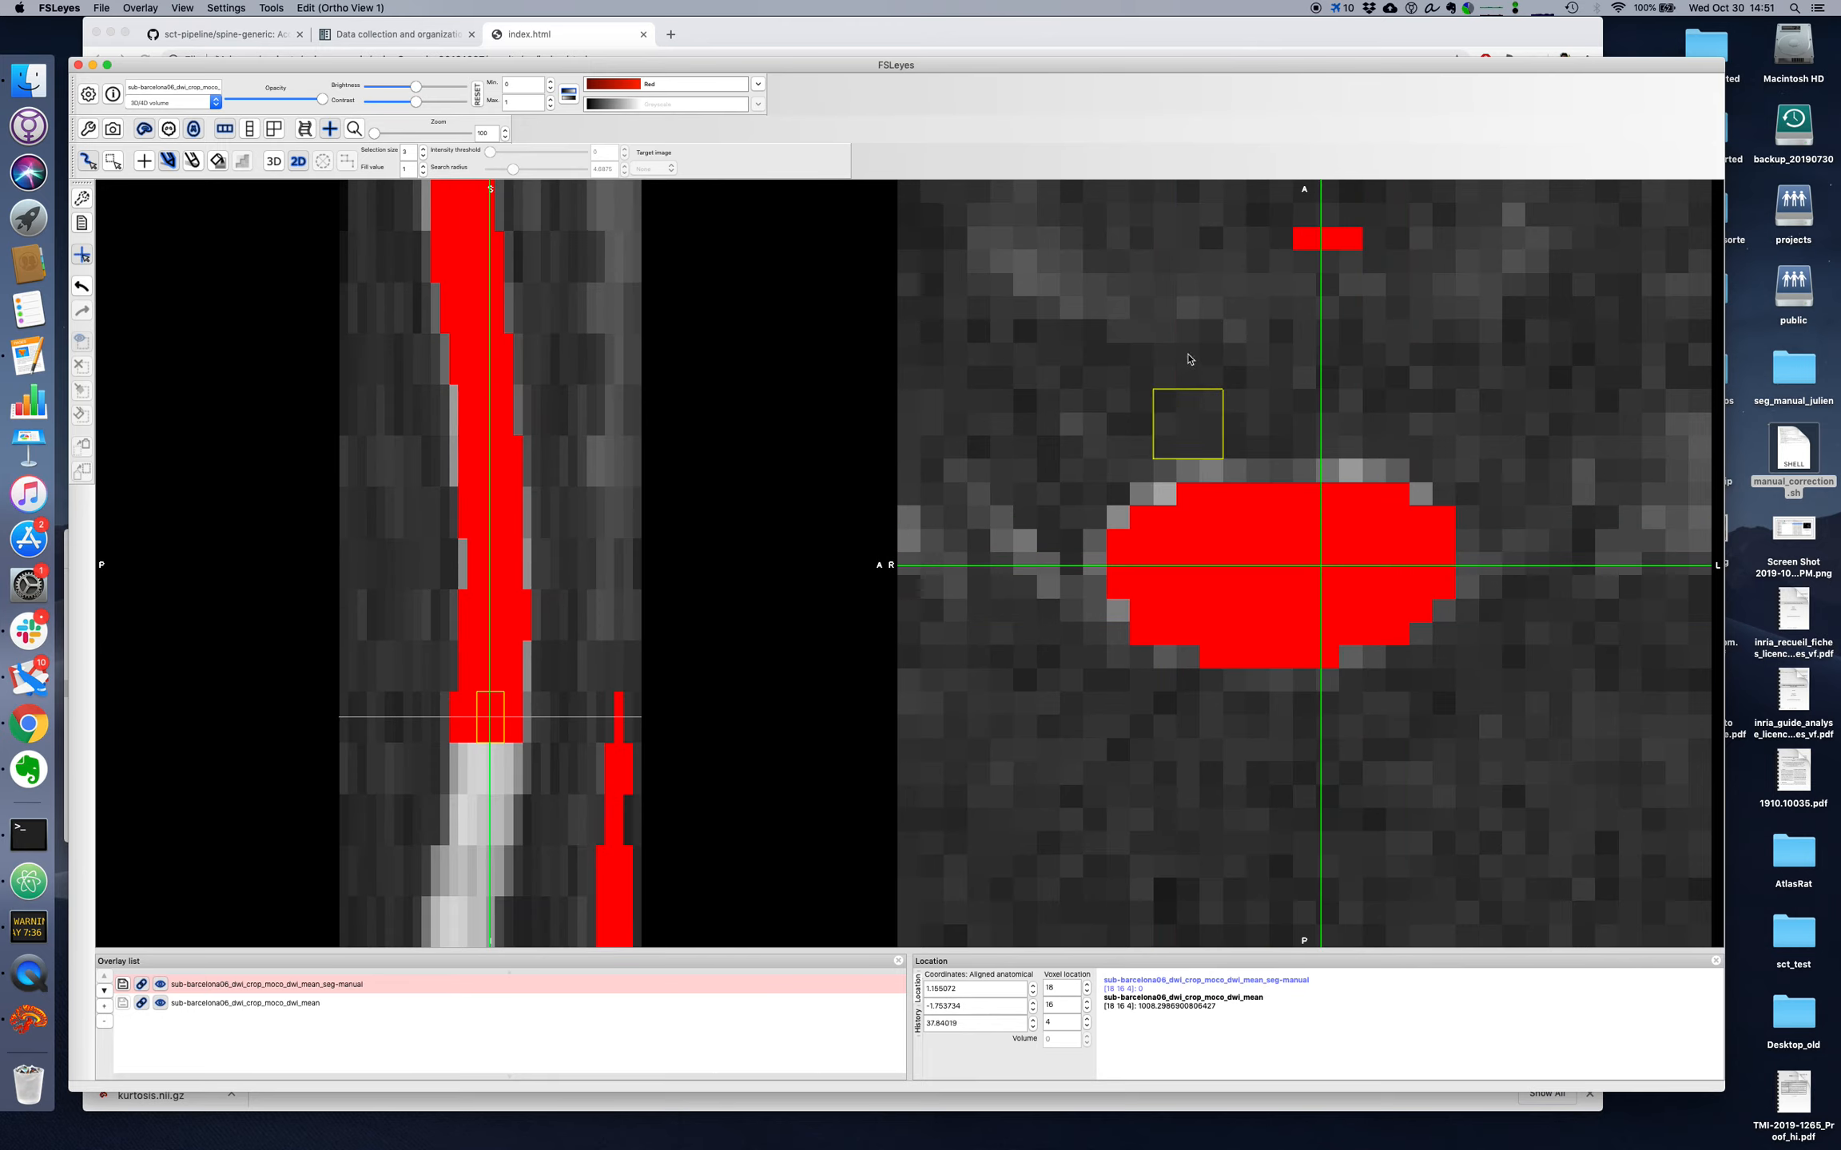
{"action": "left_click", "coordinate": [1307, 260]}
{"action": "left_click_drag", "start_coordinate": [1306, 257], "coordinate": [1336, 252]}
{"action": "left_click", "coordinate": [1086, 1027]}
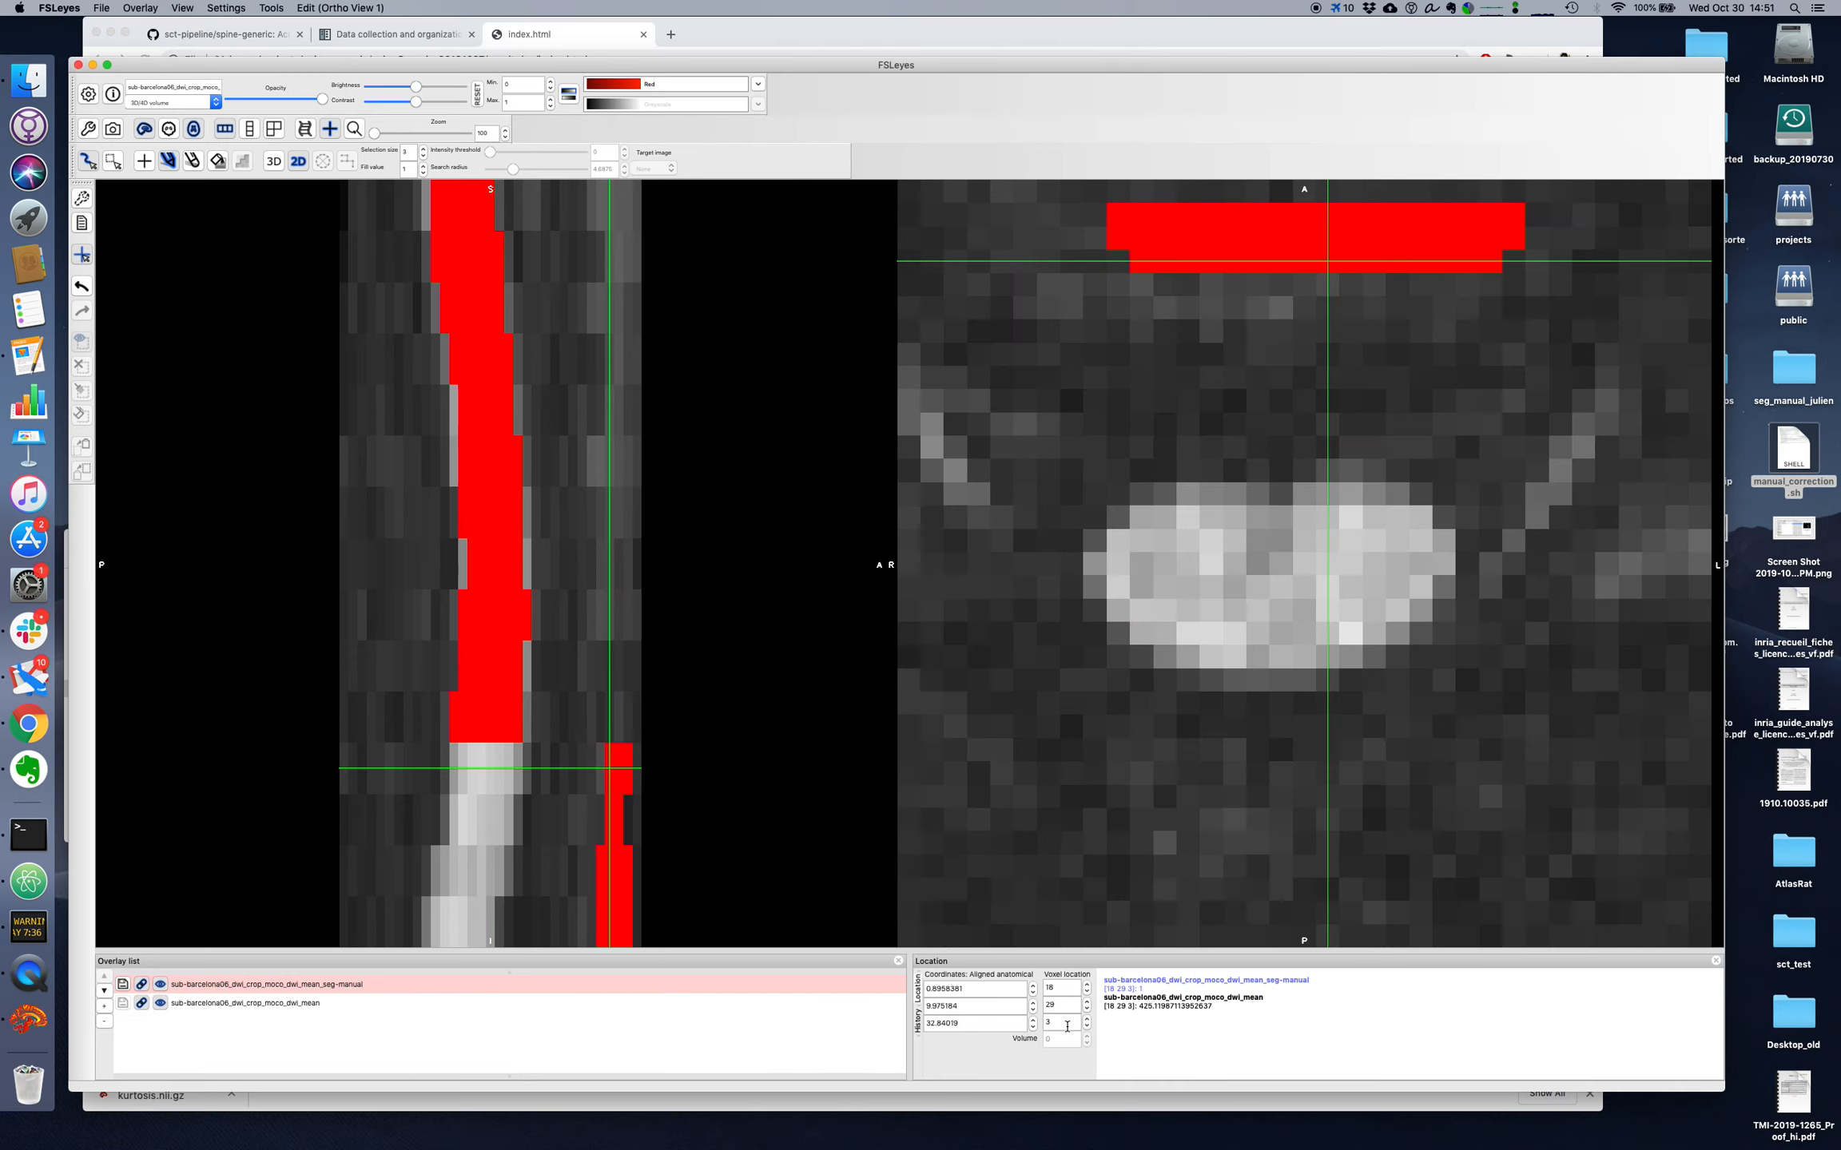
{"action": "mouse_move", "coordinate": [1193, 547]}
{"action": "left_mouse_down"}
{"action": "mouse_move", "coordinate": [1406, 551]}
{"action": "mouse_move", "coordinate": [1370, 563]}
{"action": "mouse_move", "coordinate": [1337, 622]}
{"action": "mouse_move", "coordinate": [1246, 635]}
{"action": "mouse_move", "coordinate": [1144, 584]}
{"action": "mouse_move", "coordinate": [1168, 564]}
{"action": "mouse_move", "coordinate": [1294, 584]}
{"action": "left_mouse_up"}
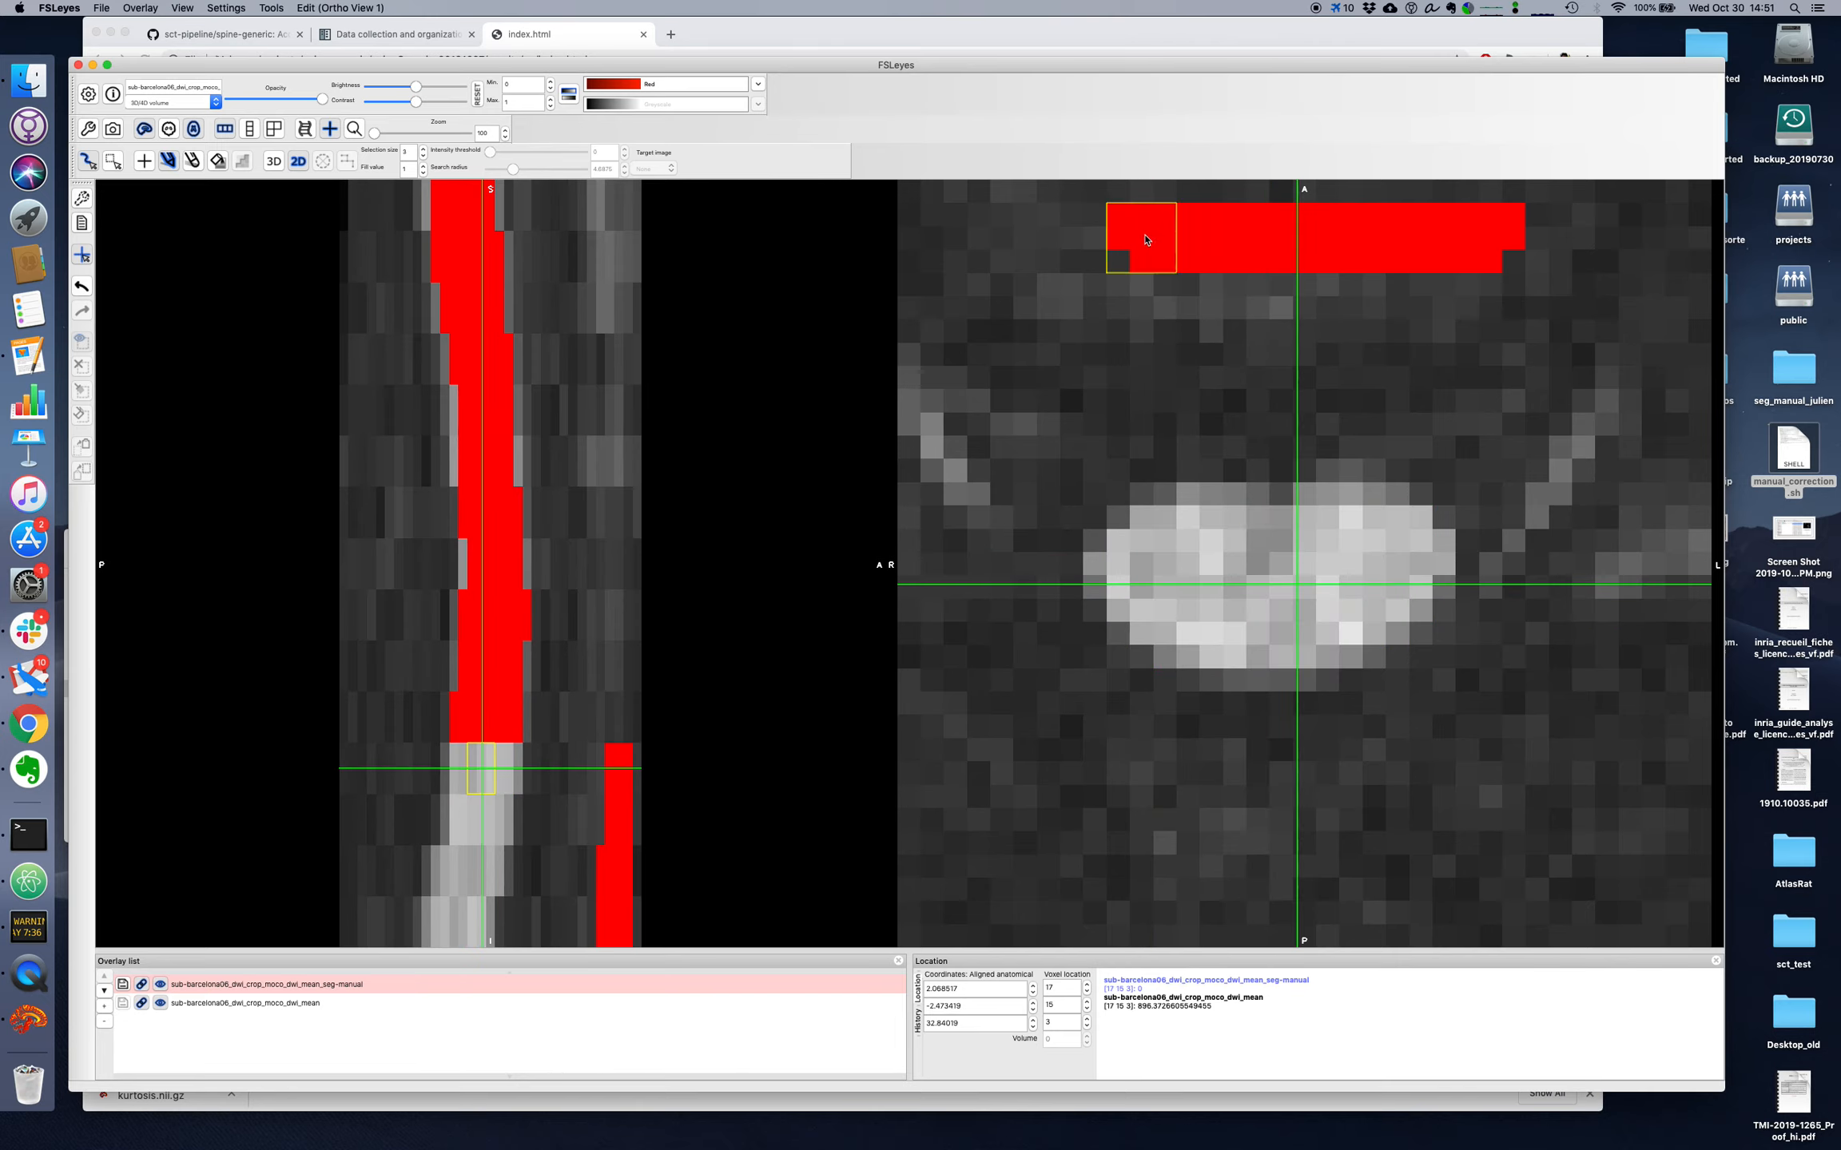
{"action": "mouse_move", "coordinate": [1119, 220]}
{"action": "left_mouse_down"}
{"action": "mouse_move", "coordinate": [1392, 249]}
{"action": "mouse_move", "coordinate": [1552, 243]}
{"action": "left_mouse_up"}
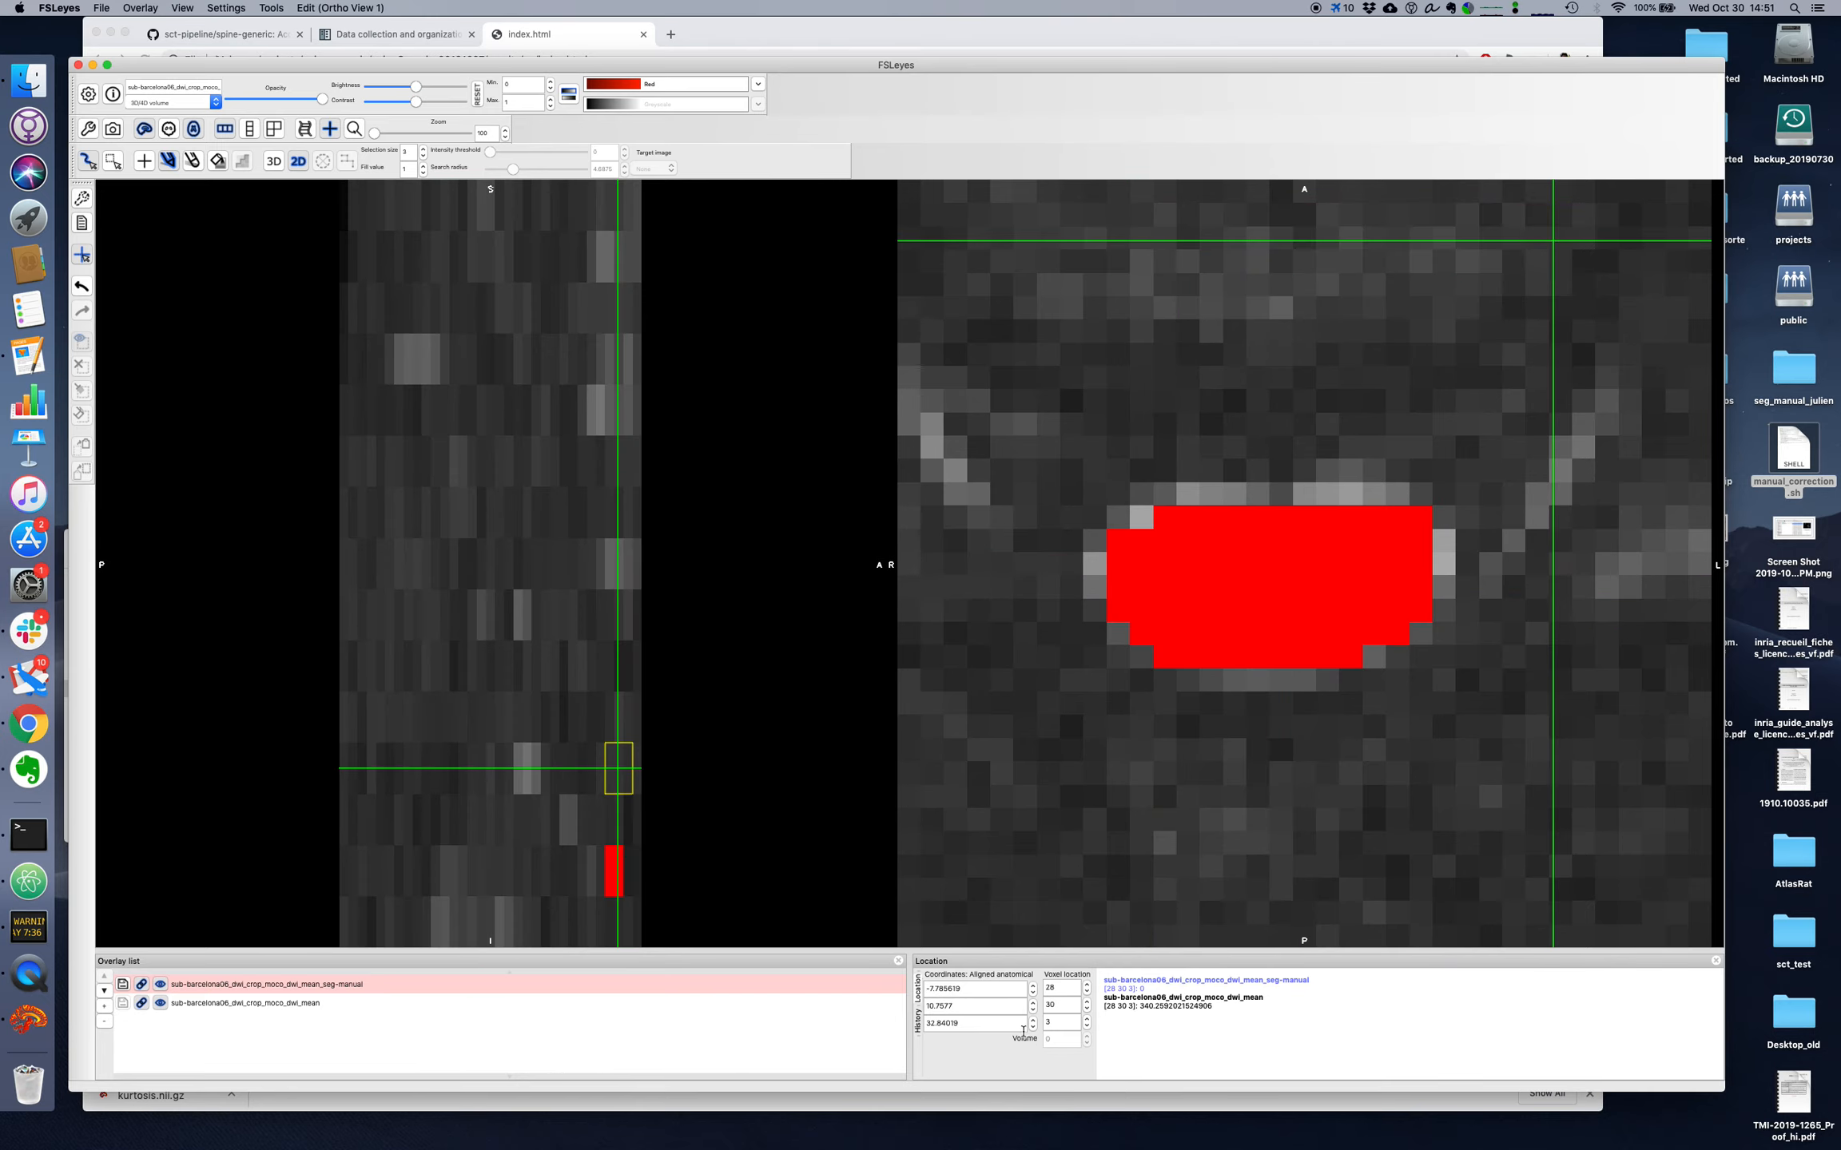
Step: Fill the spinal cord and erase the misplaced anterior voxels on the remaining axial slices 2, 1 and 0
{"action": "scroll", "coordinate": [1053, 1020], "scroll_direction": "down", "scroll_amount": 1}
{"action": "mouse_move", "coordinate": [1185, 559]}
{"action": "left_mouse_down"}
{"action": "mouse_move", "coordinate": [1350, 551]}
{"action": "mouse_move", "coordinate": [1398, 601]}
{"action": "mouse_move", "coordinate": [1289, 639]}
{"action": "mouse_move", "coordinate": [1191, 631]}
{"action": "mouse_move", "coordinate": [1143, 573]}
{"action": "mouse_move", "coordinate": [1315, 623]}
{"action": "mouse_move", "coordinate": [1353, 591]}
{"action": "left_mouse_up"}
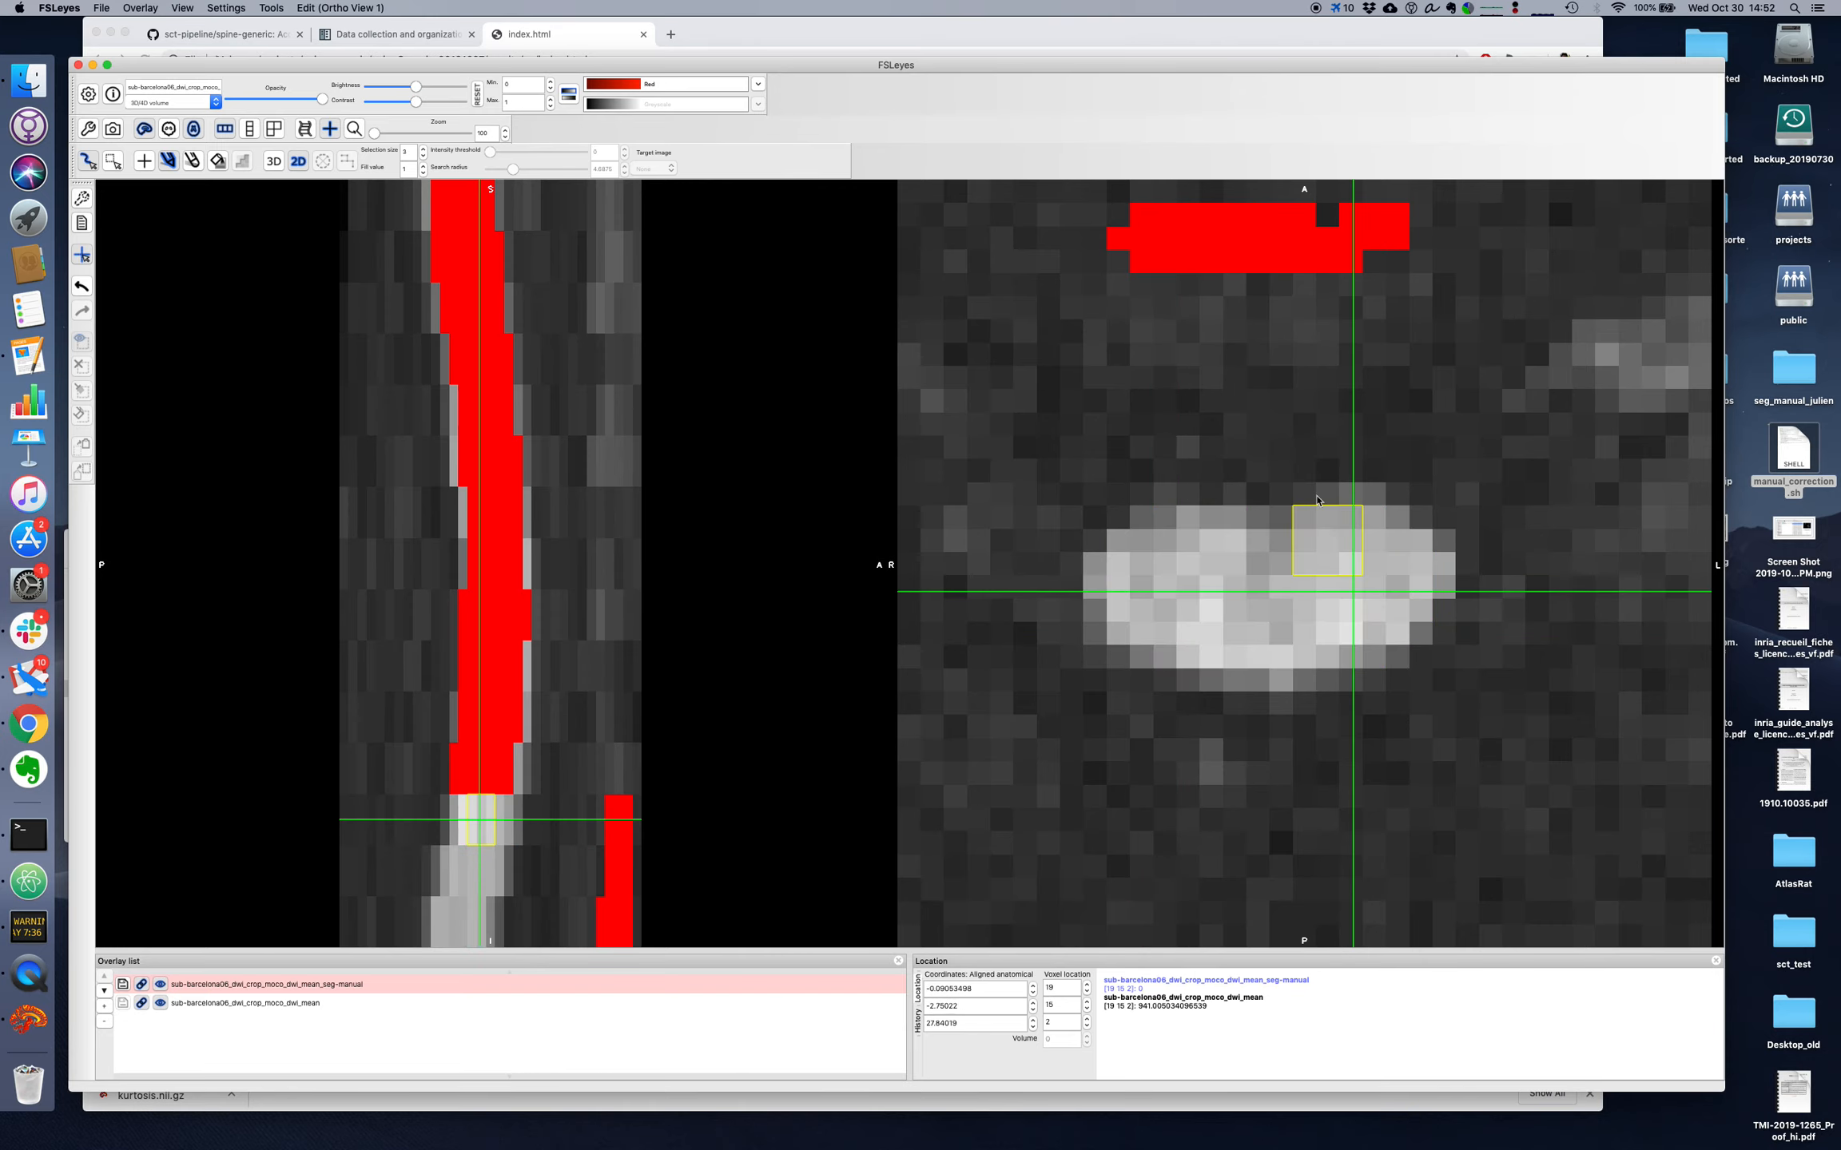
{"action": "mouse_move", "coordinate": [1156, 260]}
{"action": "left_mouse_down"}
{"action": "mouse_move", "coordinate": [1085, 214]}
{"action": "mouse_move", "coordinate": [1402, 226]}
{"action": "mouse_move", "coordinate": [1140, 235]}
{"action": "left_mouse_up"}
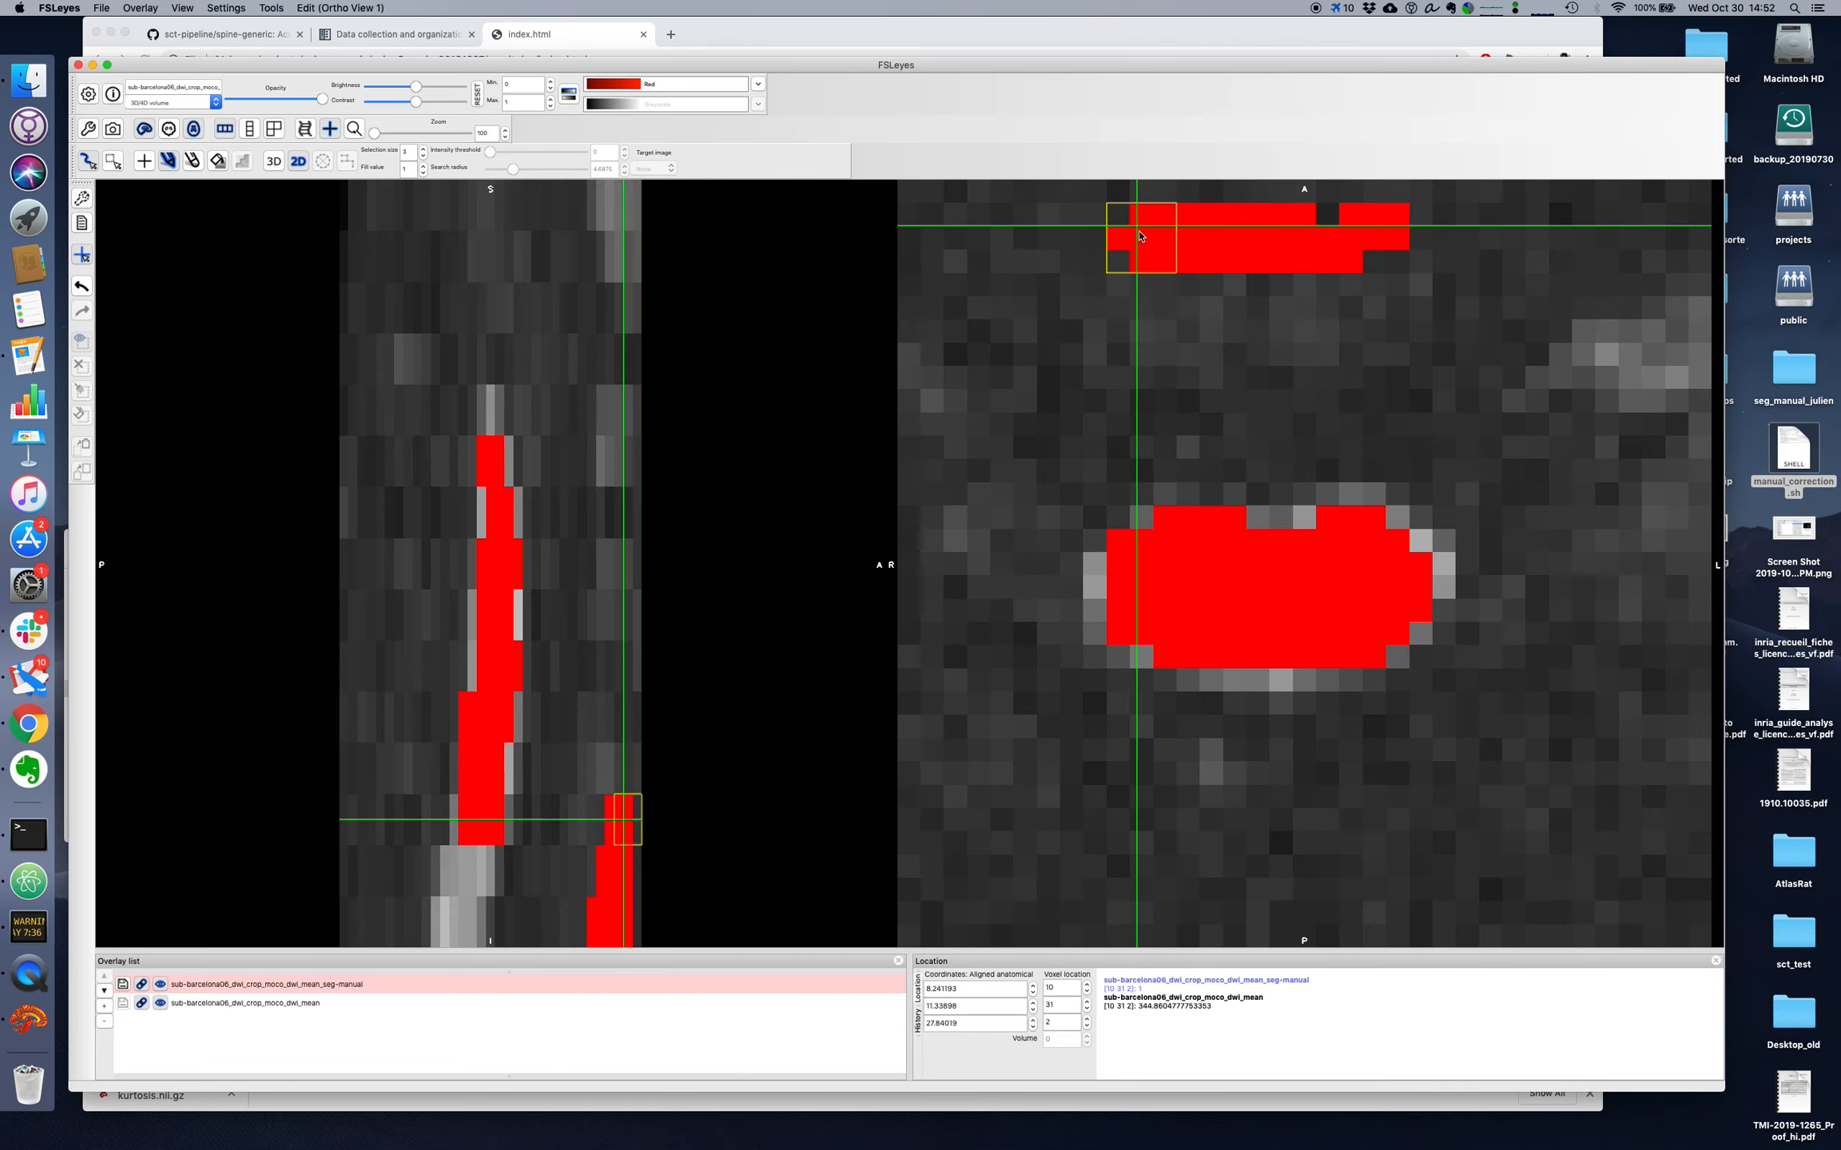
{"action": "key", "text": "super+z"}
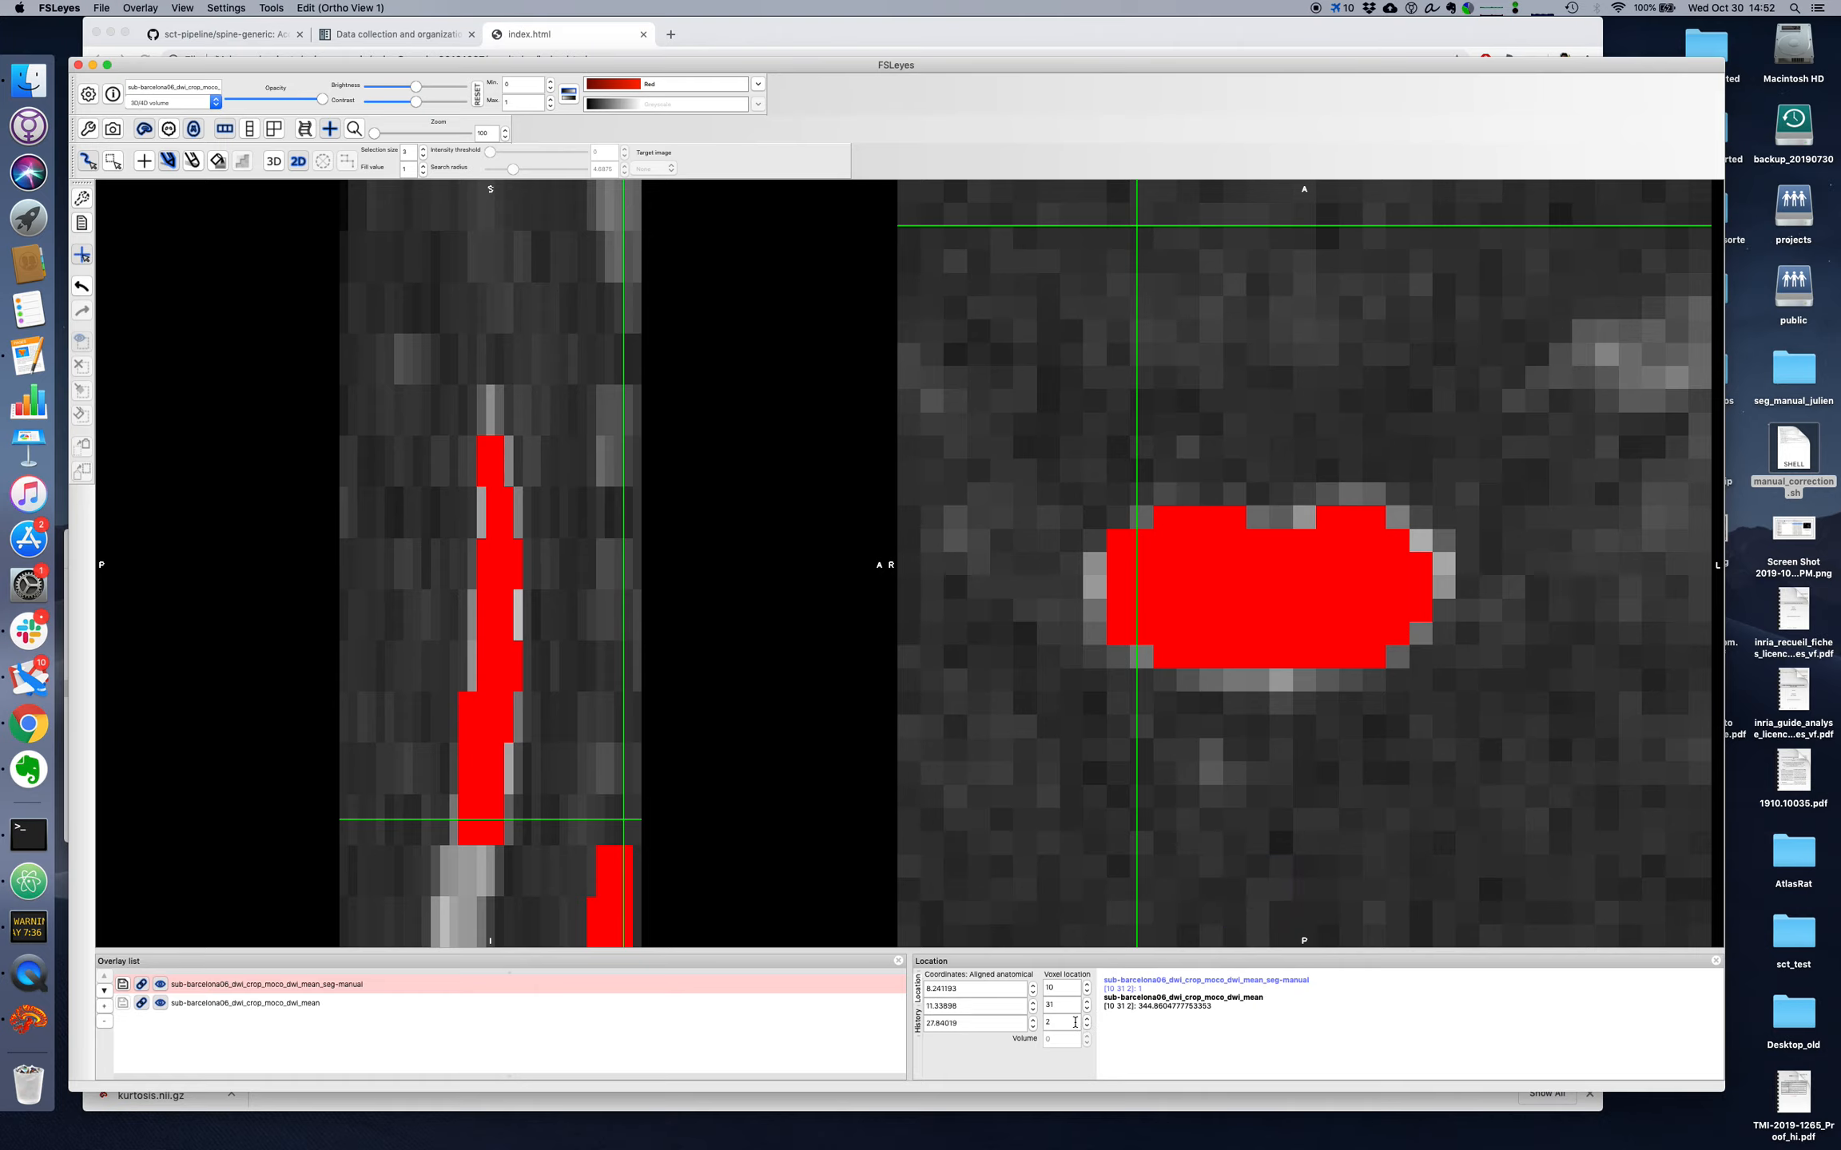
{"action": "left_click", "coordinate": [1087, 1025]}
{"action": "mouse_move", "coordinate": [1117, 254]}
{"action": "left_mouse_down"}
{"action": "mouse_move", "coordinate": [1130, 228]}
{"action": "mouse_move", "coordinate": [1537, 255]}
{"action": "mouse_move", "coordinate": [1222, 271]}
{"action": "mouse_move", "coordinate": [1534, 294]}
{"action": "left_mouse_up"}
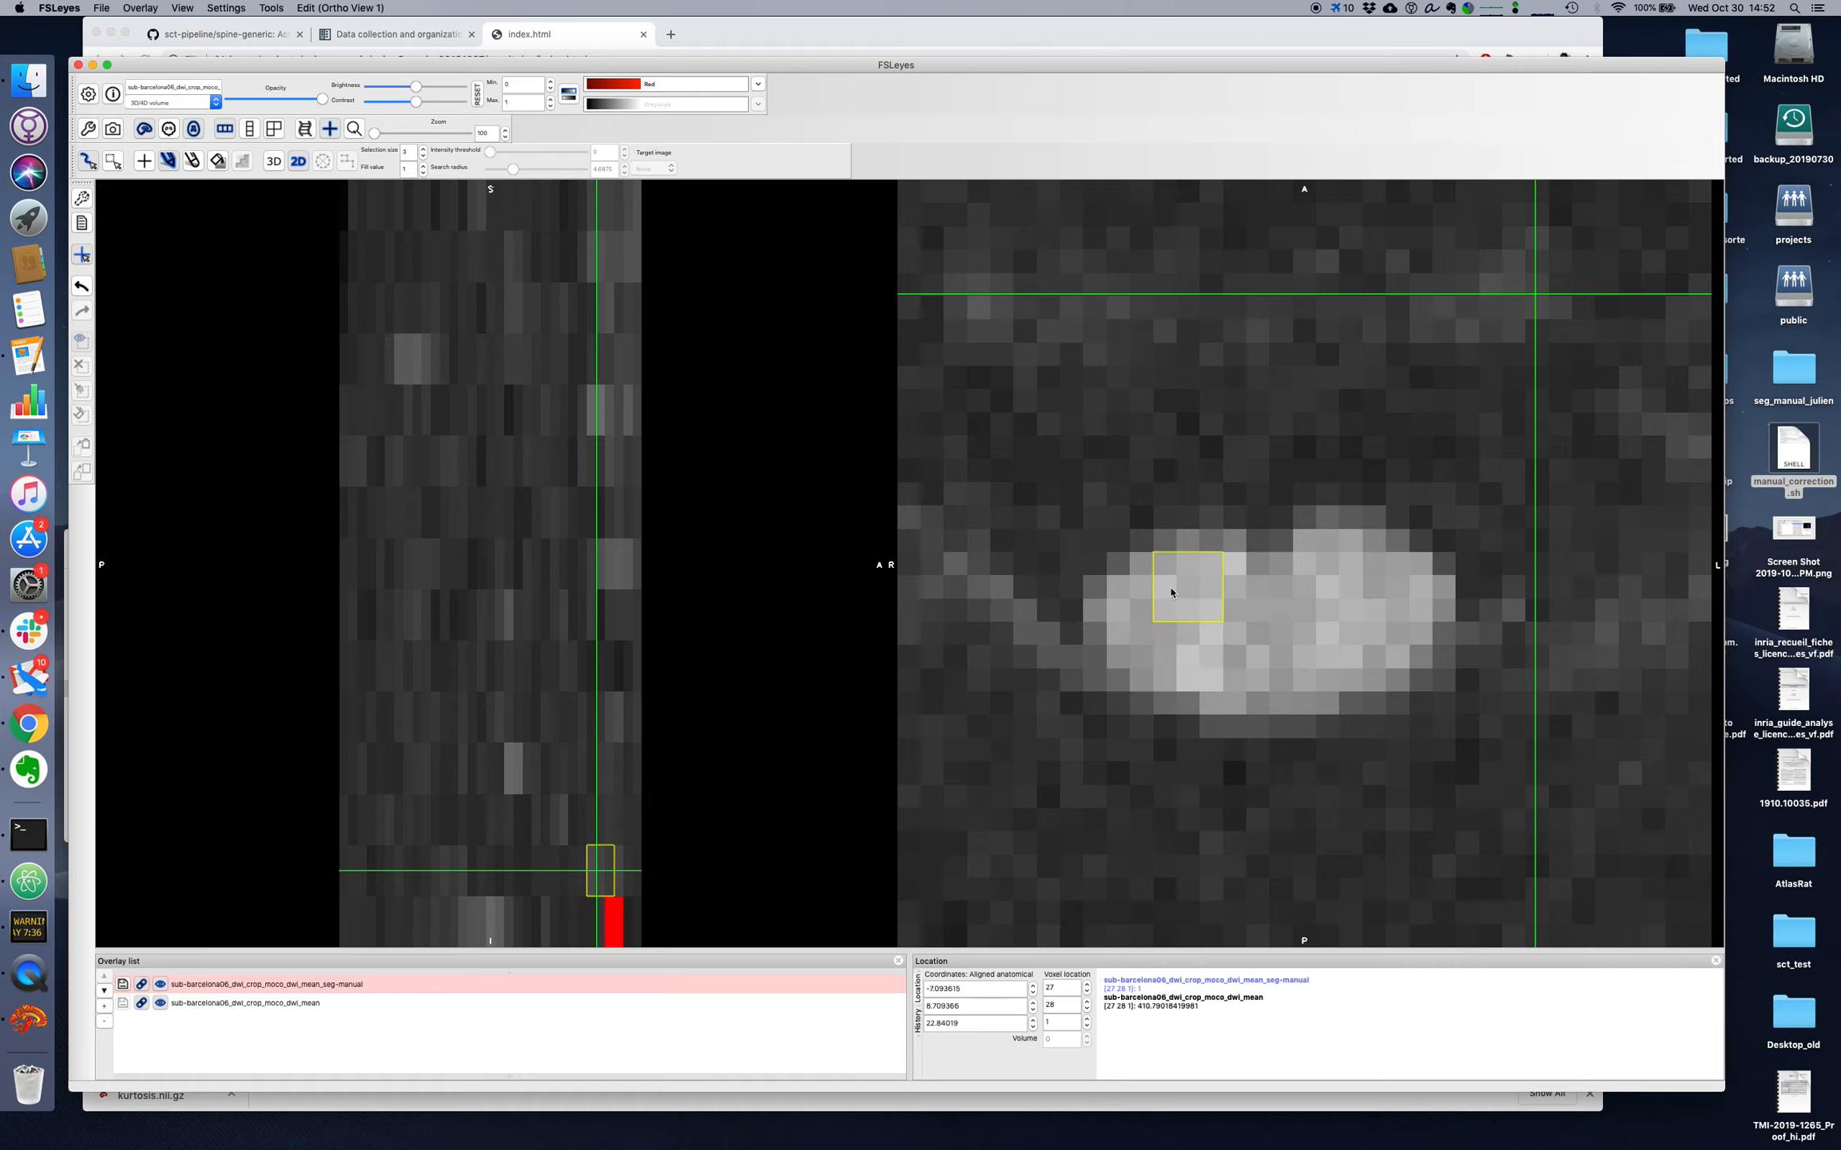
{"action": "mouse_move", "coordinate": [1171, 593]}
{"action": "left_mouse_down"}
{"action": "mouse_move", "coordinate": [1286, 608]}
{"action": "mouse_move", "coordinate": [1349, 565]}
{"action": "mouse_move", "coordinate": [1399, 617]}
{"action": "mouse_move", "coordinate": [1298, 663]}
{"action": "mouse_move", "coordinate": [1154, 639]}
{"action": "left_mouse_up"}
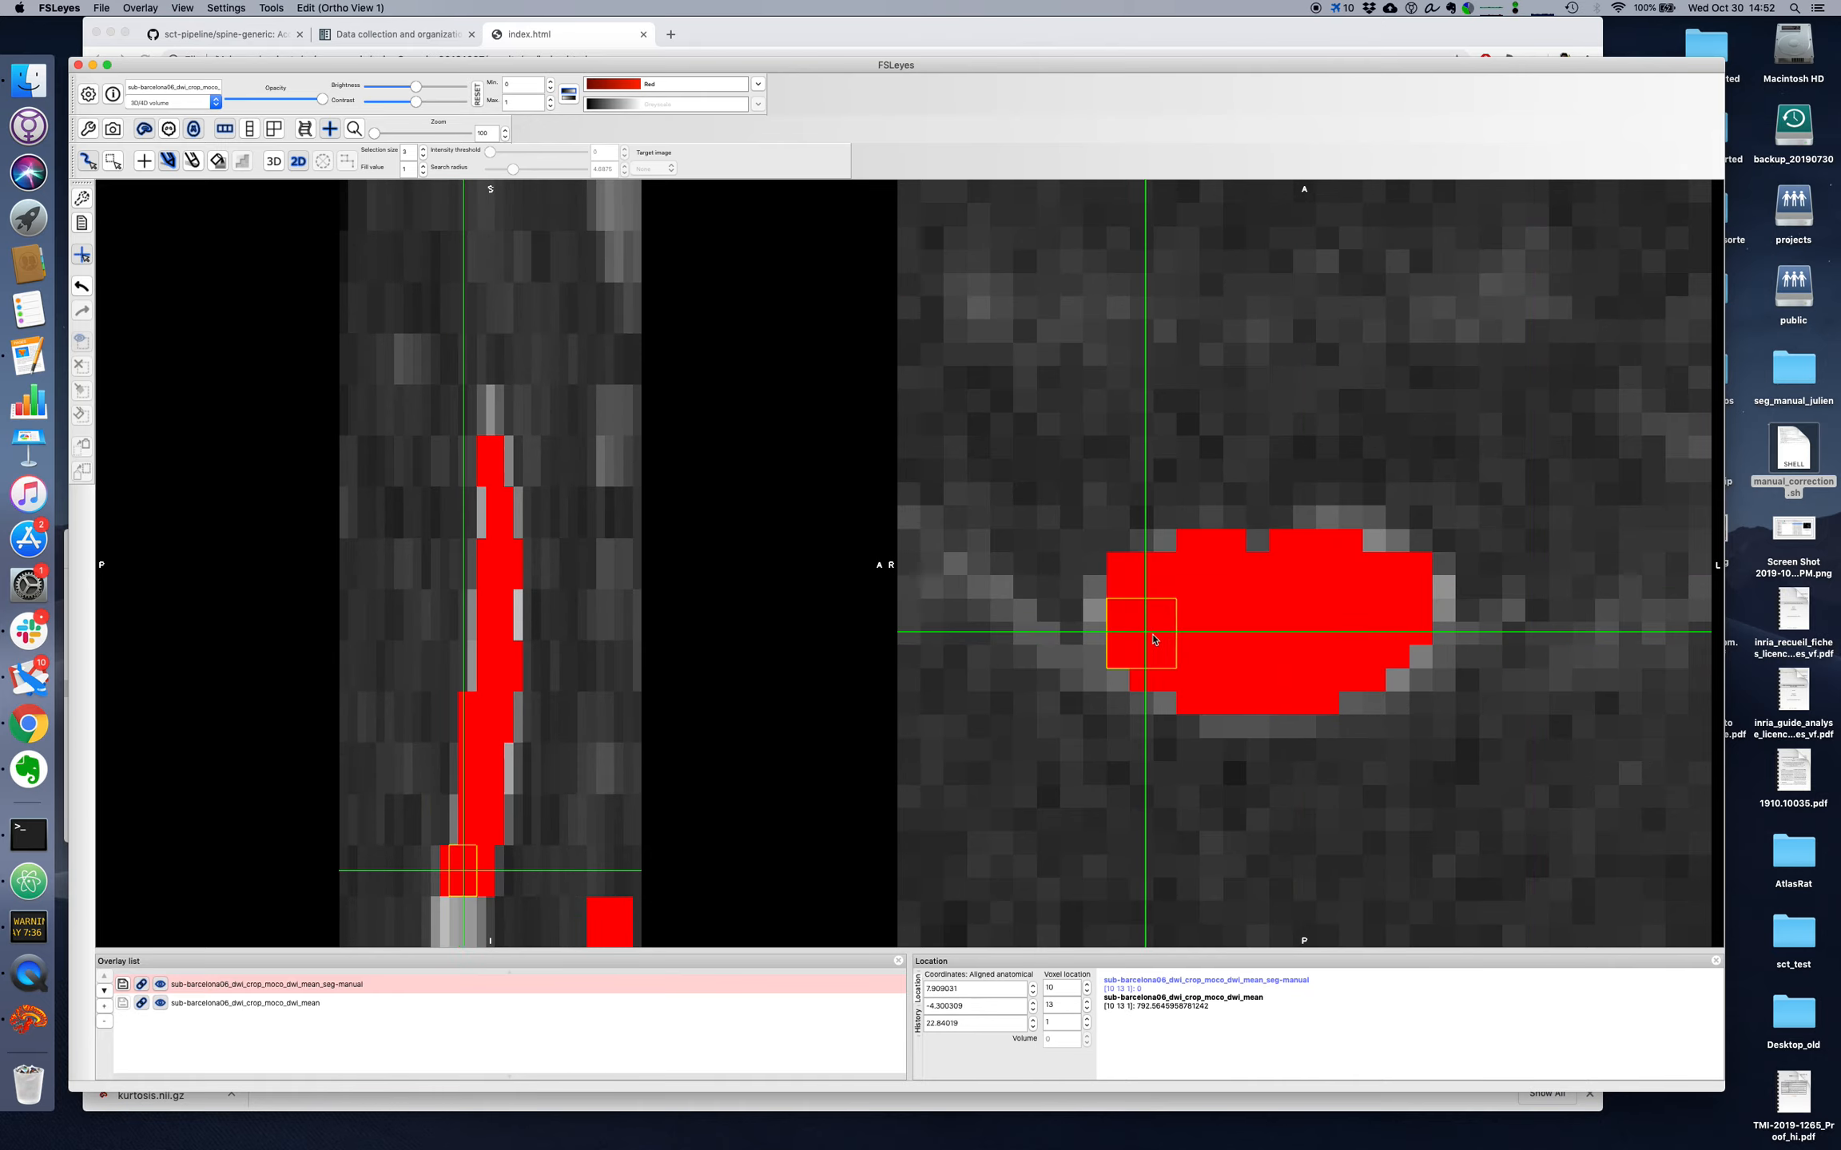
{"action": "scroll", "coordinate": [1063, 1022], "scroll_direction": "down", "scroll_amount": 1}
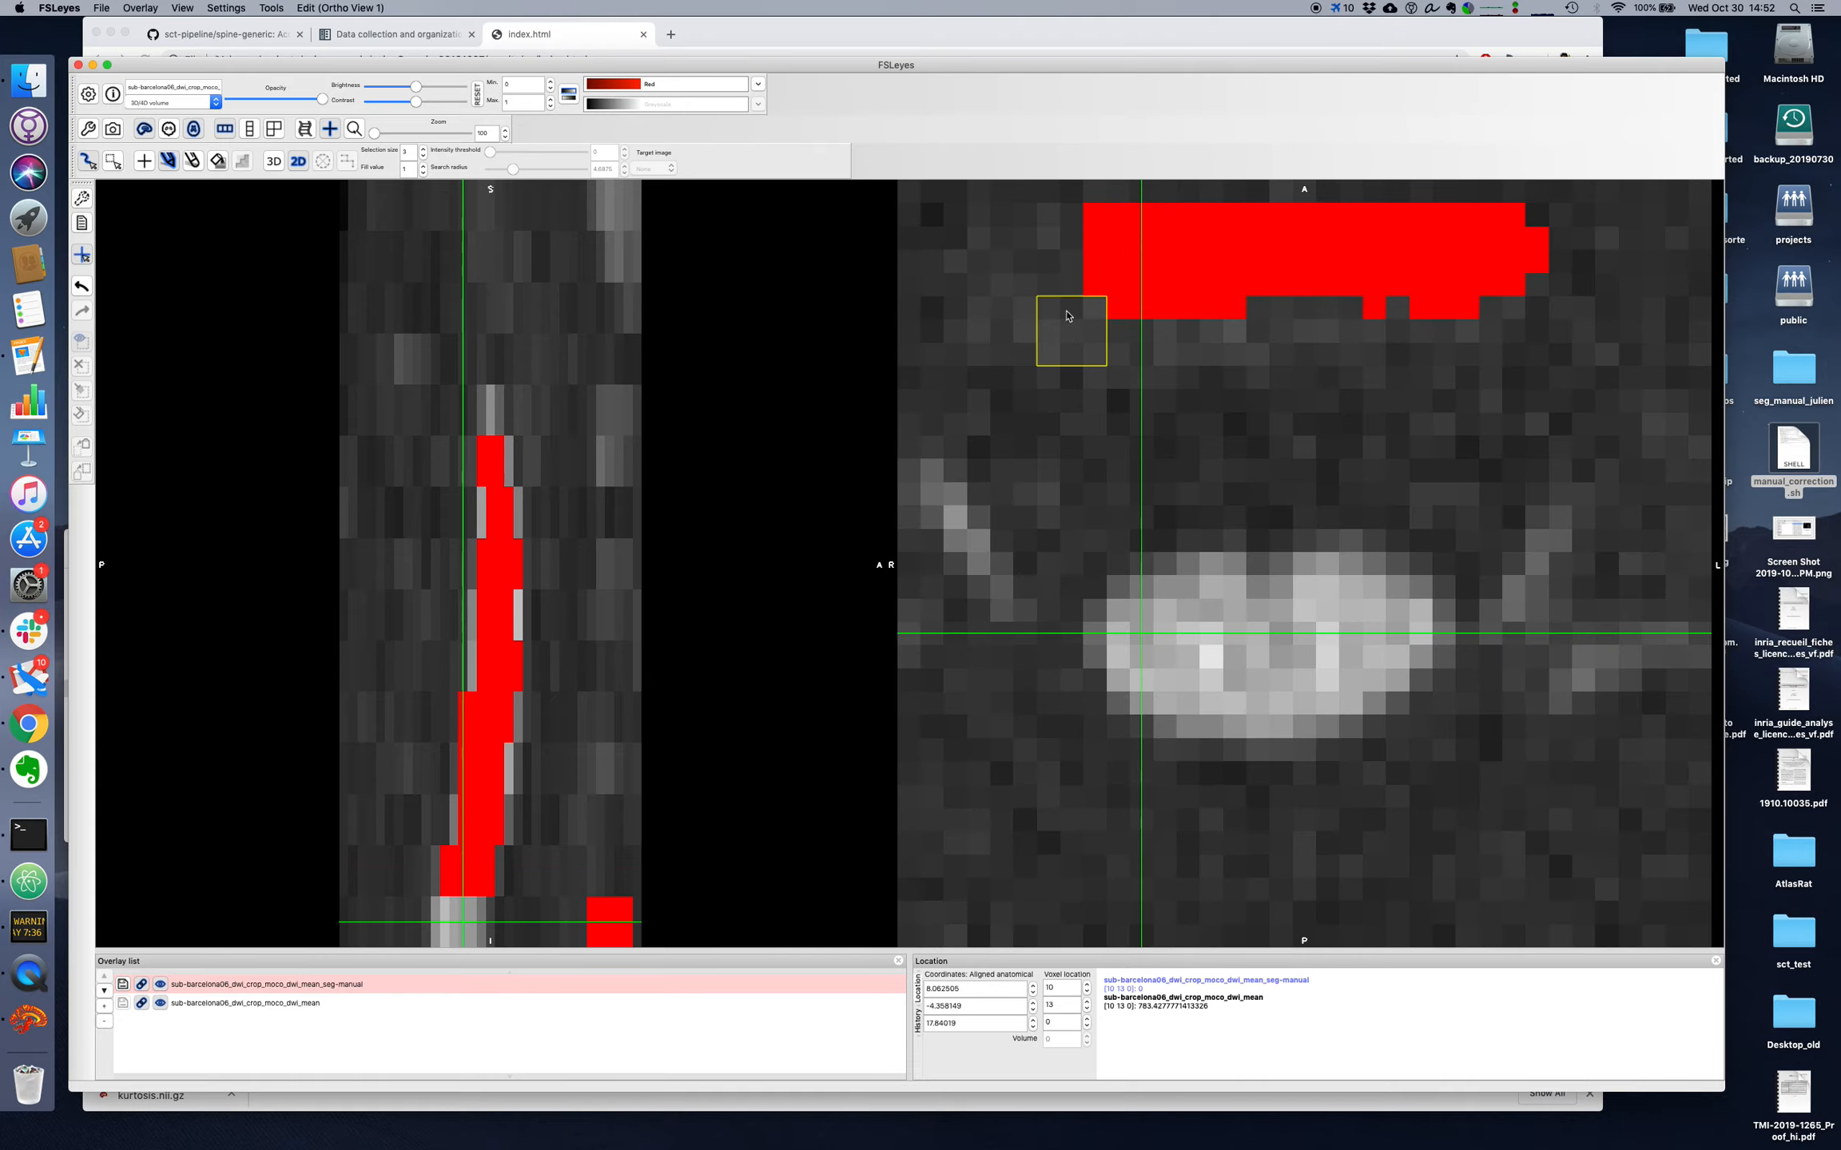
{"action": "mouse_move", "coordinate": [1071, 240]}
{"action": "left_mouse_down"}
{"action": "mouse_move", "coordinate": [1558, 227]}
{"action": "mouse_move", "coordinate": [1114, 264]}
{"action": "mouse_move", "coordinate": [1502, 308]}
{"action": "left_mouse_up"}
{"action": "mouse_move", "coordinate": [1161, 623]}
{"action": "left_mouse_down"}
{"action": "mouse_move", "coordinate": [1399, 630]}
{"action": "mouse_move", "coordinate": [1304, 699]}
{"action": "mouse_move", "coordinate": [1163, 698]}
{"action": "mouse_move", "coordinate": [1203, 645]}
{"action": "mouse_move", "coordinate": [1274, 637]}
{"action": "mouse_move", "coordinate": [1265, 660]}
{"action": "left_mouse_up"}
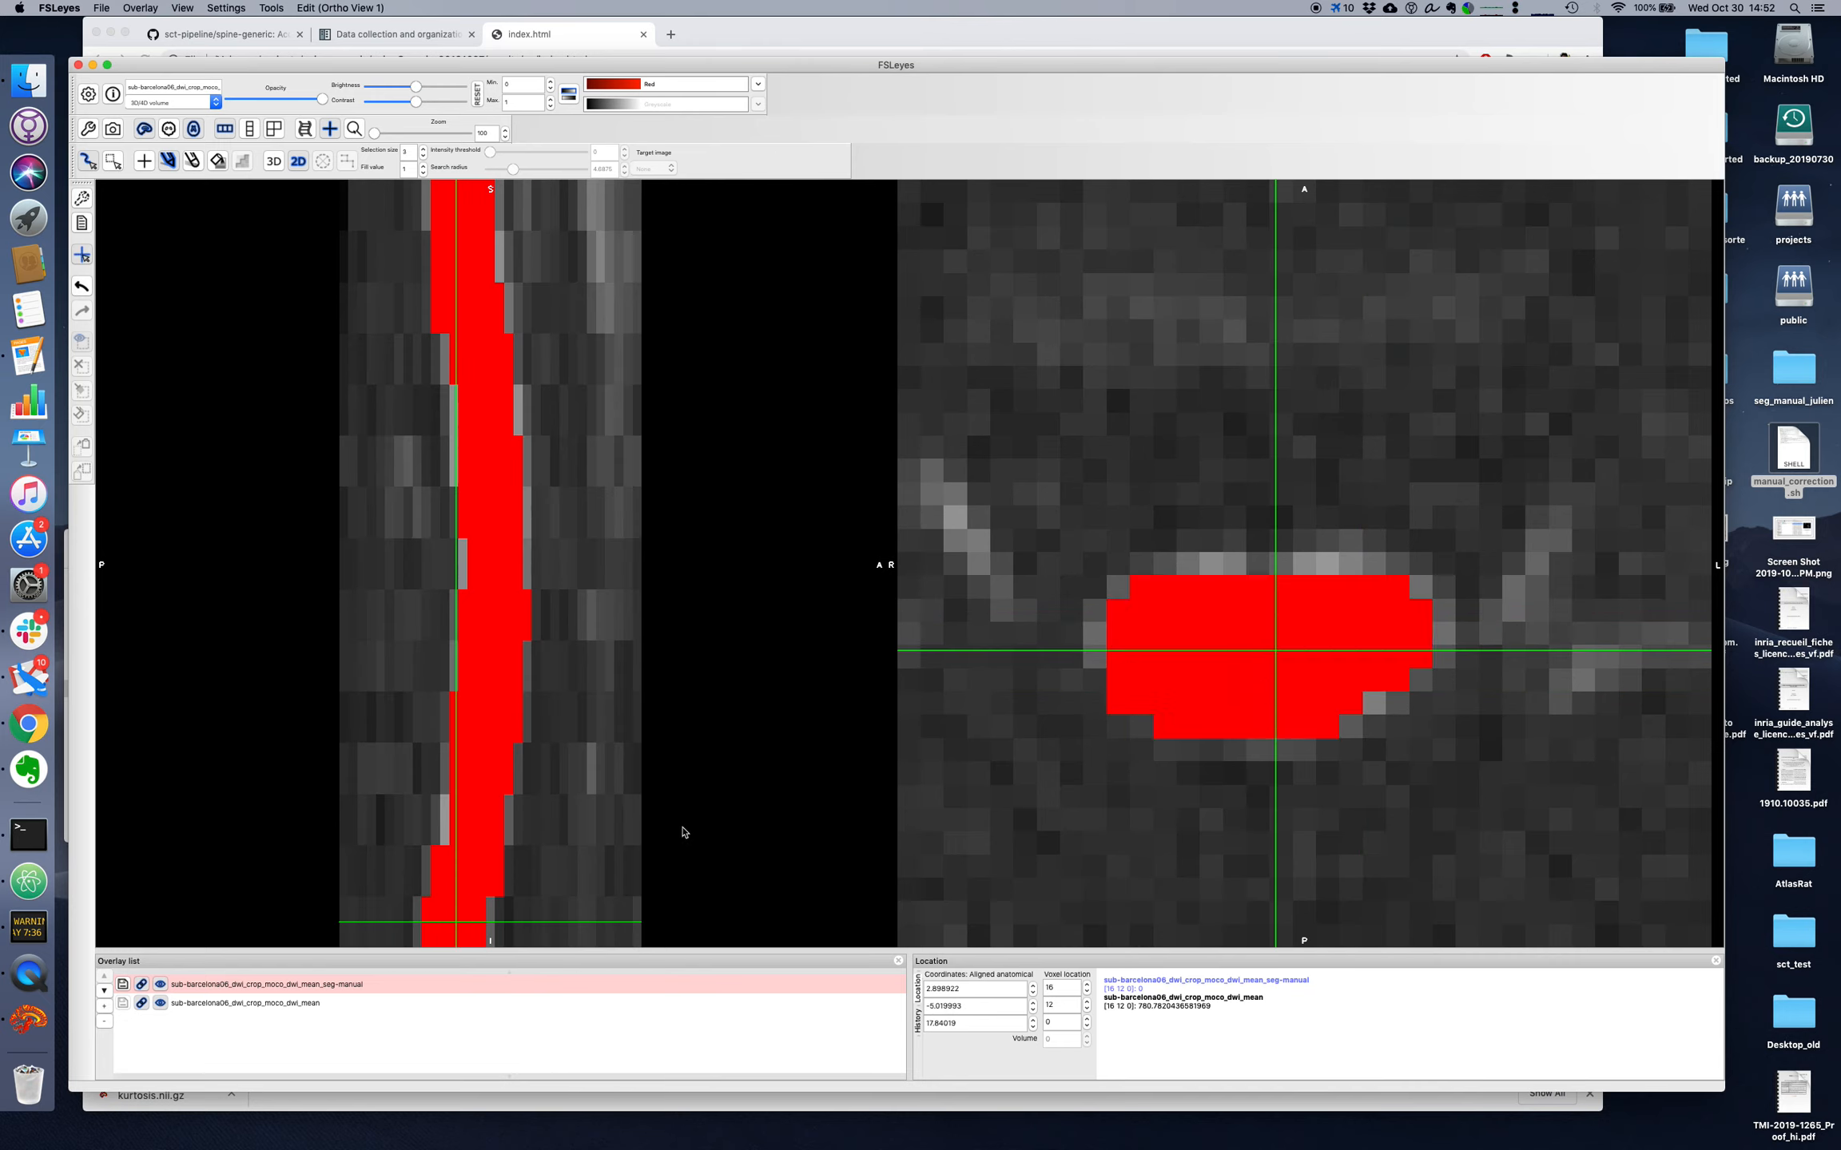
Step: Save the corrected sub-barcelona06_dwi_crop_moco_dwi_mean_seg-manual overlay over the existing file and quit the viewer
{"action": "left_click", "coordinate": [134, 6]}
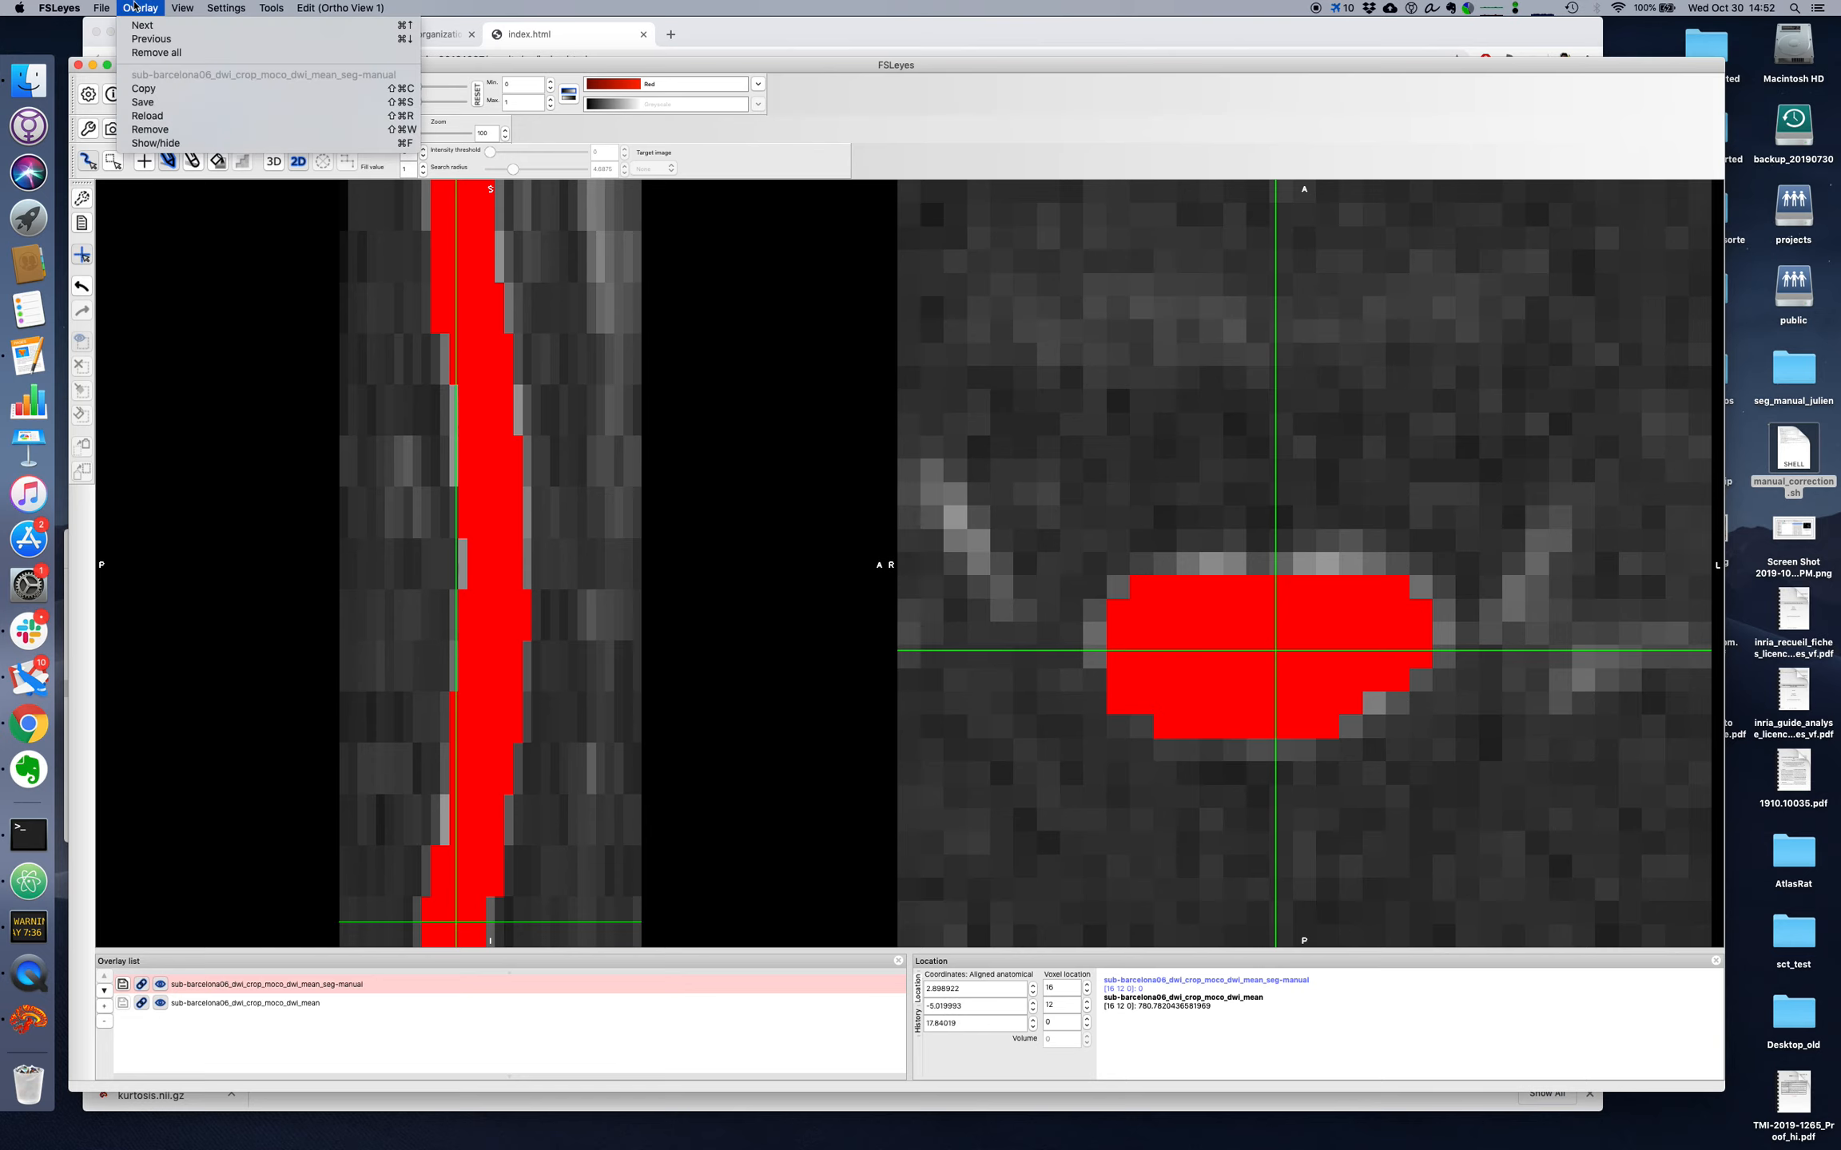
{"action": "left_click", "coordinate": [160, 102]}
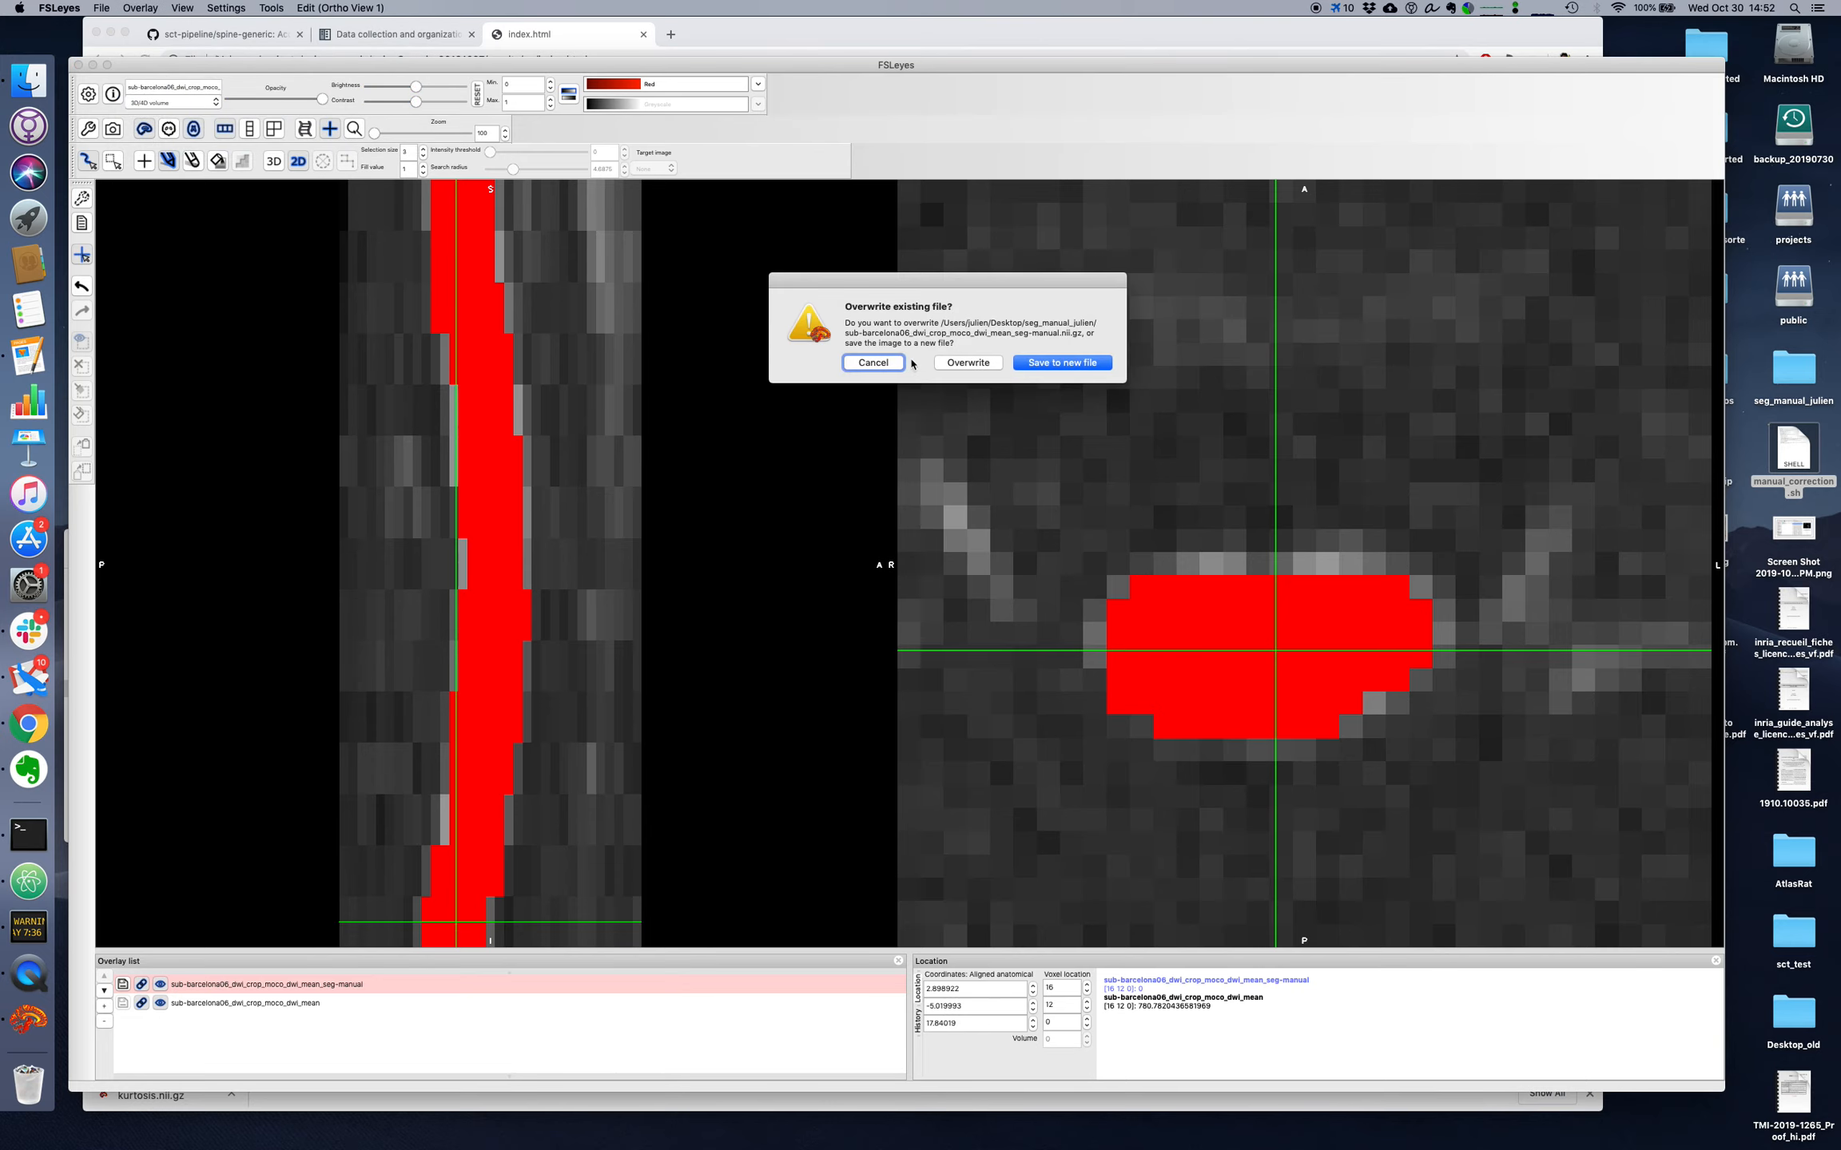
{"action": "left_click", "coordinate": [966, 363]}
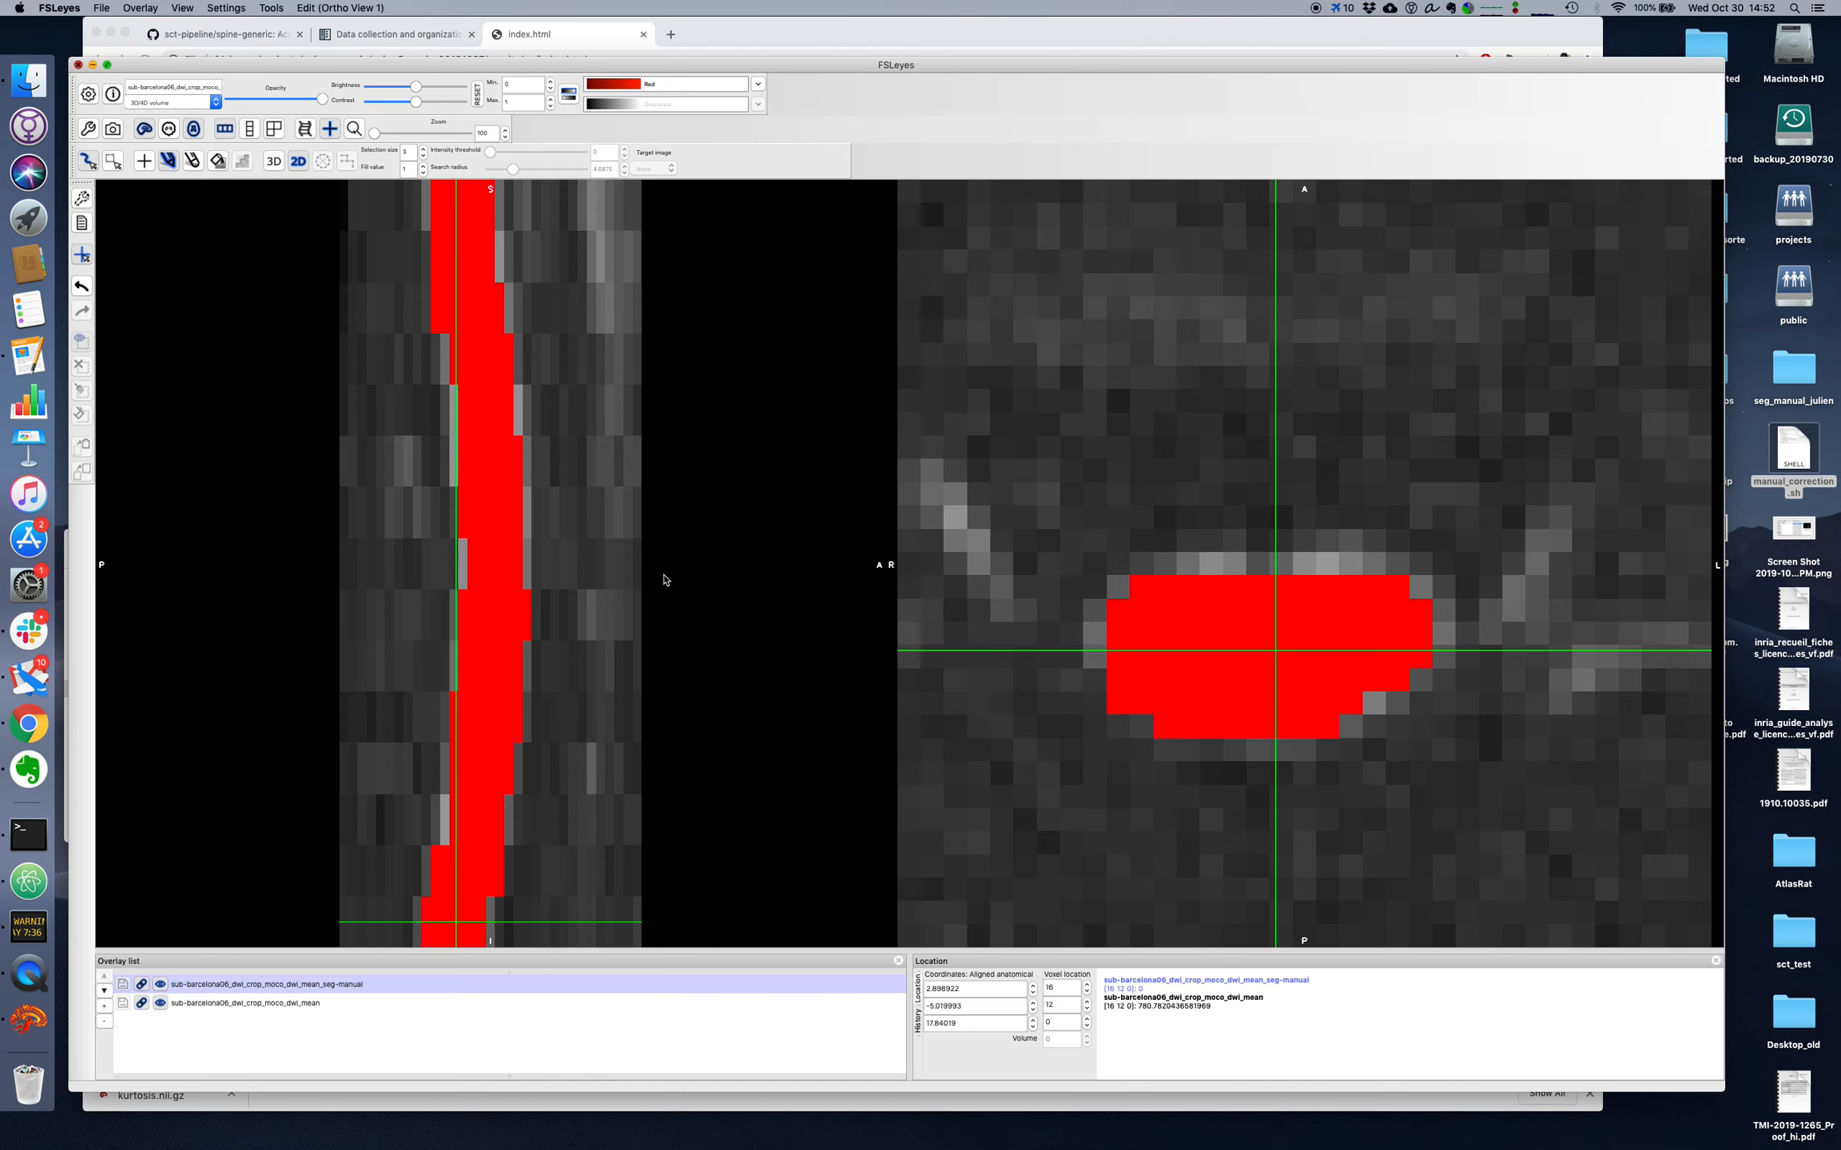
{"action": "key", "text": "super+q"}
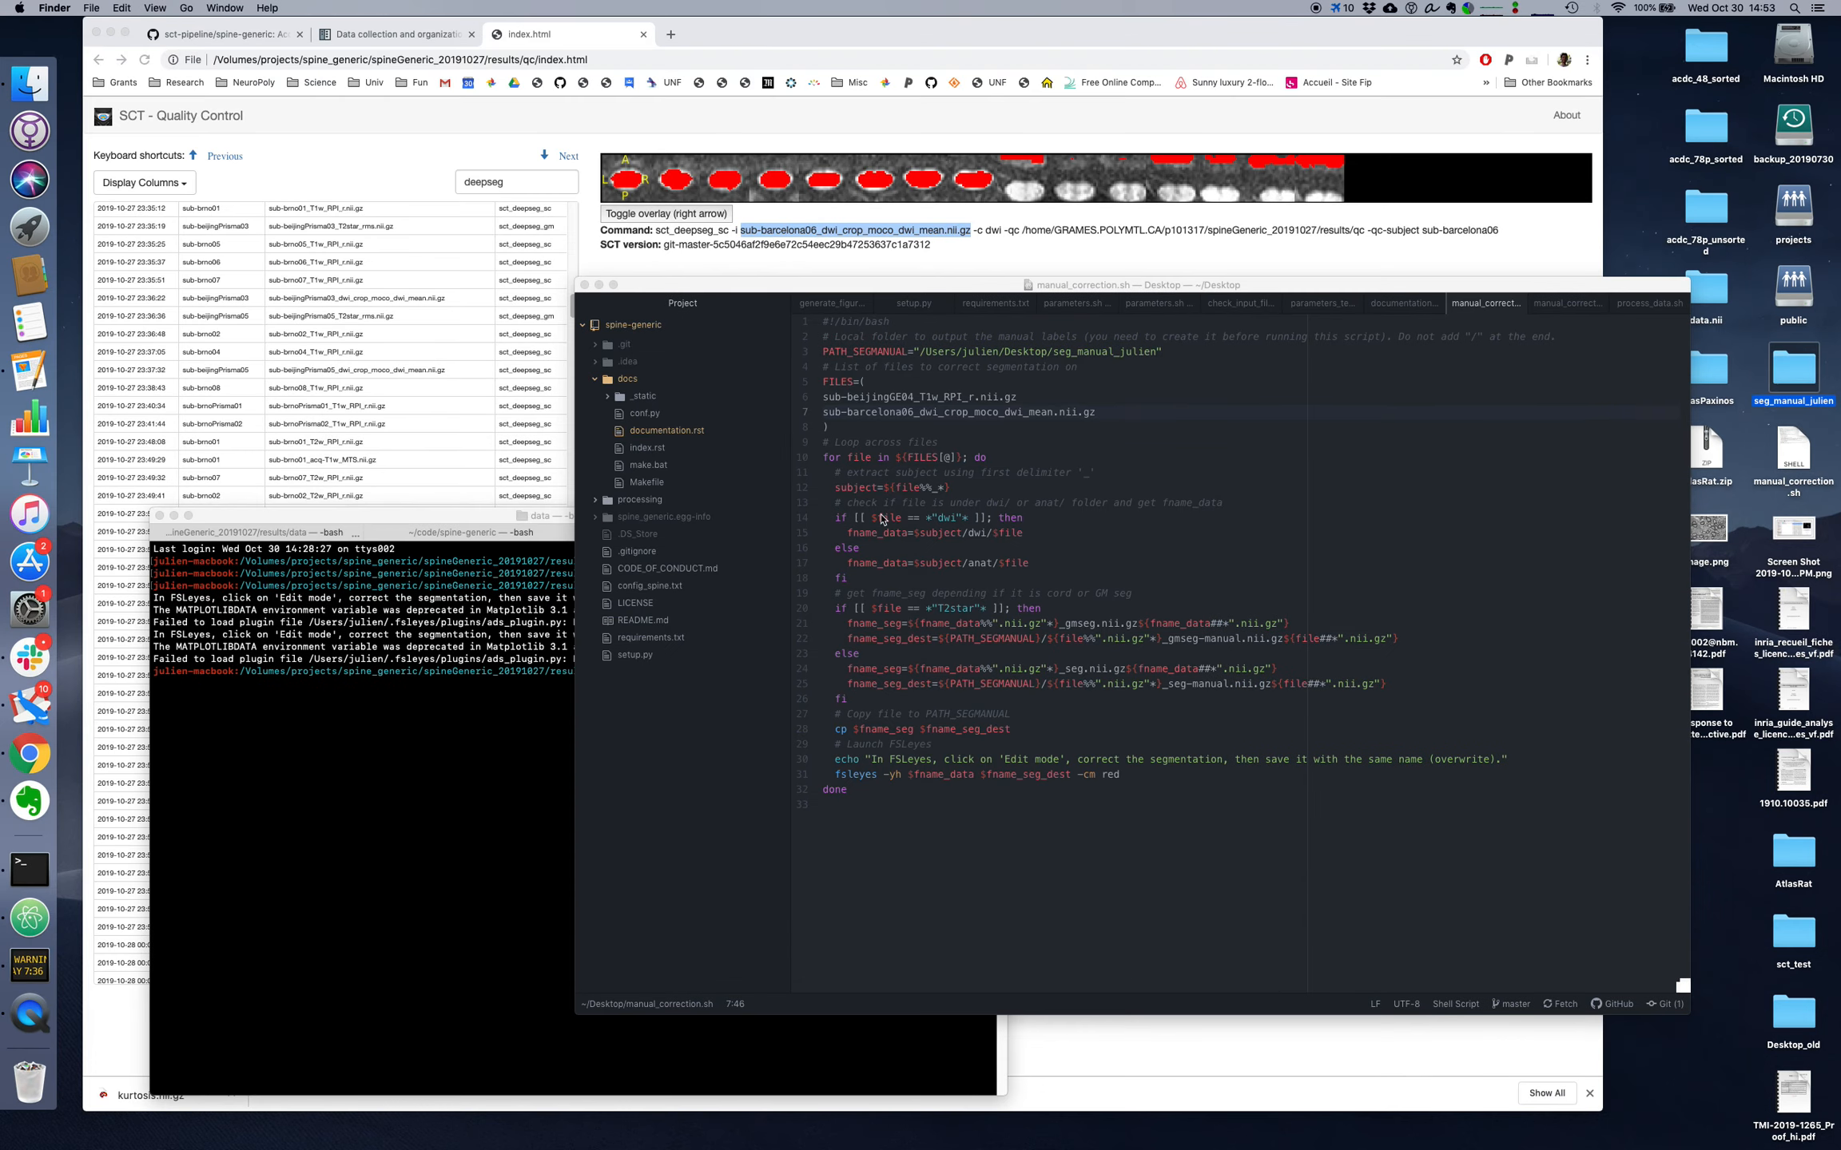
Step: Open the manual segmentation output folder from the desktop, widen its file name column and preview the sub-barcelona06 segmentation file
{"action": "left_click", "coordinate": [944, 513]}
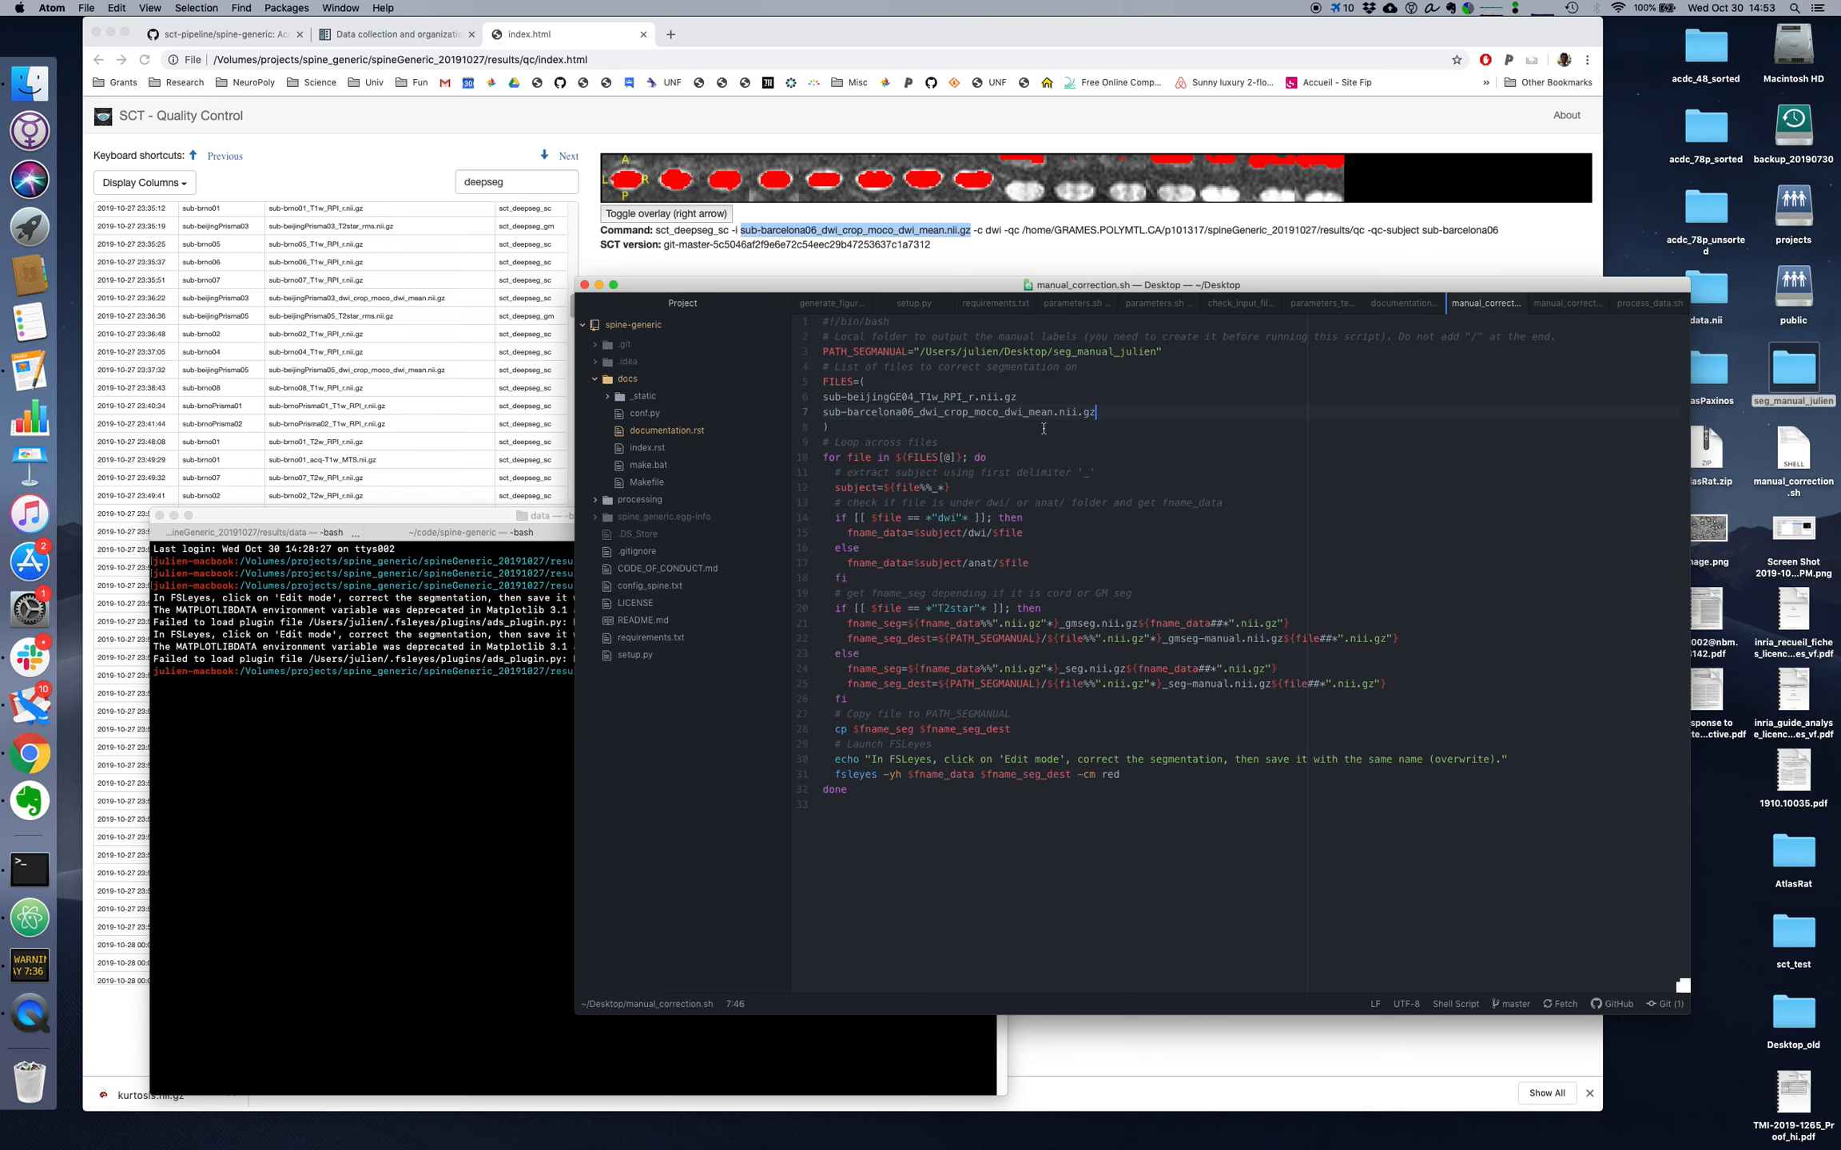
{"action": "double_click", "coordinate": [1787, 376]}
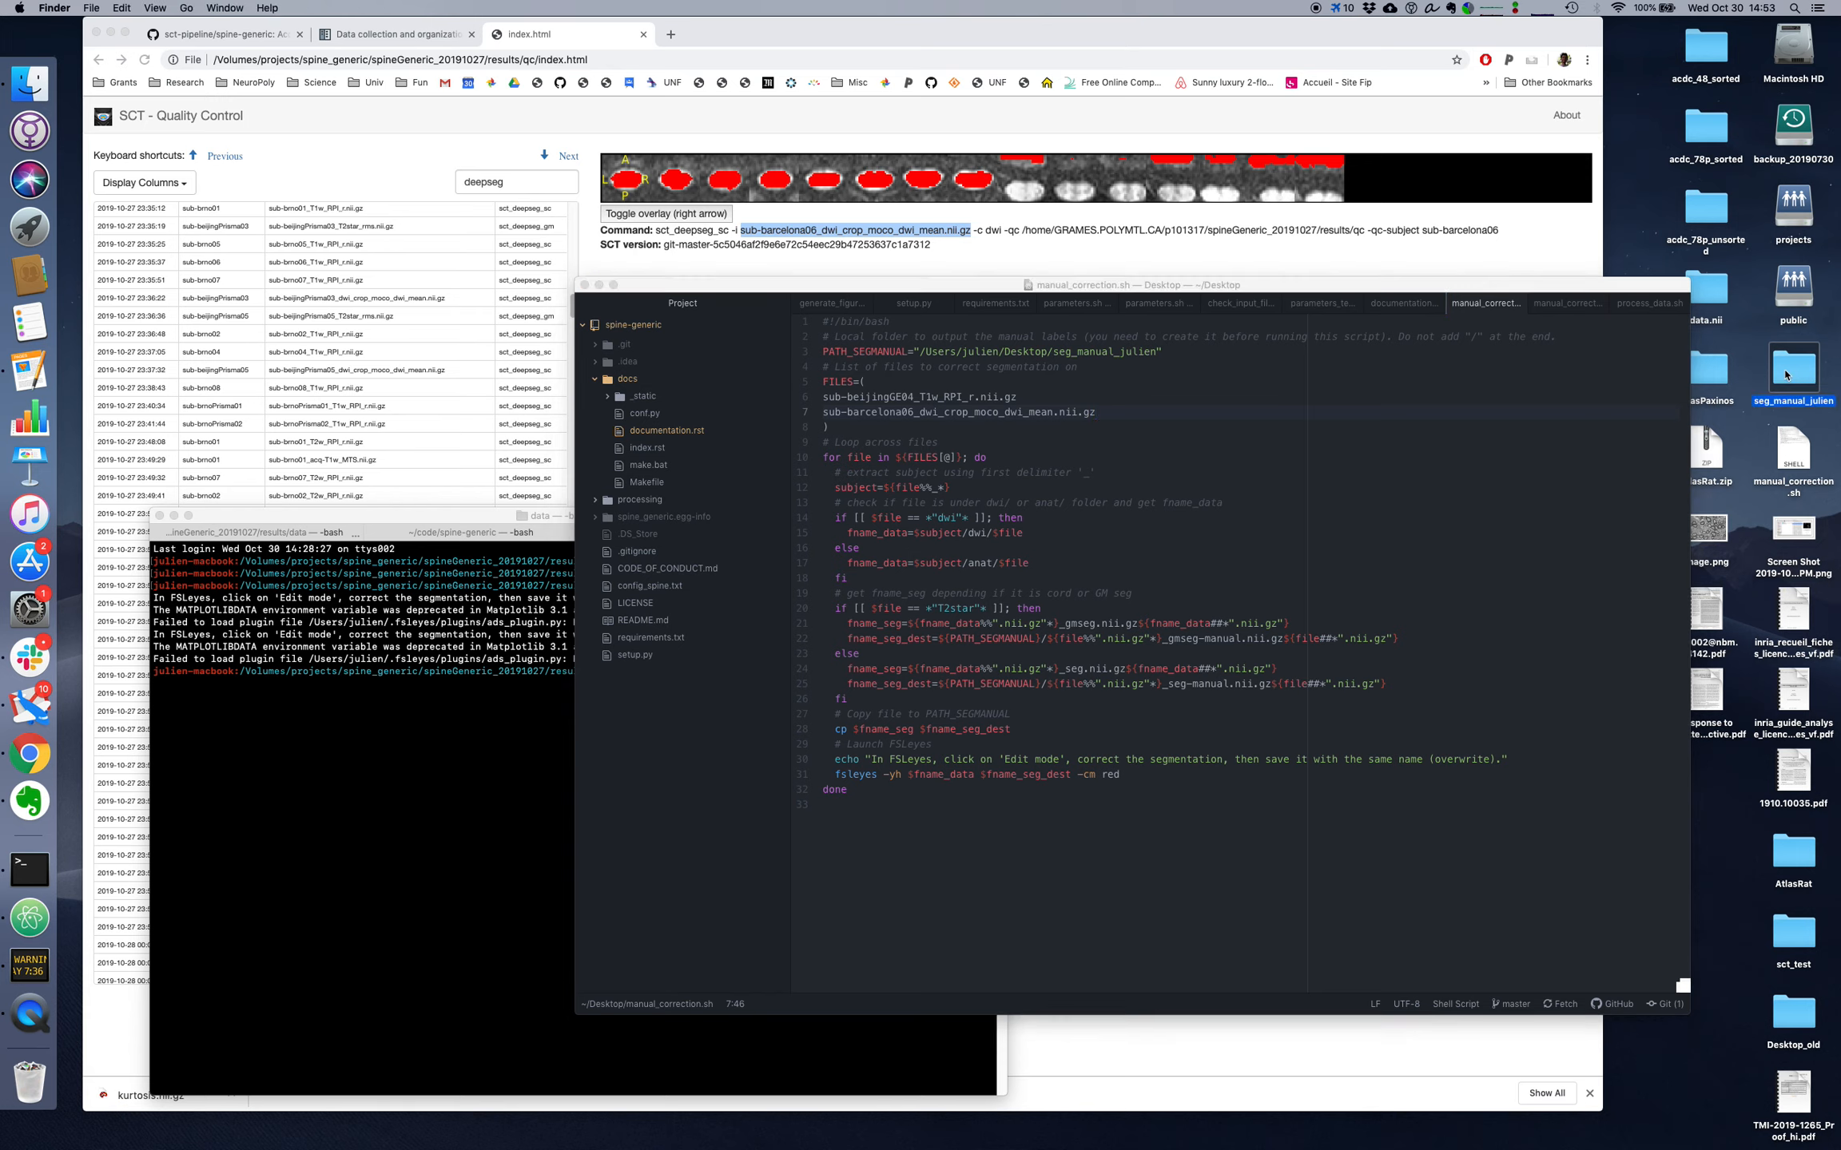
{"action": "left_click_drag", "start_coordinate": [899, 539], "coordinate": [812, 568]}
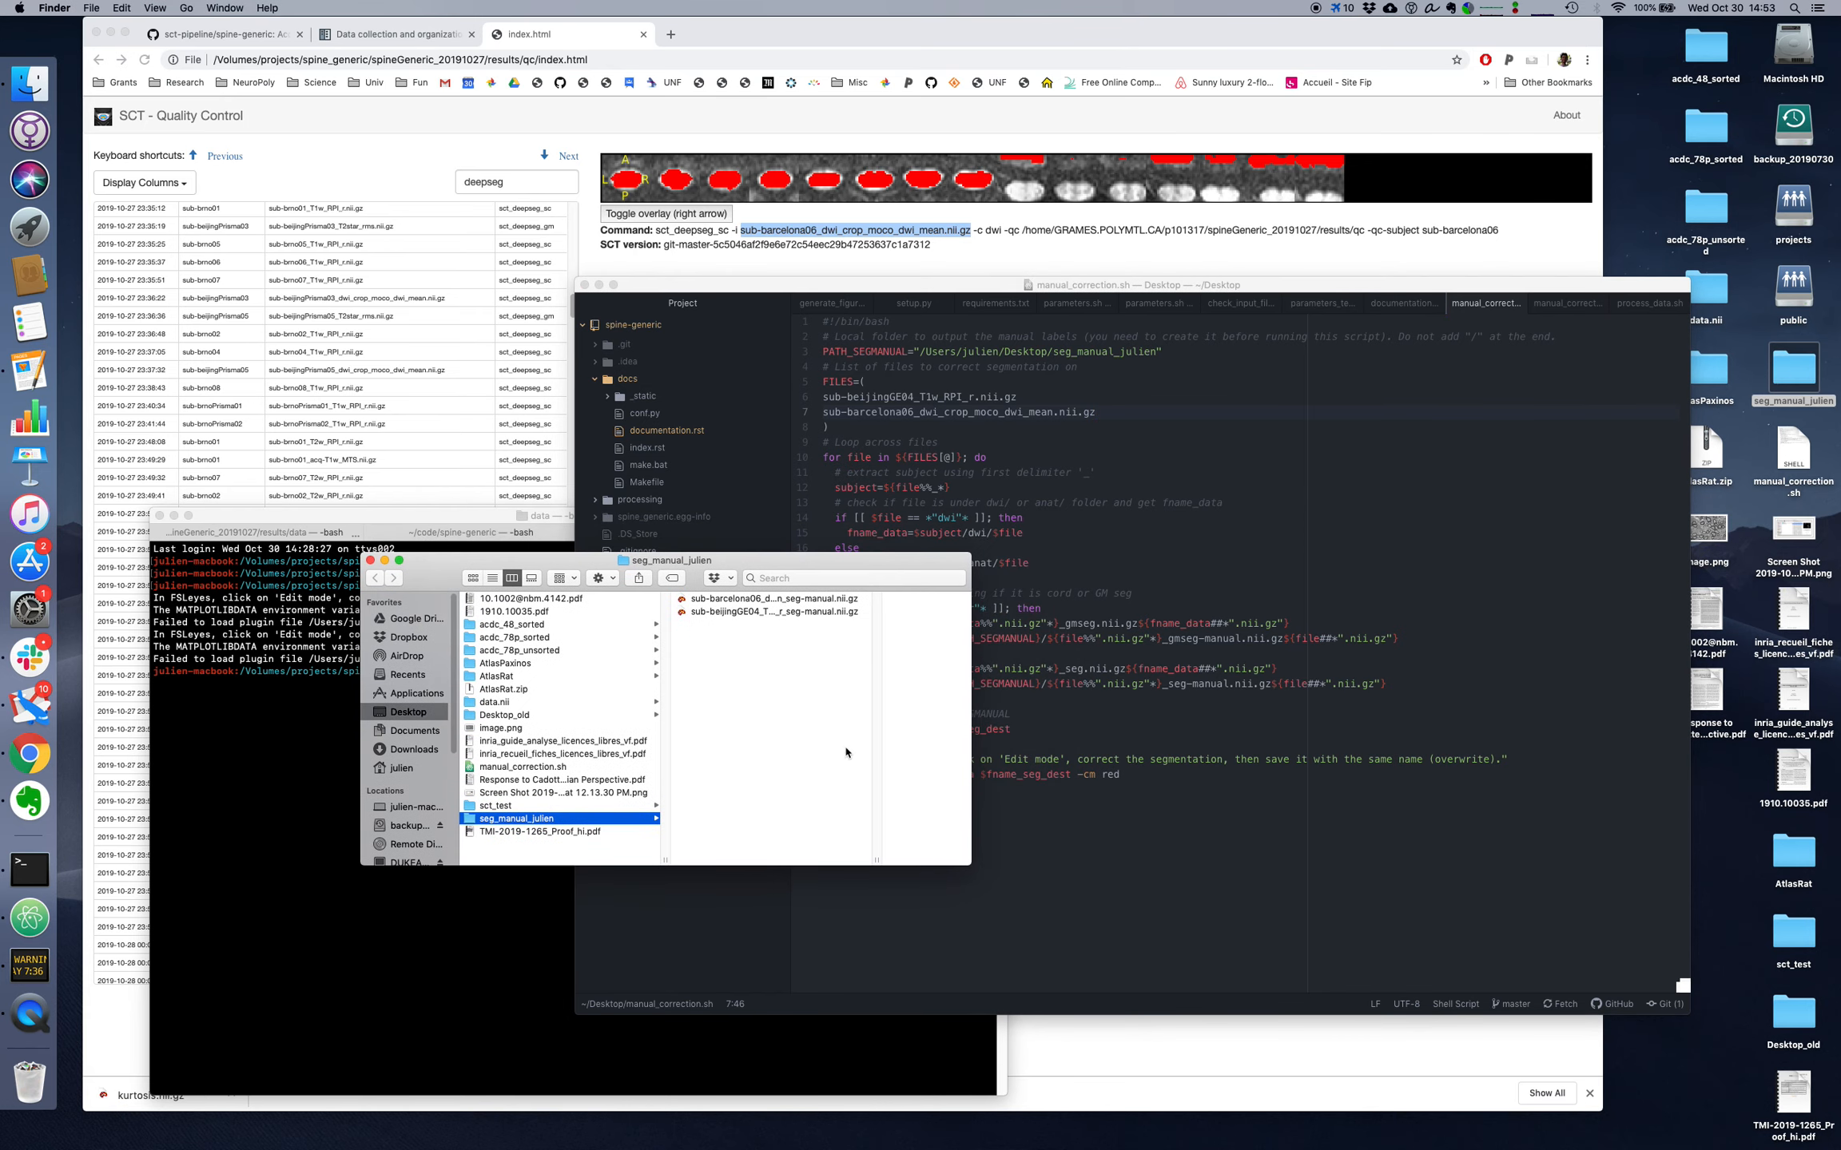
{"action": "double_click", "coordinate": [876, 856]}
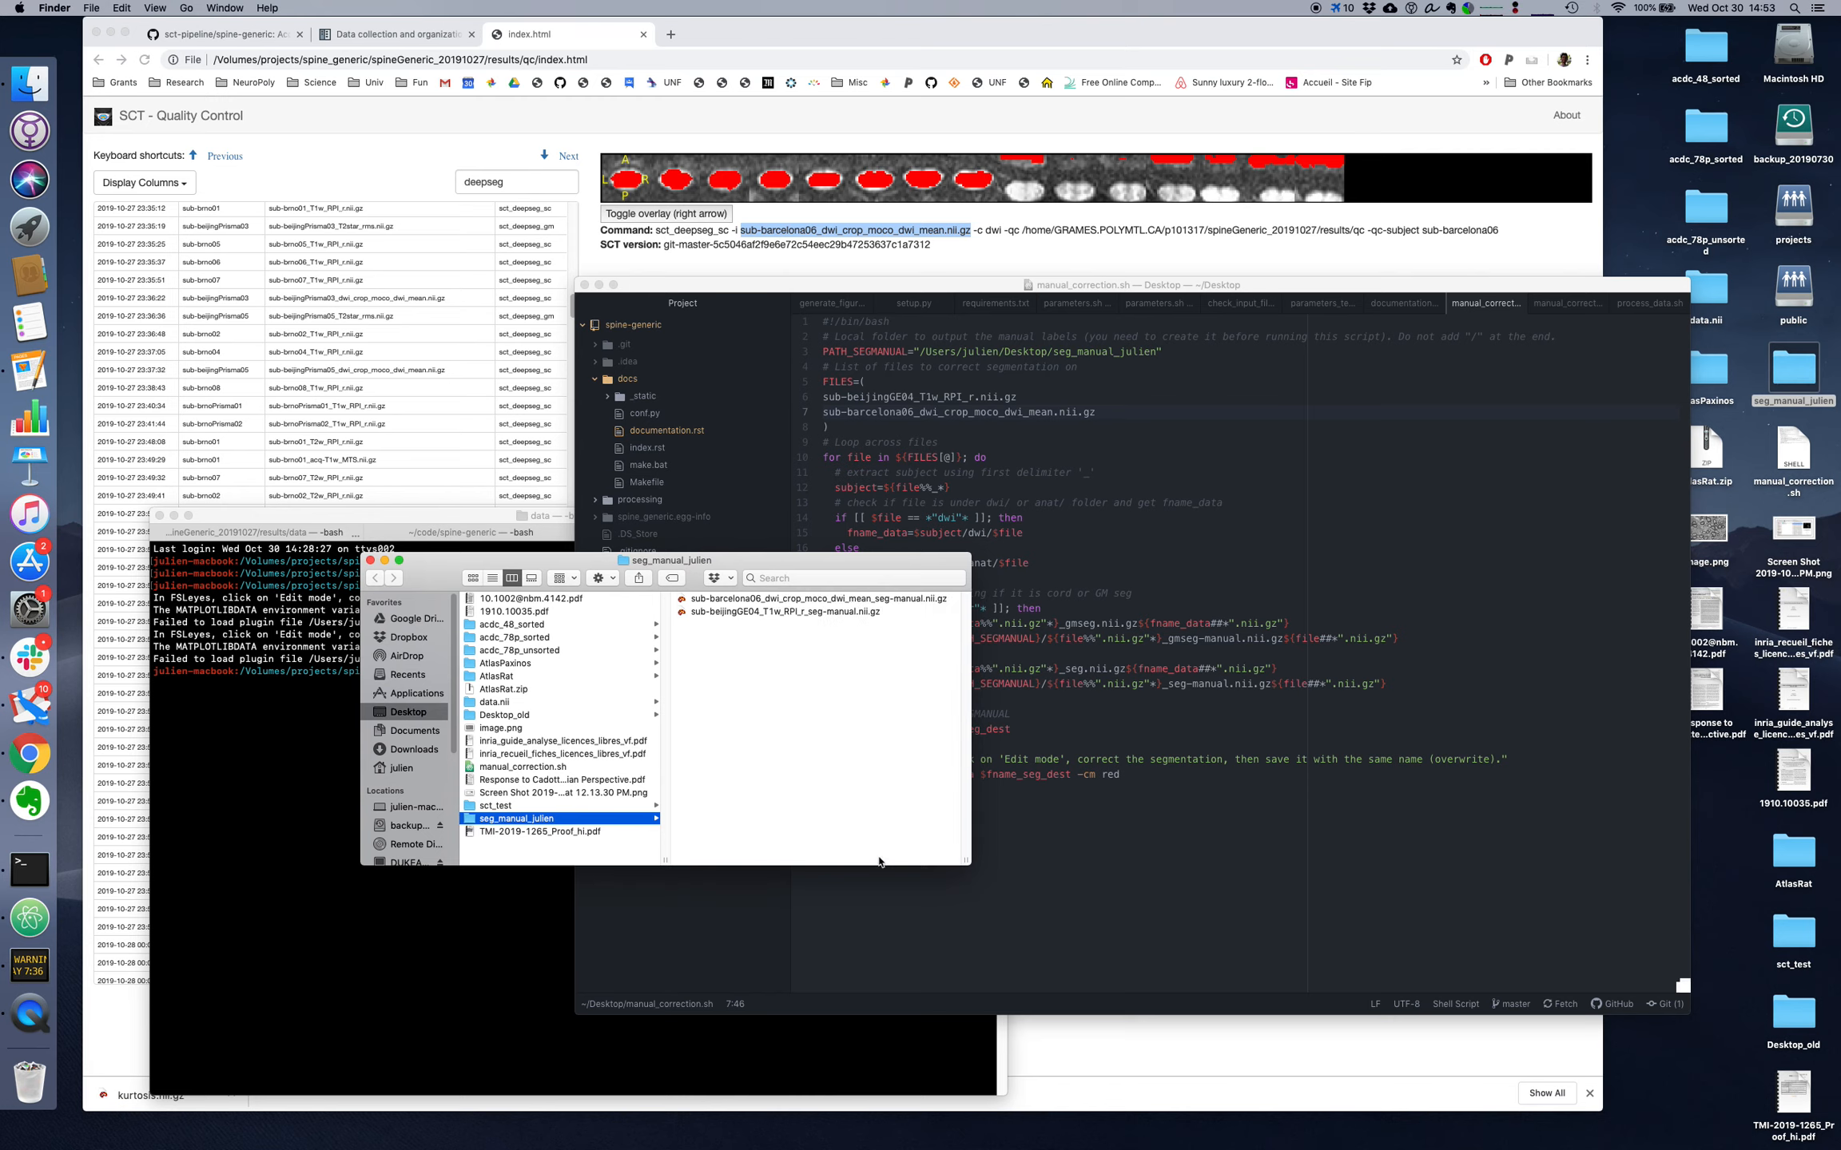
{"action": "left_click", "coordinate": [762, 605]}
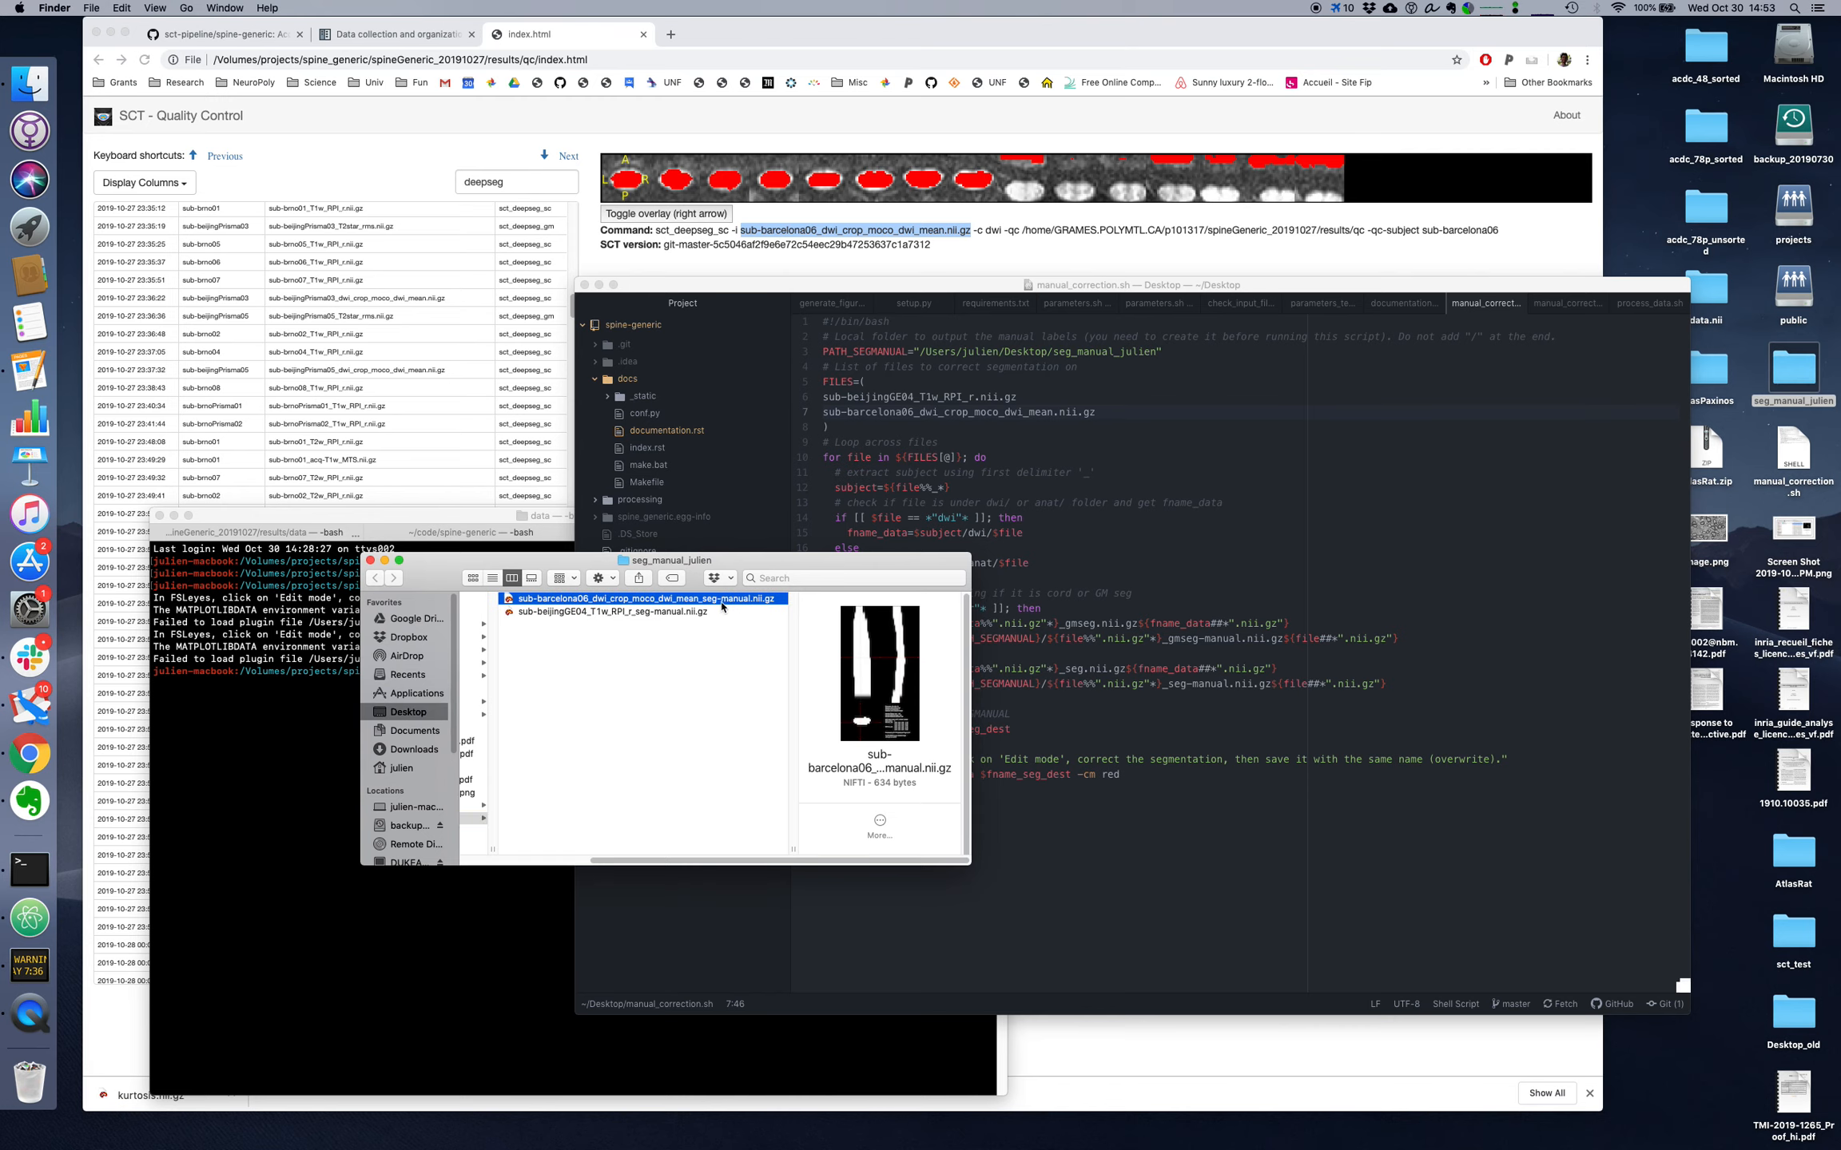